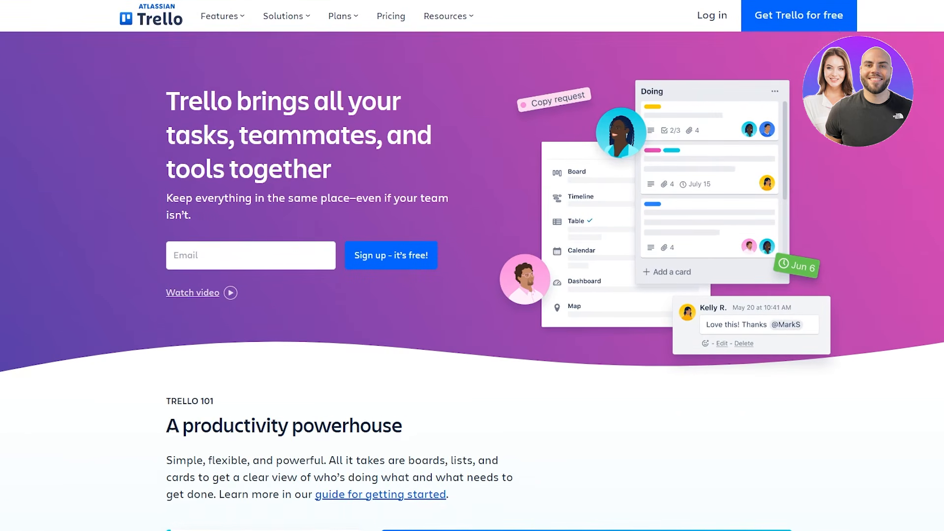
- Go from the Trello homepage to the Pricing page and read its heading
{"action": "scroll", "coordinate": [453, 198], "scroll_direction": "down", "scroll_amount": 5}
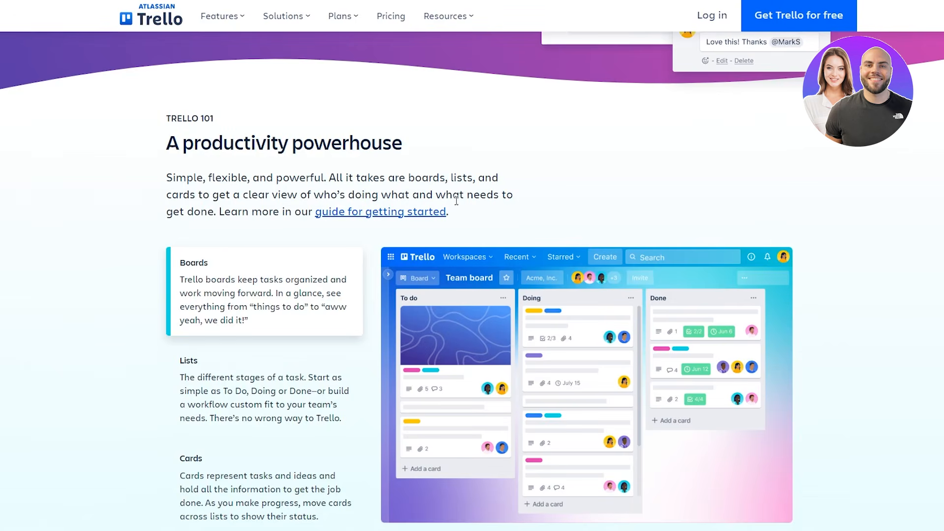
{"action": "scroll", "coordinate": [492, 222], "scroll_direction": "up", "scroll_amount": 5}
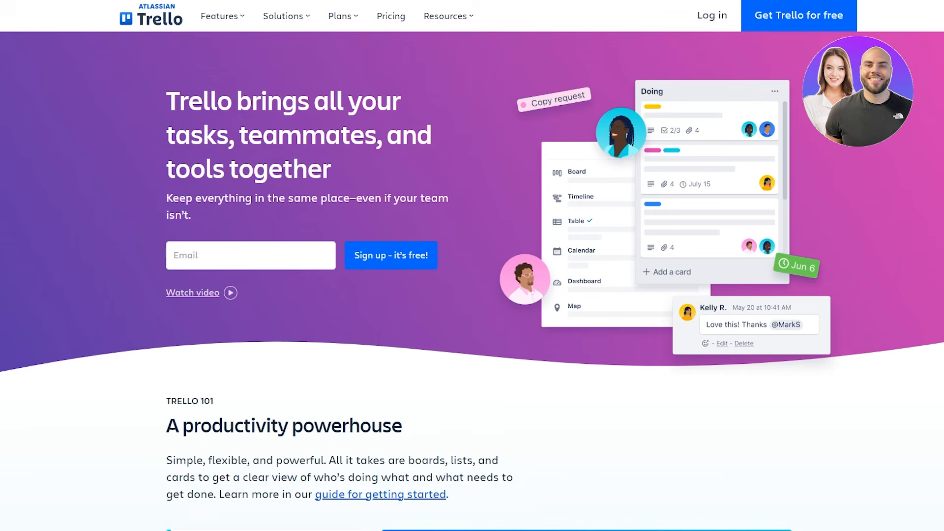
{"action": "left_click", "coordinate": [396, 21]}
{"action": "left_click_drag", "start_coordinate": [324, 42], "coordinate": [655, 75]}
{"action": "left_click", "coordinate": [655, 75]}
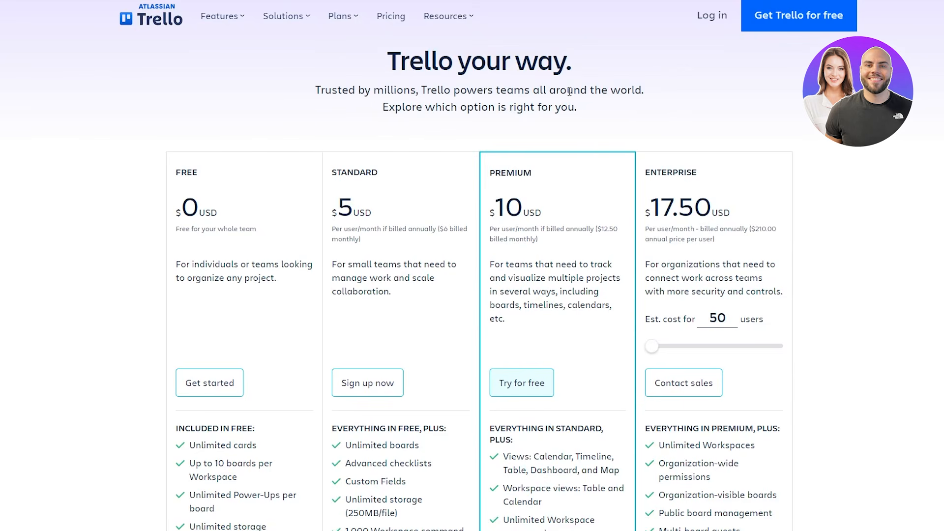
{"action": "left_click_drag", "start_coordinate": [375, 53], "coordinate": [718, 84]}
{"action": "left_click", "coordinate": [715, 105]}
- Scroll through the Free, Standard, Premium and Enterprise plan comparison
{"action": "scroll", "coordinate": [158, 147], "scroll_direction": "down", "scroll_amount": 5}
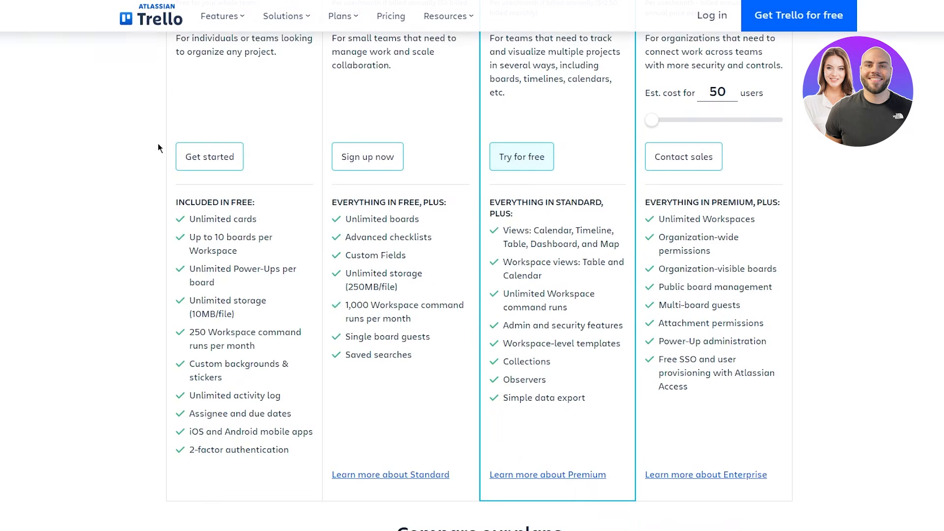
{"action": "scroll", "coordinate": [82, 171], "scroll_direction": "up", "scroll_amount": 4}
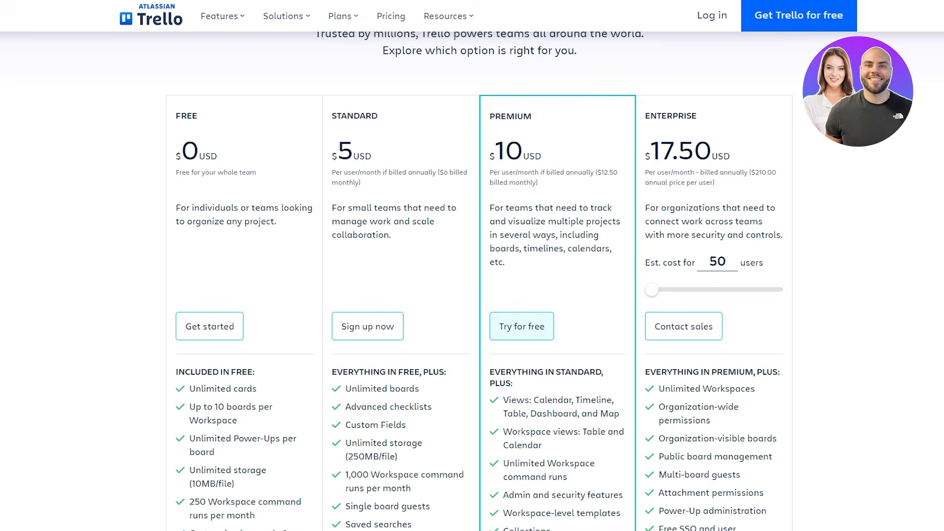
{"action": "scroll", "coordinate": [161, 284], "scroll_direction": "down", "scroll_amount": 5}
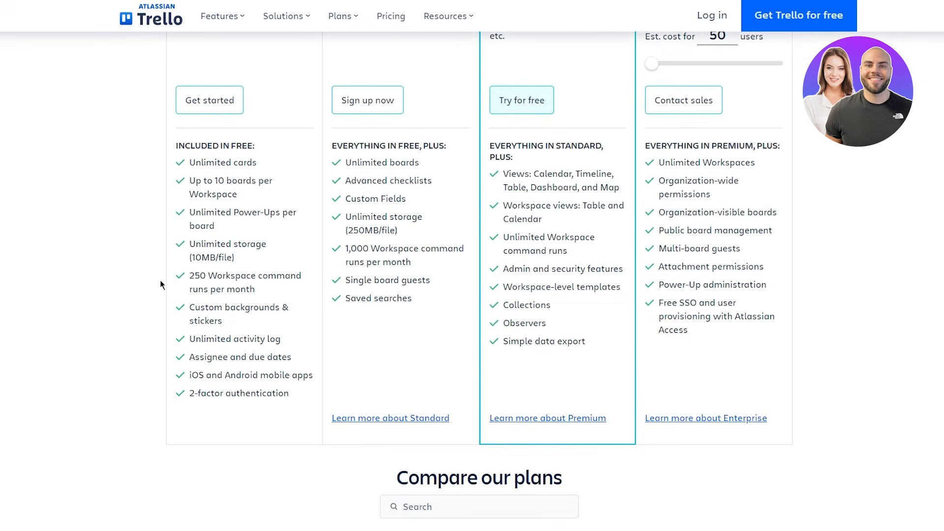
{"action": "scroll", "coordinate": [110, 428], "scroll_direction": "down", "scroll_amount": 6}
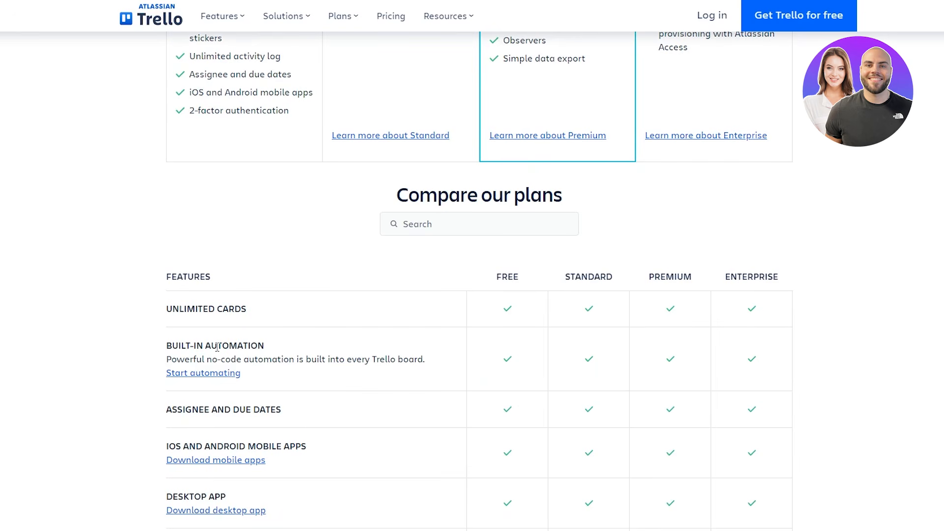
{"action": "scroll", "coordinate": [112, 271], "scroll_direction": "down", "scroll_amount": 1}
{"action": "scroll", "coordinate": [111, 269], "scroll_direction": "down", "scroll_amount": 5}
{"action": "scroll", "coordinate": [592, 371], "scroll_direction": "up", "scroll_amount": 7}
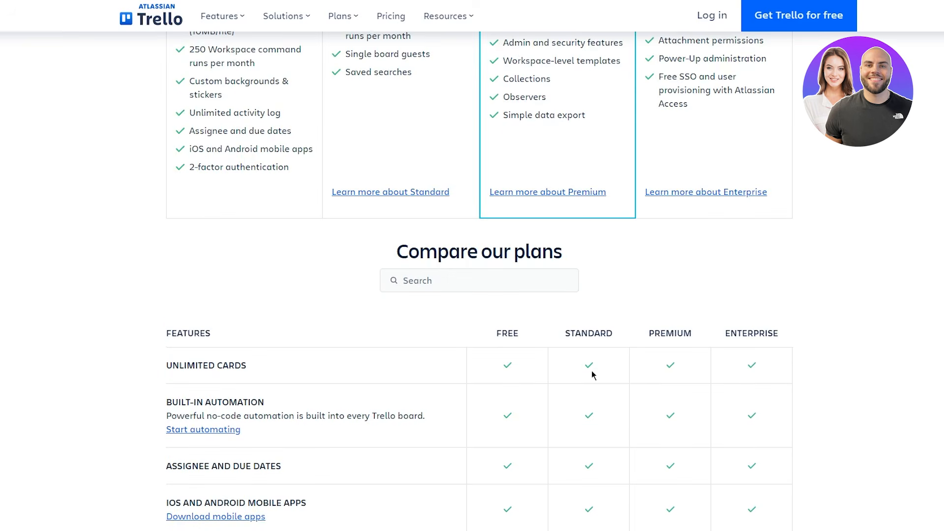
{"action": "scroll", "coordinate": [227, 303], "scroll_direction": "up", "scroll_amount": 7}
{"action": "scroll", "coordinate": [227, 303], "scroll_direction": "up", "scroll_amount": 4}
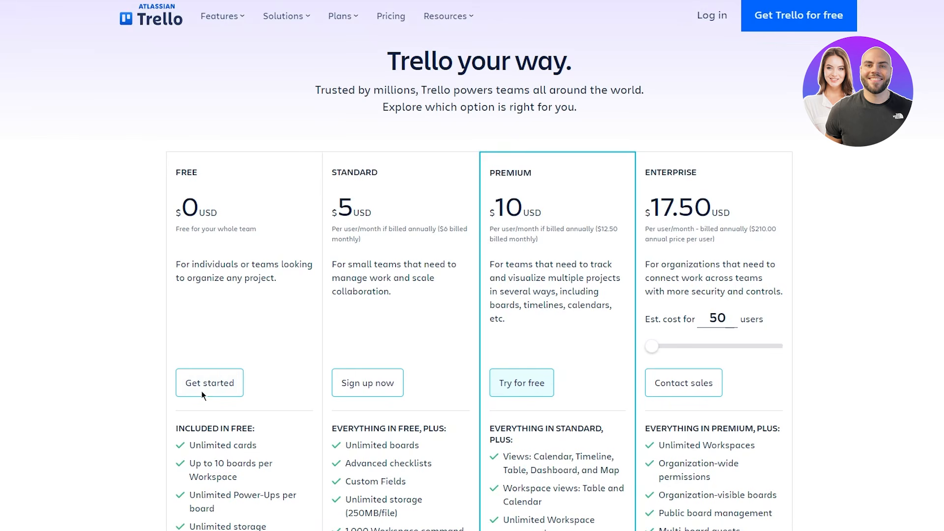
- Start the Free plan sign-up and copy a disposable TempMail address for its email field
{"action": "left_click", "coordinate": [210, 382]}
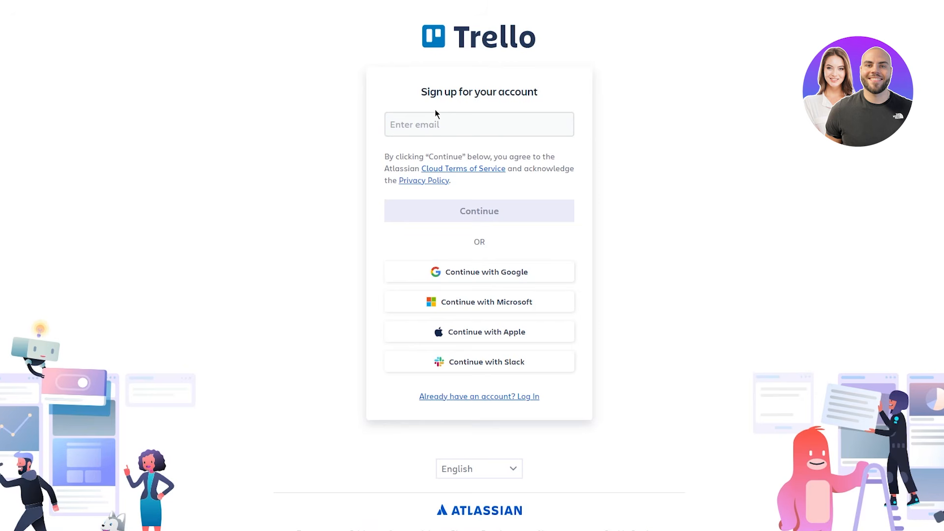
{"action": "left_click", "coordinate": [470, 123]}
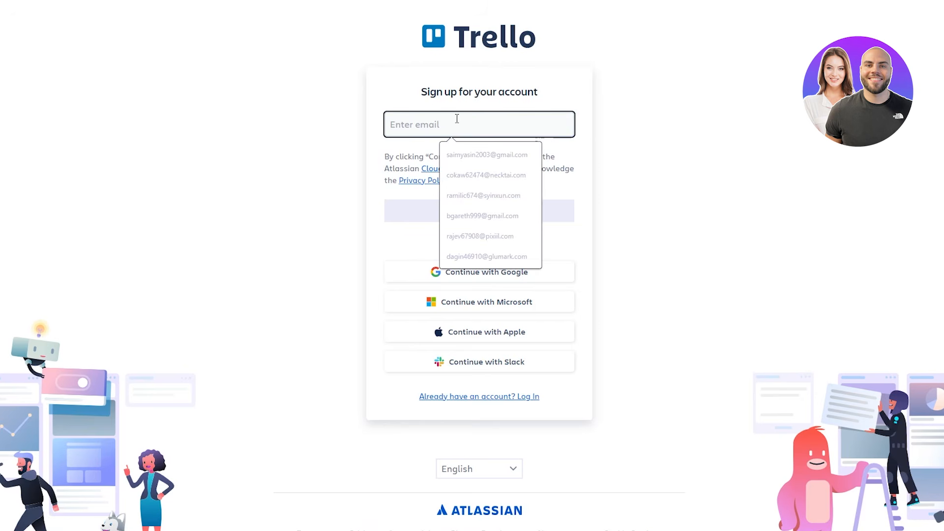
{"action": "left_click", "coordinate": [690, 178]}
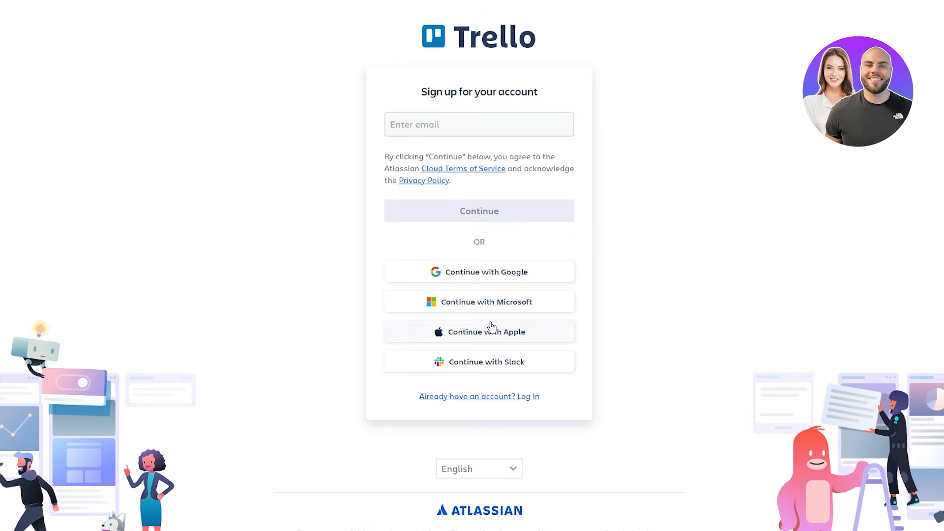
{"action": "left_click", "coordinate": [468, 123]}
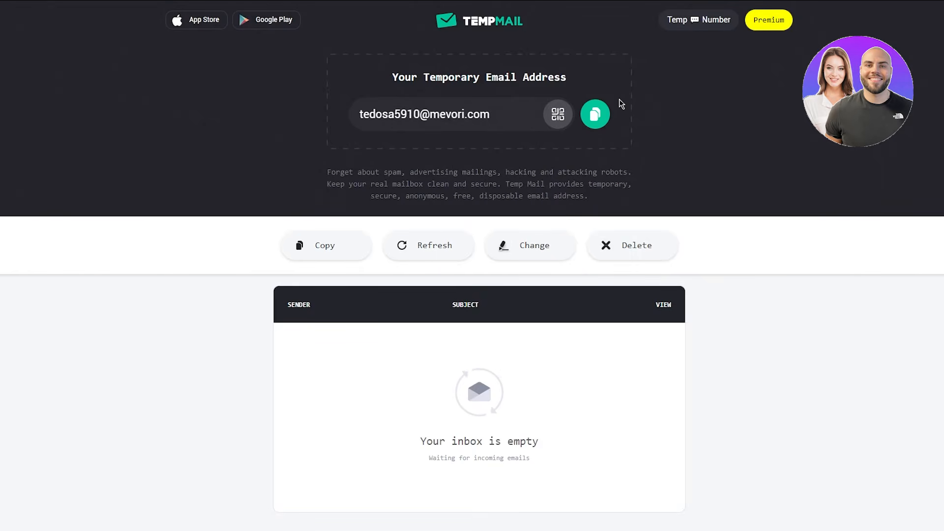
{"action": "left_click", "coordinate": [596, 106]}
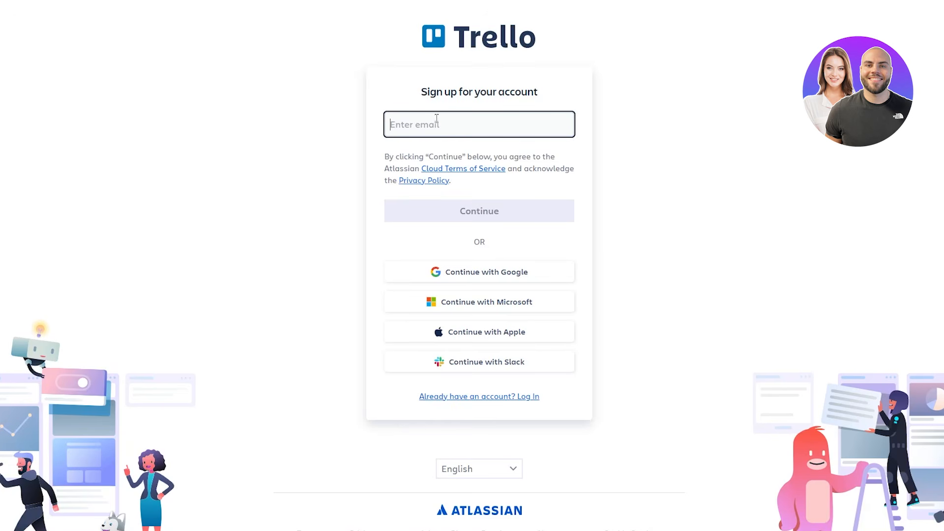
{"action": "left_click", "coordinate": [453, 132]}
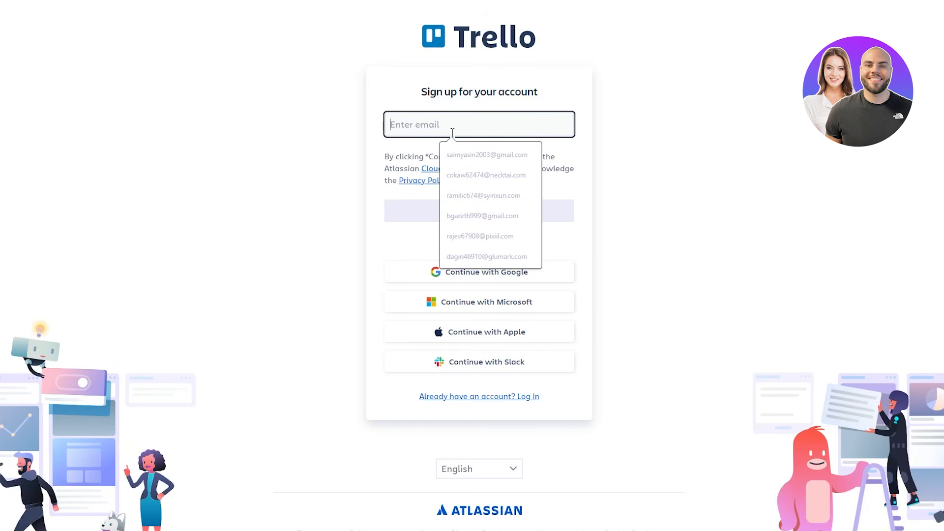
- Paste the temporary email address into the form and submit the account sign-up
{"action": "key", "text": "ctrl+v"}
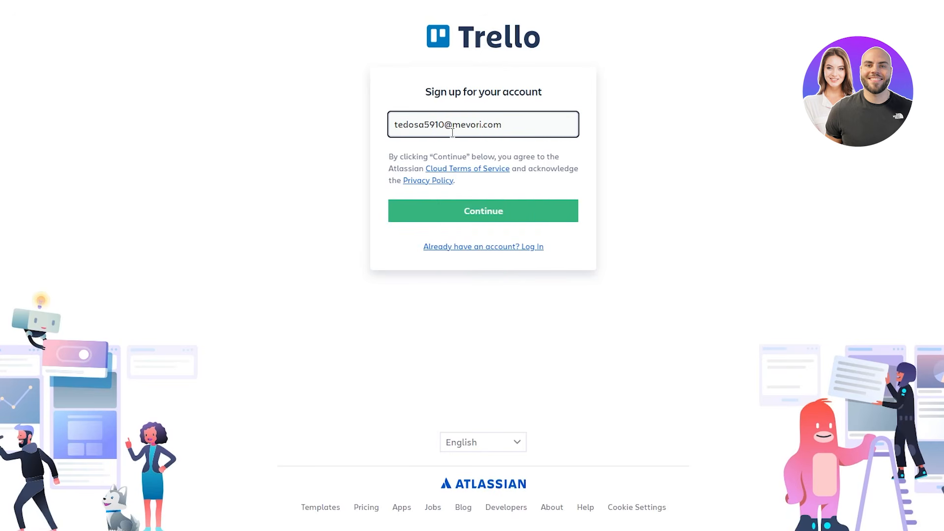
{"action": "left_click", "coordinate": [475, 211]}
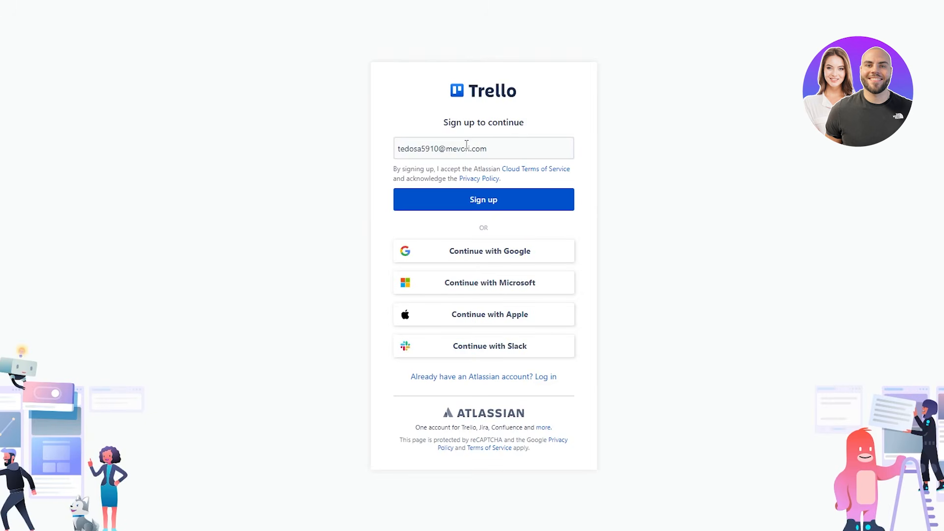
{"action": "left_click", "coordinate": [503, 205]}
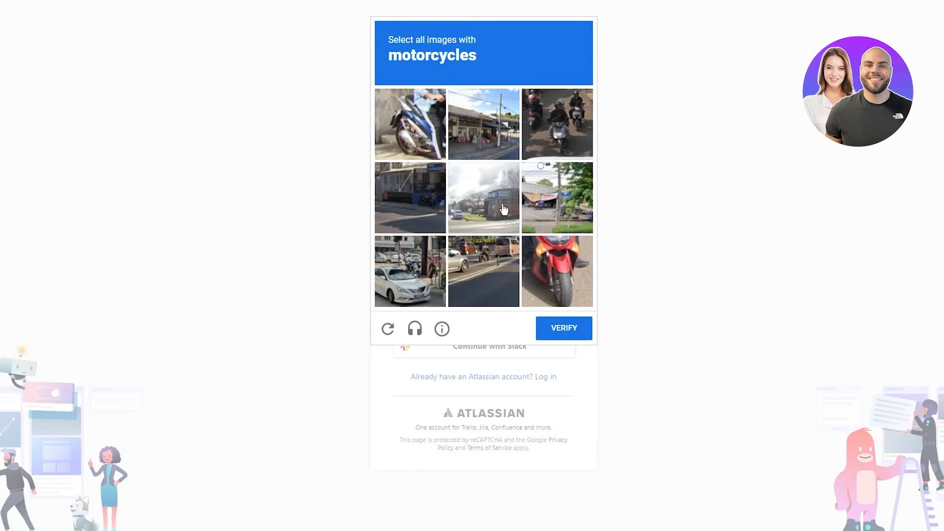
- Pass the image check by selecting the three motorcycle tiles and verifying
{"action": "left_click", "coordinate": [397, 138]}
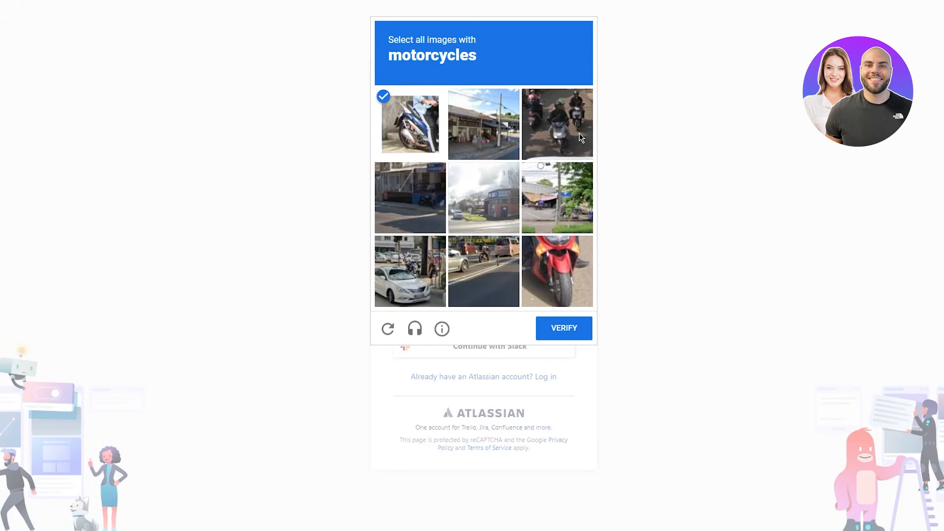
{"action": "left_click", "coordinate": [555, 128]}
{"action": "left_click", "coordinate": [581, 276]}
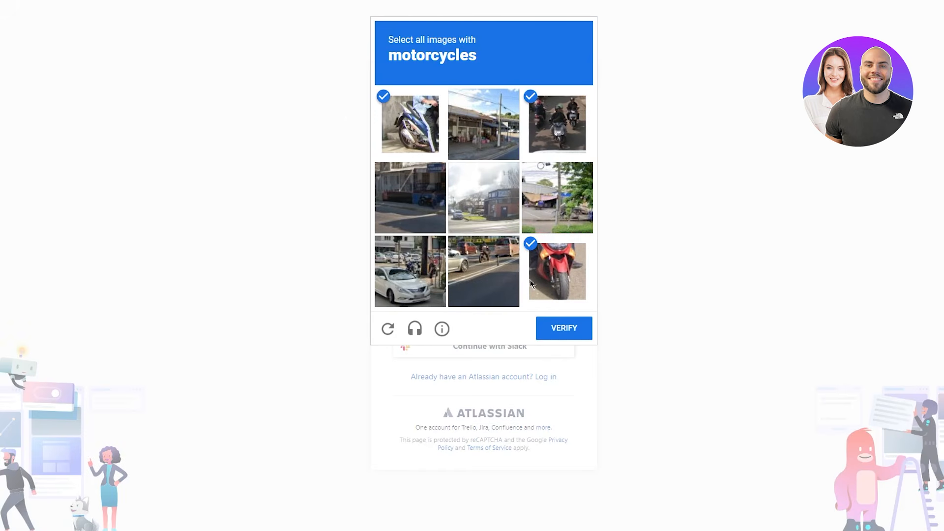
{"action": "left_click", "coordinate": [562, 330]}
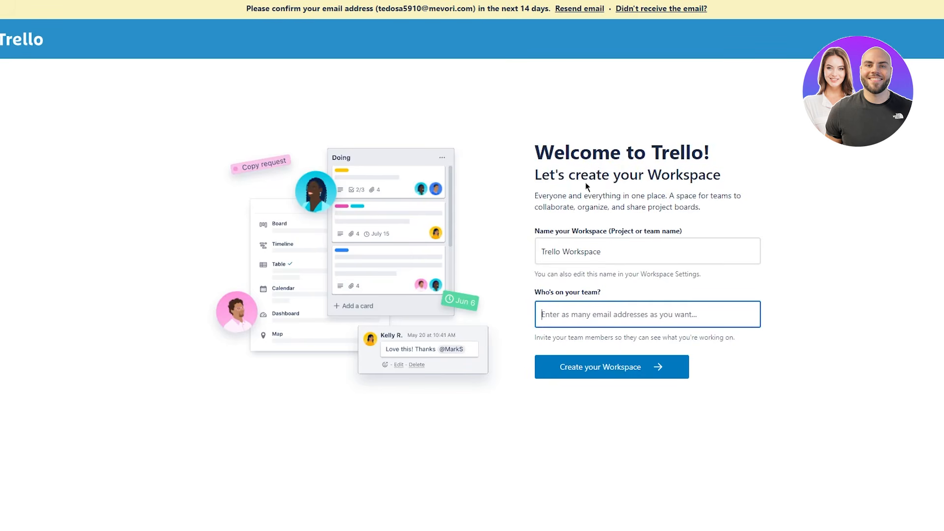
- Replace the default 'Trello Workspace' name with a personalised workspace name and create the Workspace
{"action": "left_click_drag", "start_coordinate": [520, 128], "coordinate": [824, 229]}
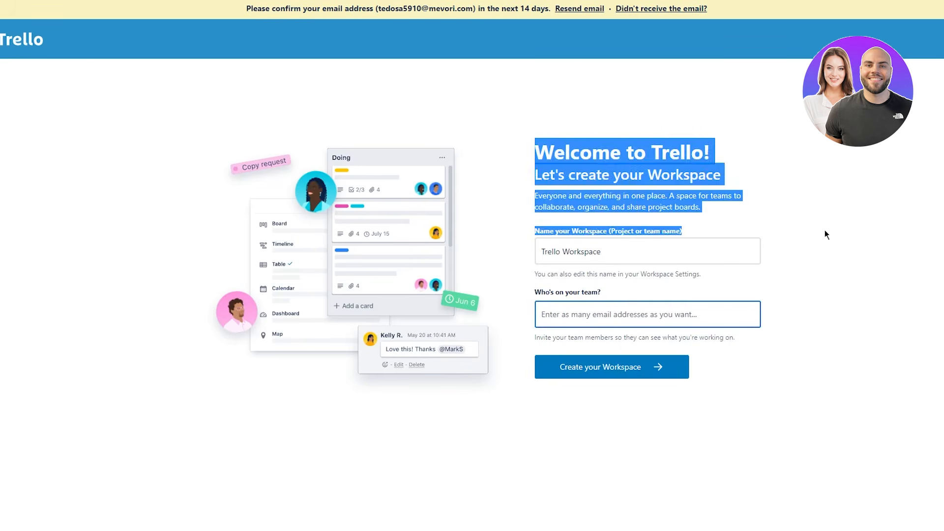
{"action": "left_click", "coordinate": [800, 219]}
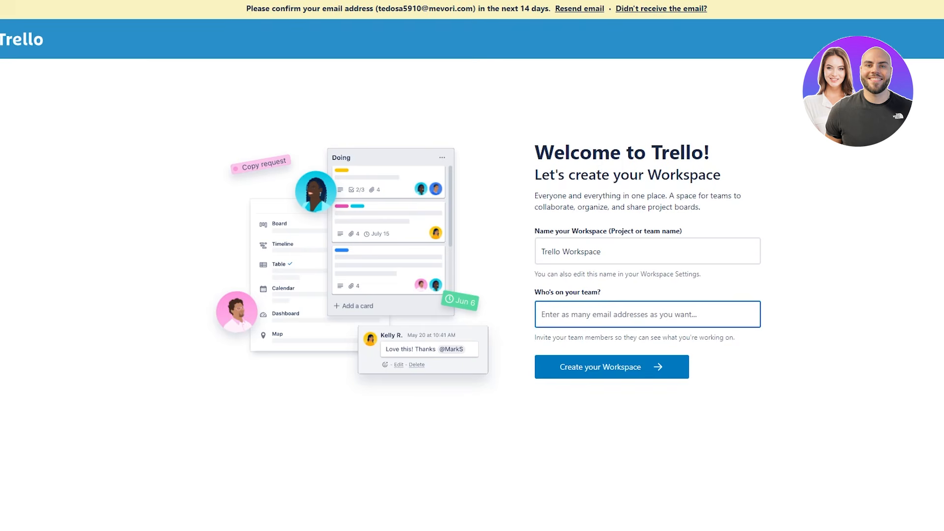
{"action": "left_click", "coordinate": [674, 239]}
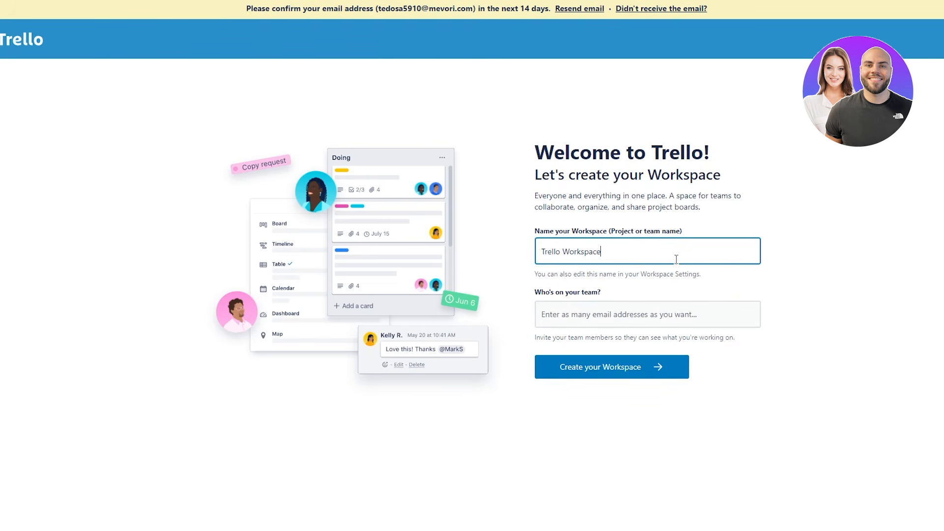
{"action": "left_click_drag", "start_coordinate": [723, 241], "coordinate": [470, 270]}
{"action": "type", "text": "John's Workspace"}
{"action": "left_click", "coordinate": [591, 310]}
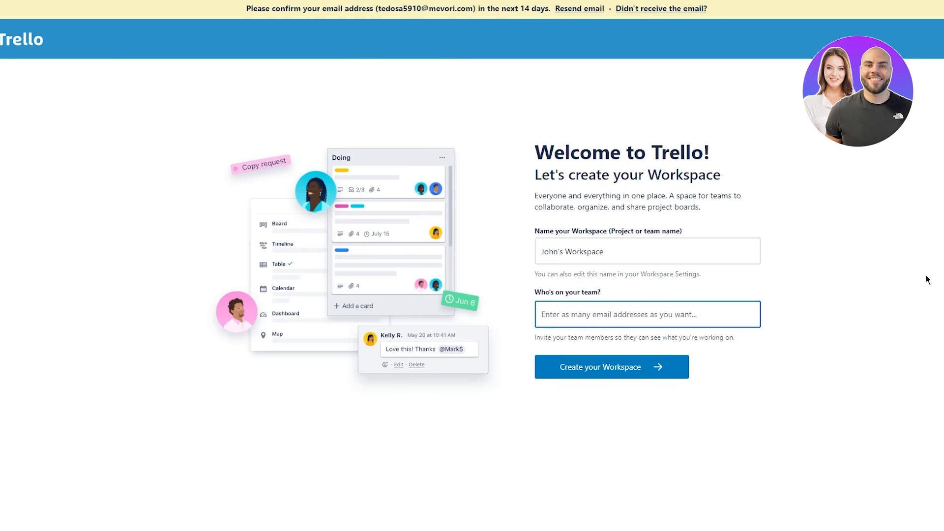
{"action": "left_click", "coordinate": [618, 376]}
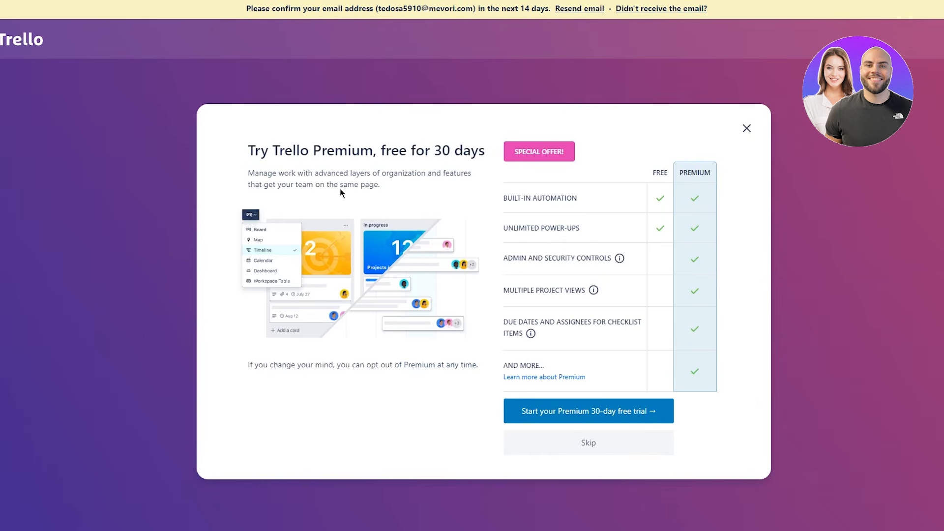
- Skip the 'Try Trello Premium, free for 30 days' trial offer
{"action": "left_click_drag", "start_coordinate": [221, 153], "coordinate": [375, 150]}
{"action": "left_click_drag", "start_coordinate": [571, 219], "coordinate": [720, 311]}
{"action": "left_click", "coordinate": [720, 311]}
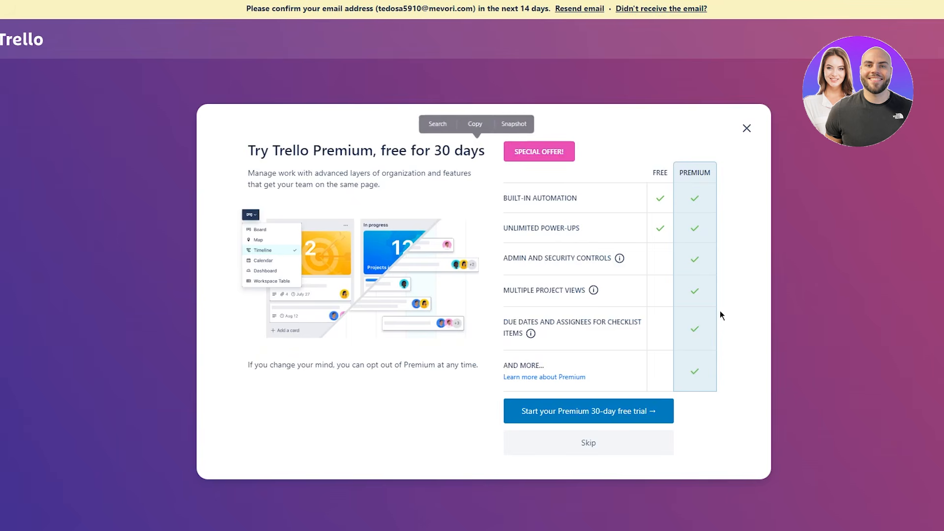
{"action": "left_click", "coordinate": [588, 442]}
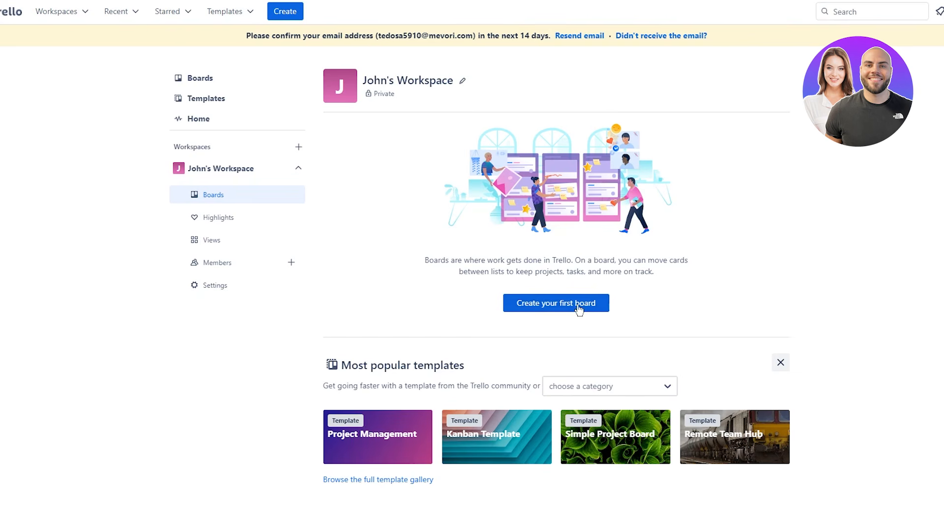
- Open the workspace Settings page from the sidebar
{"action": "triple_click", "coordinate": [559, 259]}
{"action": "left_click", "coordinate": [765, 284]}
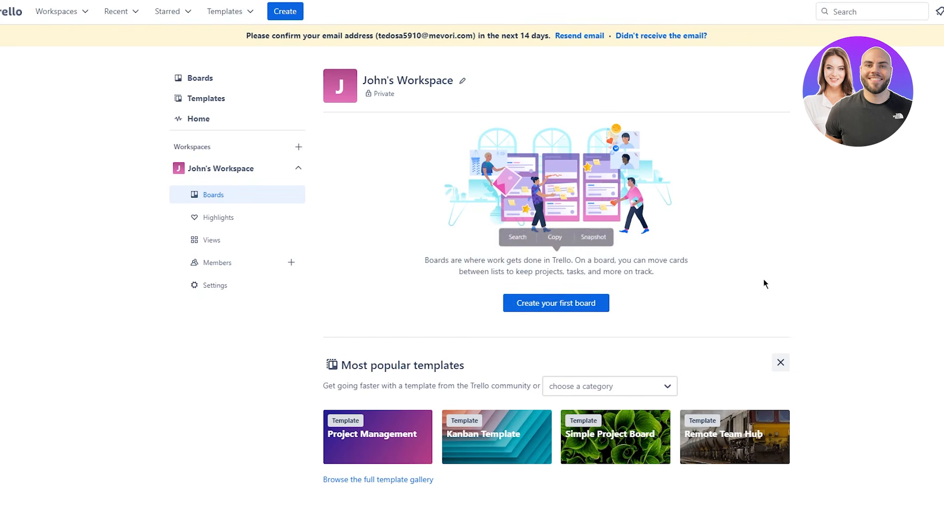
{"action": "left_click", "coordinate": [224, 292]}
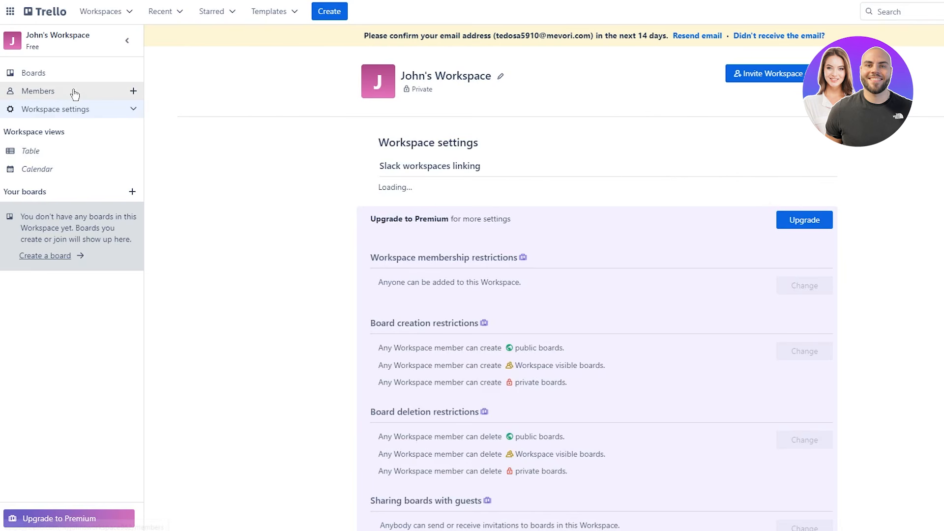
{"action": "left_click", "coordinate": [114, 110]}
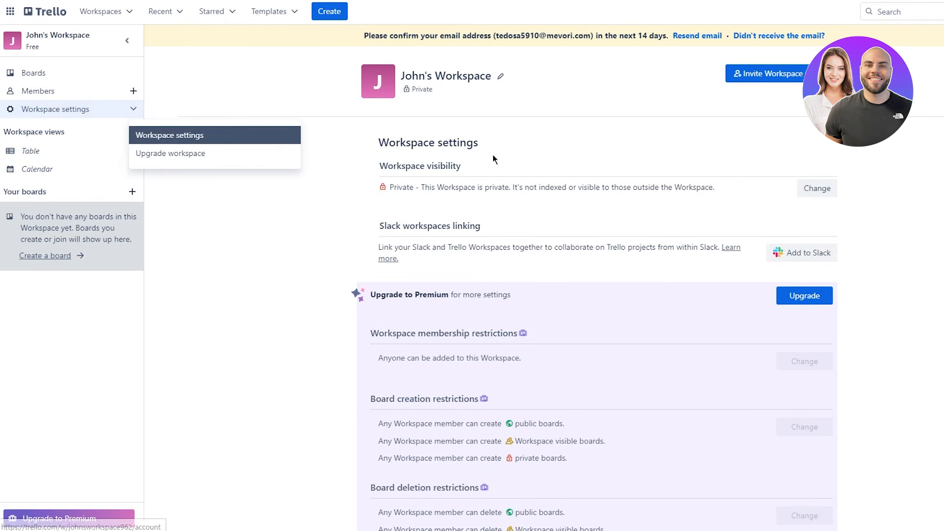
{"action": "left_click", "coordinate": [296, 216]}
{"action": "scroll", "coordinate": [296, 218], "scroll_direction": "down", "scroll_amount": 5}
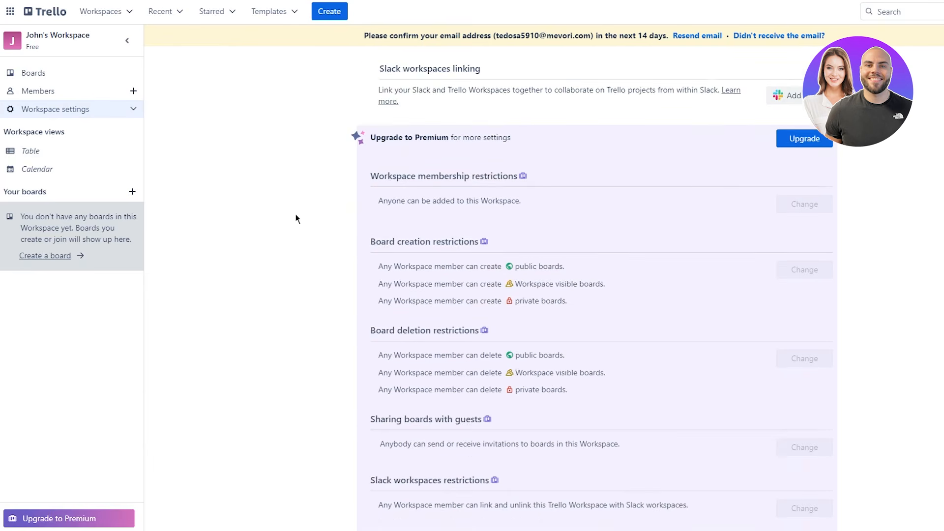
{"action": "scroll", "coordinate": [405, 231], "scroll_direction": "up", "scroll_amount": 5}
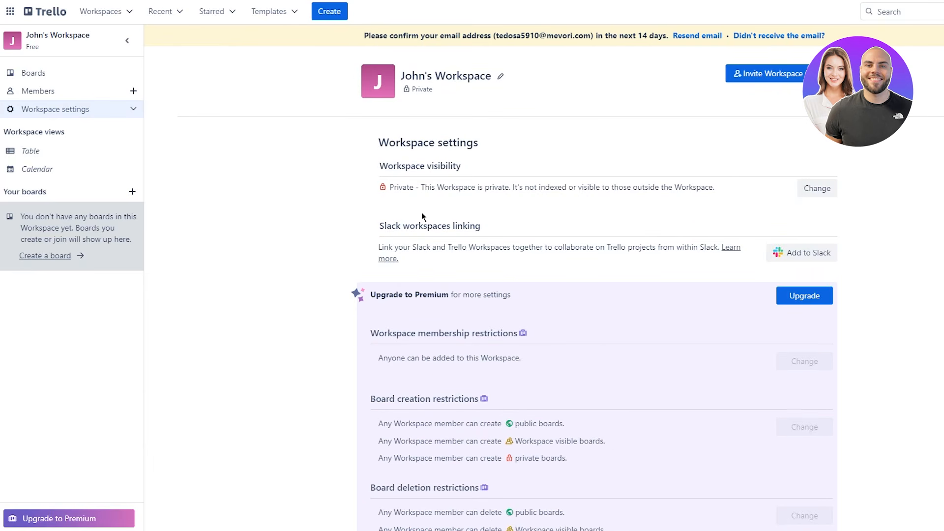
- Review the Private workspace visibility and Slack workspace linking sections
{"action": "left_click_drag", "start_coordinate": [394, 134], "coordinate": [618, 143]}
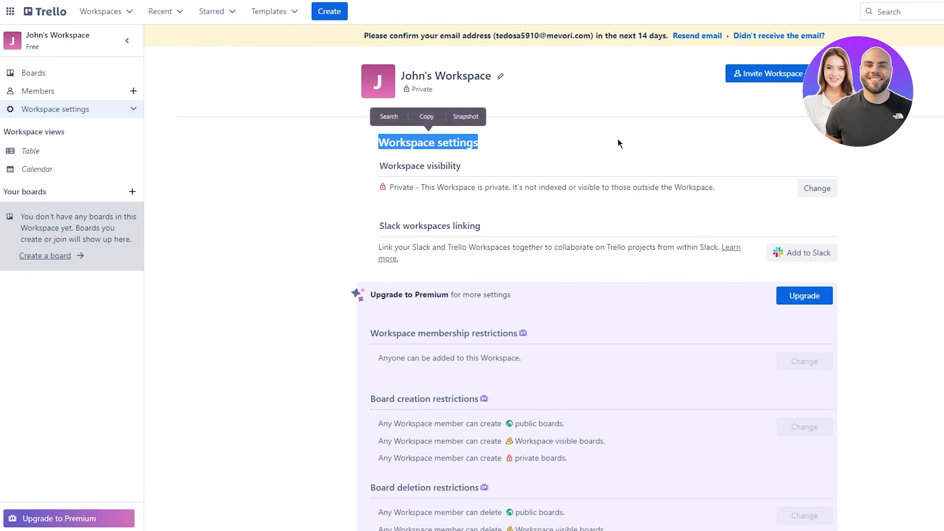
{"action": "left_click", "coordinate": [617, 142]}
{"action": "left_click_drag", "start_coordinate": [368, 160], "coordinate": [601, 172]}
{"action": "left_click", "coordinate": [422, 182]}
{"action": "left_click_drag", "start_coordinate": [386, 187], "coordinate": [552, 190]}
{"action": "left_click", "coordinate": [495, 209]}
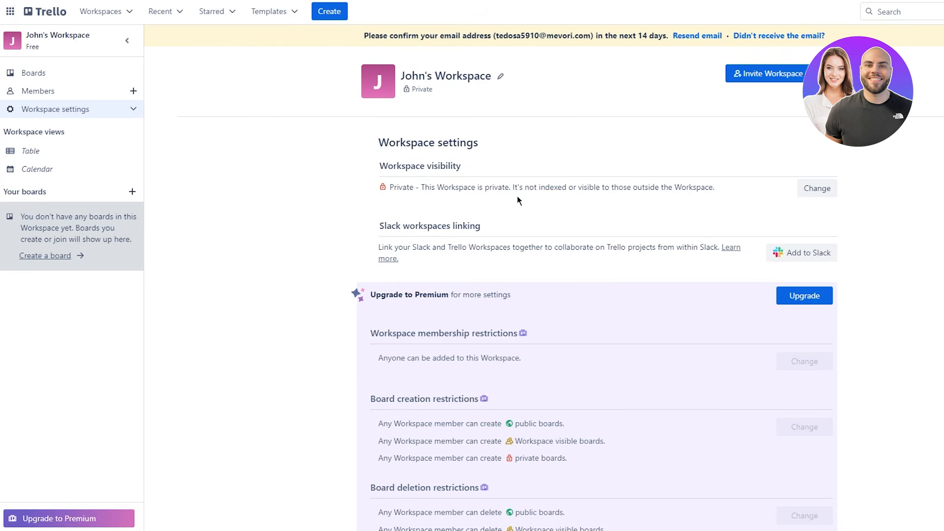
{"action": "left_click_drag", "start_coordinate": [377, 225], "coordinate": [470, 242]}
{"action": "left_click", "coordinate": [395, 259]}
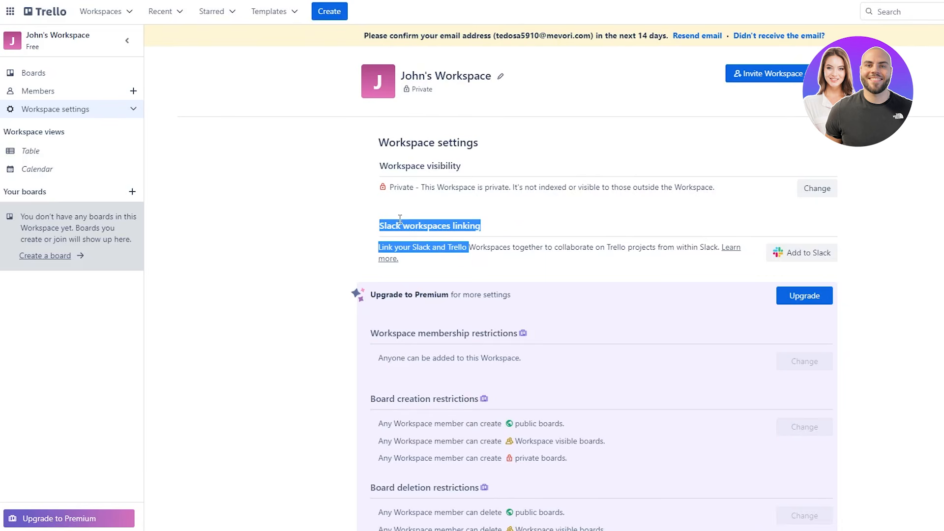
{"action": "left_click", "coordinate": [366, 242]}
{"action": "left_click_drag", "start_coordinate": [381, 251], "coordinate": [518, 262]}
{"action": "left_click", "coordinate": [523, 274]}
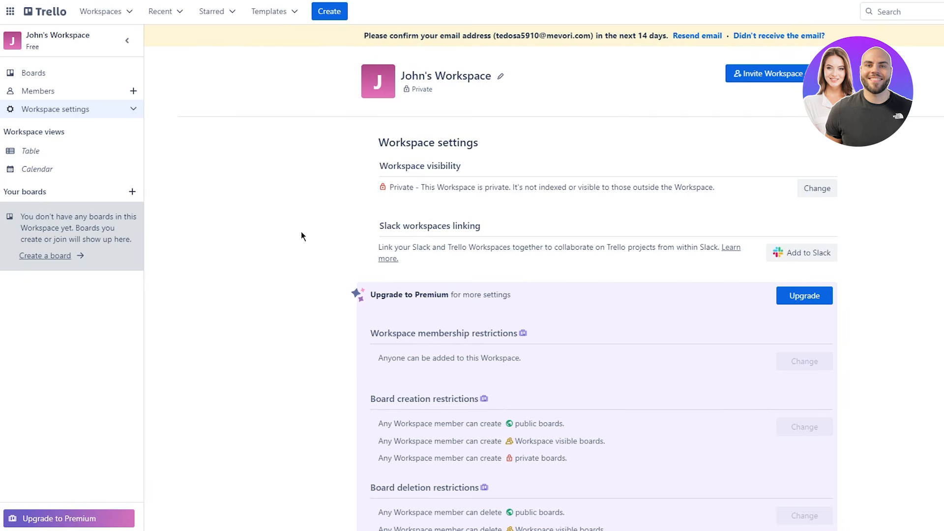
{"action": "scroll", "coordinate": [316, 237], "scroll_direction": "down", "scroll_amount": 1}
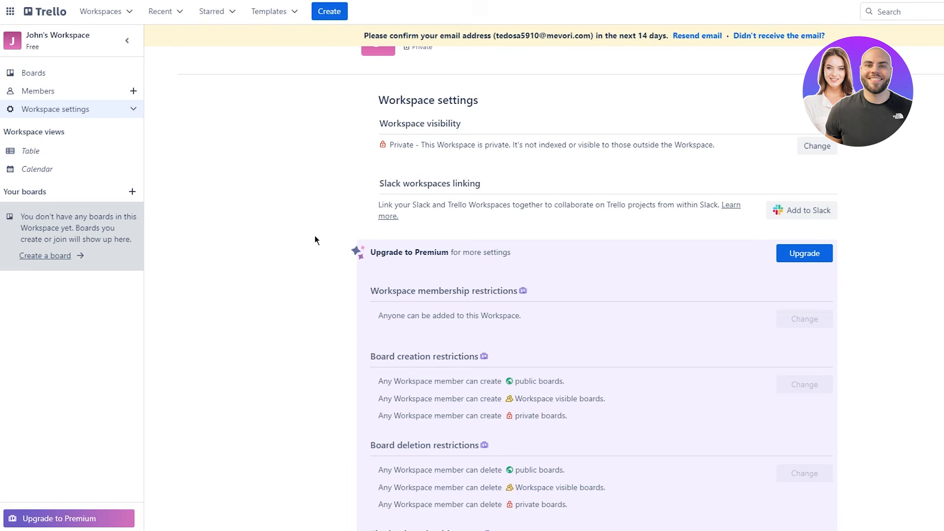
{"action": "scroll", "coordinate": [334, 236], "scroll_direction": "down", "scroll_amount": 4}
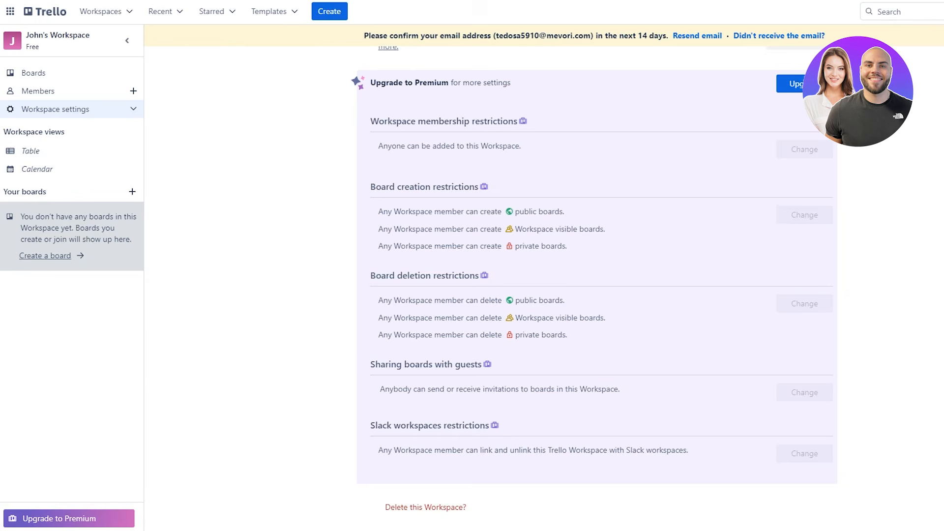
{"action": "scroll", "coordinate": [501, 163], "scroll_direction": "up", "scroll_amount": 5}
{"action": "scroll", "coordinate": [502, 163], "scroll_direction": "down", "scroll_amount": 5}
{"action": "scroll", "coordinate": [471, 108], "scroll_direction": "up", "scroll_amount": 2}
{"action": "left_click_drag", "start_coordinate": [353, 172], "coordinate": [649, 433]}
{"action": "left_click", "coordinate": [661, 418]}
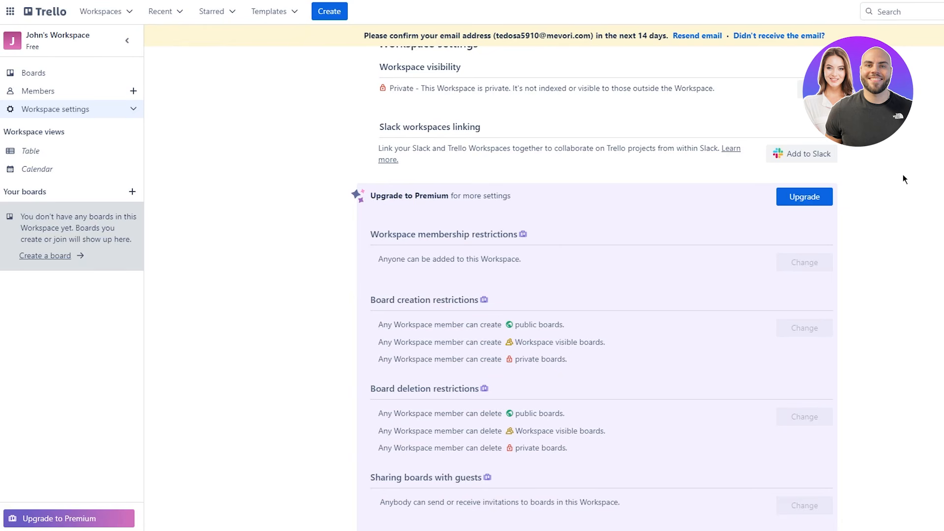
{"action": "scroll", "coordinate": [903, 175], "scroll_direction": "down", "scroll_amount": 2}
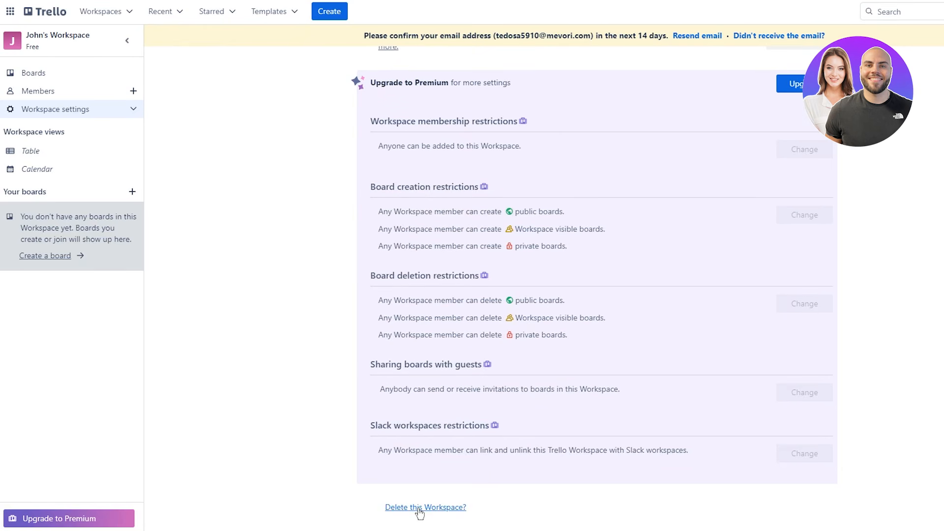
{"action": "left_click_drag", "start_coordinate": [366, 498], "coordinate": [581, 522]}
{"action": "left_click", "coordinate": [543, 504]}
{"action": "left_click_drag", "start_coordinate": [371, 491], "coordinate": [624, 522]}
{"action": "left_click", "coordinate": [552, 505]}
{"action": "scroll", "coordinate": [598, 183], "scroll_direction": "up", "scroll_amount": 4}
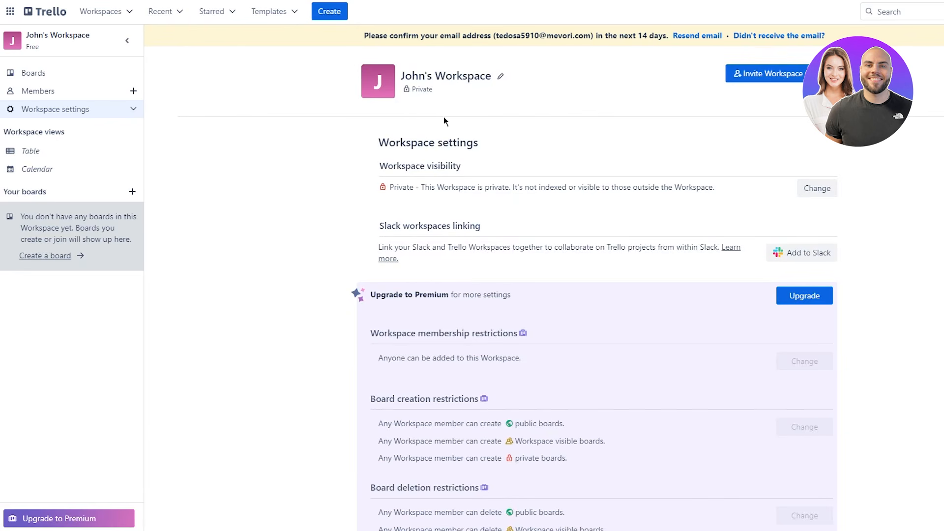
{"action": "left_click_drag", "start_coordinate": [411, 90], "coordinate": [504, 114]}
{"action": "left_click", "coordinate": [505, 114]}
- Open the Invite to Workspace dialog, then close it without inviting anyone
{"action": "left_click", "coordinate": [760, 74]}
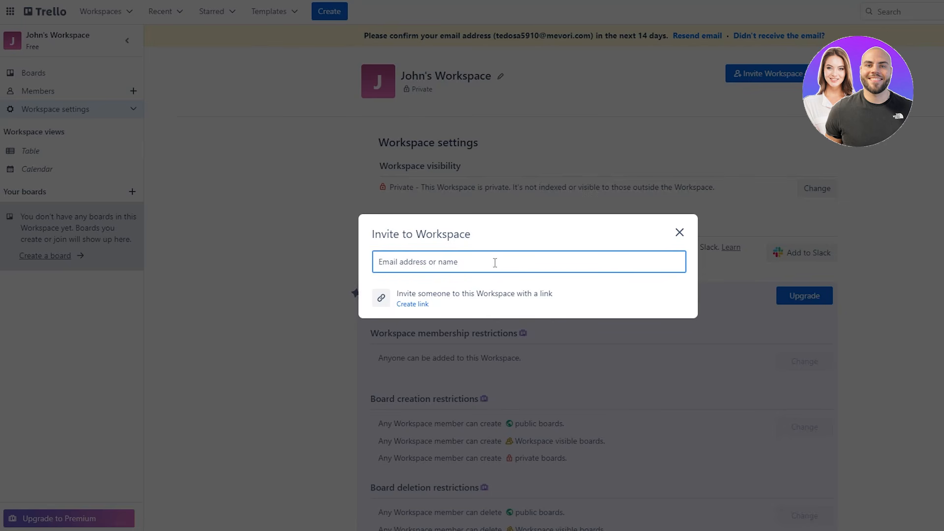
{"action": "left_click", "coordinate": [680, 232]}
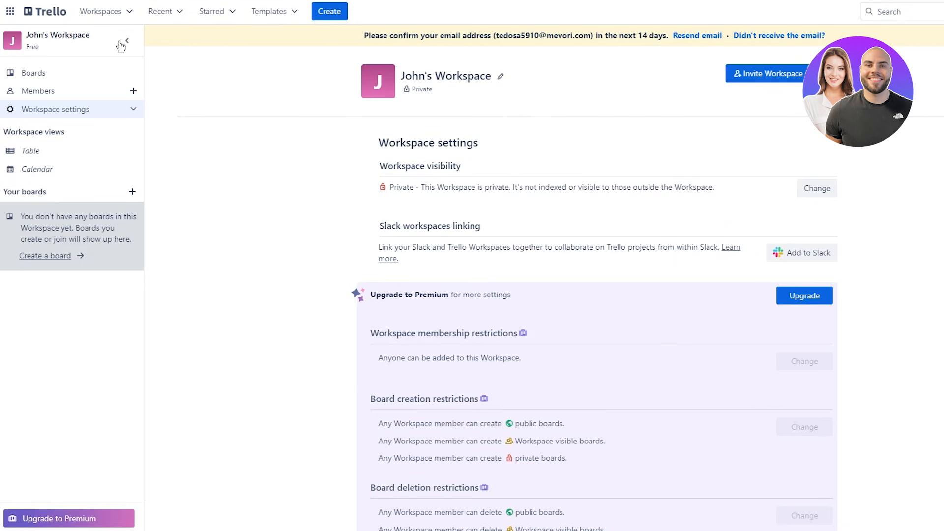
- Check the Workspaces menu, then return to the Boards home page via the Trello logo
{"action": "left_click", "coordinate": [100, 11]}
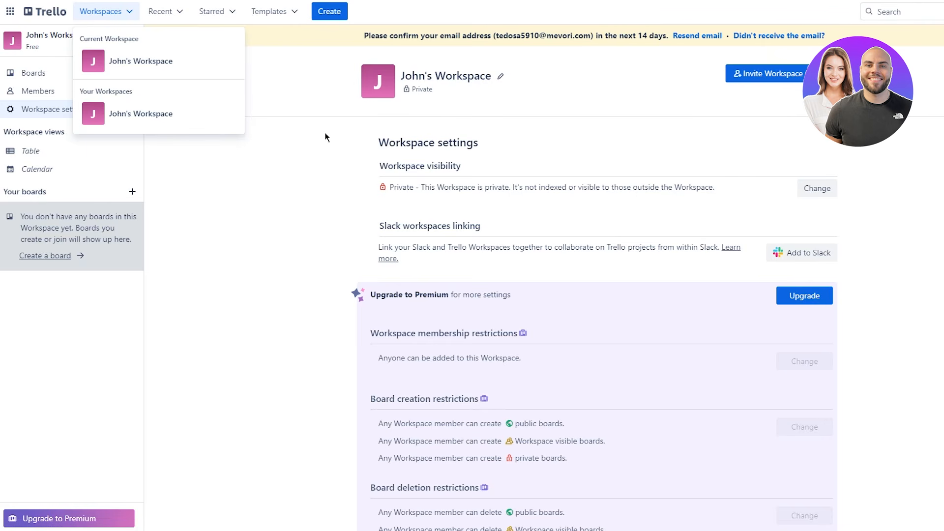
{"action": "left_click", "coordinate": [302, 163]}
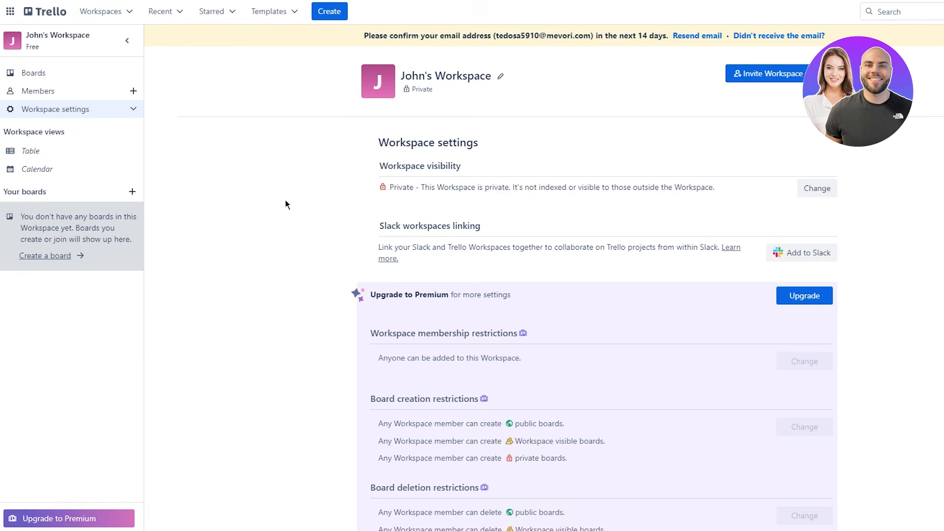
{"action": "left_click", "coordinate": [54, 12]}
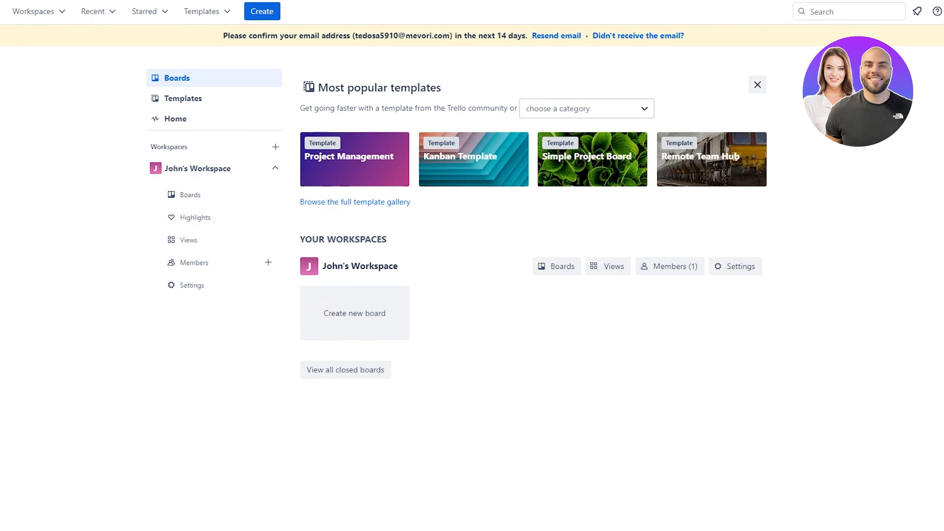
- Start a new board and preview the yellow, photo, blue, purple, pink and orange backgrounds
{"action": "left_click_drag", "start_coordinate": [366, 265], "coordinate": [418, 262]}
{"action": "left_click", "coordinate": [467, 262]}
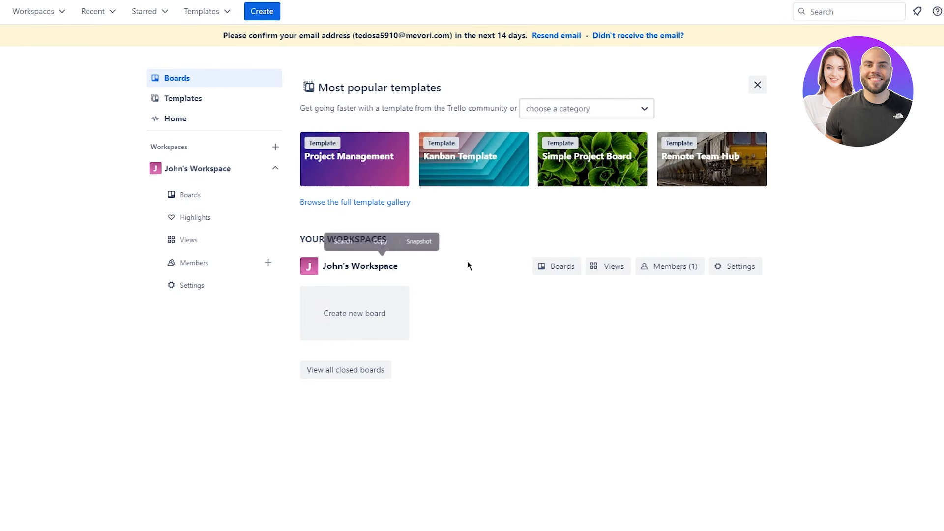
{"action": "left_click", "coordinate": [380, 317]}
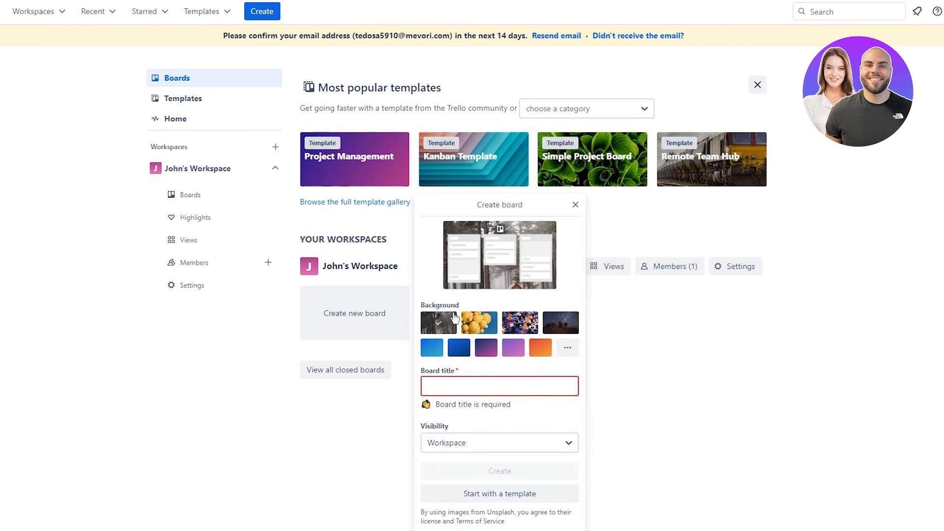
{"action": "left_click", "coordinate": [479, 323]}
{"action": "left_click", "coordinate": [527, 323]}
{"action": "left_click", "coordinate": [546, 323]}
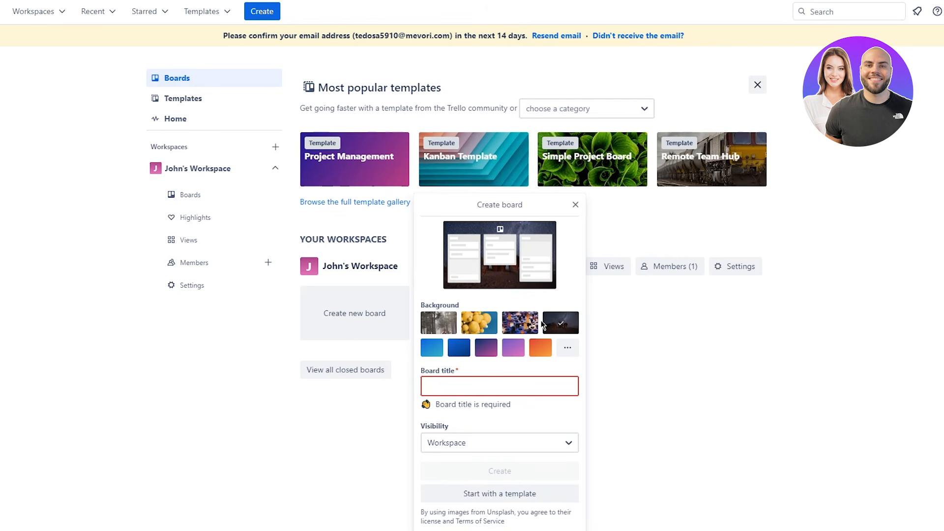
{"action": "left_click", "coordinate": [459, 348]}
{"action": "left_click", "coordinate": [486, 347]}
{"action": "left_click", "coordinate": [509, 350]}
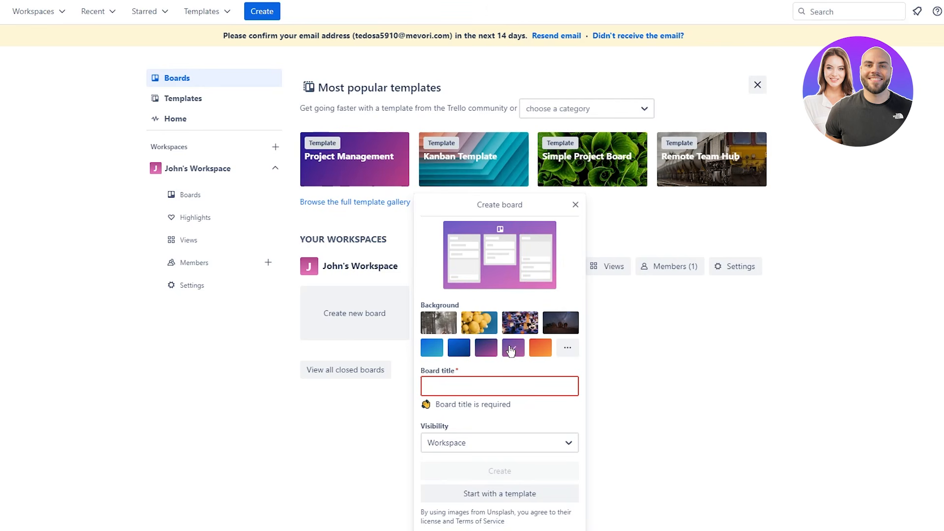
{"action": "left_click", "coordinate": [543, 348]}
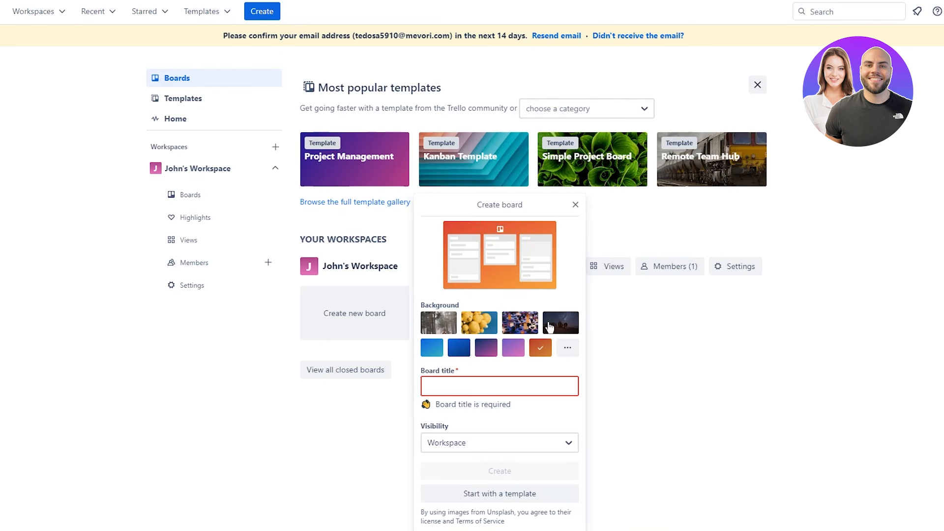
- Browse more backgrounds and settle on the orange colour background
{"action": "left_click", "coordinate": [520, 324]}
{"action": "left_click", "coordinate": [558, 322]}
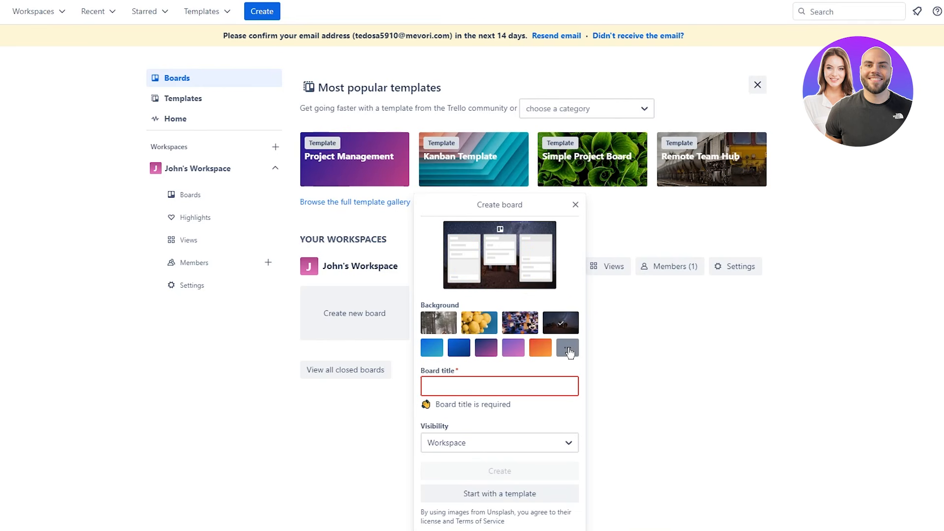
{"action": "left_click", "coordinate": [568, 349]}
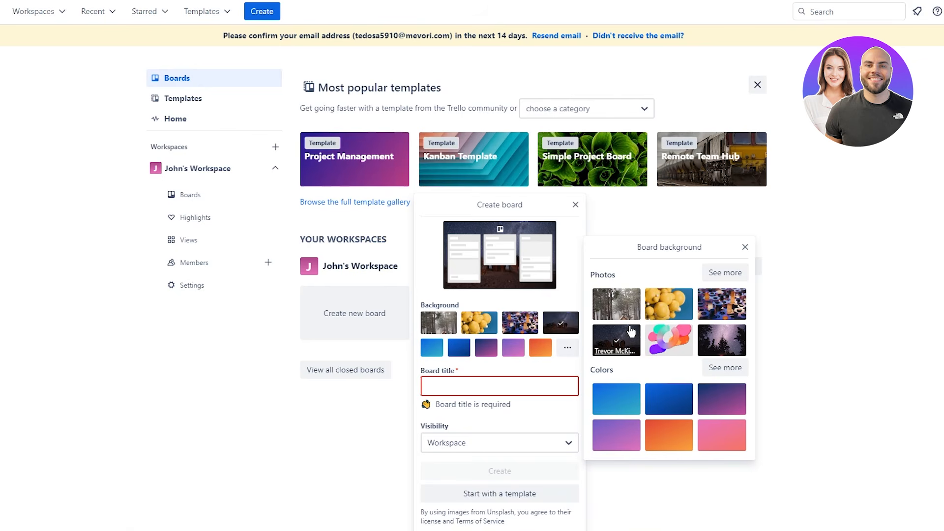
{"action": "left_click", "coordinate": [513, 347]}
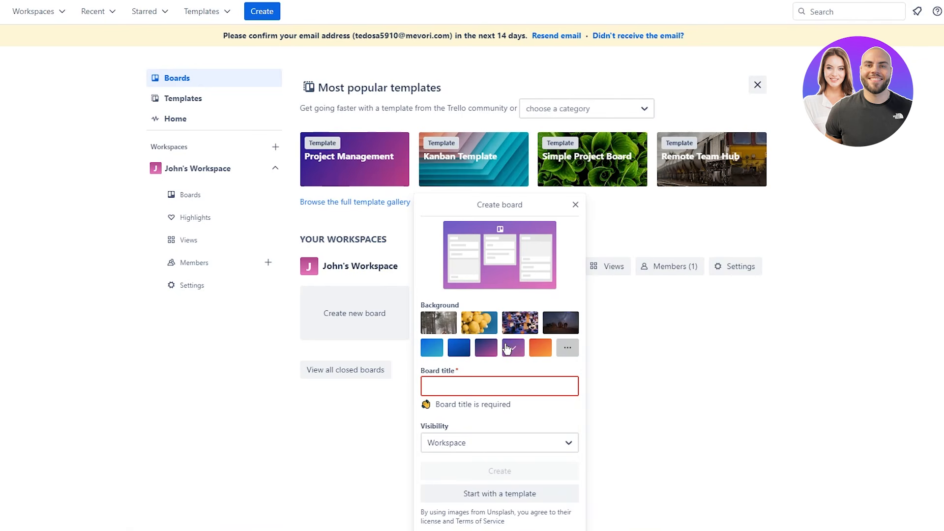
{"action": "left_click", "coordinate": [534, 353]}
- Switch Trello to the Original theme and close the theme panel
{"action": "left_click", "coordinate": [493, 386]}
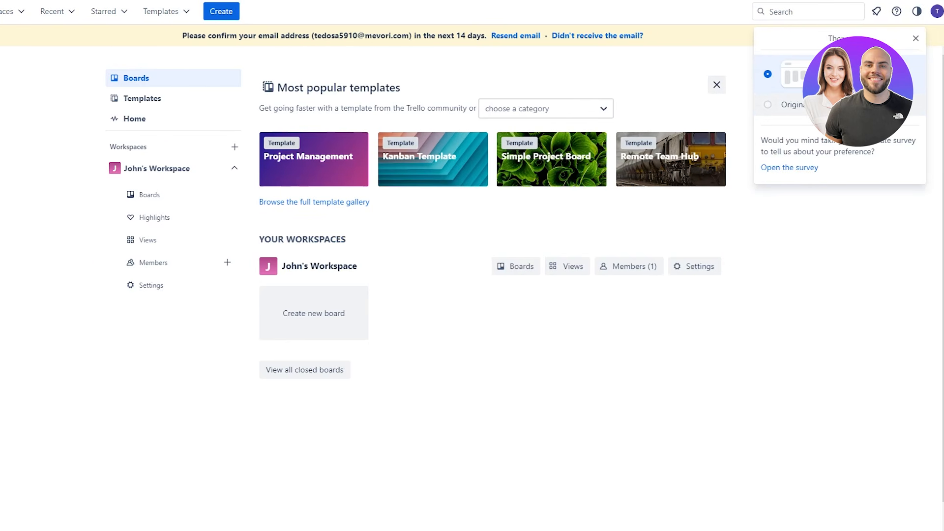
{"action": "left_click", "coordinate": [832, 105]}
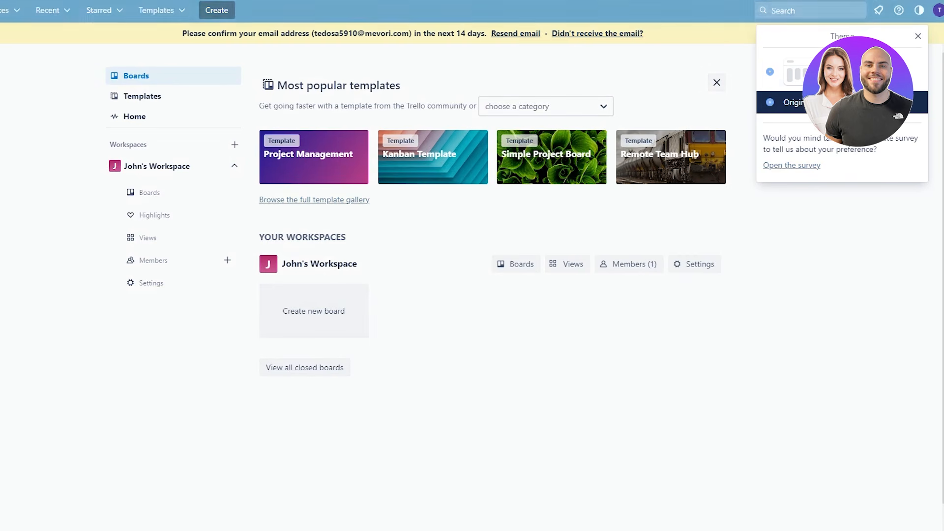
{"action": "left_click", "coordinate": [918, 11]}
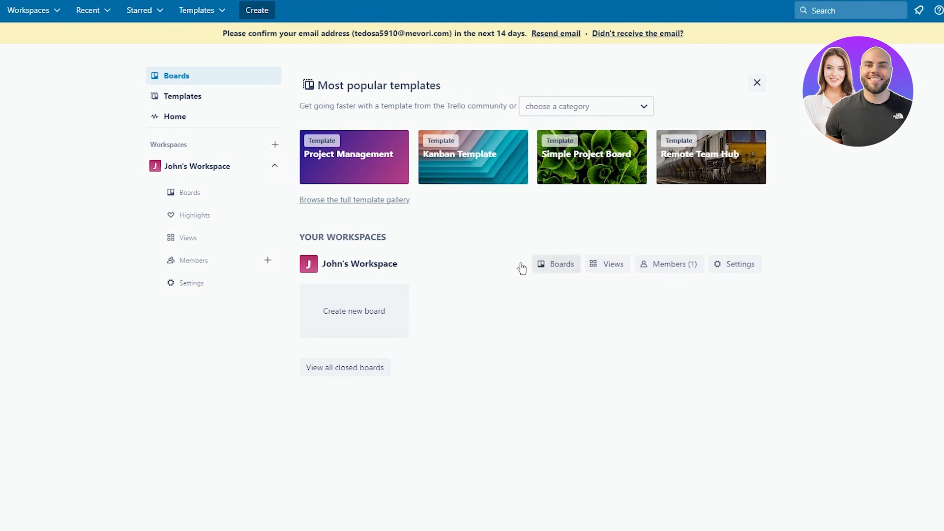
- Create a board titled 'youtube content planning' with Private visibility
{"action": "left_click", "coordinate": [331, 310]}
{"action": "type", "text": "youtube "}
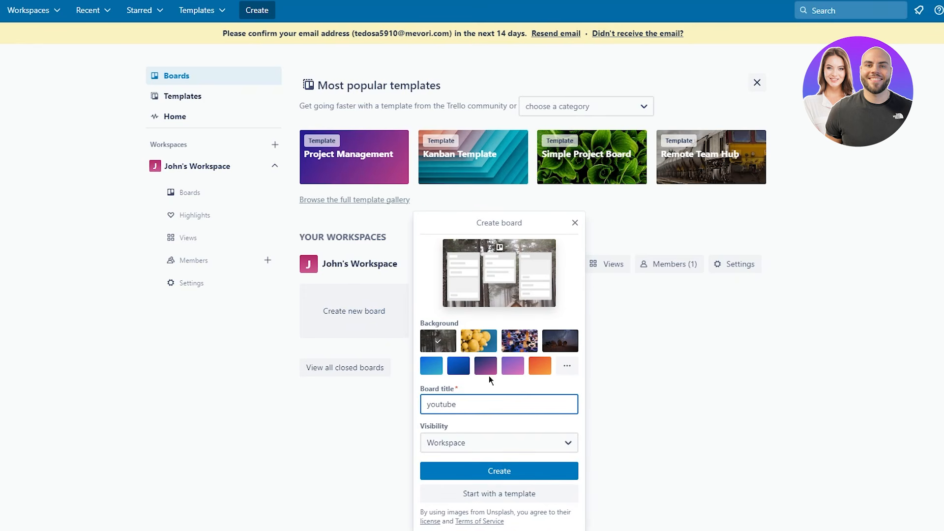
{"action": "type", "text": "content planning"}
{"action": "left_click", "coordinate": [475, 450]}
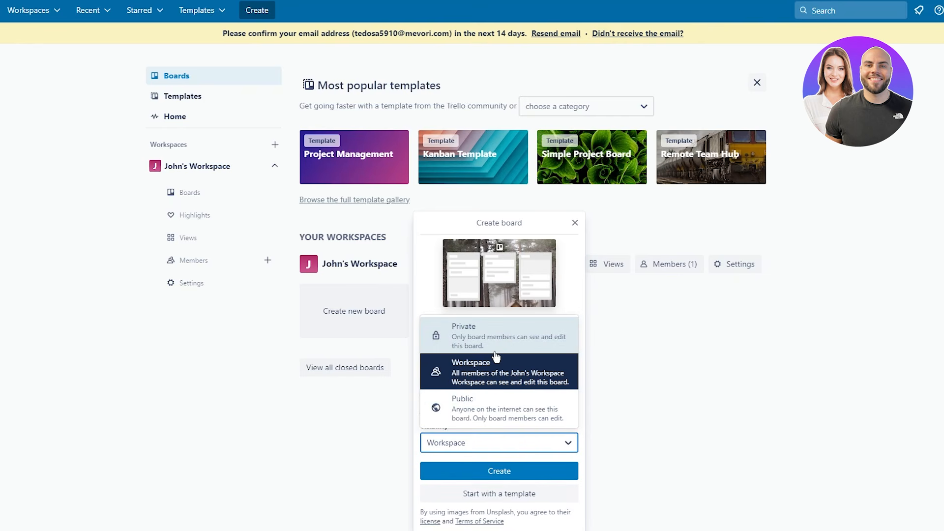
{"action": "left_click", "coordinate": [495, 365]}
{"action": "left_click", "coordinate": [484, 445]}
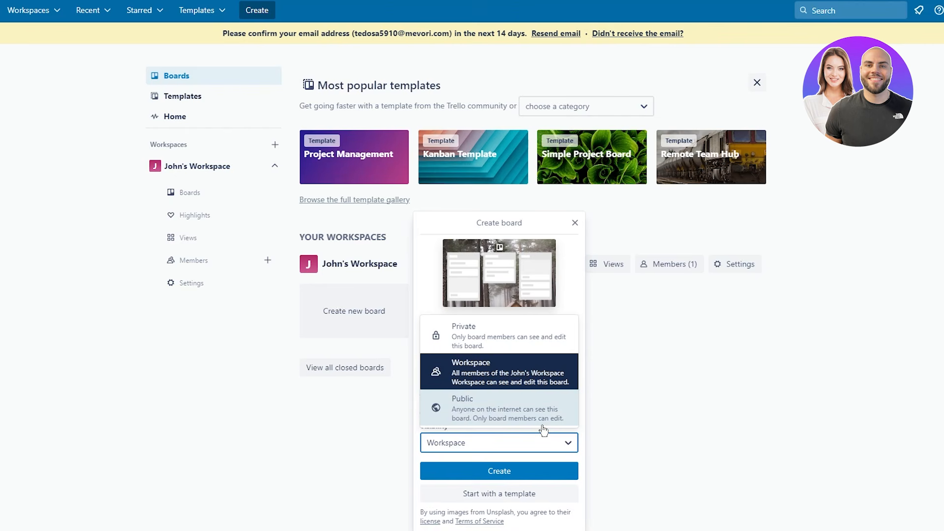
{"action": "left_click", "coordinate": [500, 333]}
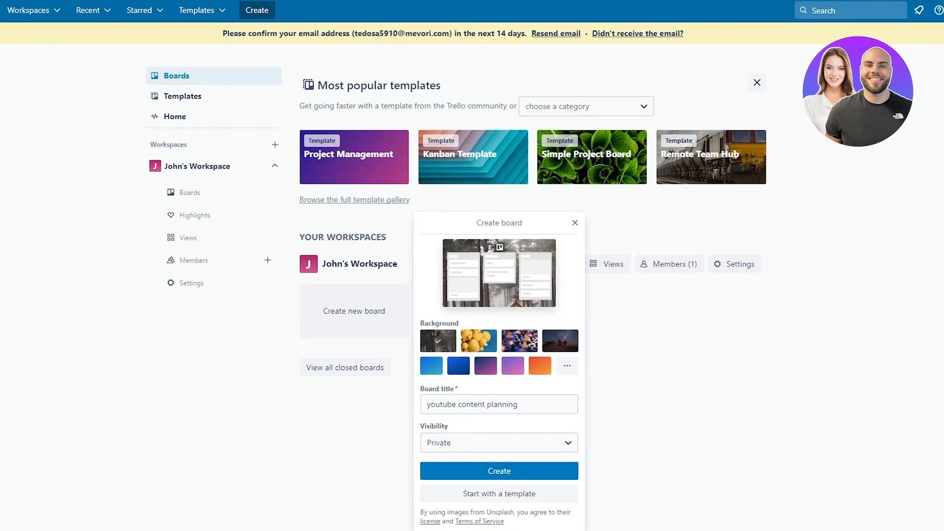
{"action": "left_click", "coordinate": [487, 473]}
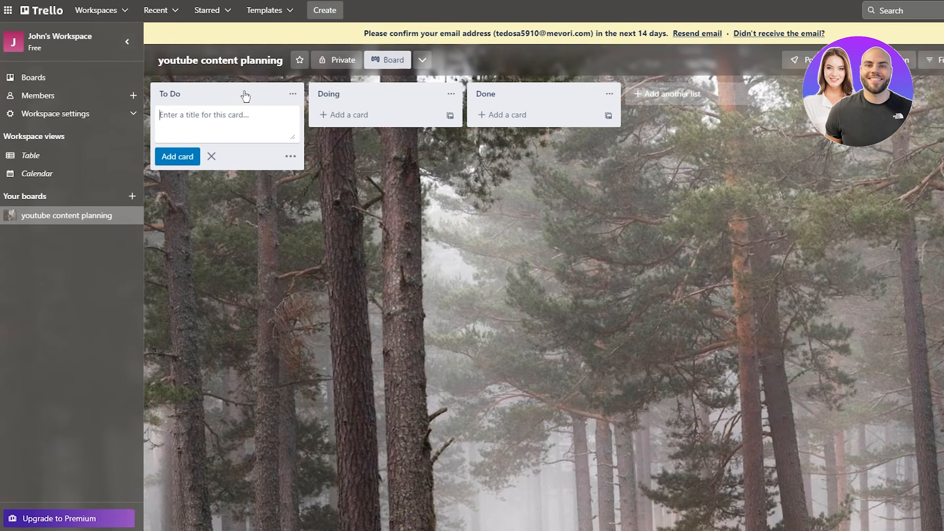
{"action": "left_click_drag", "start_coordinate": [253, 95], "coordinate": [334, 94]}
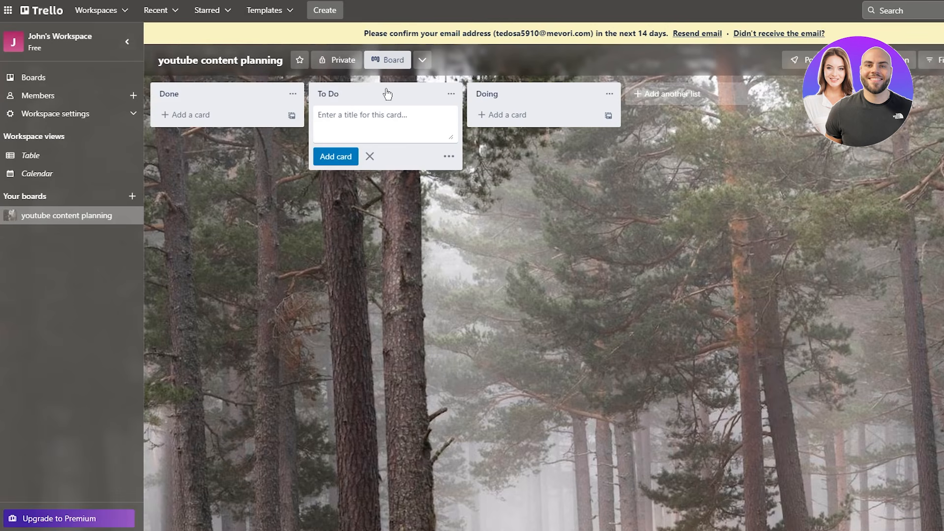
{"action": "left_click_drag", "start_coordinate": [445, 99], "coordinate": [275, 98]}
{"action": "left_click_drag", "start_coordinate": [385, 97], "coordinate": [522, 97]}
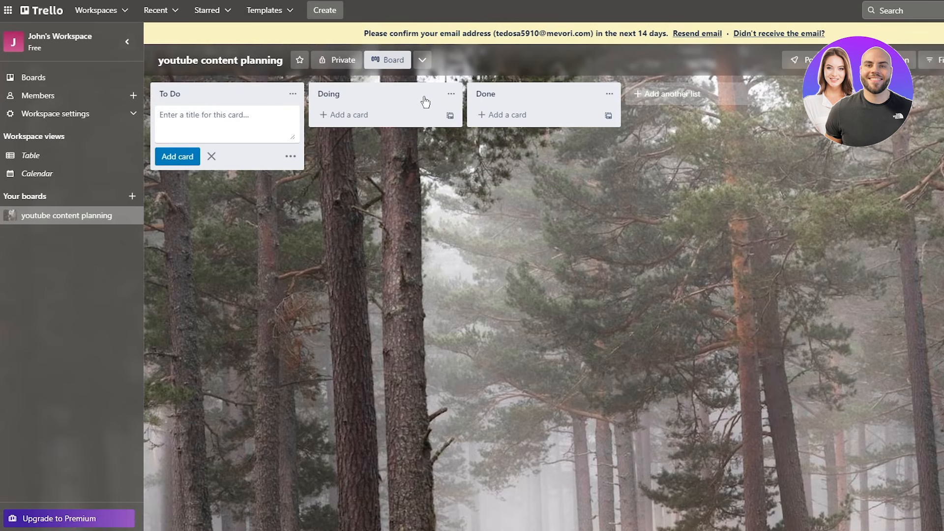
{"action": "left_click_drag", "start_coordinate": [420, 98], "coordinate": [526, 94]}
{"action": "left_click_drag", "start_coordinate": [381, 102], "coordinate": [222, 96]}
{"action": "left_click_drag", "start_coordinate": [354, 93], "coordinate": [397, 110]}
{"action": "left_click_drag", "start_coordinate": [287, 99], "coordinate": [252, 102]}
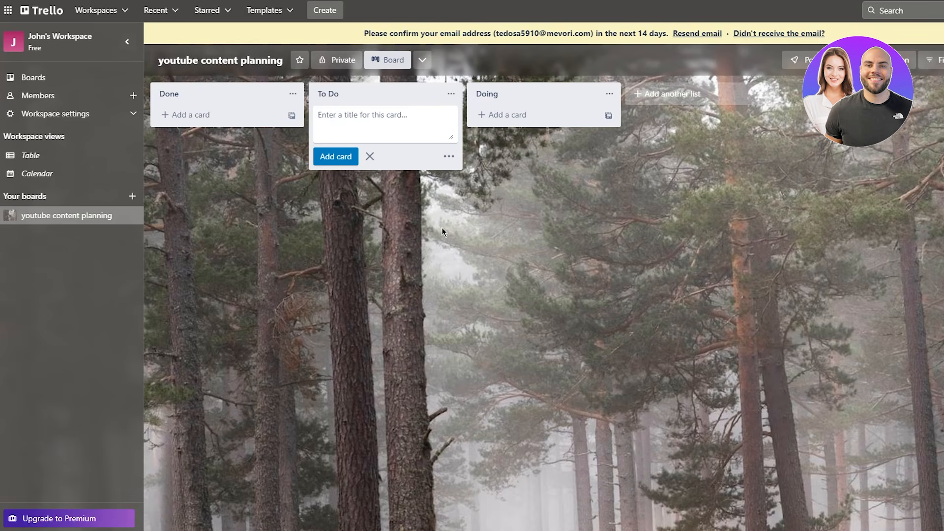
{"action": "left_click_drag", "start_coordinate": [354, 99], "coordinate": [497, 101]}
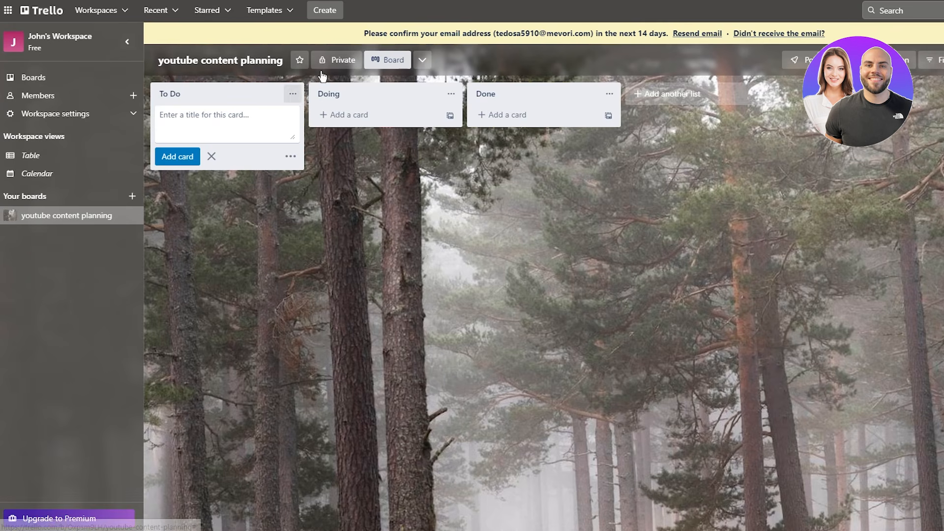
- Rename the To Do, Doing and Done lists to ideas, filming and editing
{"action": "left_click", "coordinate": [176, 93]}
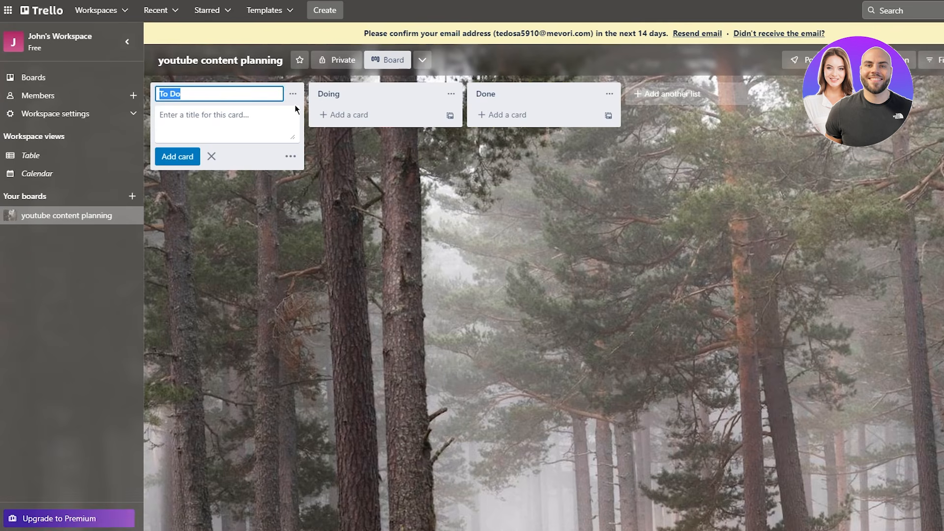
{"action": "type", "text": "ideas"}
{"action": "key", "text": "Return"}
{"action": "left_click", "coordinate": [347, 94]}
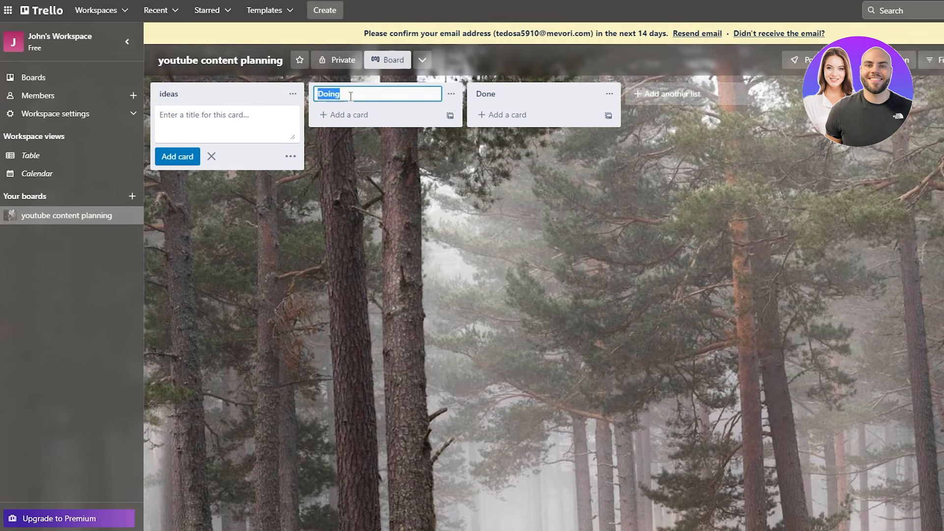
{"action": "type", "text": "filming"}
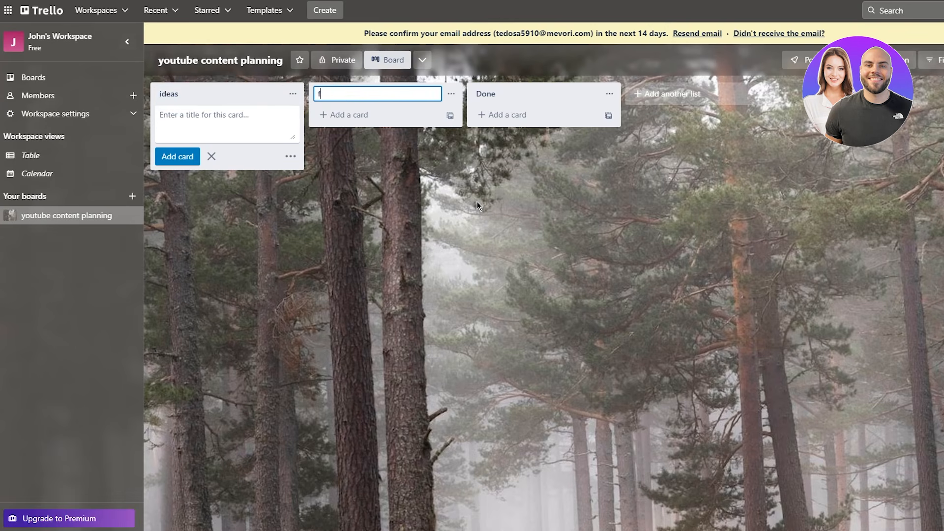
{"action": "key", "text": "Return"}
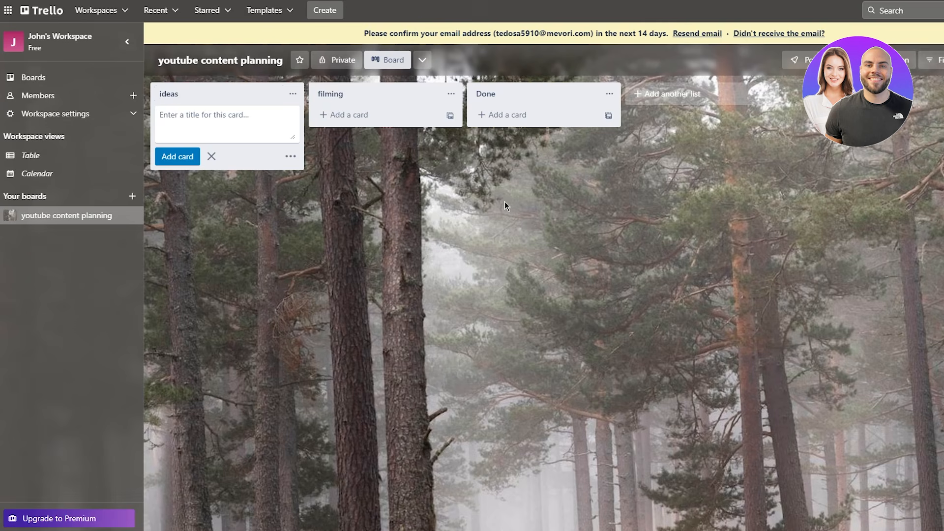
{"action": "left_click", "coordinate": [506, 94]}
{"action": "type", "text": "editing"}
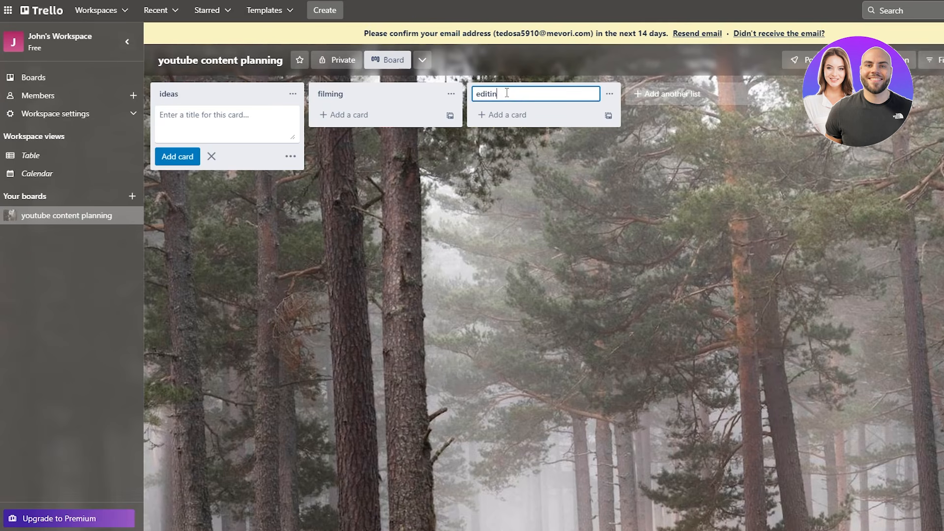
{"action": "key", "text": "Return"}
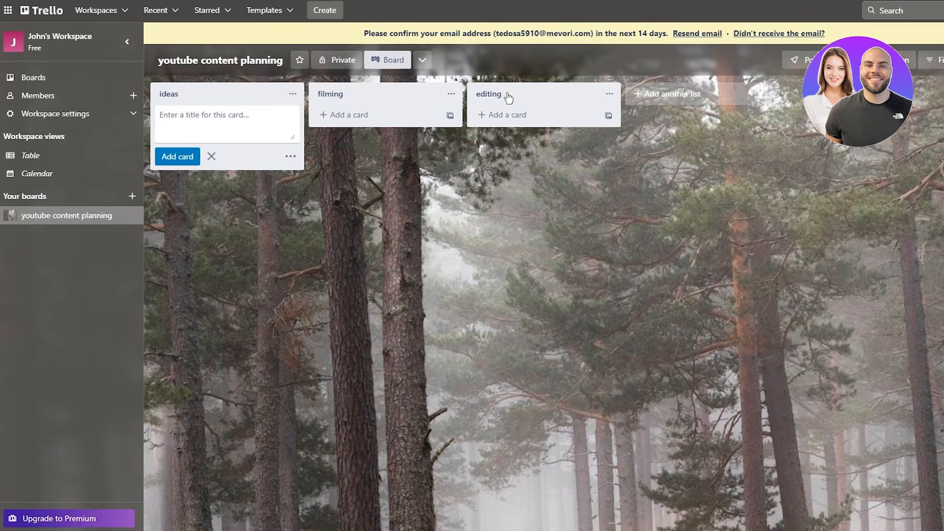
{"action": "left_click", "coordinate": [654, 123]}
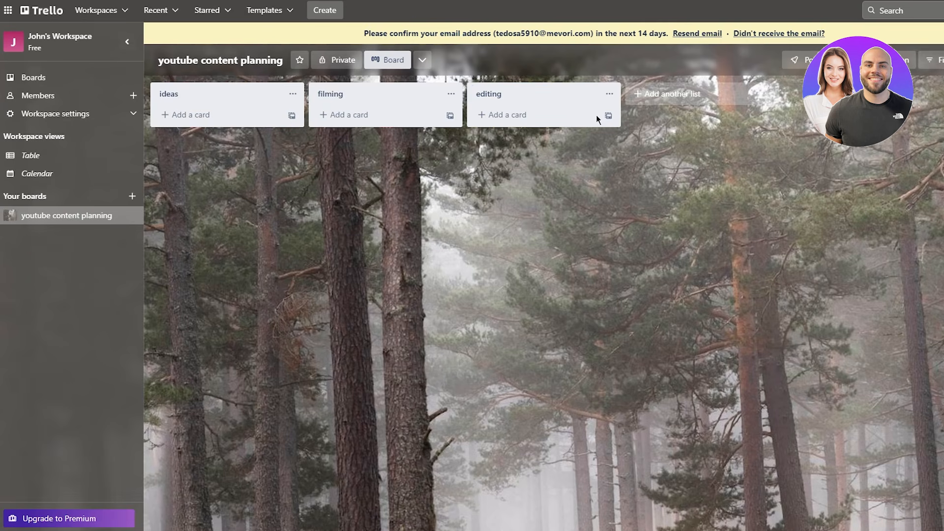
- Add a fourth list named publishing
{"action": "left_click", "coordinate": [695, 95]}
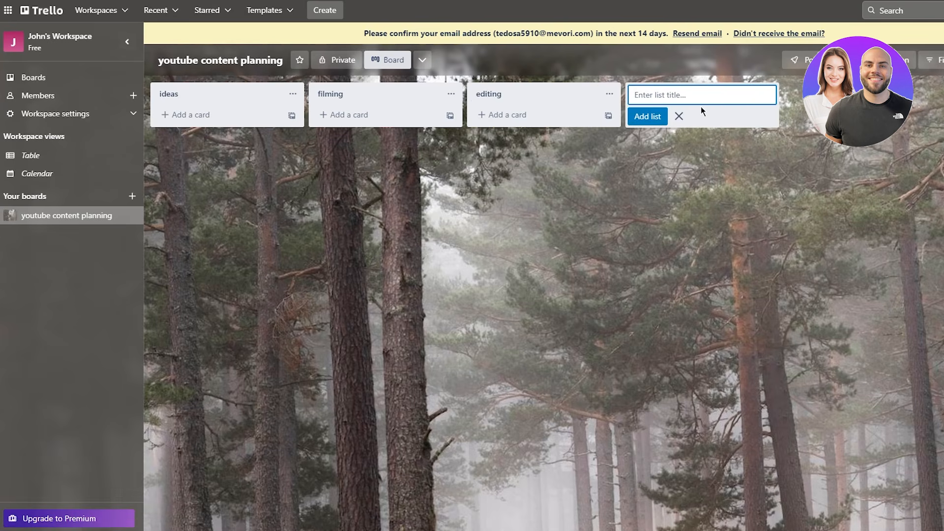
{"action": "type", "text": "publishing"}
{"action": "key", "text": "Return"}
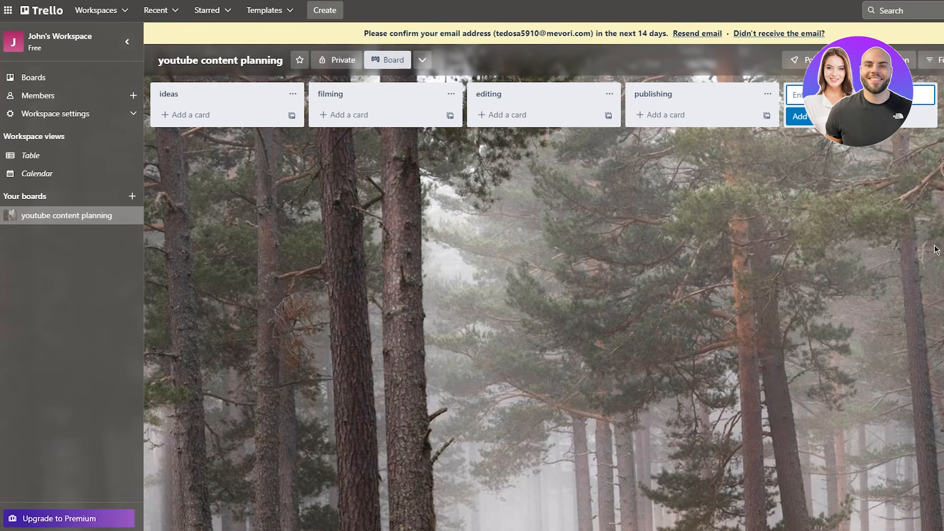
{"action": "left_click", "coordinate": [885, 290]}
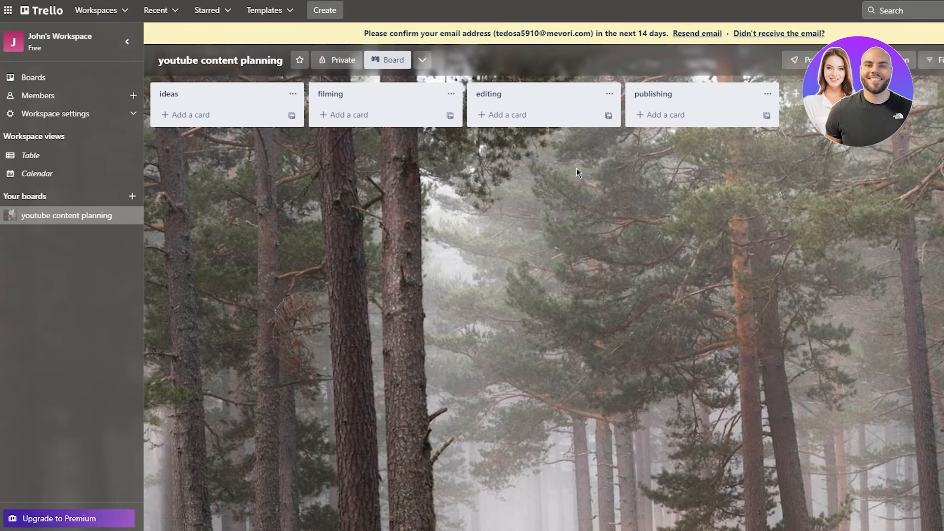
- Add a 'Trello in depth tutorial' card to ideas and drag it into publishing
{"action": "left_click", "coordinate": [199, 115]}
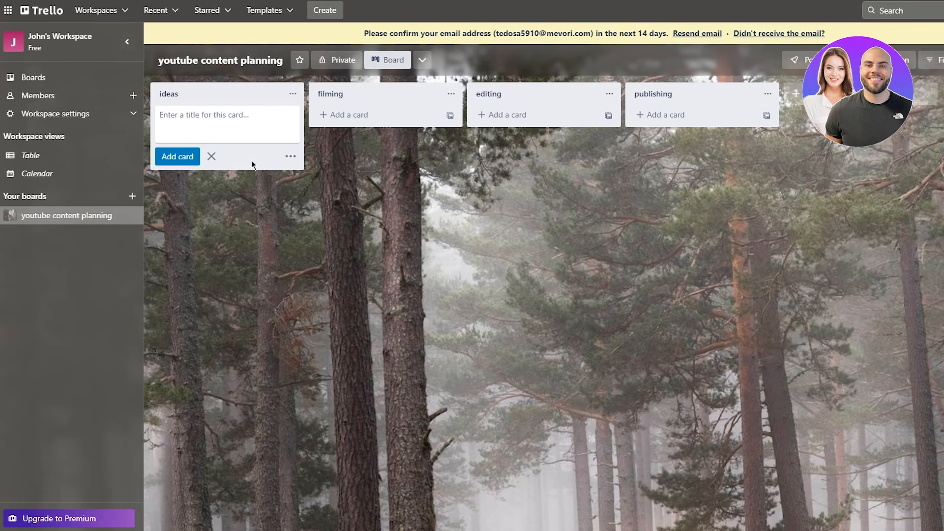
{"action": "type", "text": "Trello in depth tutorial"}
{"action": "key", "text": "Return"}
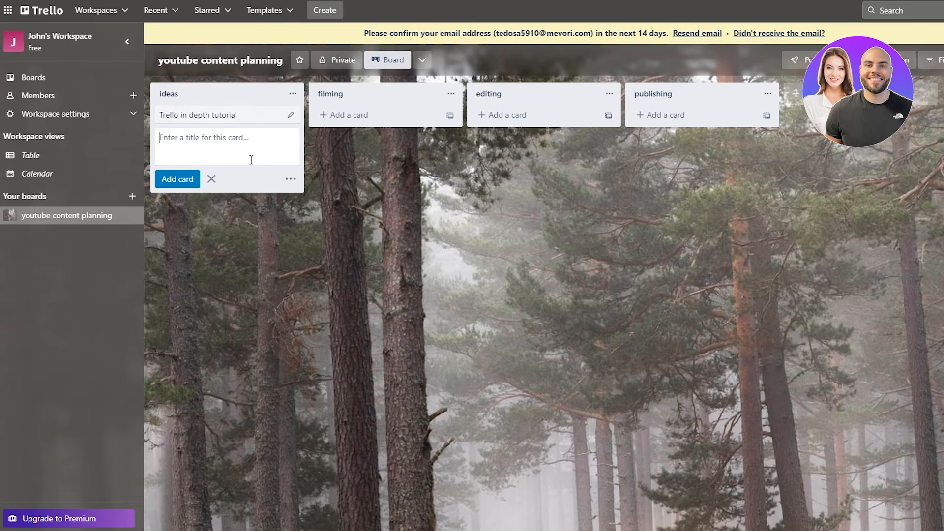
{"action": "left_click", "coordinate": [395, 209]}
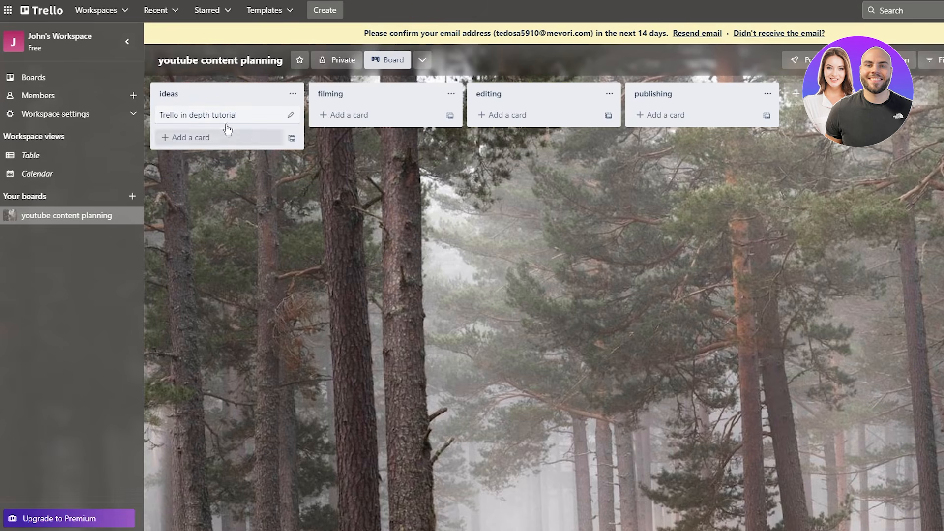
{"action": "mouse_move", "coordinate": [227, 117]}
{"action": "left_mouse_down"}
{"action": "mouse_move", "coordinate": [714, 128]}
{"action": "mouse_move", "coordinate": [214, 126]}
{"action": "mouse_move", "coordinate": [407, 128]}
{"action": "mouse_move", "coordinate": [428, 120]}
{"action": "mouse_move", "coordinate": [362, 120]}
{"action": "mouse_move", "coordinate": [485, 104]}
{"action": "mouse_move", "coordinate": [653, 116]}
{"action": "mouse_move", "coordinate": [721, 148]}
{"action": "mouse_move", "coordinate": [827, 277]}
{"action": "mouse_move", "coordinate": [817, 296]}
{"action": "left_mouse_up"}
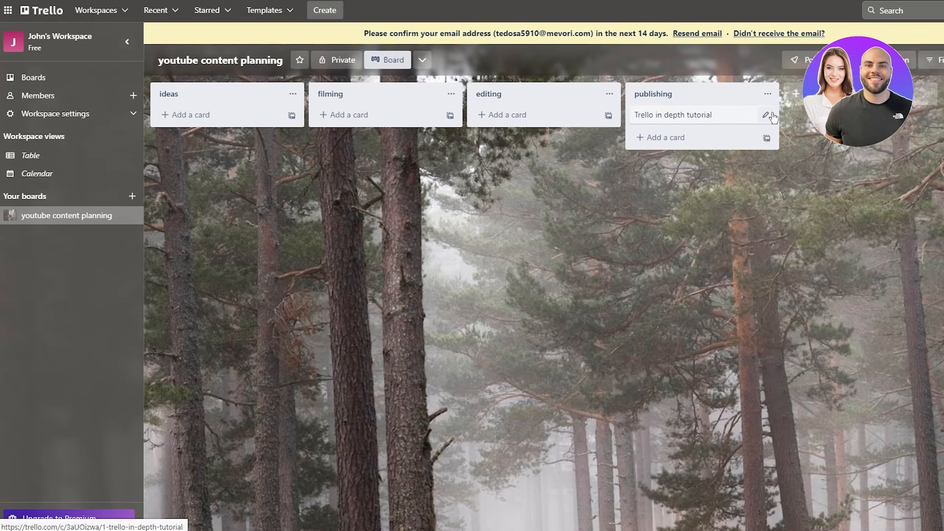
- Archive the Trello in depth tutorial card from its quick-edit menu
{"action": "left_click", "coordinate": [766, 115]}
{"action": "key", "text": "Escape"}
{"action": "right_click", "coordinate": [688, 116]}
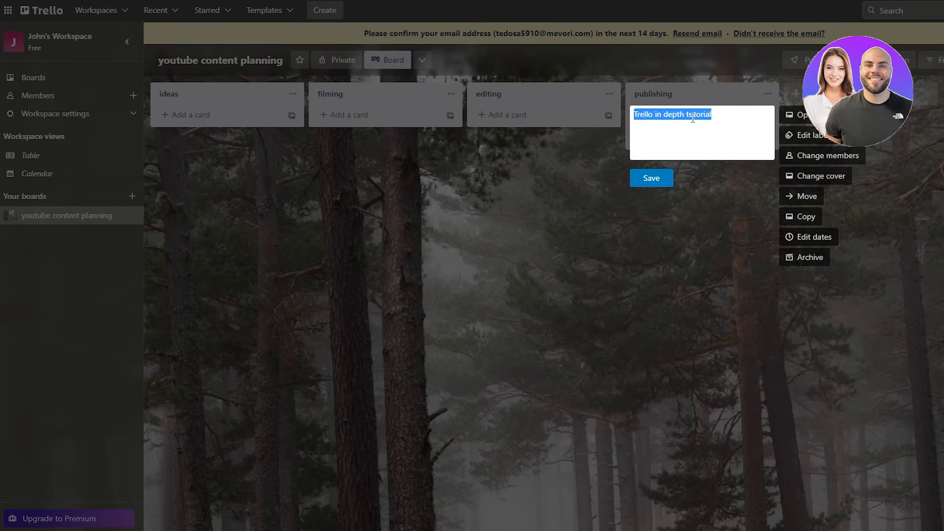
{"action": "key", "text": "Escape"}
{"action": "right_click", "coordinate": [707, 116]}
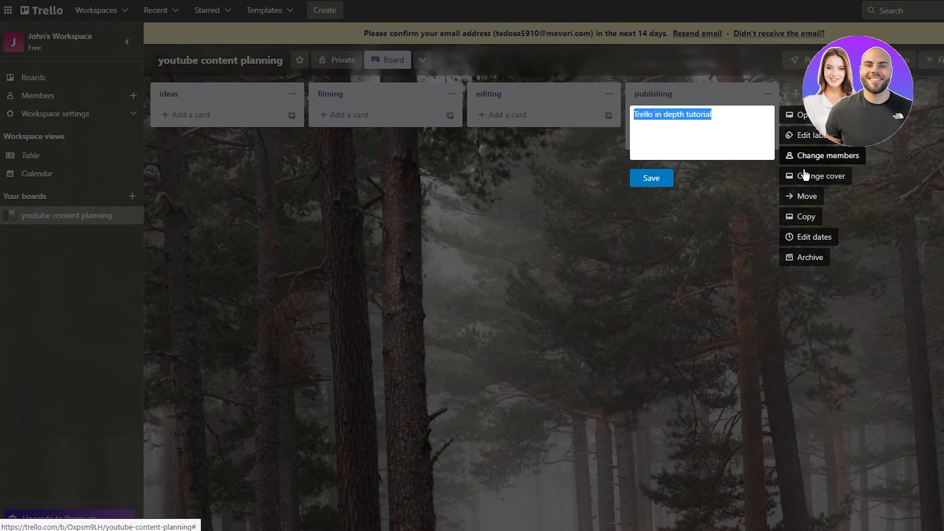
{"action": "left_click", "coordinate": [871, 291]}
{"action": "right_click", "coordinate": [698, 116]}
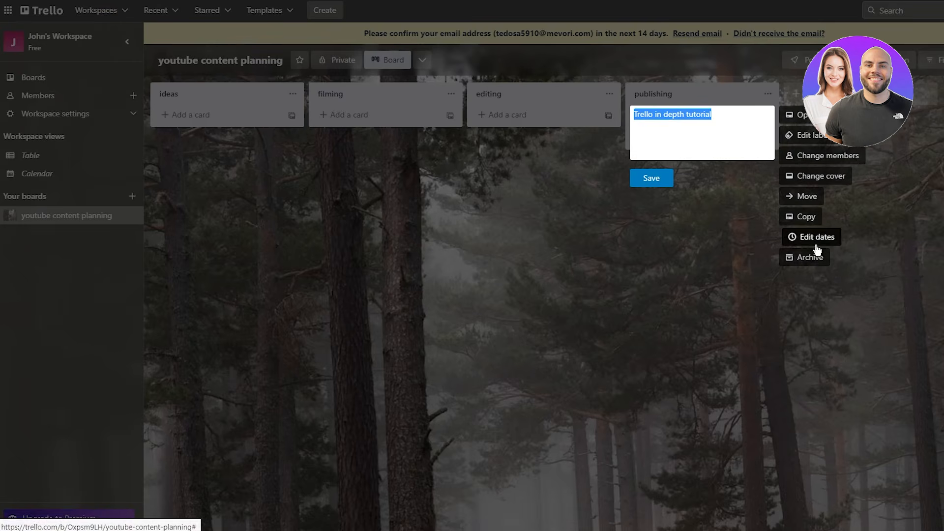
{"action": "left_click", "coordinate": [804, 258]}
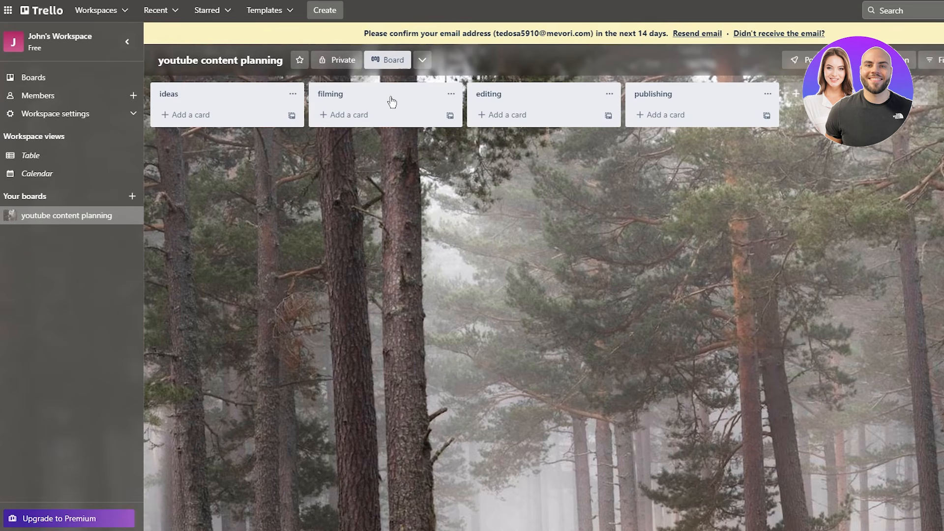
- Dismiss the views upgrade popup and star the youtube content planning board
{"action": "left_click", "coordinate": [423, 61]}
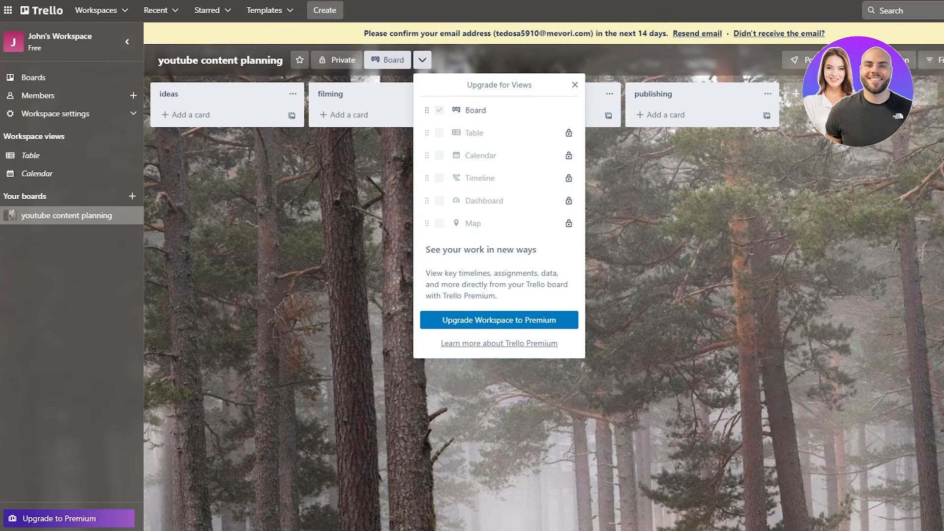
{"action": "left_click", "coordinate": [833, 228]}
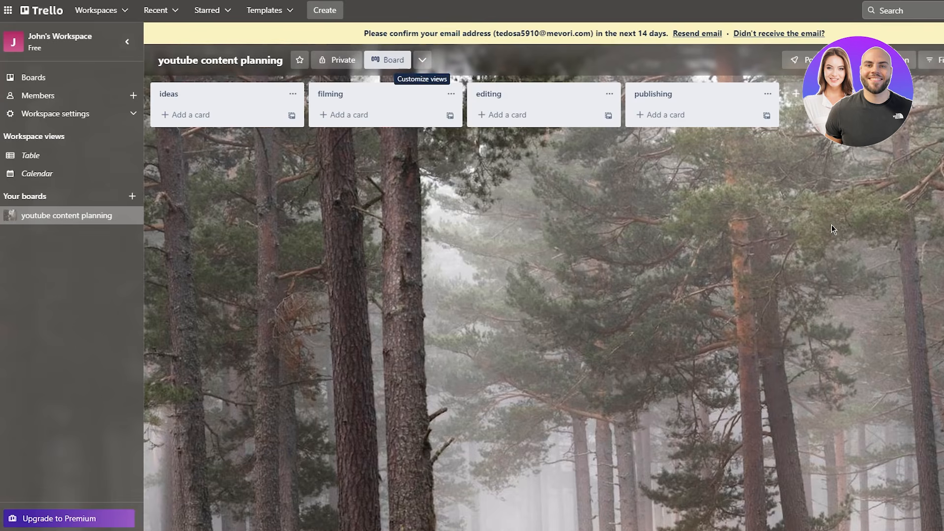
{"action": "left_click", "coordinate": [300, 60]}
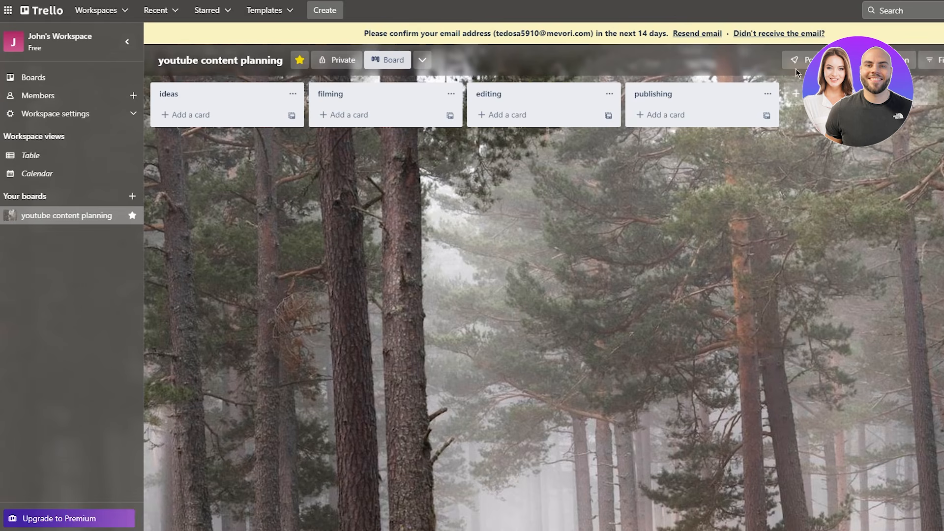
- Open the board menu and look at its More options before returning to the main menu
{"action": "left_click", "coordinate": [933, 60]}
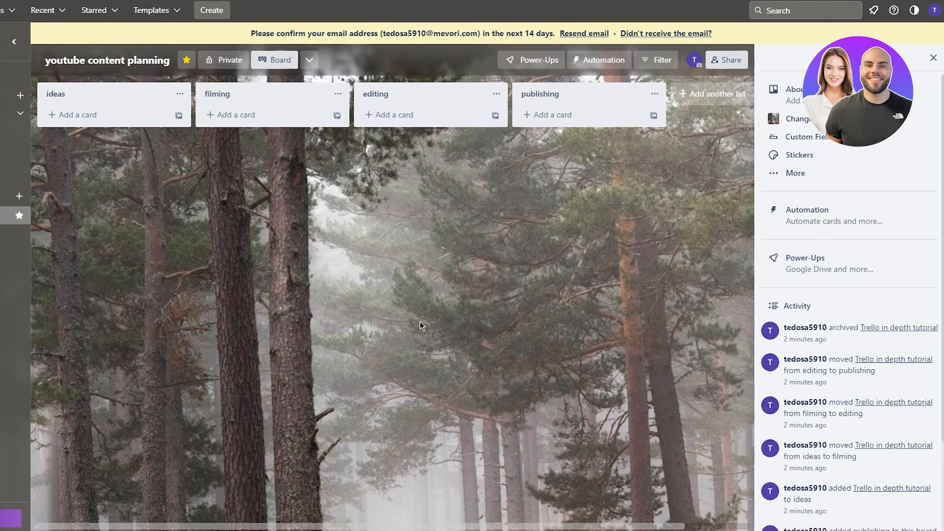
{"action": "left_click", "coordinate": [818, 177]}
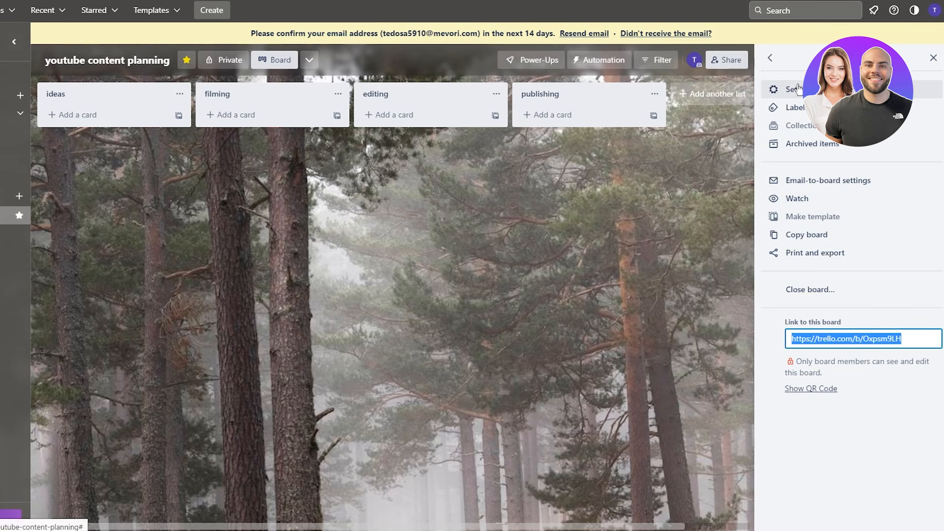
{"action": "left_click", "coordinate": [778, 62]}
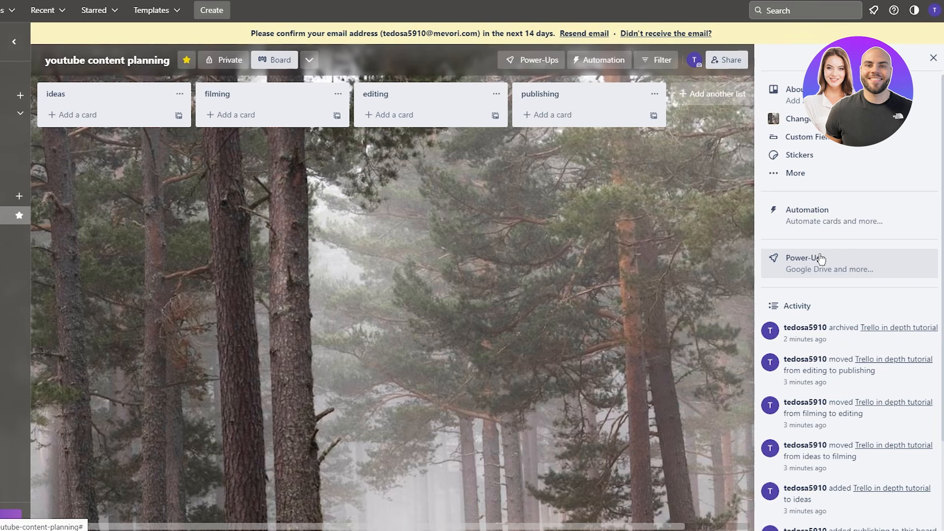
- Open the board's Archived items and view the archived tutorial card
{"action": "scroll", "coordinate": [821, 260], "scroll_direction": "down", "scroll_amount": 2}
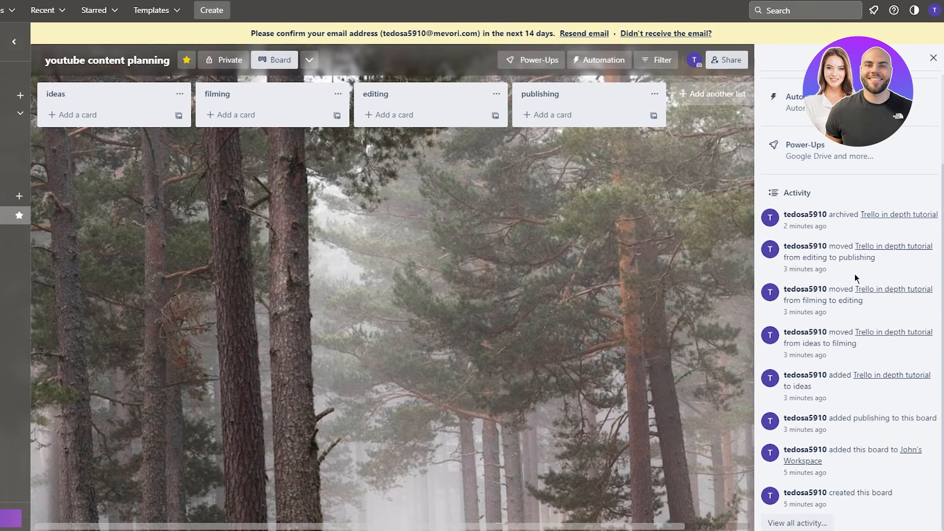
{"action": "scroll", "coordinate": [855, 274], "scroll_direction": "up", "scroll_amount": 2}
{"action": "left_click", "coordinate": [825, 184]}
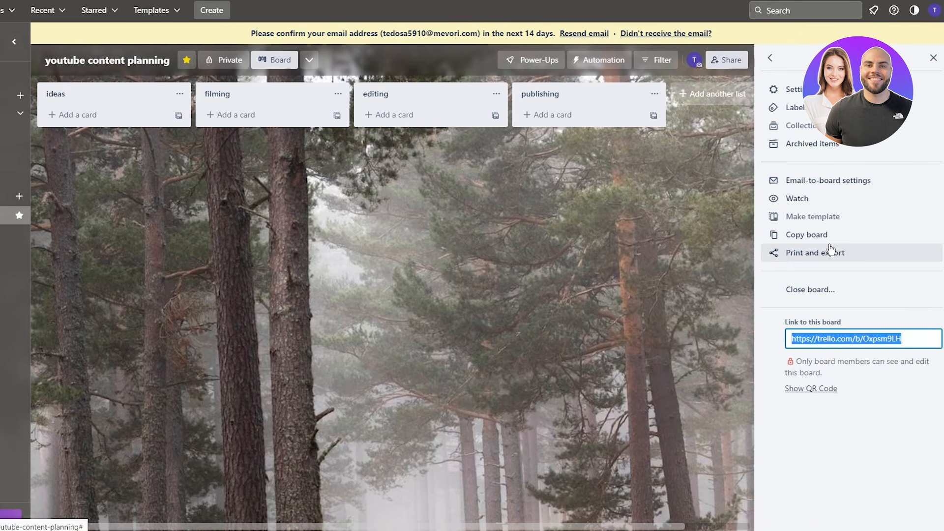
{"action": "left_click", "coordinate": [831, 143]}
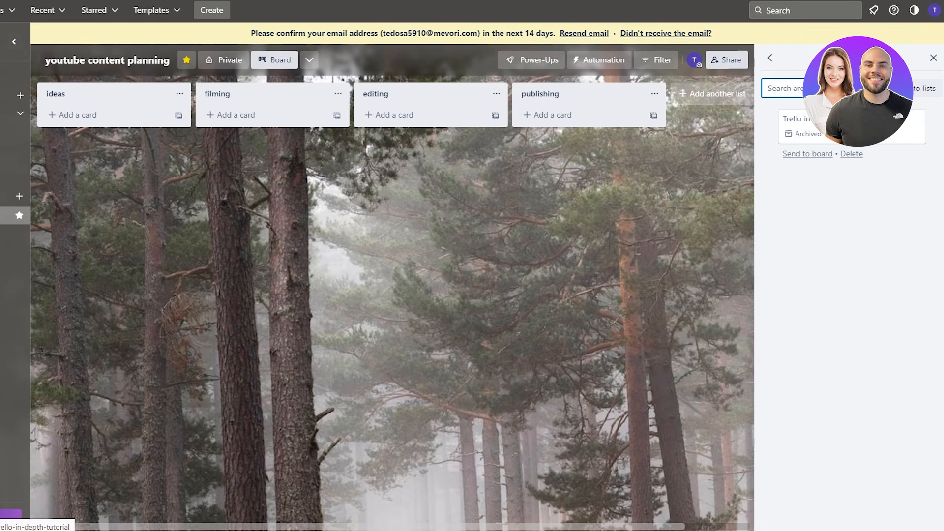
{"action": "left_click", "coordinate": [846, 123]}
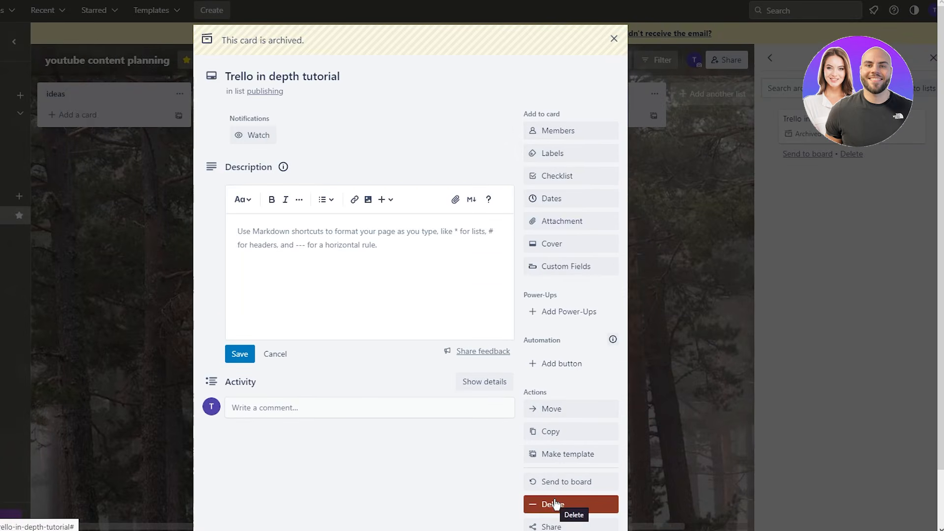
- Start deleting the archived card, cancel, and close its details
{"action": "left_click", "coordinate": [555, 504]}
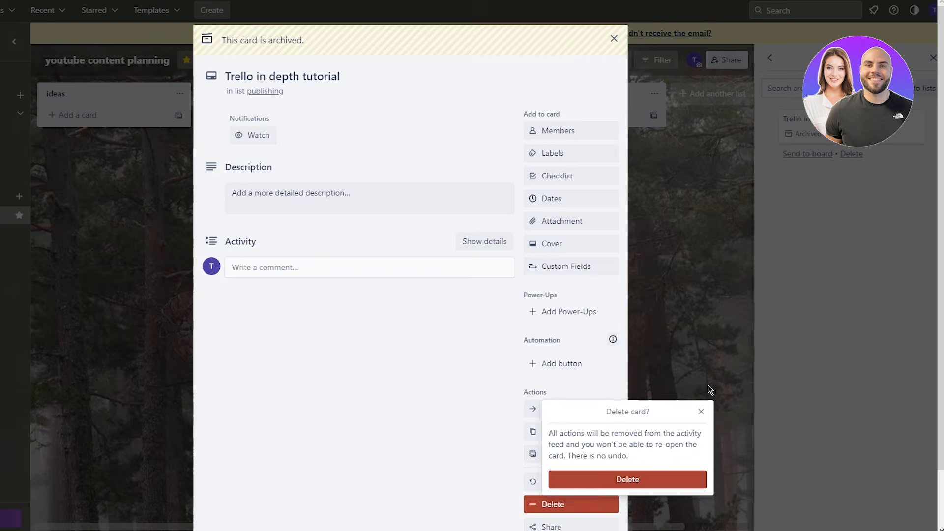
{"action": "left_click", "coordinate": [700, 412]}
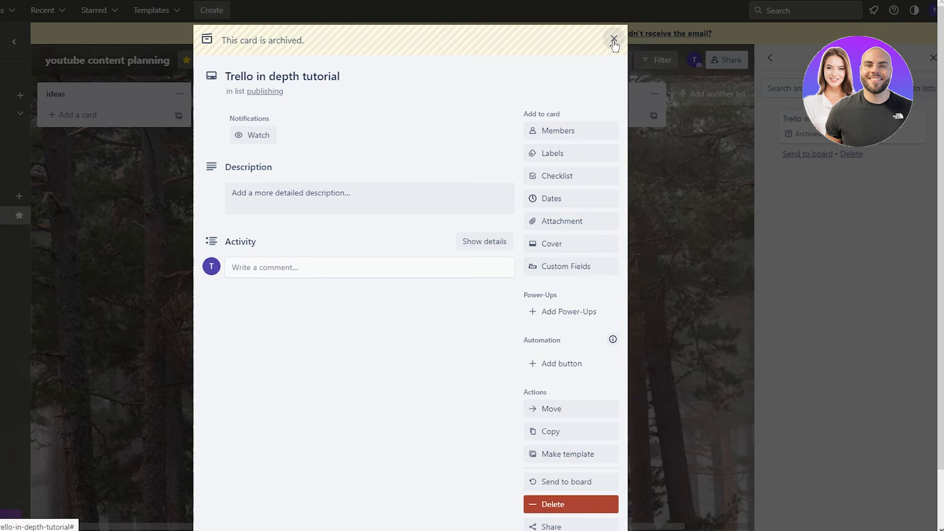
{"action": "left_click", "coordinate": [613, 40]}
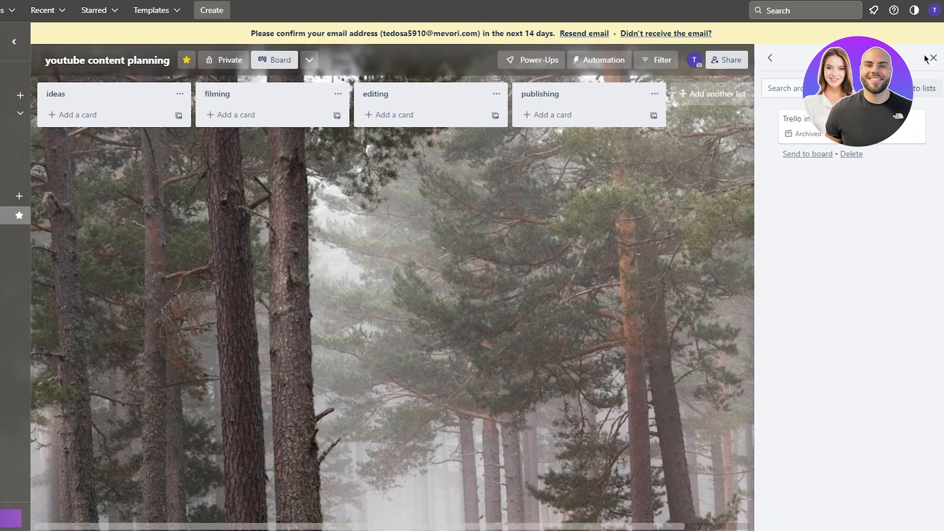
- Back out of closing the board and of adding a new card to ideas
{"action": "left_click", "coordinate": [770, 57]}
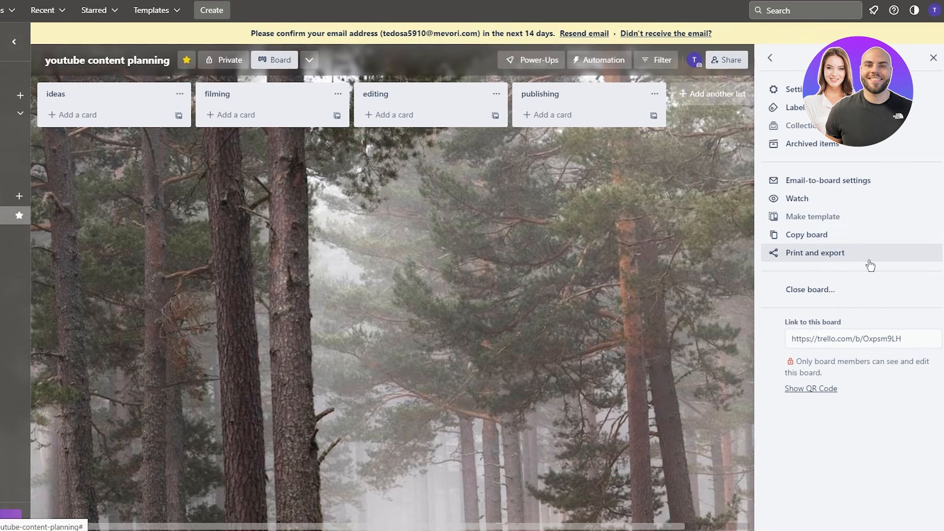
{"action": "left_click", "coordinate": [843, 295]}
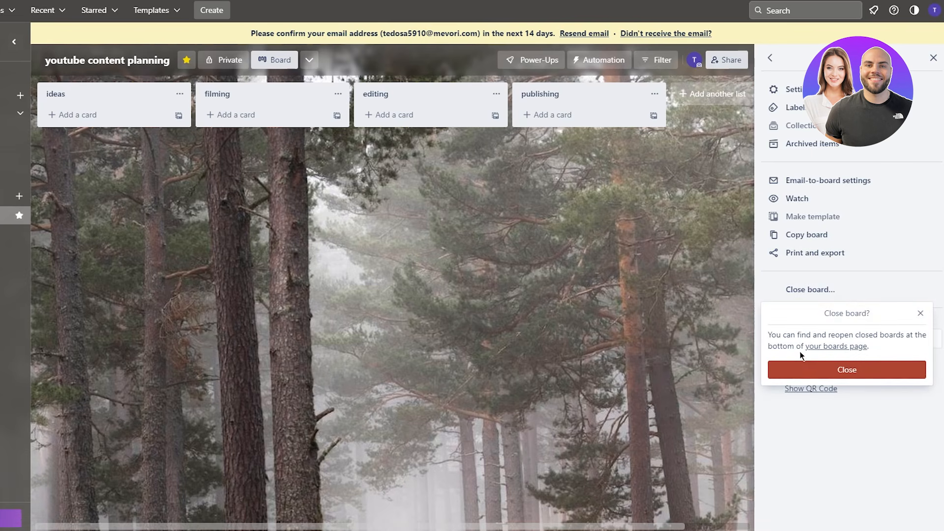
{"action": "left_click", "coordinate": [921, 314]}
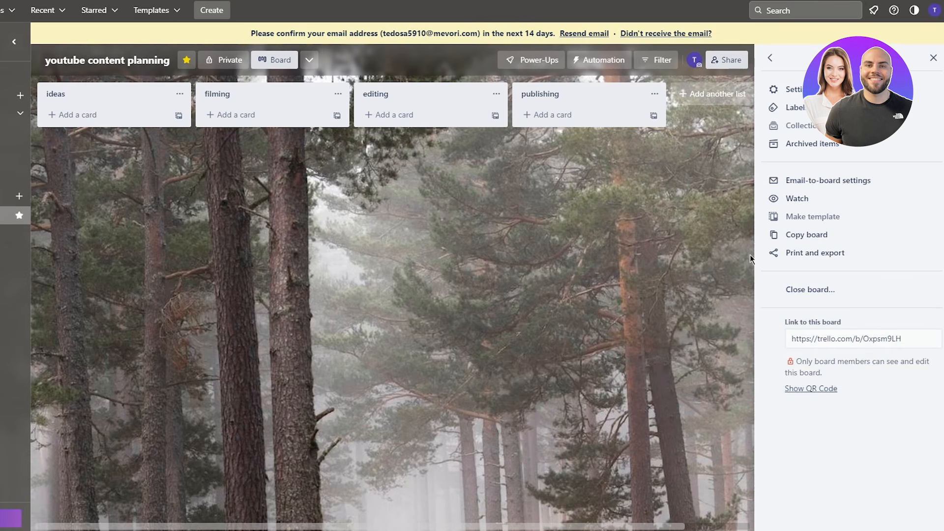
{"action": "left_click", "coordinate": [933, 58]}
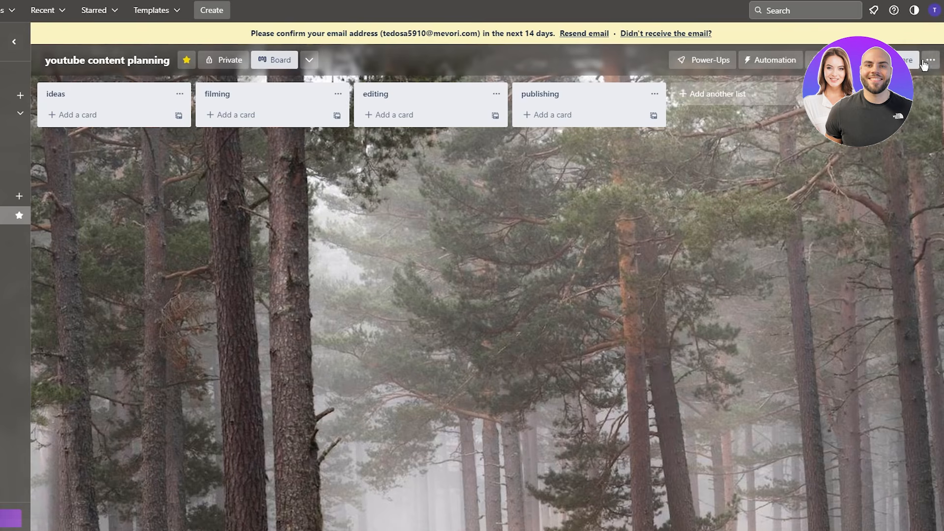
{"action": "left_click", "coordinate": [72, 115]}
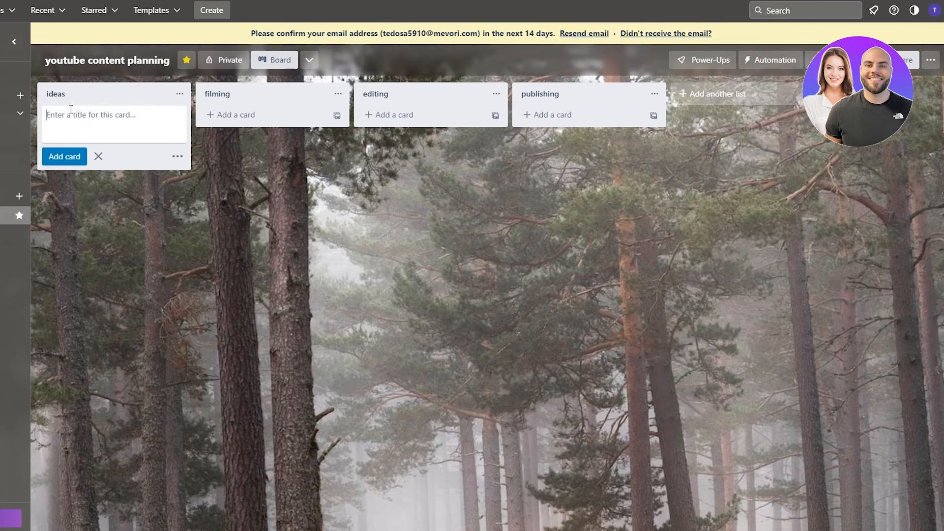
{"action": "left_click", "coordinate": [683, 288]}
- Send the archived Trello in depth tutorial card back to the board
{"action": "left_click", "coordinate": [937, 59]}
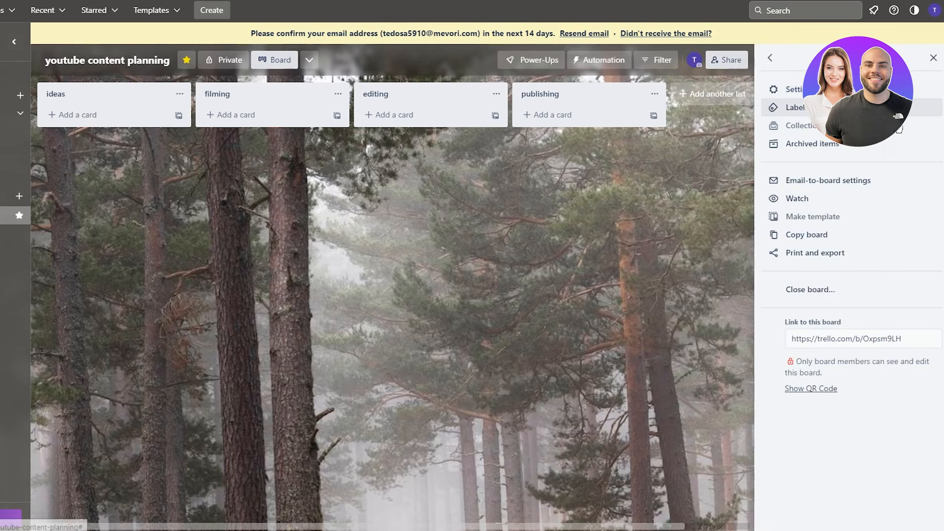
{"action": "left_click", "coordinate": [813, 143]}
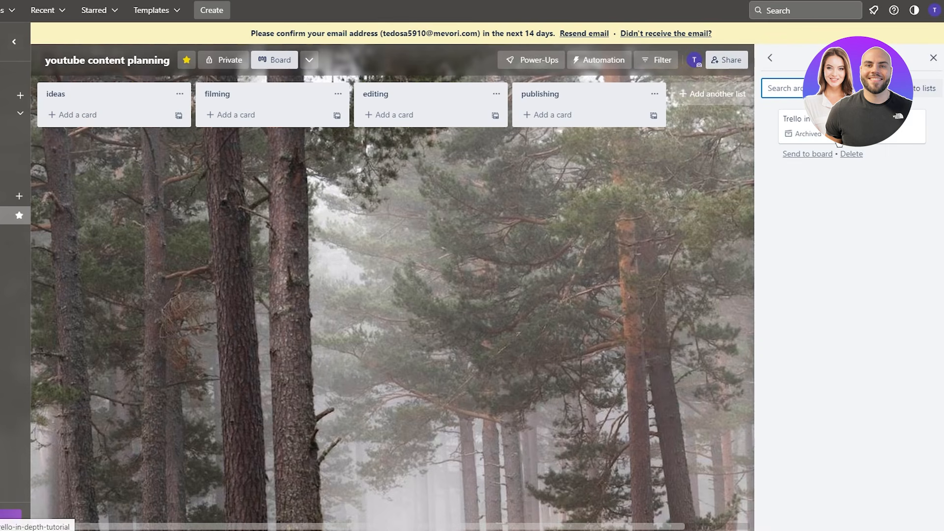
{"action": "left_click", "coordinate": [813, 154]}
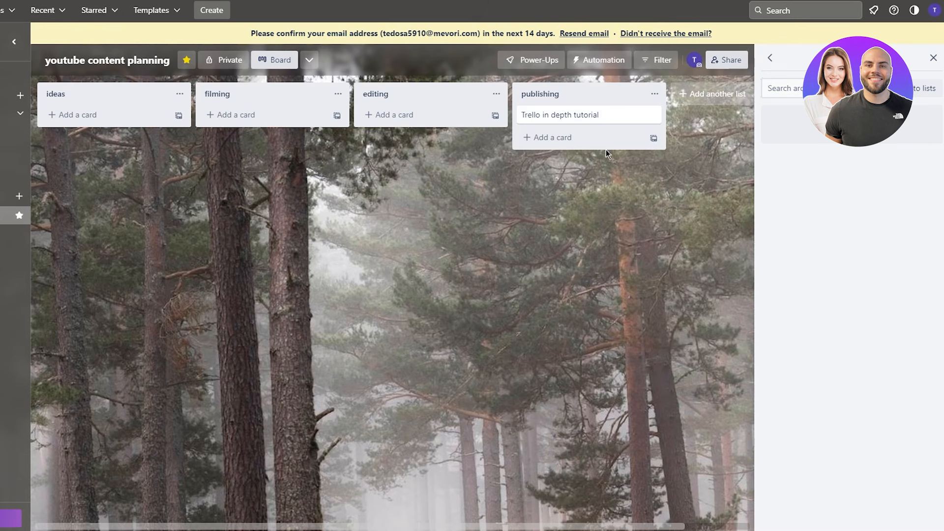
{"action": "left_click", "coordinate": [933, 57]}
- Move the tutorial card into ideas and add a '10 tips for trello' card below it
{"action": "left_click_drag", "start_coordinate": [634, 111], "coordinate": [118, 120]}
{"action": "left_click", "coordinate": [110, 145]}
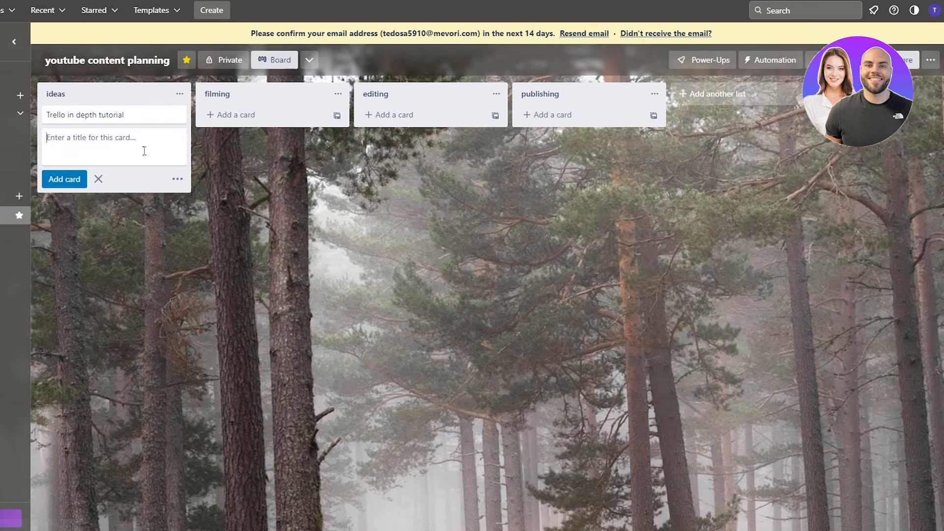
{"action": "type", "text": "10 tips for trello"}
{"action": "key", "text": "Return"}
{"action": "left_click", "coordinate": [350, 229]}
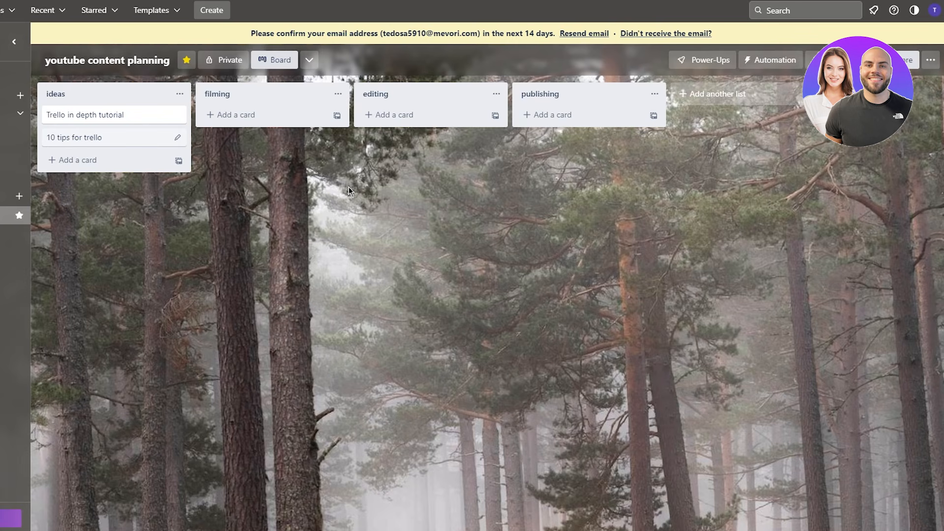
- Open the Trello in depth tutorial card and check its Members list twice
{"action": "left_click", "coordinate": [118, 114]}
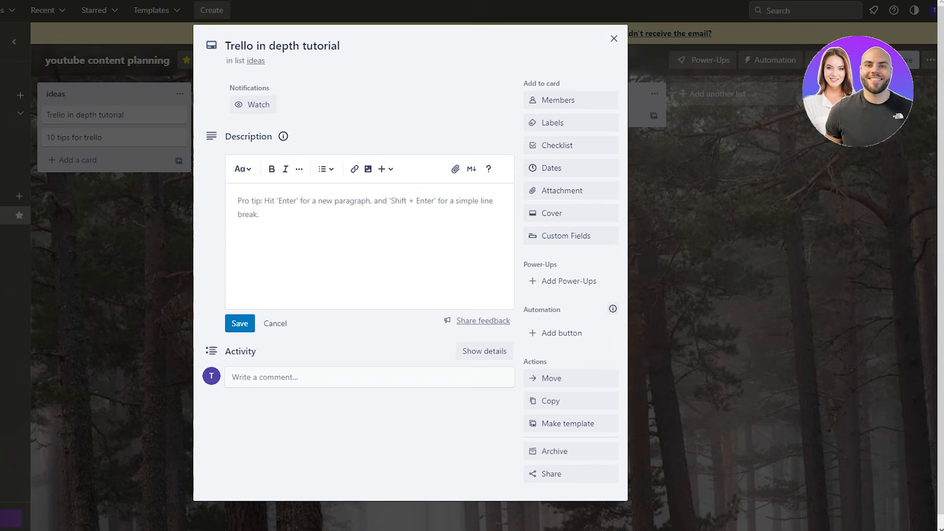
{"action": "left_click", "coordinate": [580, 112]}
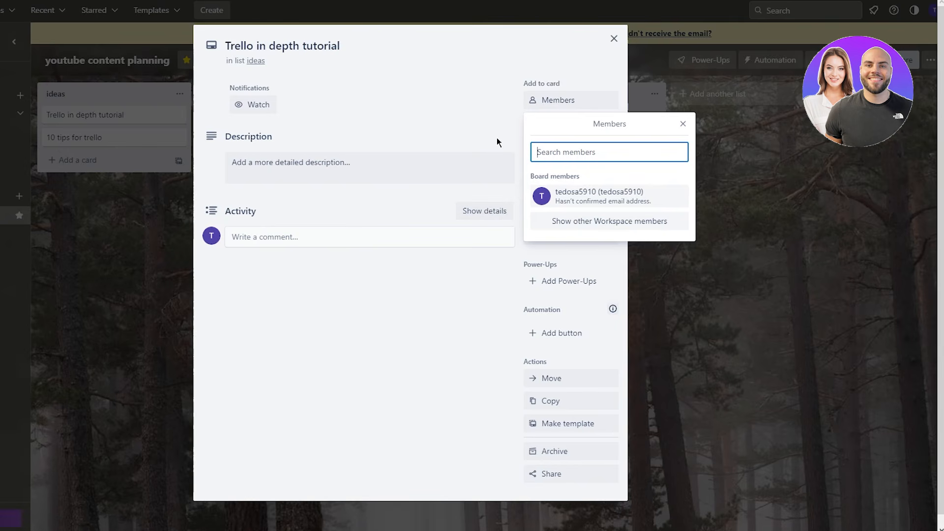
{"action": "left_click", "coordinate": [408, 132]}
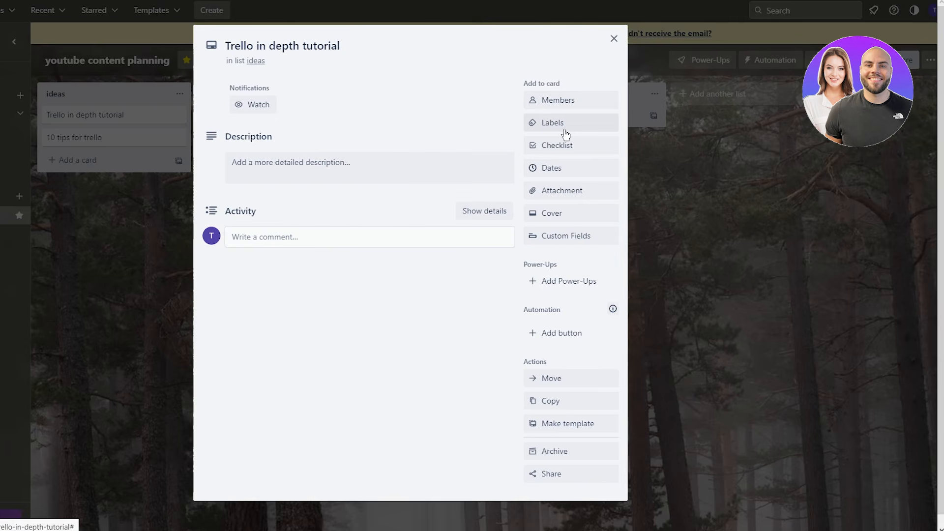
{"action": "left_click", "coordinate": [566, 99]}
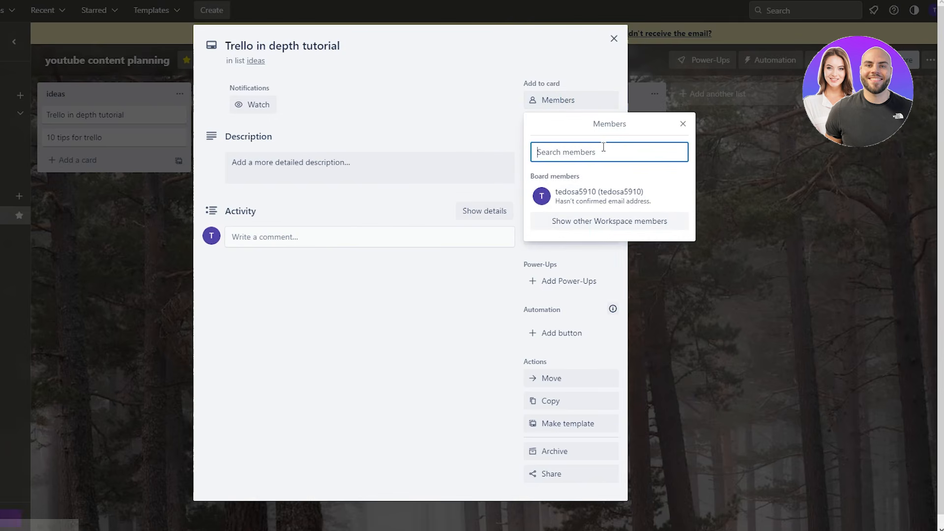
{"action": "left_click", "coordinate": [488, 100]}
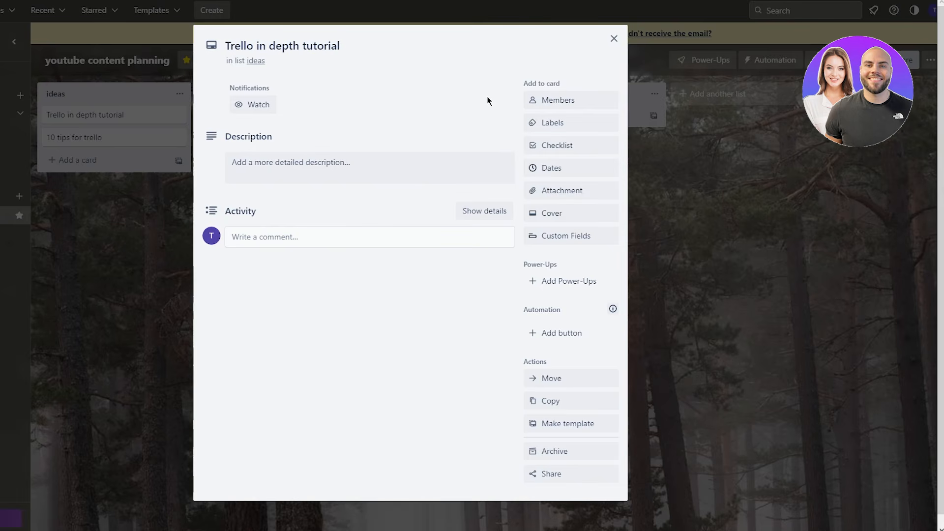
- Create a dark blue 'Trello' label, apply it to the in-depth tutorial card, and close the card
{"action": "left_click", "coordinate": [554, 123]}
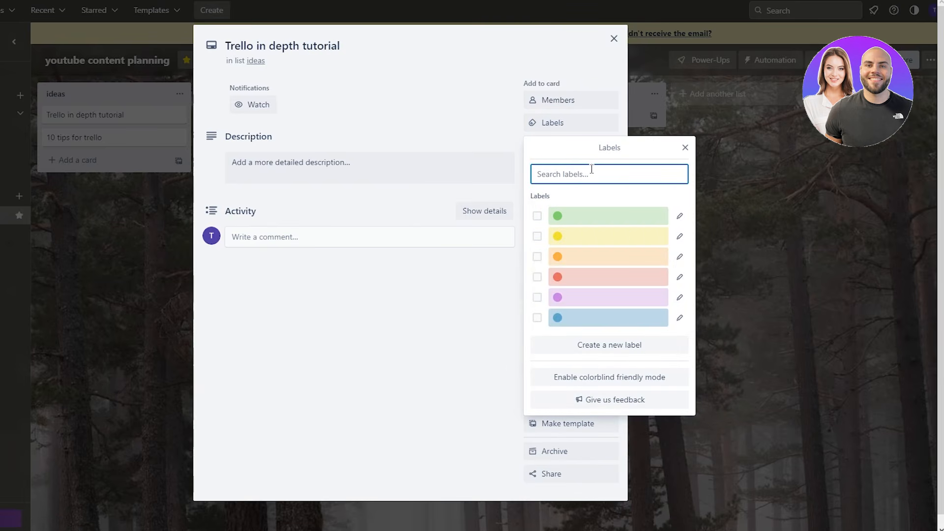
{"action": "type", "text": "Trello"}
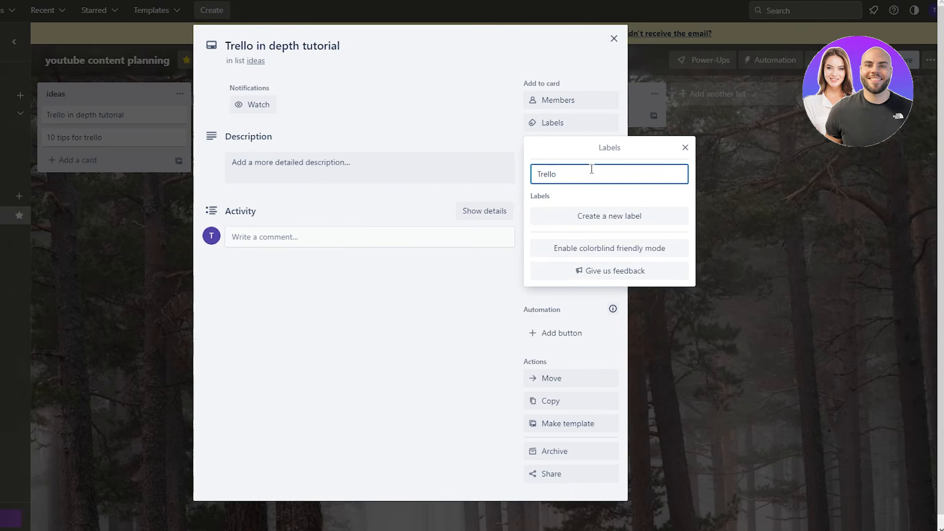
{"action": "left_click", "coordinate": [600, 217]}
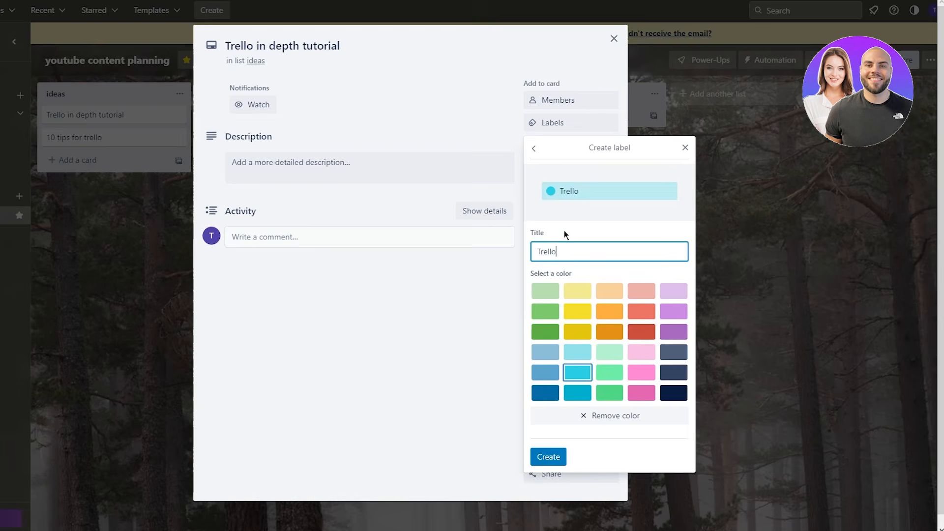
{"action": "left_click", "coordinate": [544, 394]}
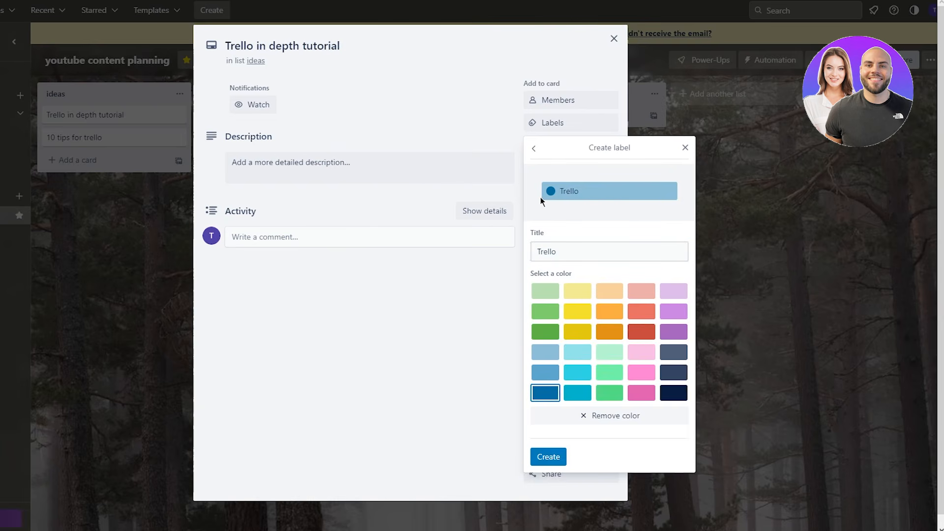
{"action": "double_click", "coordinate": [541, 232]}
{"action": "left_click", "coordinate": [542, 233]}
{"action": "left_click", "coordinate": [568, 249]}
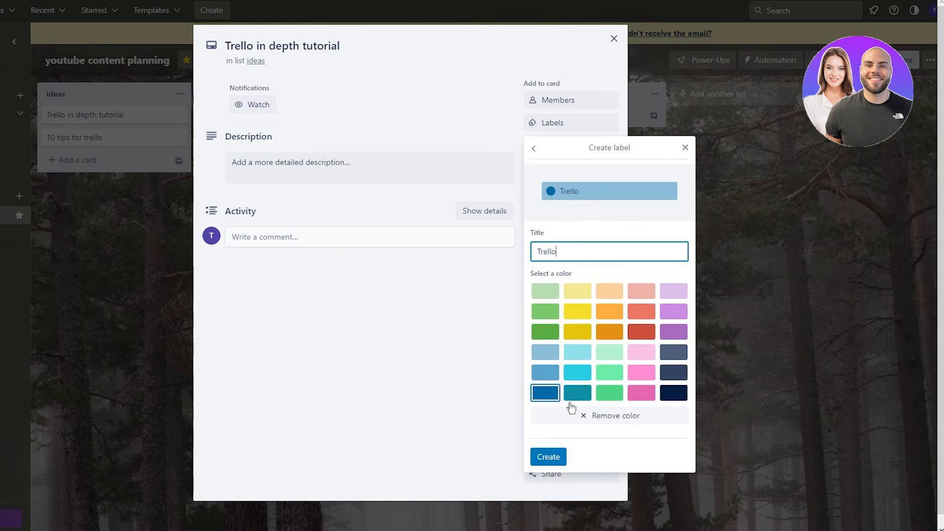
{"action": "left_click", "coordinate": [549, 456]}
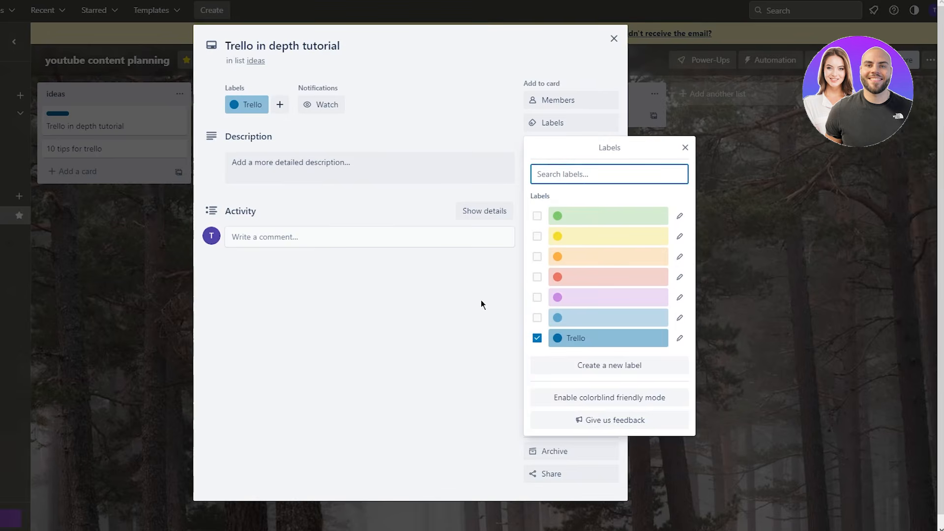
{"action": "left_click", "coordinate": [481, 300]}
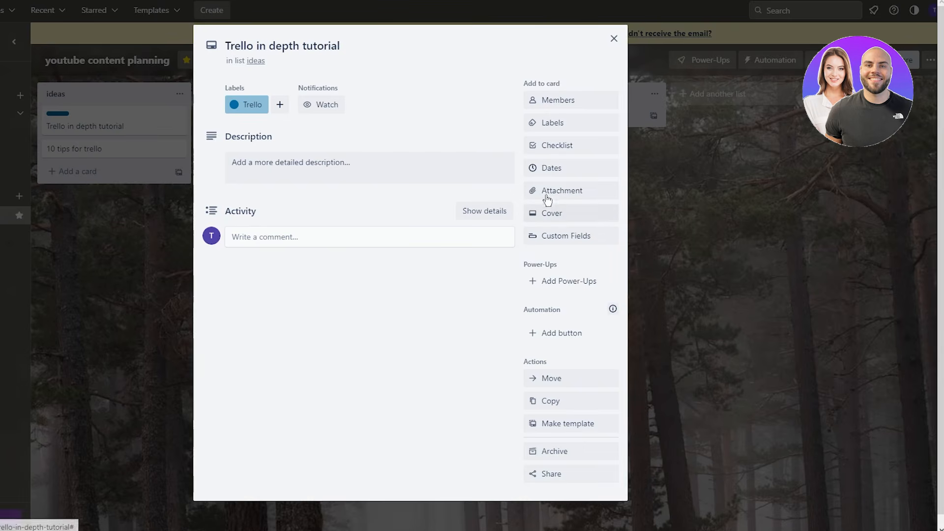
{"action": "left_click", "coordinate": [722, 170]}
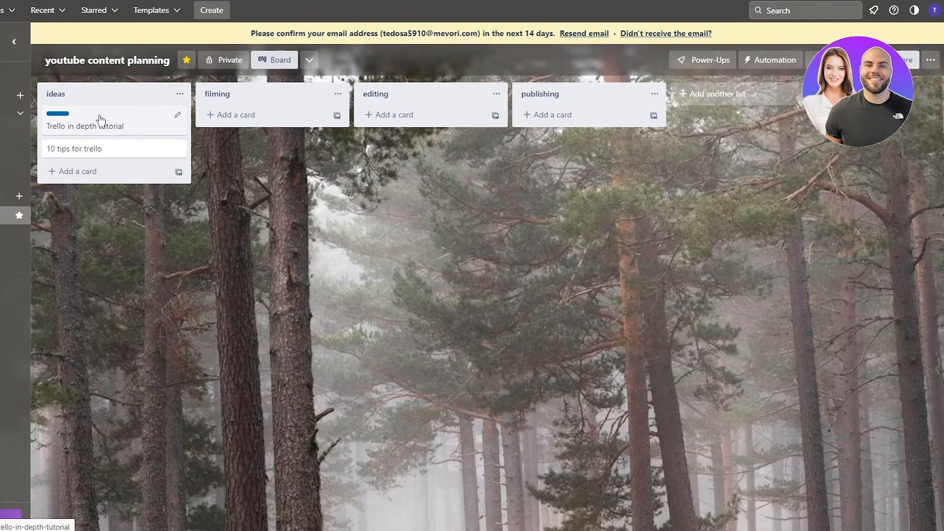
- Show label names on the board's cards, then add a new bold red 'Urgent' label to the tutorial card
{"action": "left_click", "coordinate": [61, 114]}
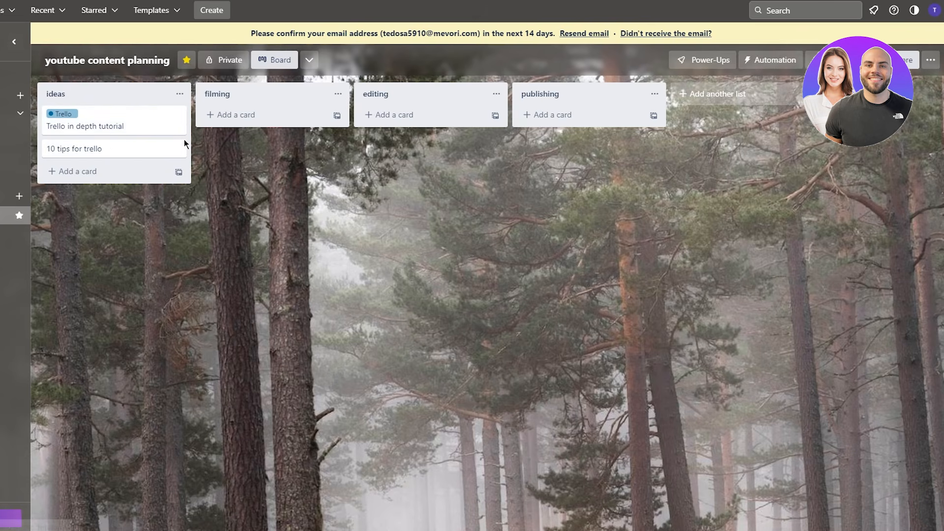
{"action": "left_click", "coordinate": [99, 127]}
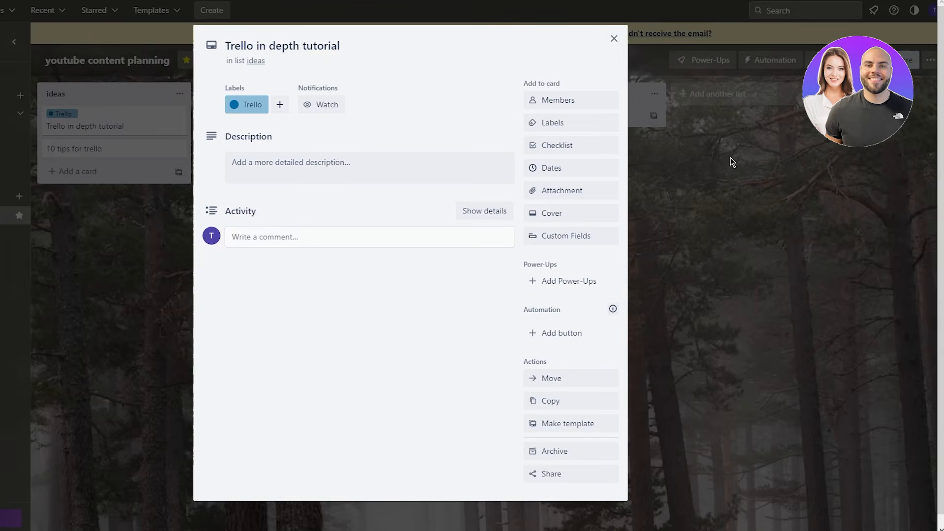
{"action": "left_click", "coordinate": [552, 122]}
{"action": "left_click", "coordinate": [601, 285]}
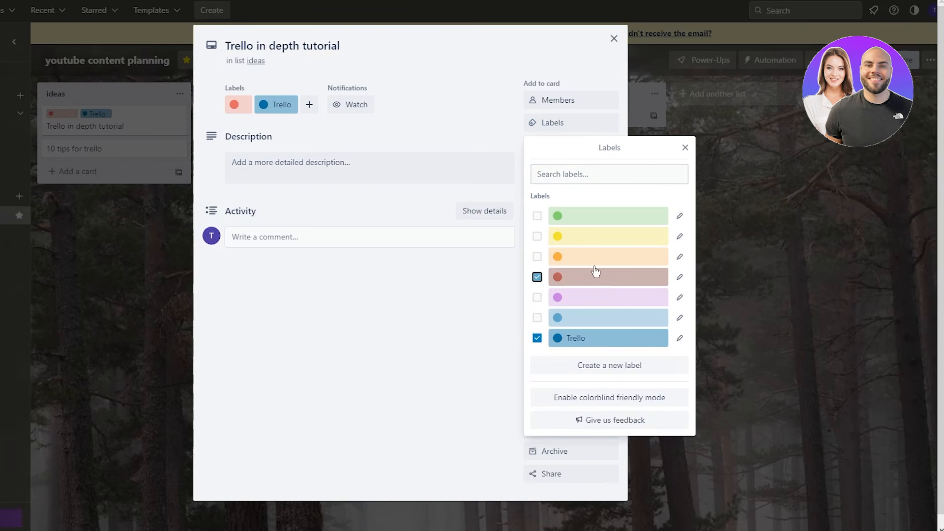
{"action": "left_click", "coordinate": [572, 289]}
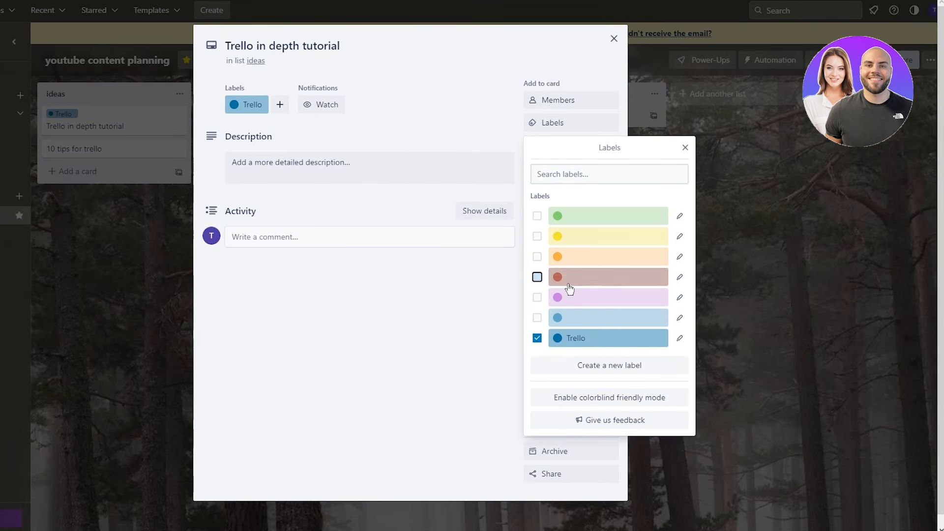
{"action": "left_click", "coordinate": [577, 364]}
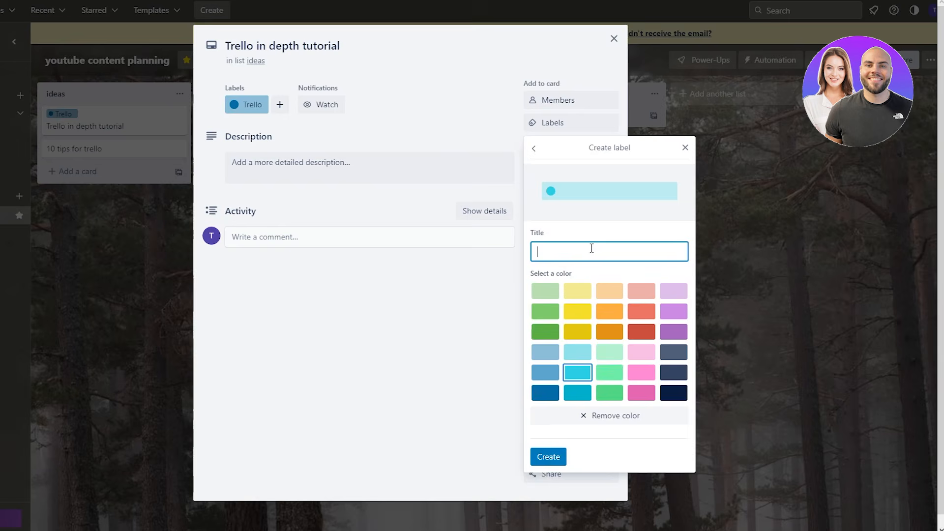
{"action": "type", "text": "Urgent"}
{"action": "left_click", "coordinate": [640, 333]}
{"action": "left_click", "coordinate": [553, 455]}
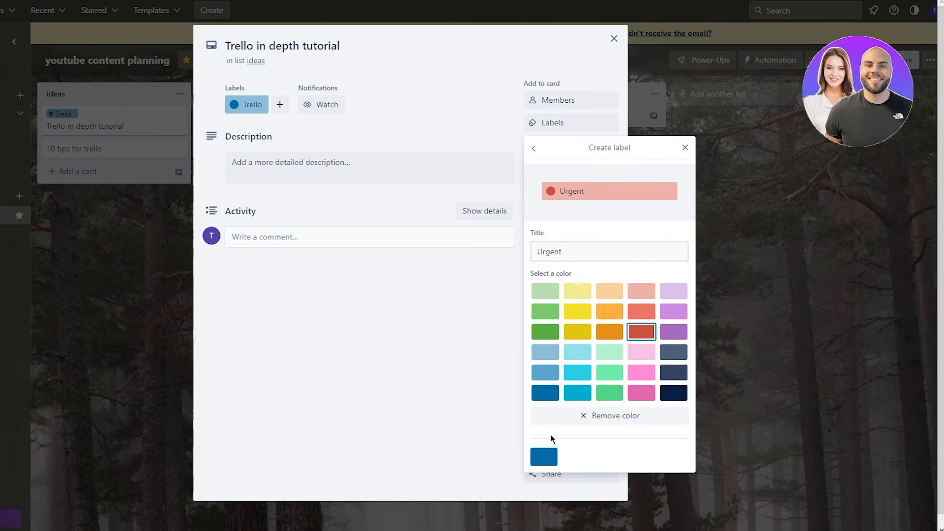
{"action": "left_click", "coordinate": [755, 267]}
{"action": "left_click", "coordinate": [690, 252]}
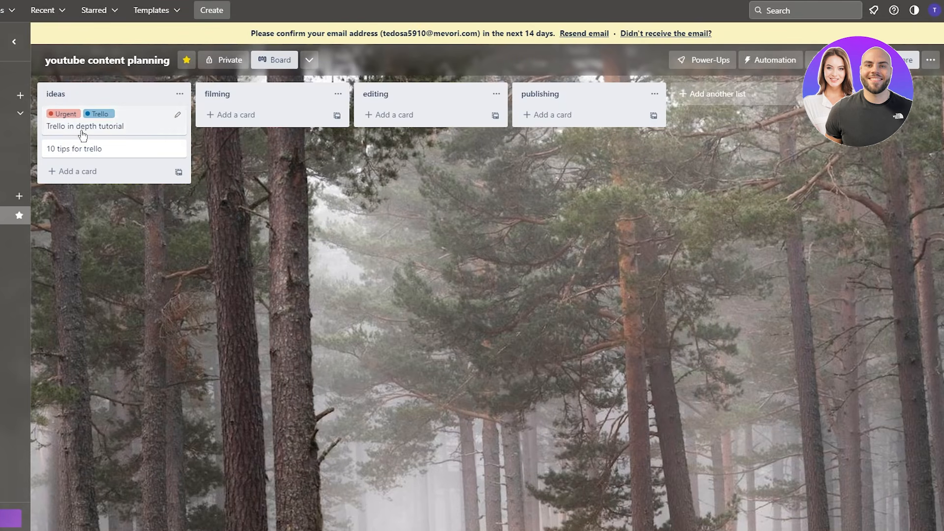
- Add a 'notion tips' card to the ideas list
{"action": "left_click", "coordinate": [51, 172]}
{"action": "type", "text": "ro"}
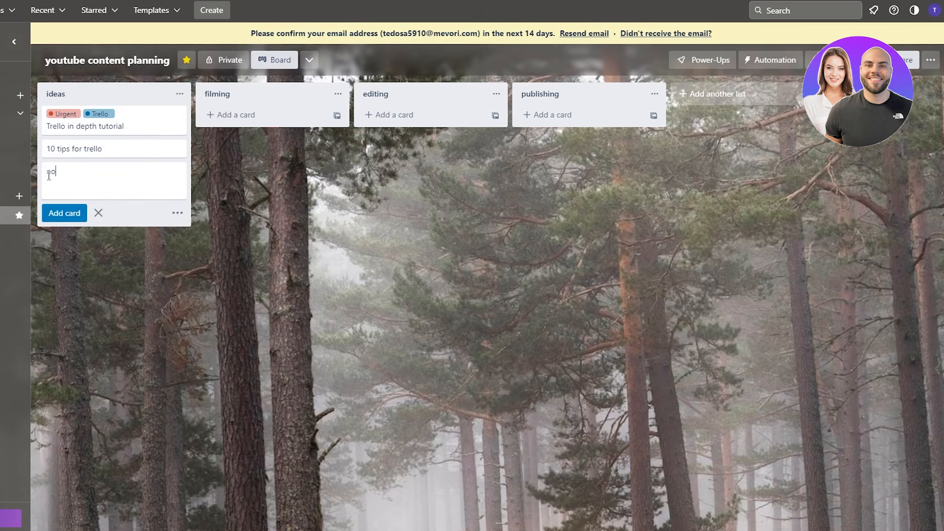
{"action": "type", "text": "tion tips"}
{"action": "key", "text": "Return"}
{"action": "key", "text": "Escape"}
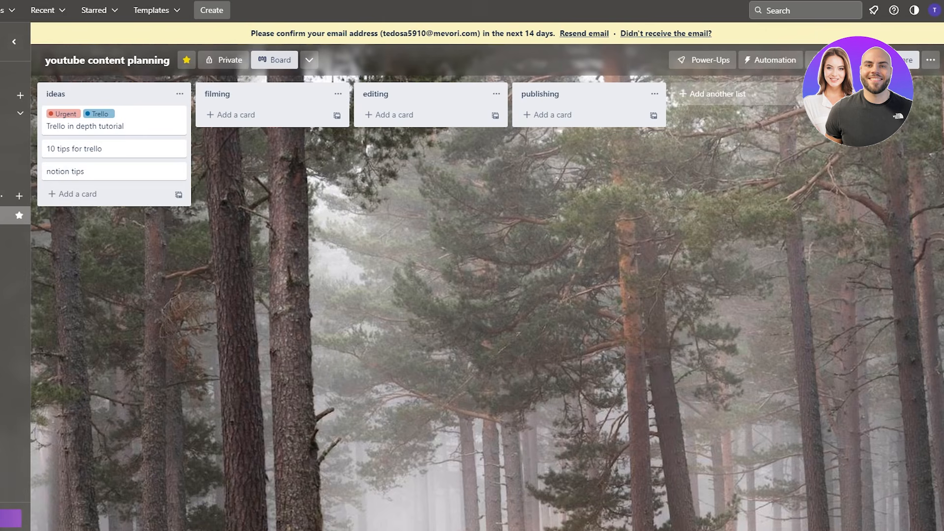
- Give the notion tips card a new darkest navy label named 'notion'
{"action": "left_click", "coordinate": [44, 164]}
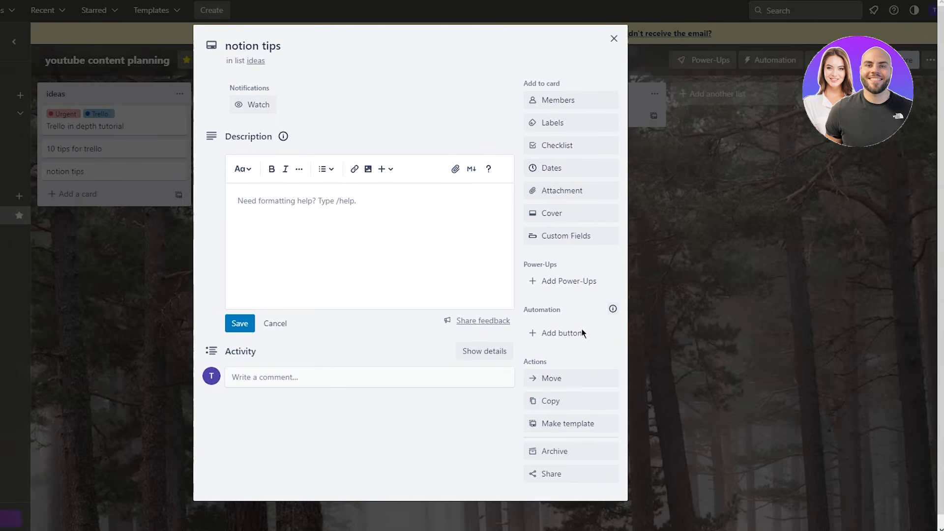
{"action": "left_click", "coordinate": [563, 124]}
{"action": "left_click", "coordinate": [610, 386]}
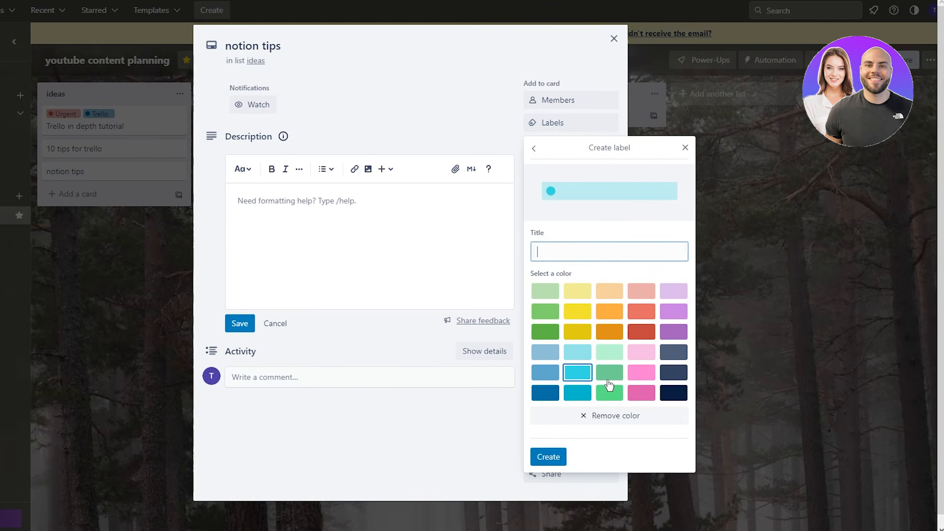
{"action": "left_click", "coordinate": [674, 392]}
{"action": "left_click", "coordinate": [613, 251]}
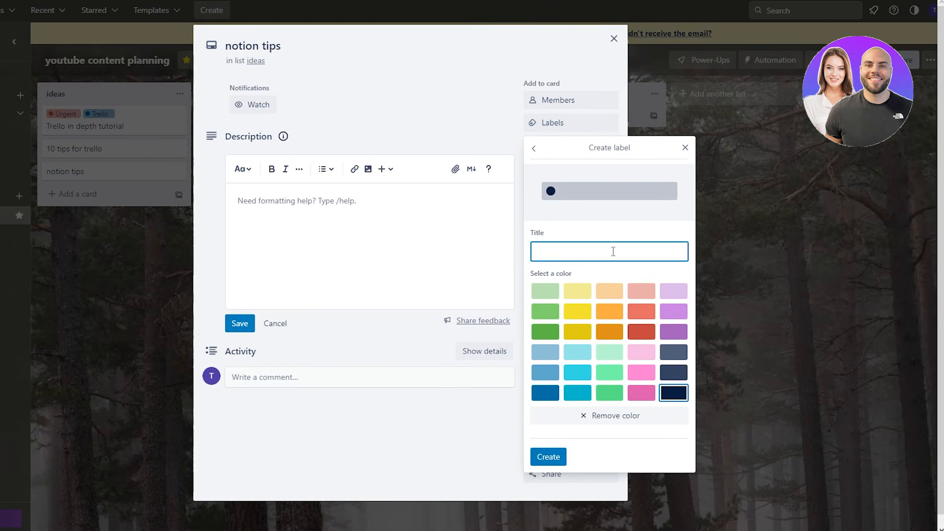
{"action": "type", "text": "notion"}
{"action": "key", "text": "Return"}
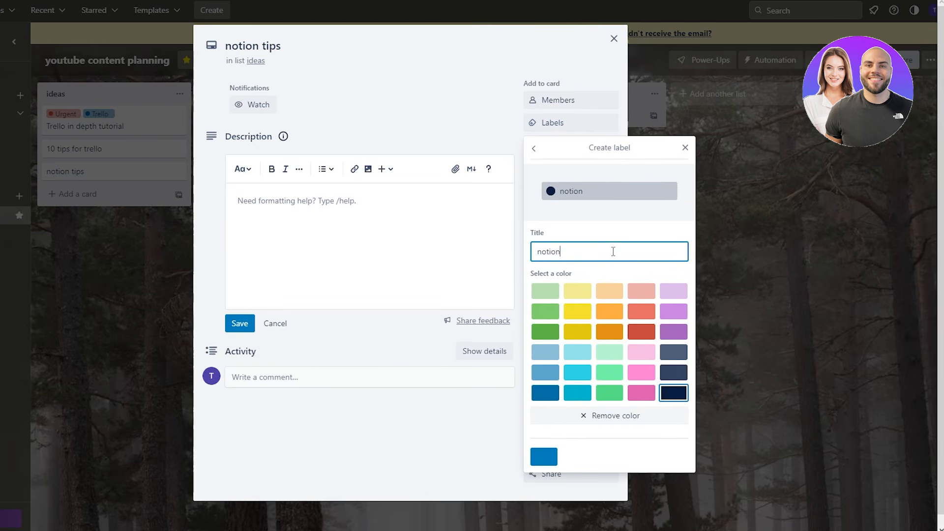
{"action": "left_click", "coordinate": [826, 238]}
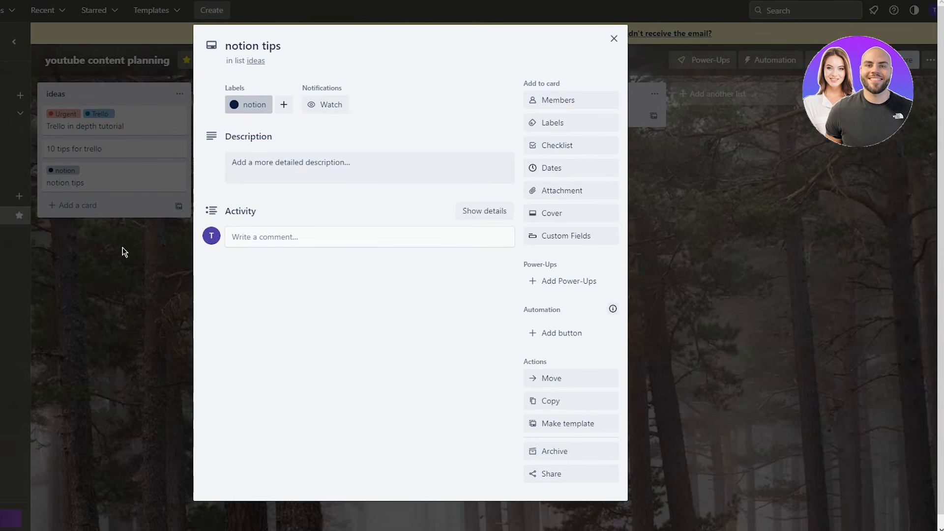
{"action": "left_click", "coordinate": [71, 184]}
- Apply the Trello label to the '10 tips for trello' card
{"action": "left_click", "coordinate": [109, 150]}
{"action": "left_click", "coordinate": [389, 164]}
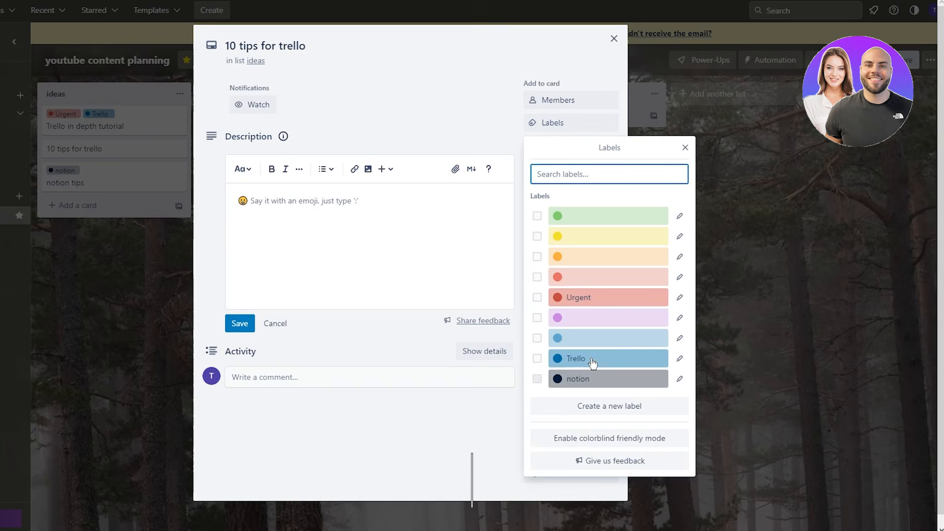
{"action": "left_click", "coordinate": [609, 358]}
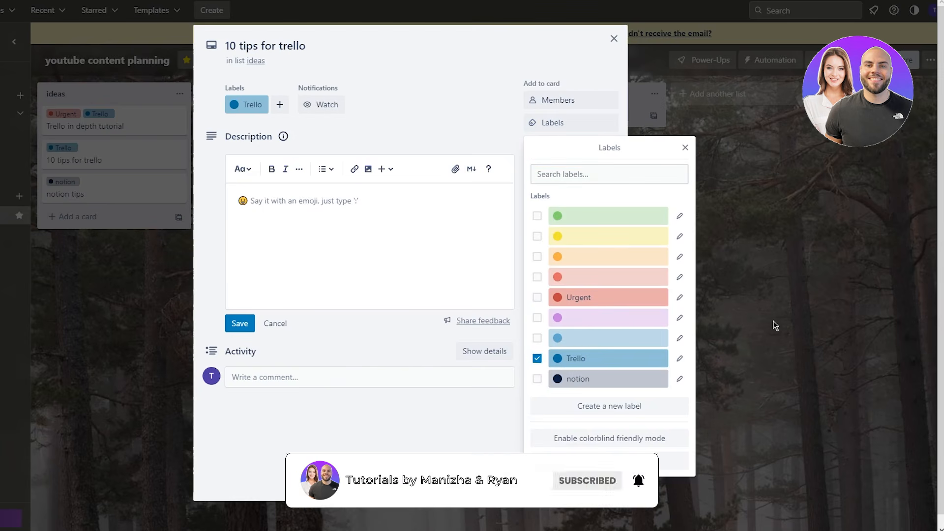
{"action": "left_click", "coordinate": [773, 321]}
{"action": "left_click", "coordinate": [773, 320]}
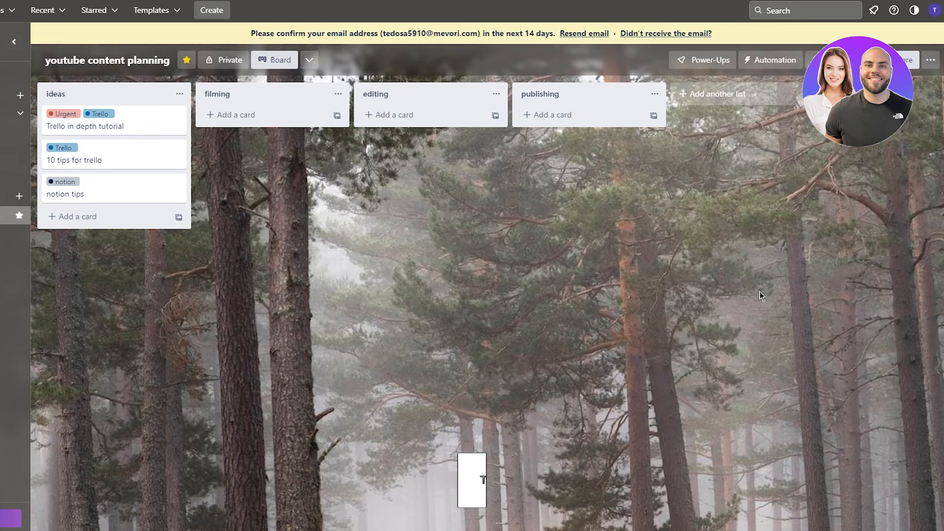
- Add a checklist titled 'Filming checklist' to the in-depth tutorial card
{"action": "left_click", "coordinate": [81, 126]}
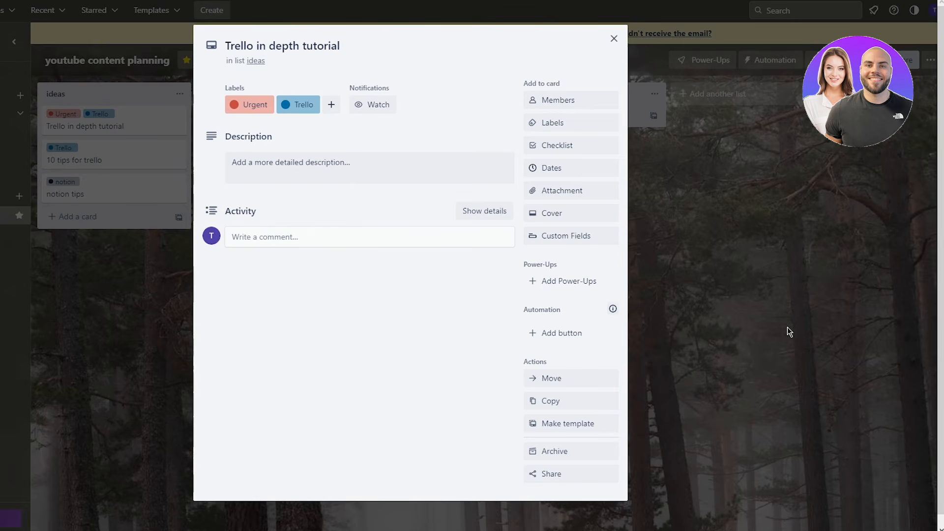
{"action": "left_click", "coordinate": [578, 144]}
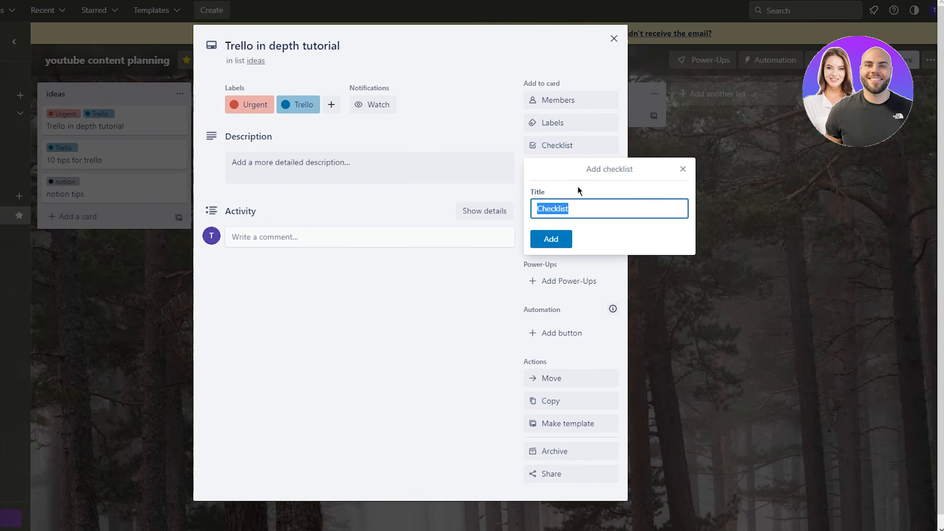
{"action": "type", "text": "Filming checklist"}
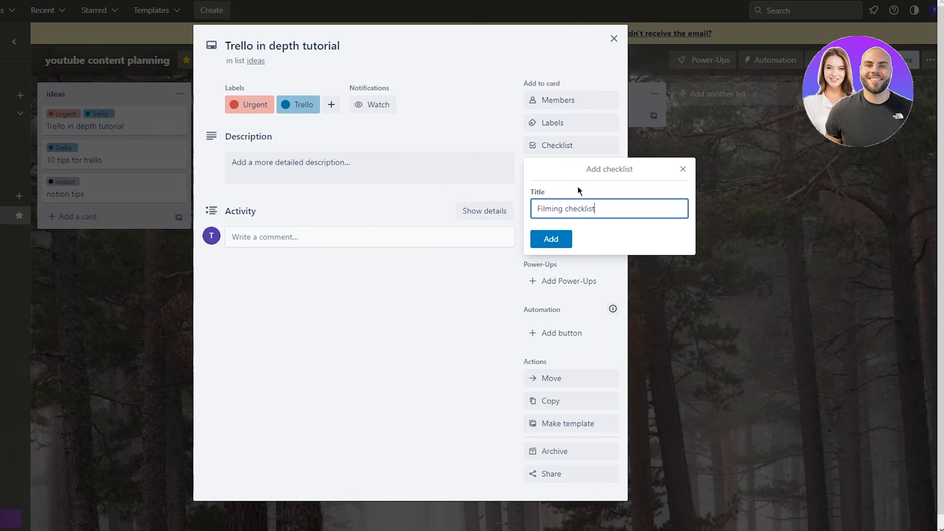
{"action": "key", "text": "Return"}
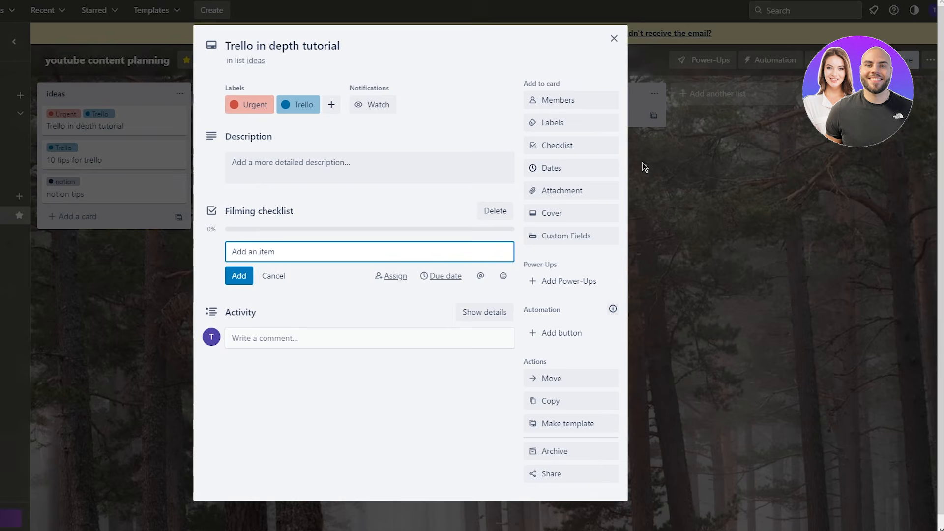
- Fill the checklist with Intro, Explaining Trello, Explaining Boards and Explaining Cards, then close the card
{"action": "type", "text": "Intro"}
{"action": "key", "text": "Return"}
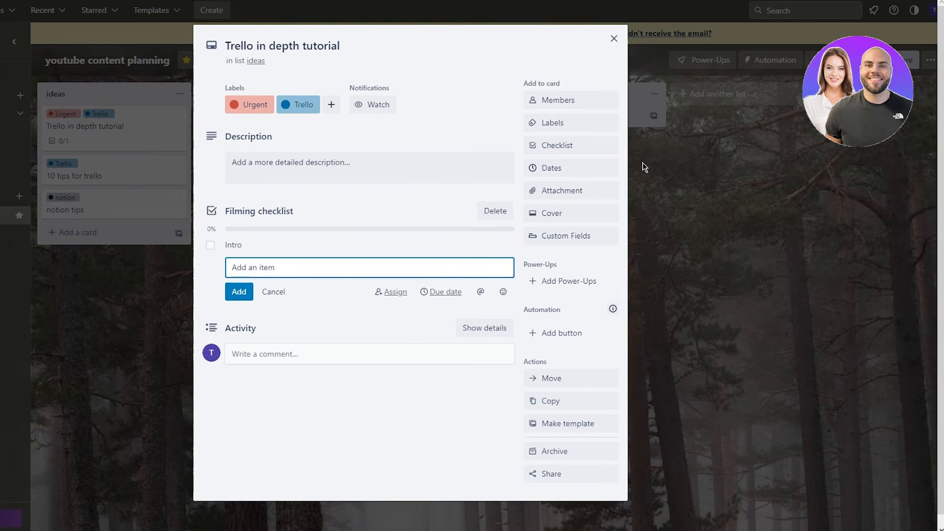
{"action": "type", "text": "Explaining Trello"}
{"action": "key", "text": "Return"}
{"action": "type", "text": "E"}
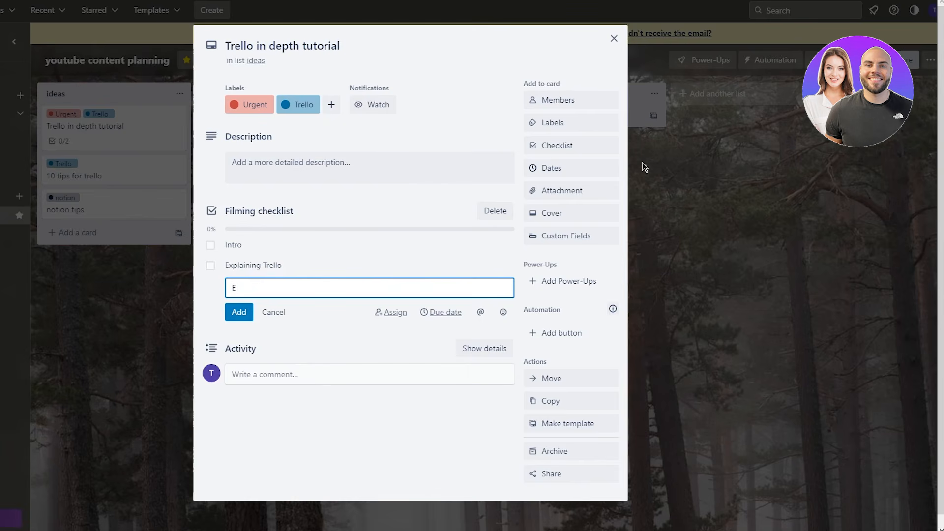
{"action": "type", "text": "xplaining Boards"}
{"action": "key", "text": "Return"}
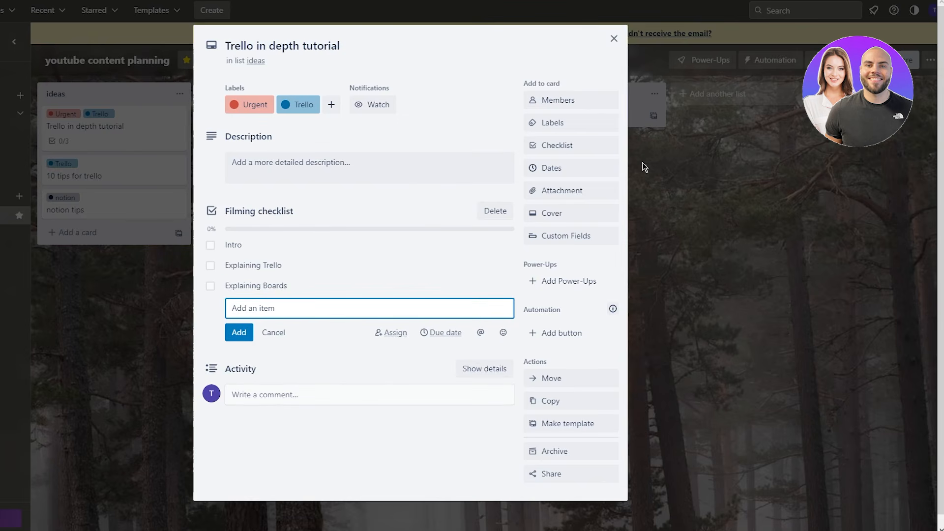
{"action": "type", "text": "Explaining Cards"}
{"action": "key", "text": "Return"}
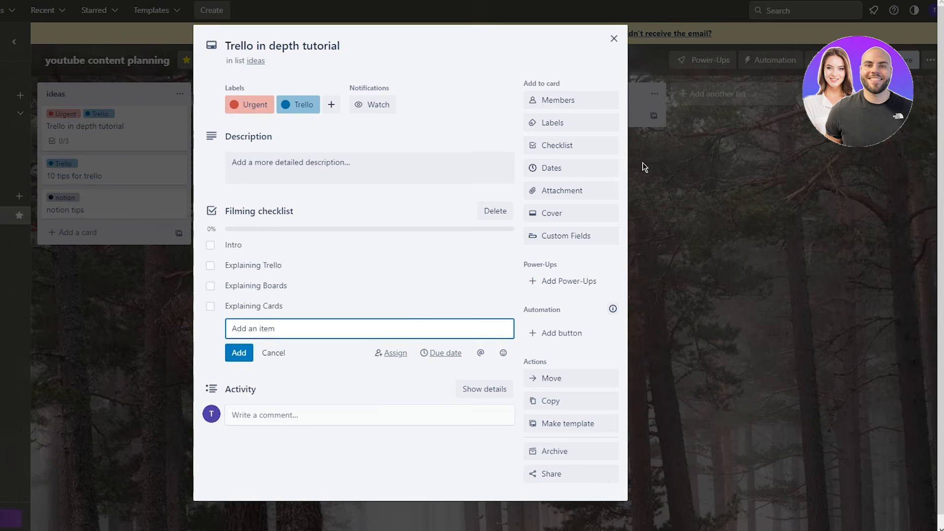
{"action": "left_click", "coordinate": [274, 352]}
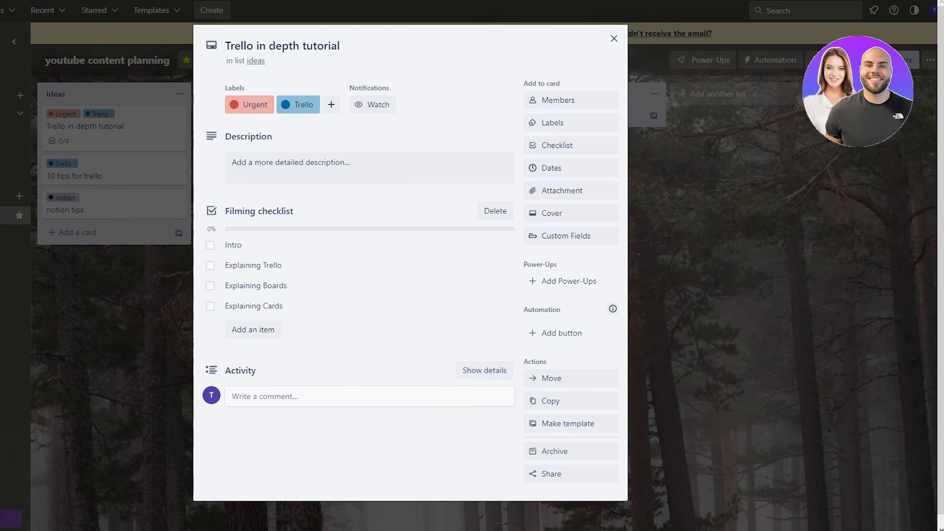
{"action": "left_click", "coordinate": [744, 243]}
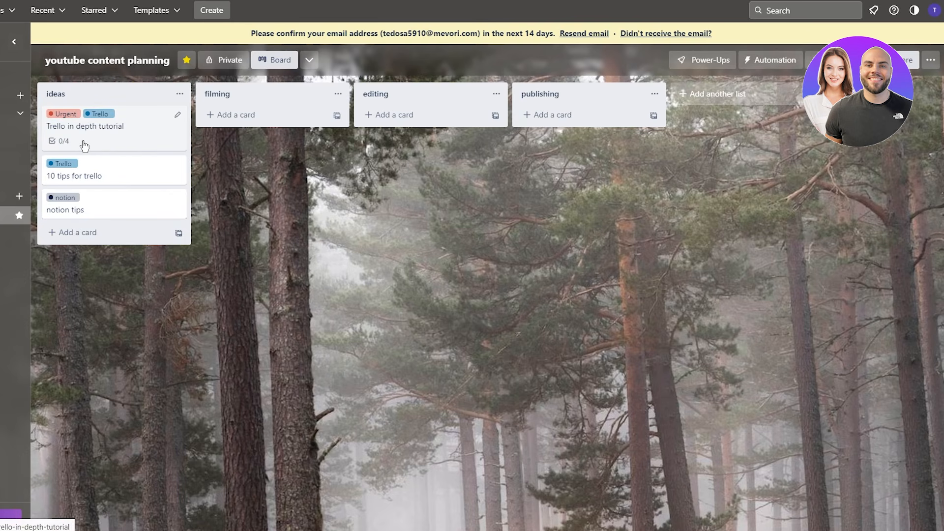
- Tick off the Intro and Explaining Trello items on the tutorial card's Filming checklist
{"action": "left_click", "coordinate": [111, 129]}
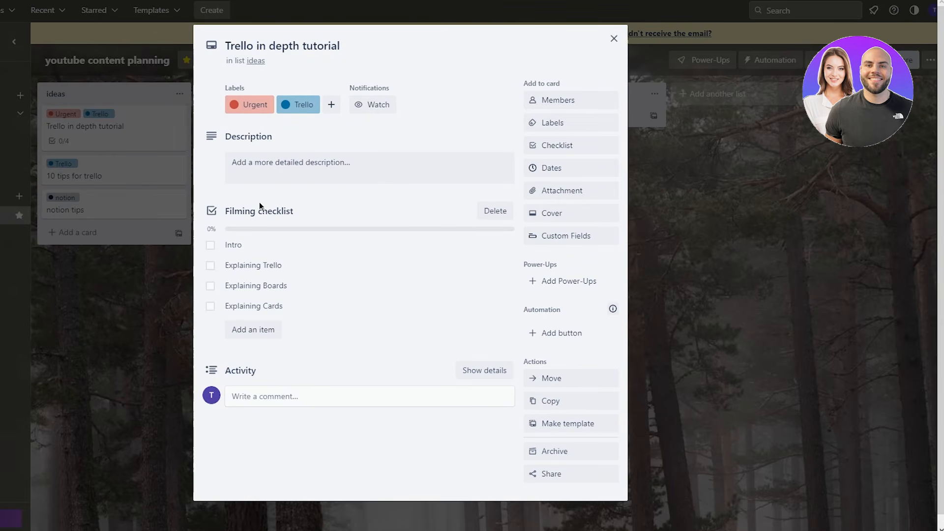
{"action": "left_click", "coordinate": [212, 247]}
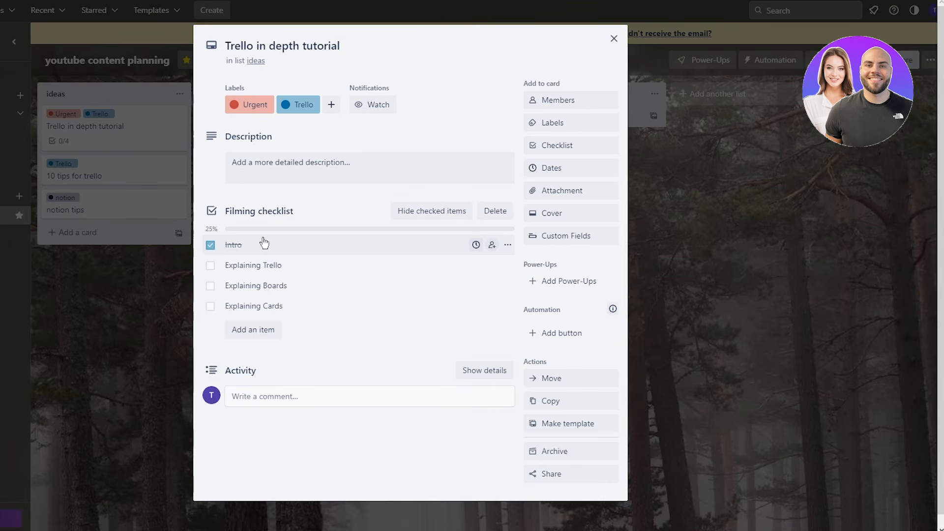
{"action": "left_click", "coordinate": [210, 266]}
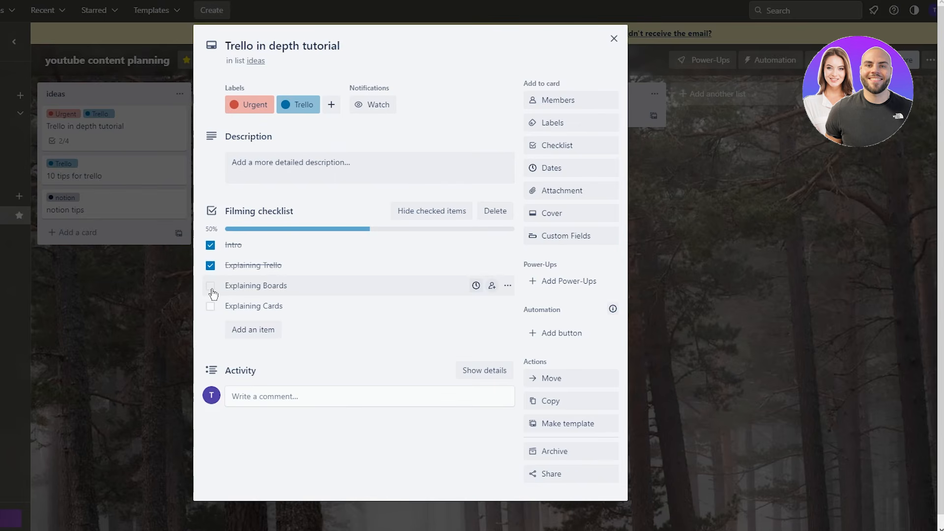
{"action": "left_click", "coordinate": [187, 315]}
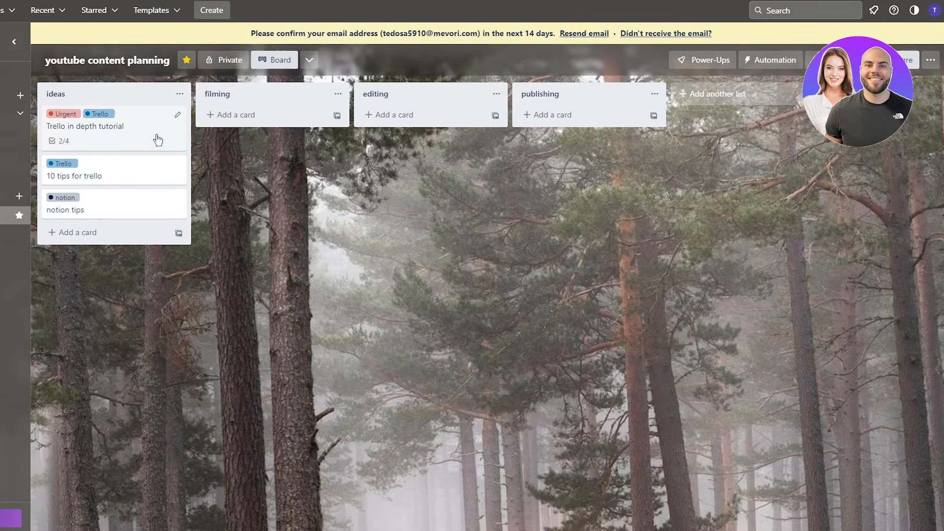
{"action": "left_click", "coordinate": [139, 131]}
- Close the tutorial card's details to return to the board
{"action": "left_click", "coordinate": [82, 297]}
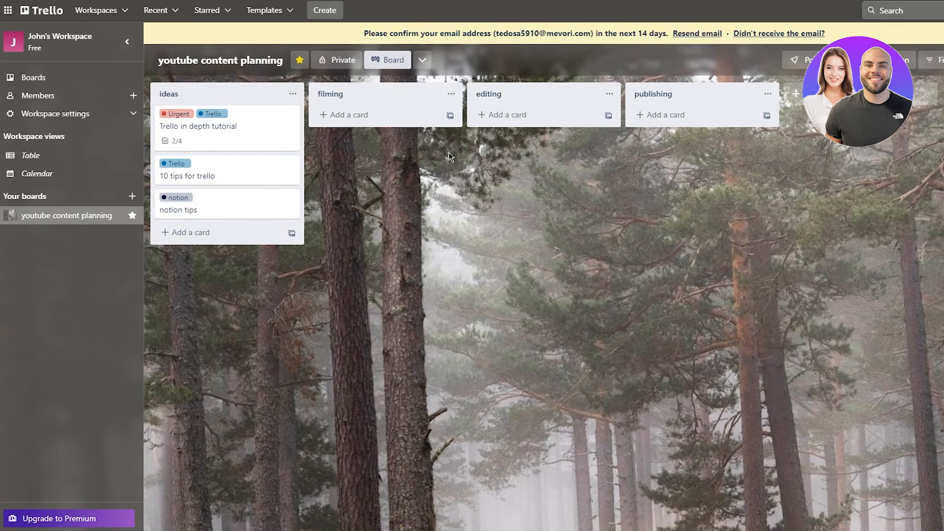
- Tick off Explaining Boards and Explaining Cards to complete the checklist at 4/4
{"action": "left_click", "coordinate": [242, 144]}
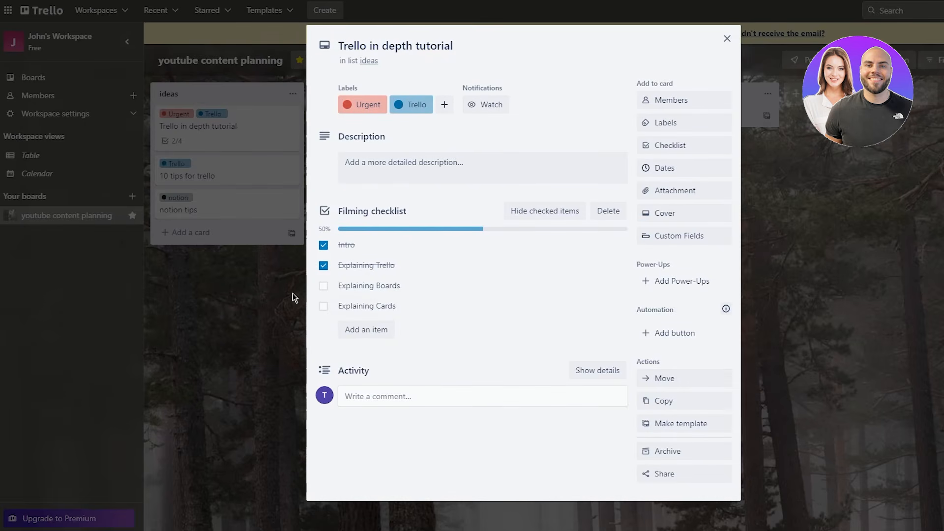
{"action": "left_click", "coordinate": [323, 286]}
{"action": "left_click", "coordinate": [323, 306]}
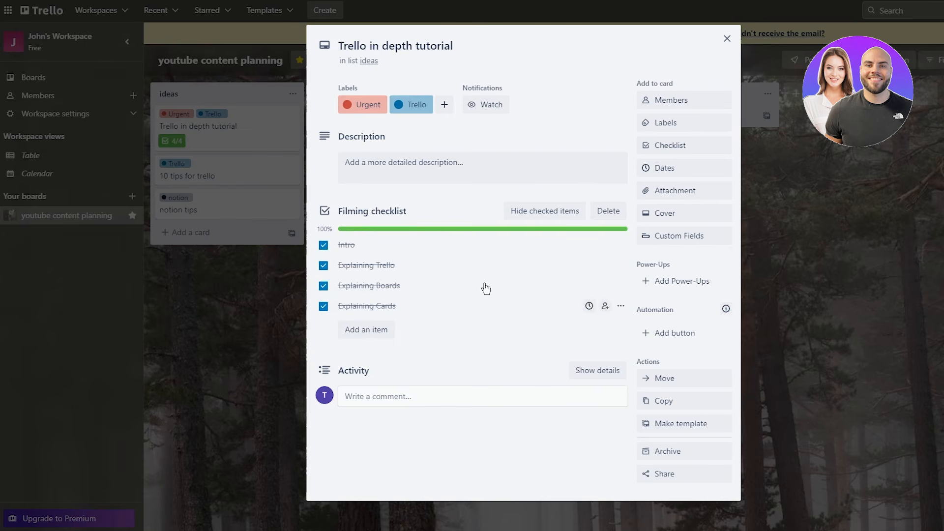
{"action": "left_click", "coordinate": [263, 261]}
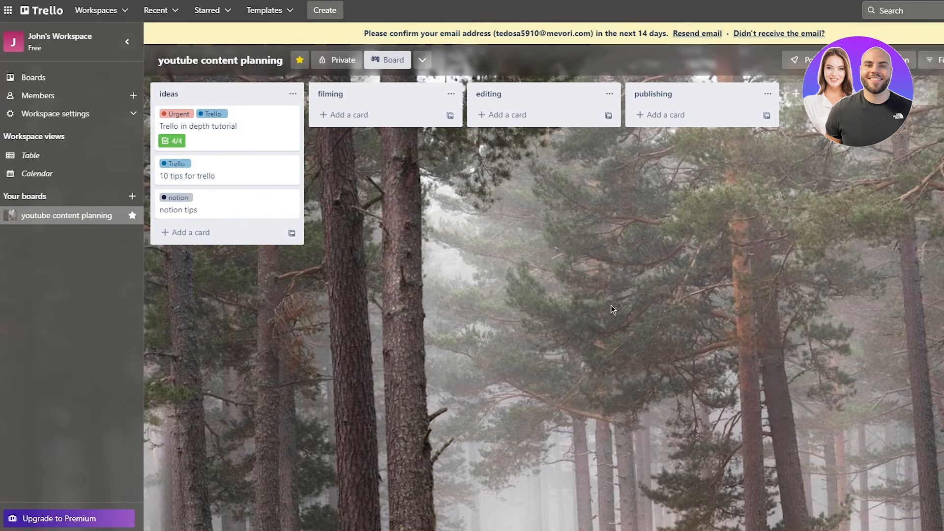
- Move the tutorial card to the filming list, then to the editing list, and open it
{"action": "left_click_drag", "start_coordinate": [211, 123], "coordinate": [389, 187]}
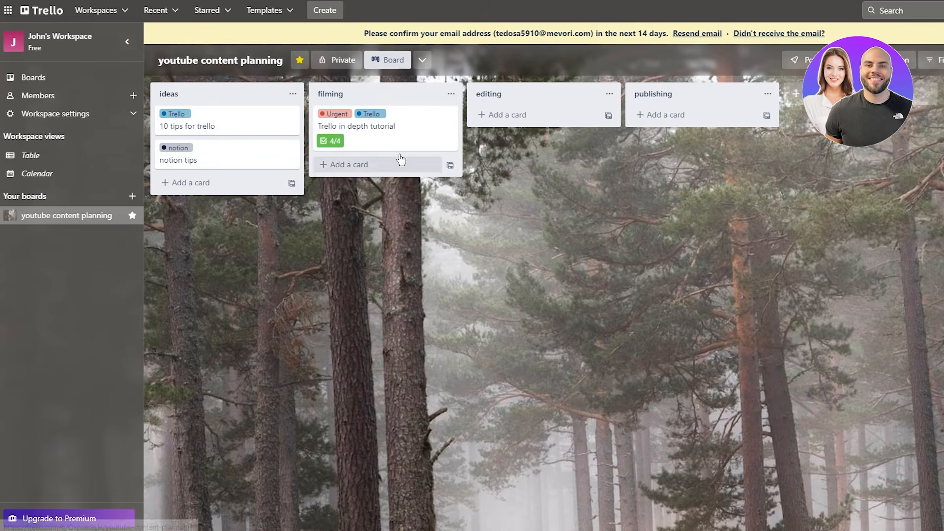
{"action": "left_click", "coordinate": [373, 127]}
{"action": "left_click", "coordinate": [799, 277]}
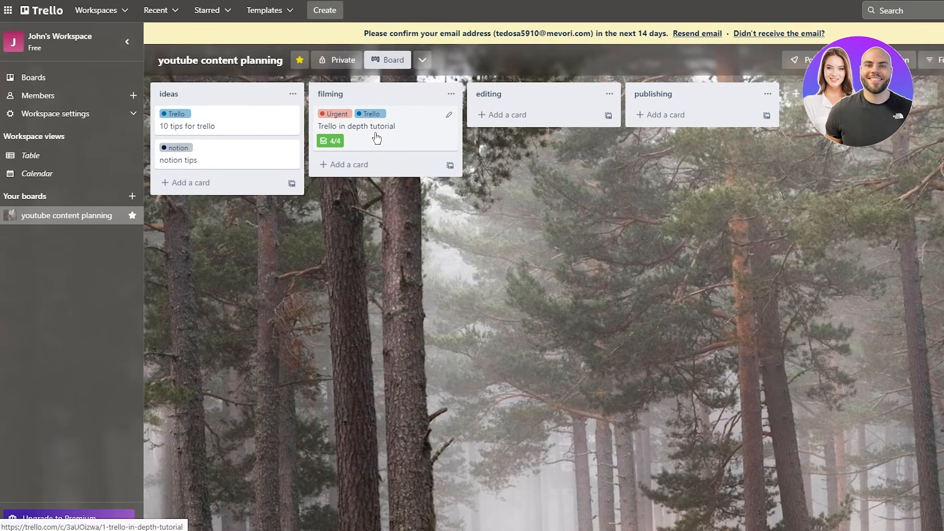
{"action": "left_click_drag", "start_coordinate": [405, 132], "coordinate": [564, 132]}
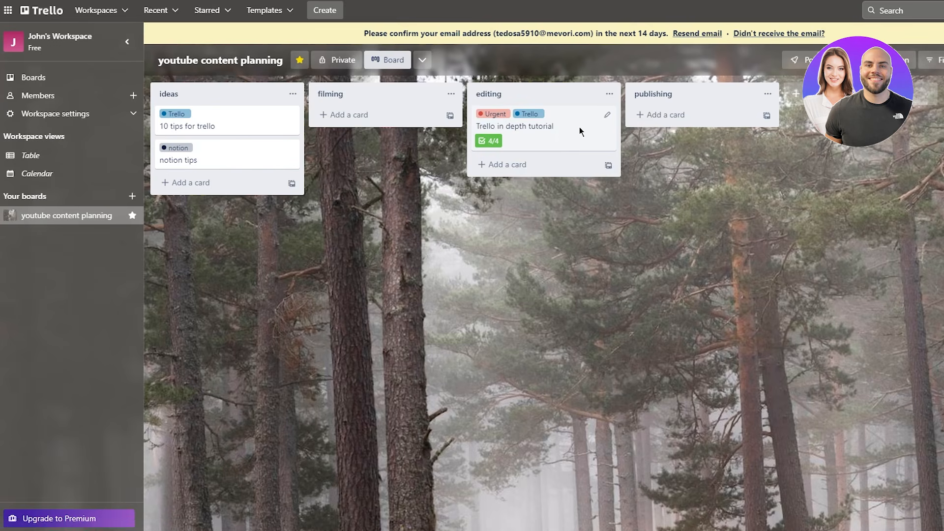
{"action": "left_click", "coordinate": [580, 130]}
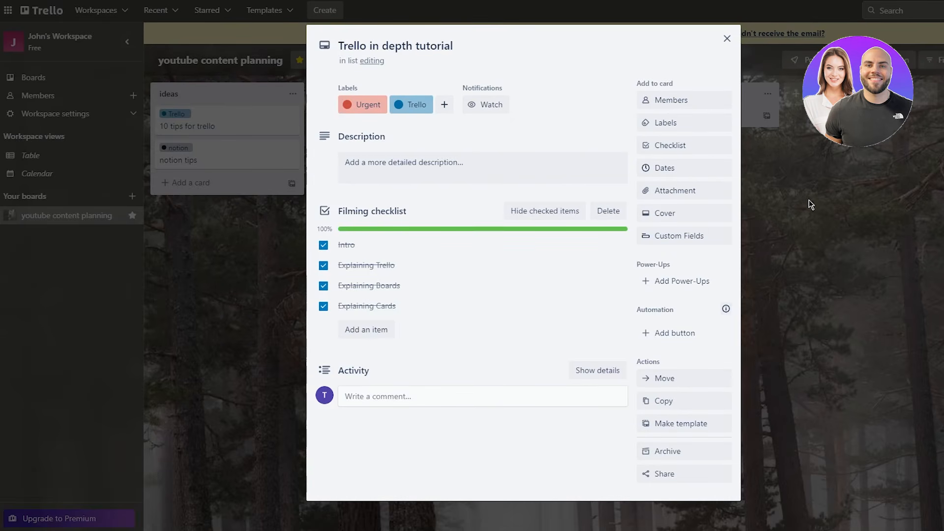
- Set the tutorial card's due date to June 10 at 2:57 PM and close the card
{"action": "left_click", "coordinate": [715, 174]}
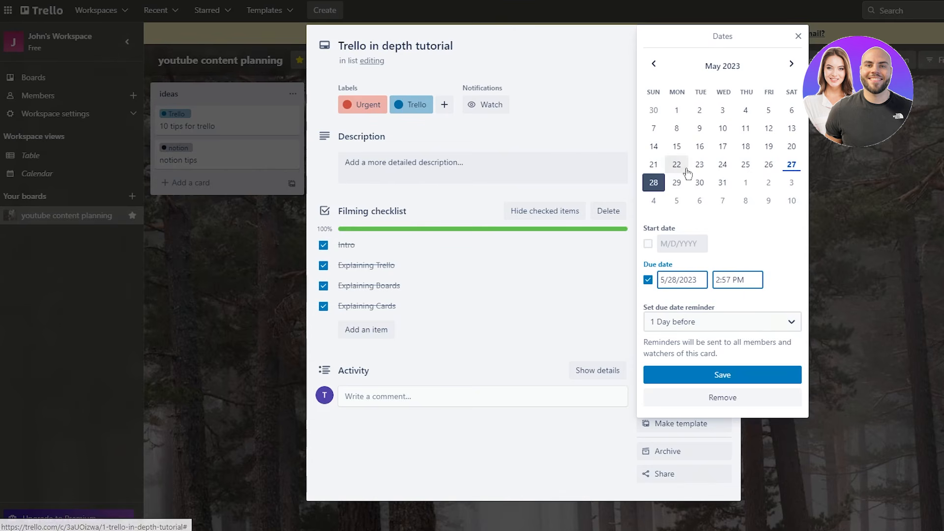
{"action": "left_click", "coordinate": [769, 146]}
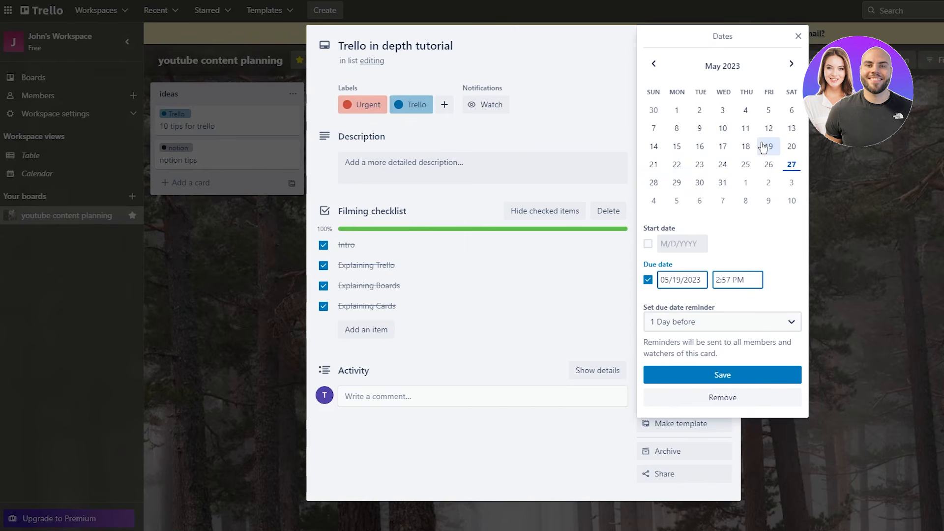
{"action": "left_click", "coordinate": [769, 182]}
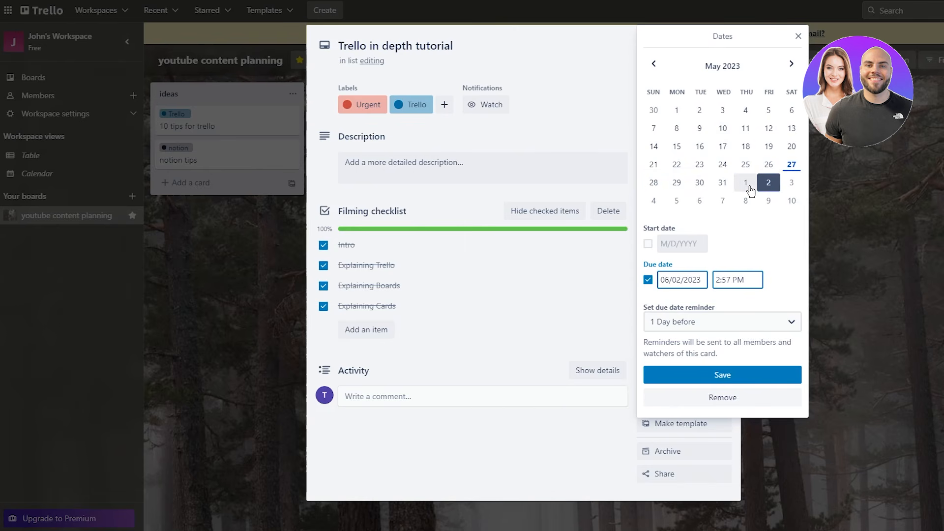
{"action": "left_click", "coordinate": [789, 200]}
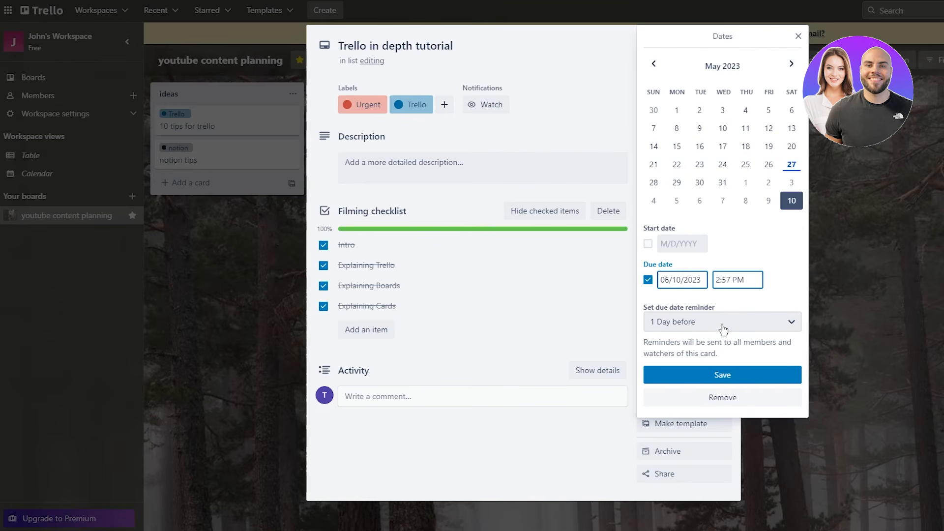
{"action": "left_click", "coordinate": [719, 374]}
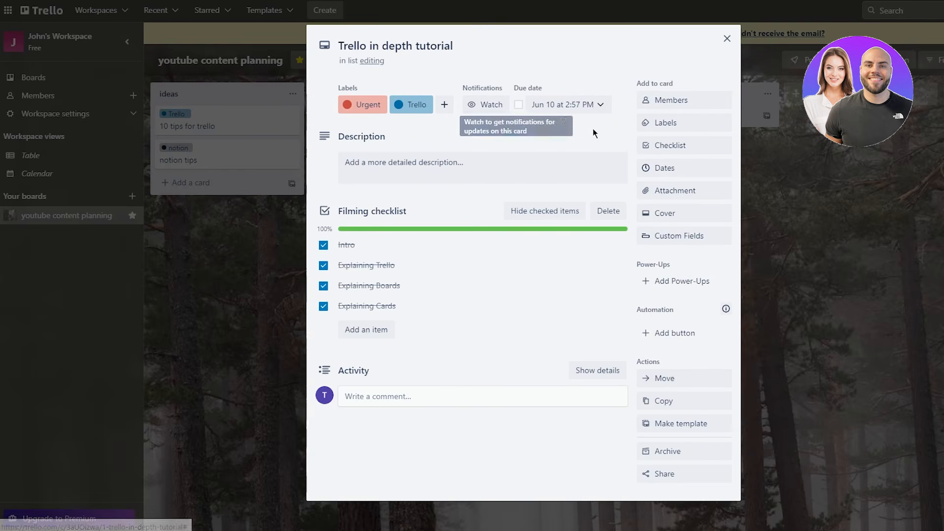
{"action": "left_click", "coordinate": [837, 164]}
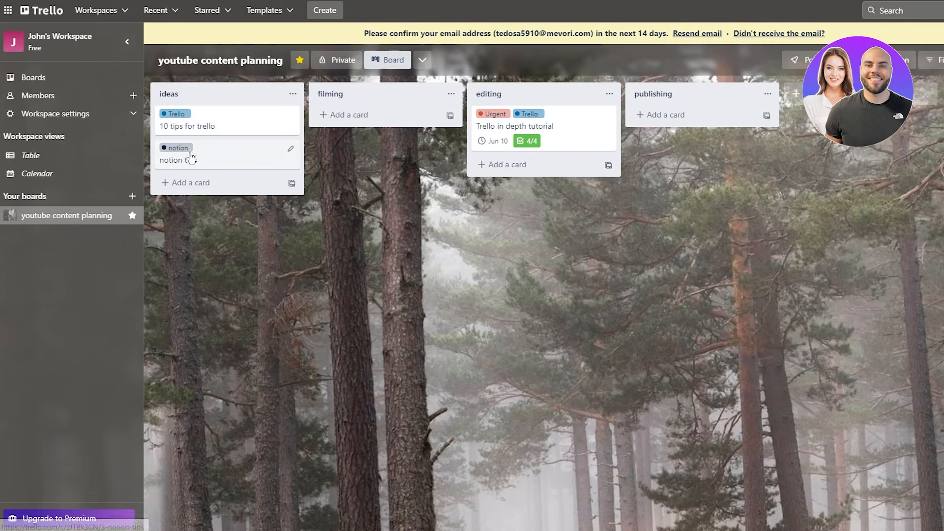
{"action": "left_click", "coordinate": [482, 142]}
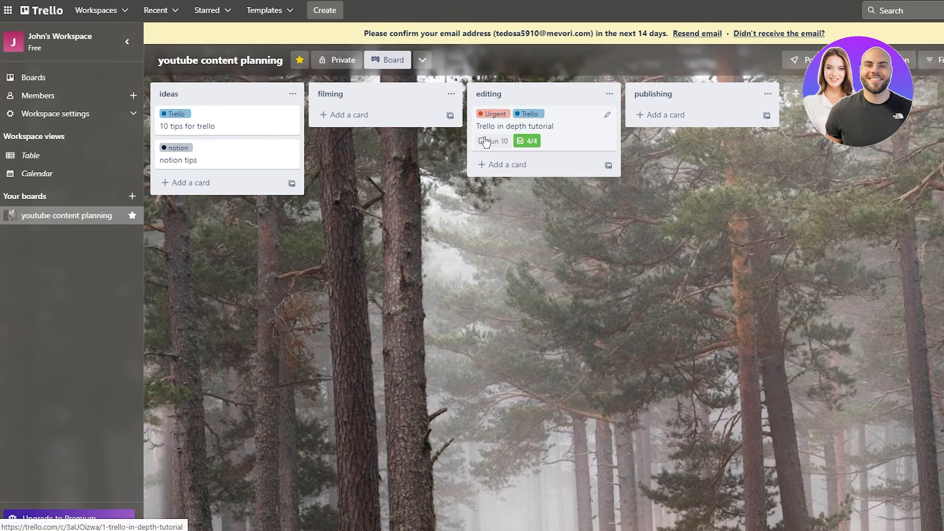
{"action": "left_click", "coordinate": [550, 129]}
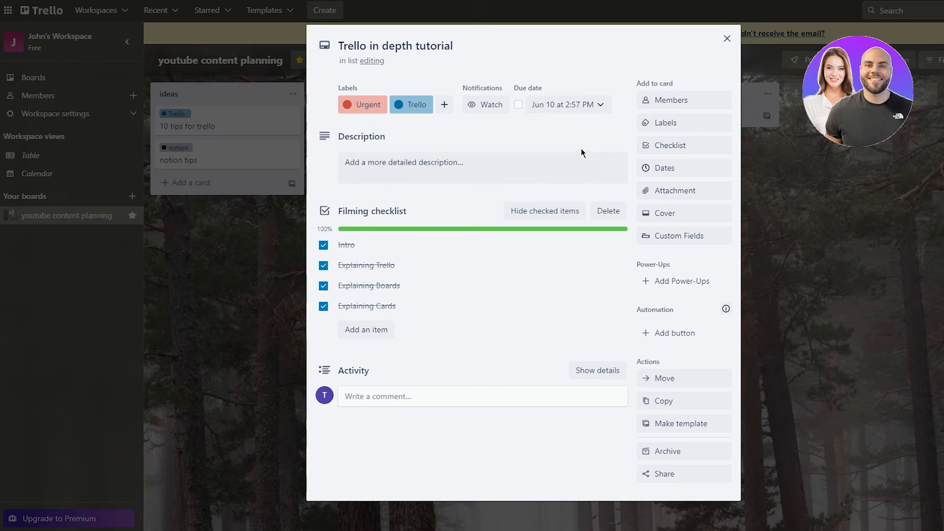
{"action": "left_click", "coordinate": [693, 190]}
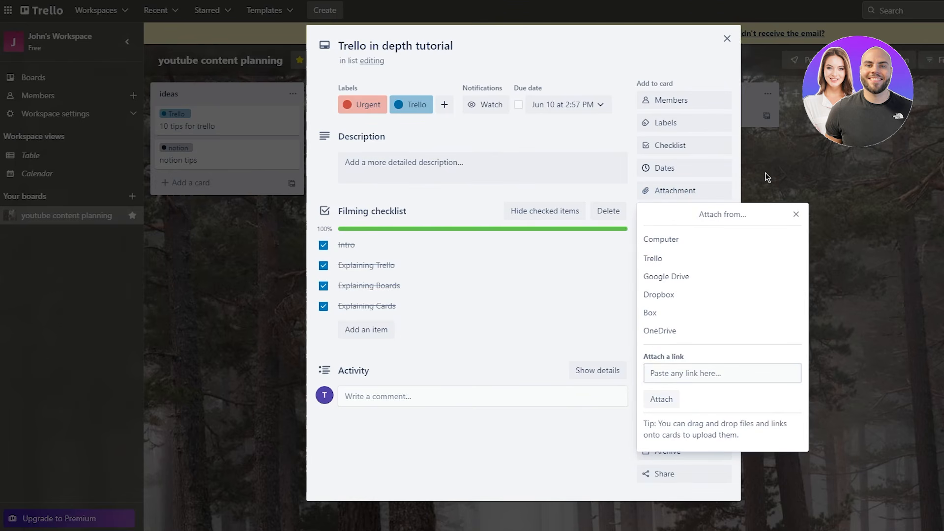
{"action": "left_click", "coordinate": [298, 205]}
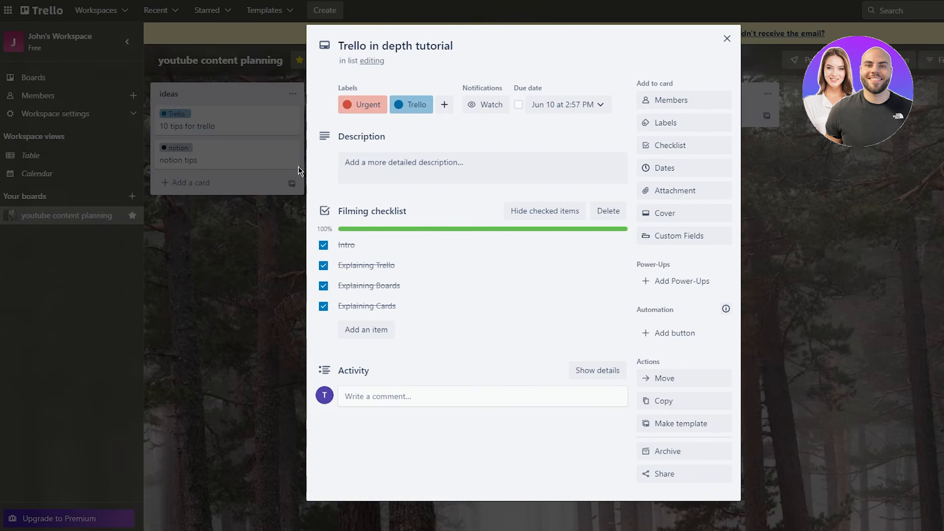
{"action": "left_click", "coordinate": [267, 186]}
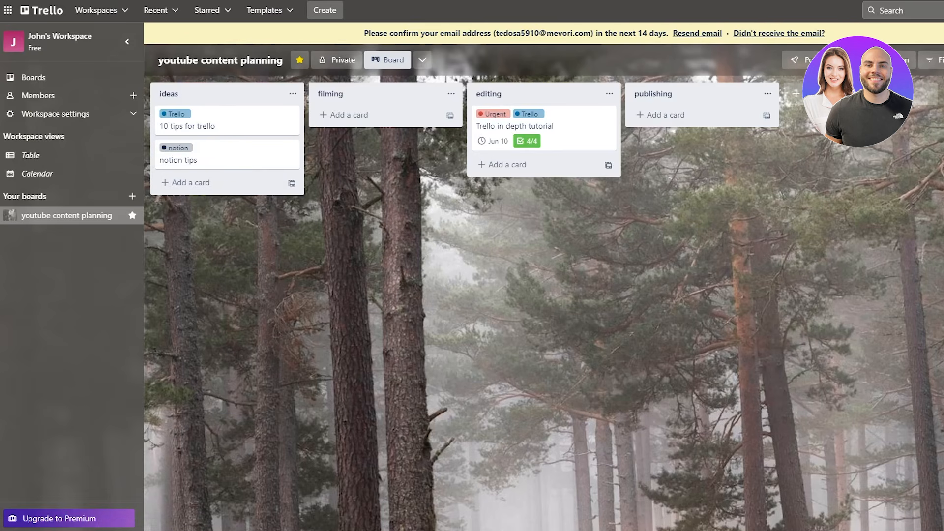
- Go to pexels.com in a new browser tab
{"action": "key", "text": "ctrl+t"}
{"action": "type", "text": "pe"}
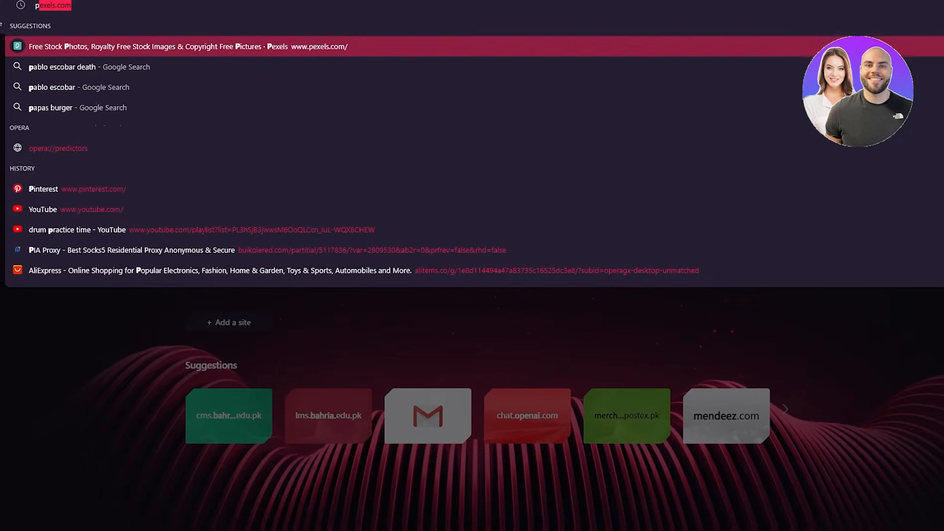
{"action": "type", "text": "xel"}
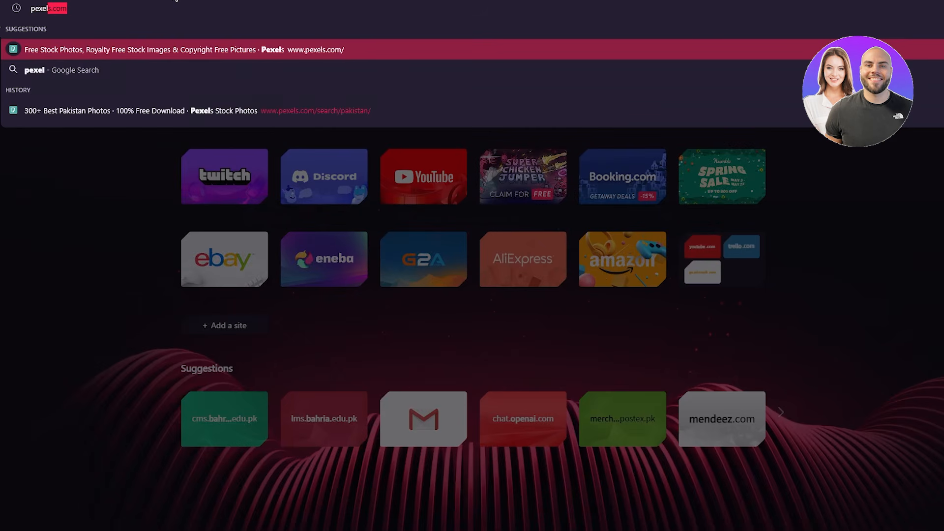
{"action": "key", "text": "Return"}
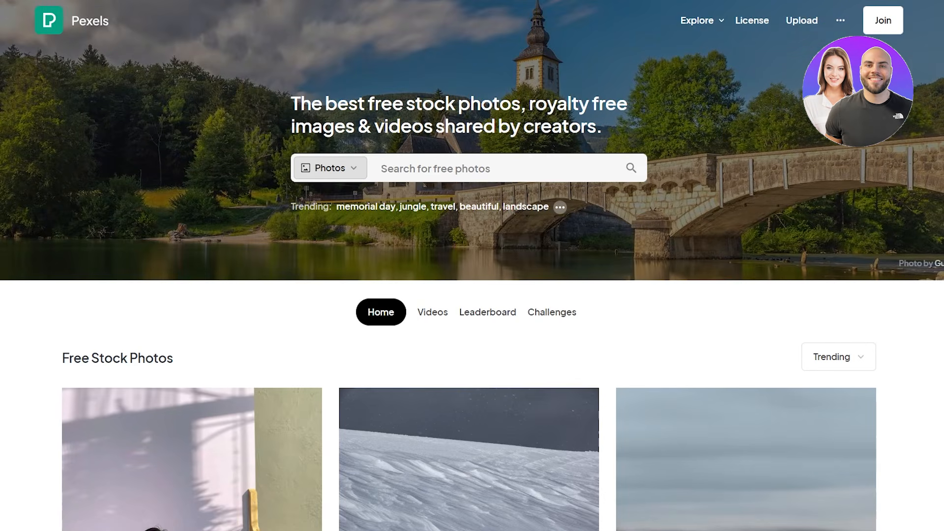
- Search Pexels for 'laptop' and download one of the laptop photos
{"action": "left_click", "coordinate": [459, 165]}
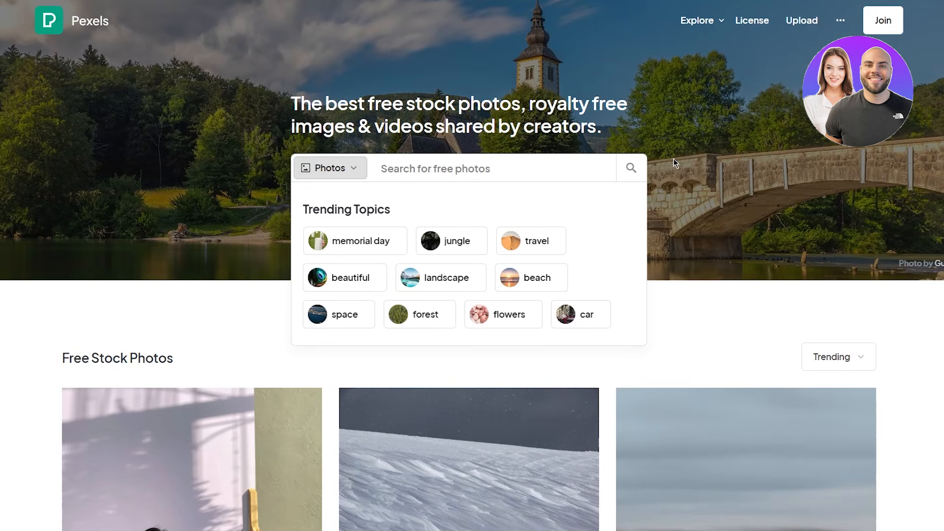
{"action": "type", "text": "lapt"}
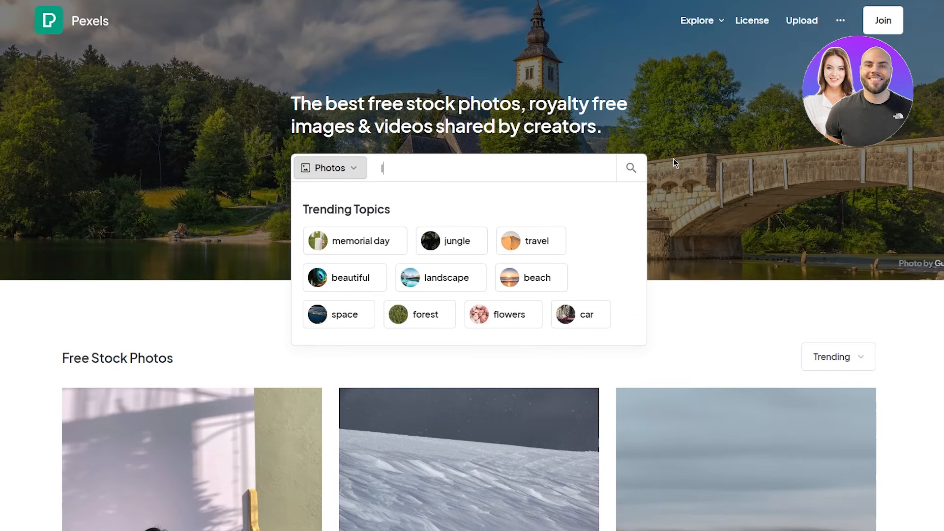
{"action": "type", "text": "op"}
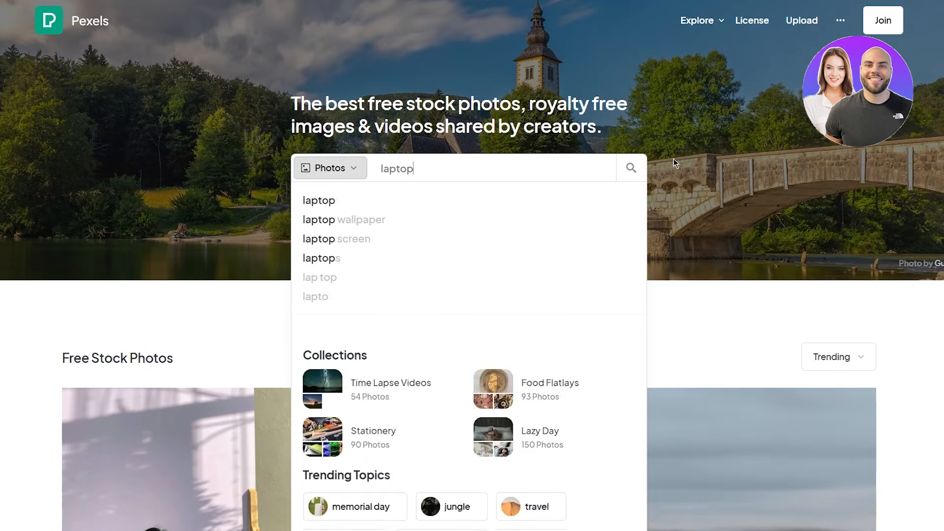
{"action": "key", "text": "Return"}
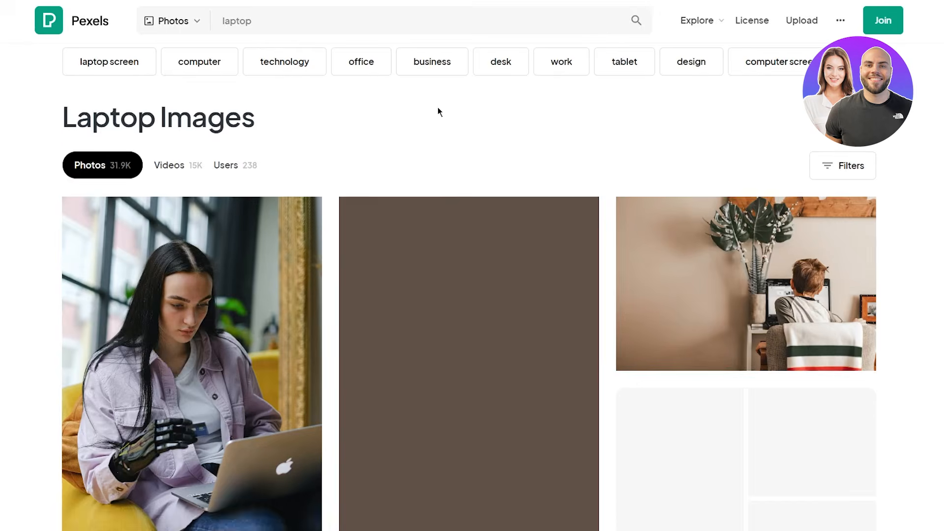
{"action": "scroll", "coordinate": [492, 295], "scroll_direction": "down", "scroll_amount": 10}
{"action": "left_click", "coordinate": [584, 486]}
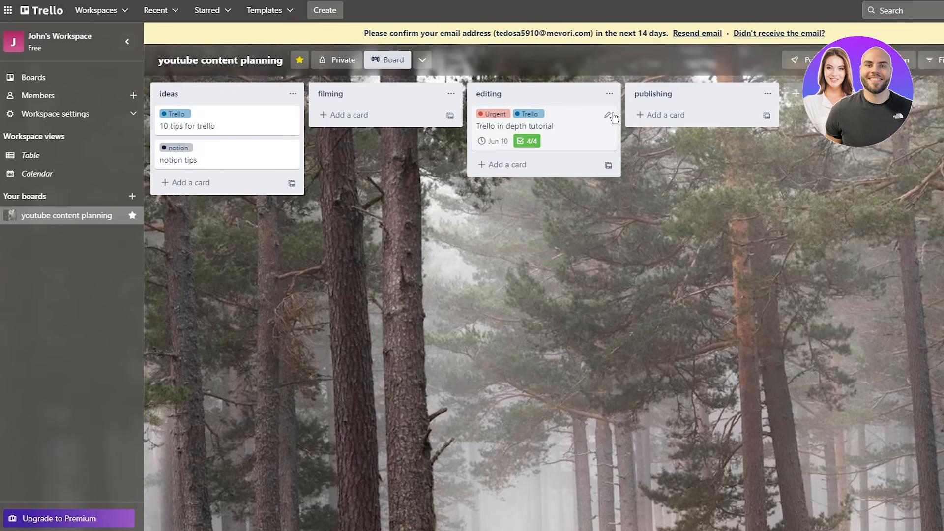
- Attach the downloaded Pexels laptop photo from the computer to the in-depth tutorial card
{"action": "left_click", "coordinate": [573, 123]}
{"action": "left_click", "coordinate": [654, 190]}
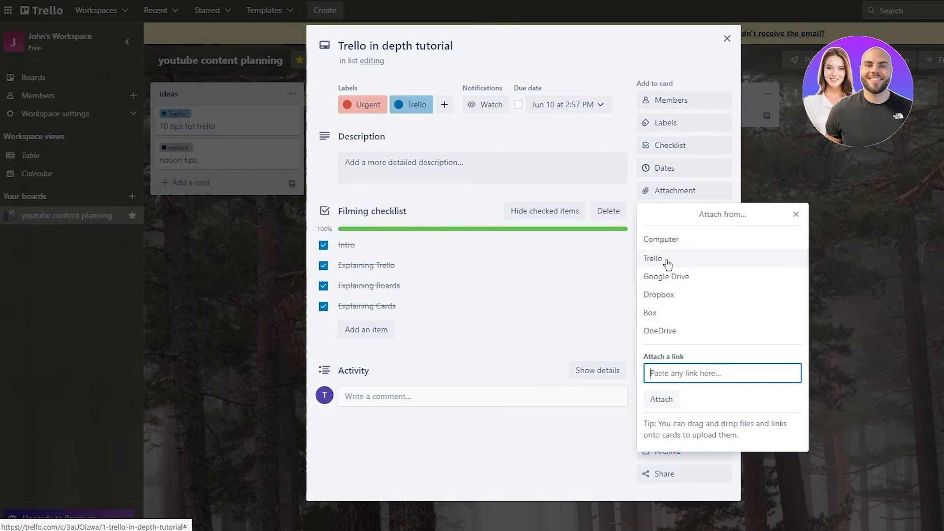
{"action": "left_click", "coordinate": [678, 244]}
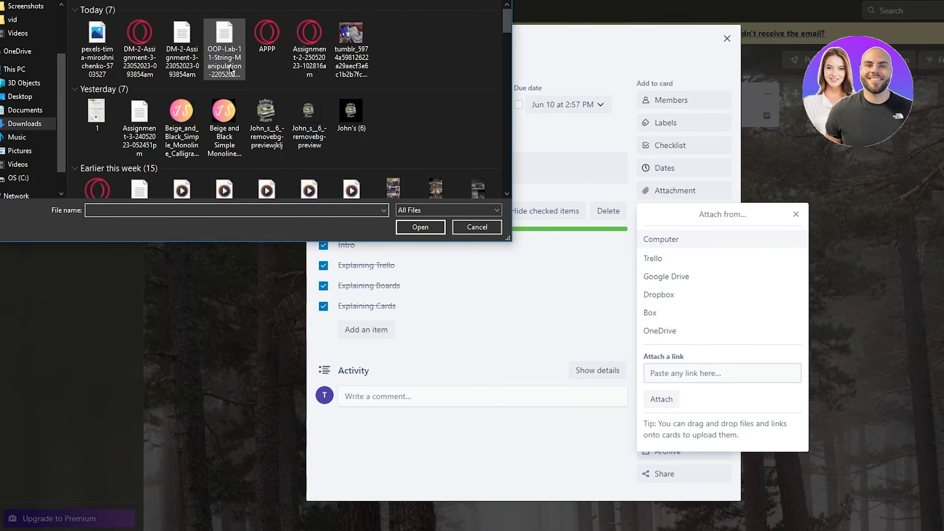
{"action": "double_click", "coordinate": [101, 48]}
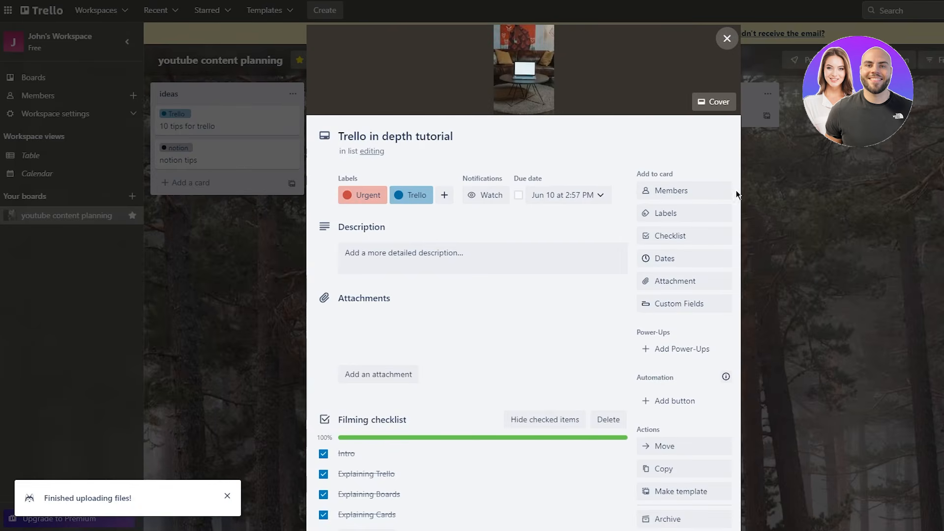
{"action": "left_click", "coordinate": [809, 193]}
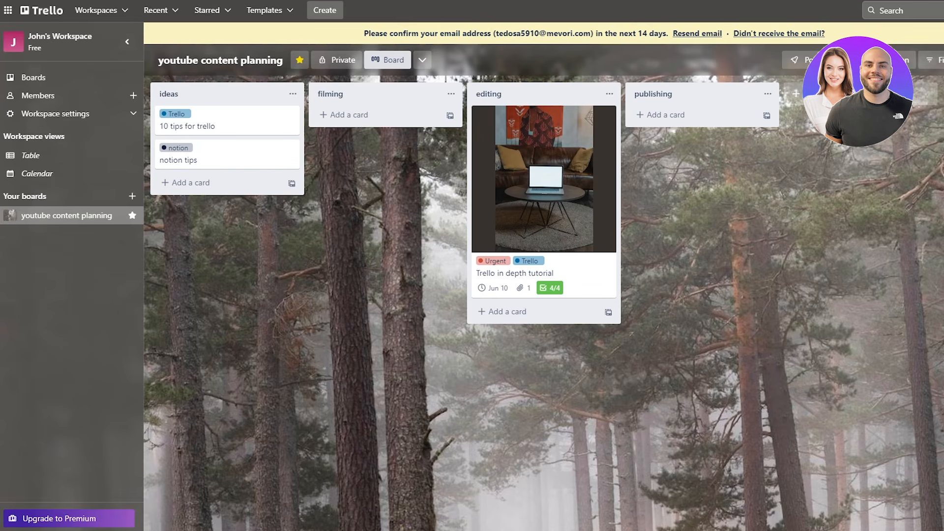
- Open the tutorial card's cover options and try cyan, green, navy and purple cover colours
{"action": "left_click", "coordinate": [525, 224]}
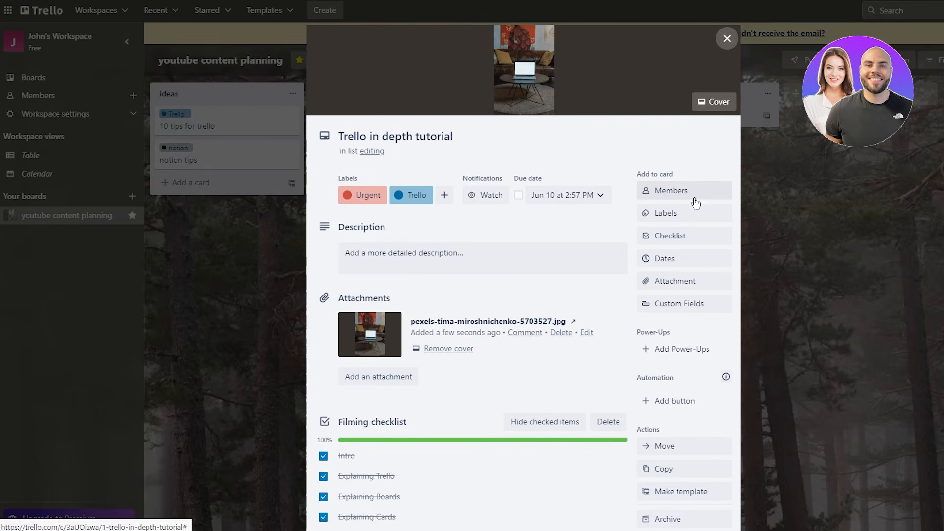
{"action": "left_click", "coordinate": [714, 101]}
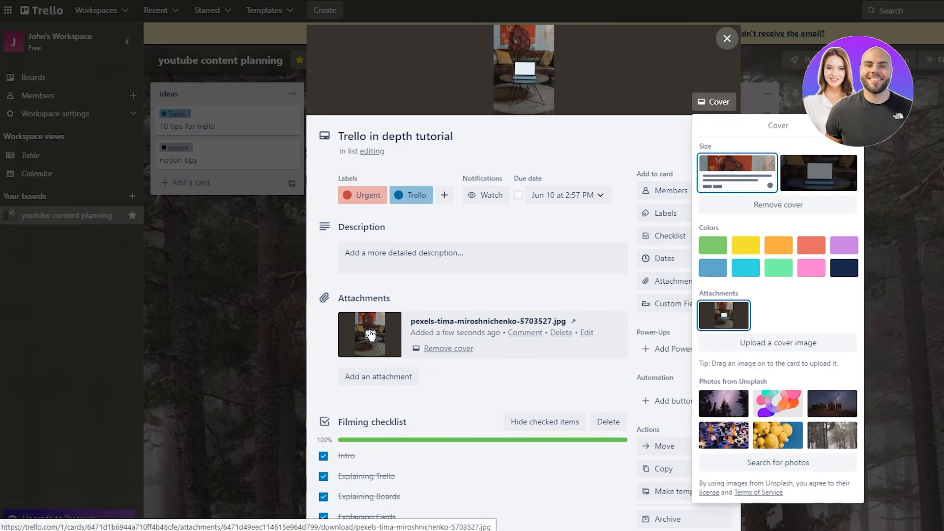
{"action": "left_click", "coordinate": [746, 267]}
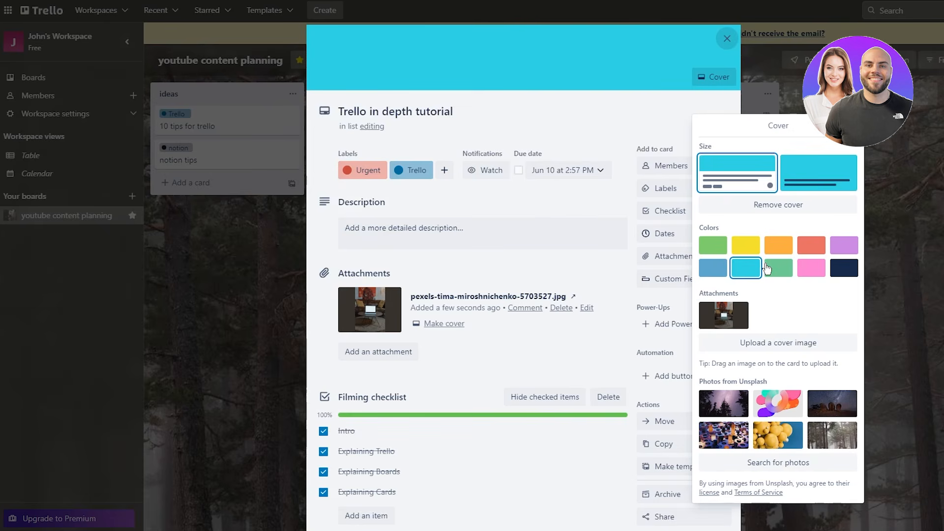
{"action": "left_click", "coordinate": [779, 268]}
{"action": "left_click", "coordinate": [844, 268]}
{"action": "left_click", "coordinate": [844, 245]}
- Preview several stock photos as the cover, then settle on solid yellow and close the card
{"action": "left_click", "coordinate": [782, 402]}
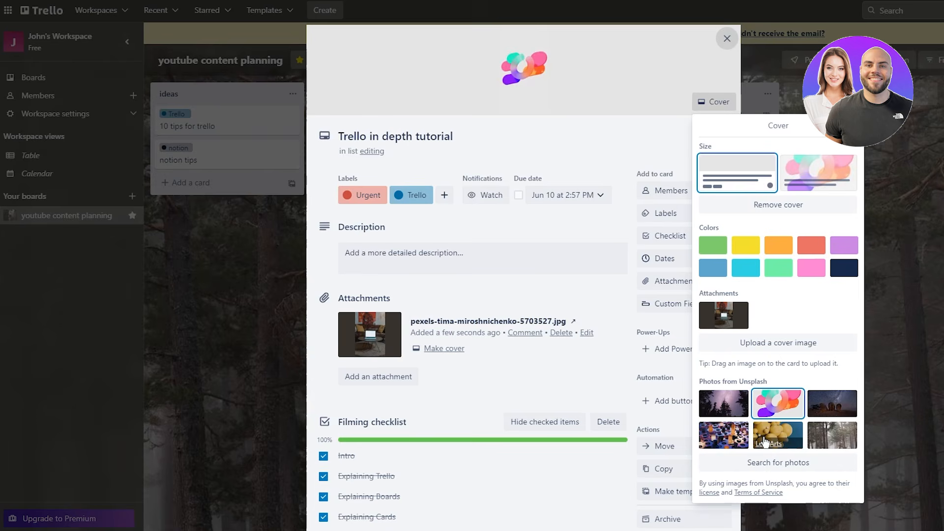
{"action": "left_click", "coordinate": [765, 442]}
{"action": "left_click", "coordinate": [845, 407]}
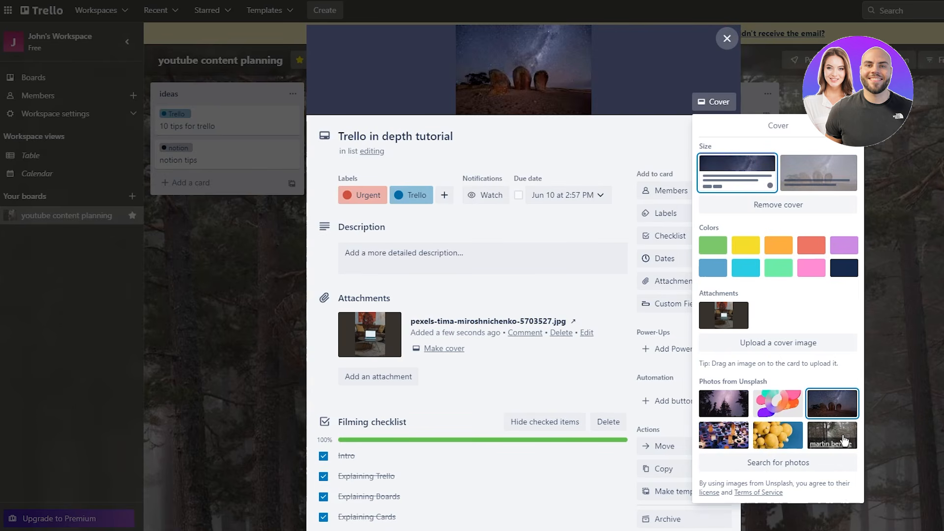
{"action": "left_click", "coordinate": [714, 267]}
{"action": "left_click", "coordinate": [745, 246]}
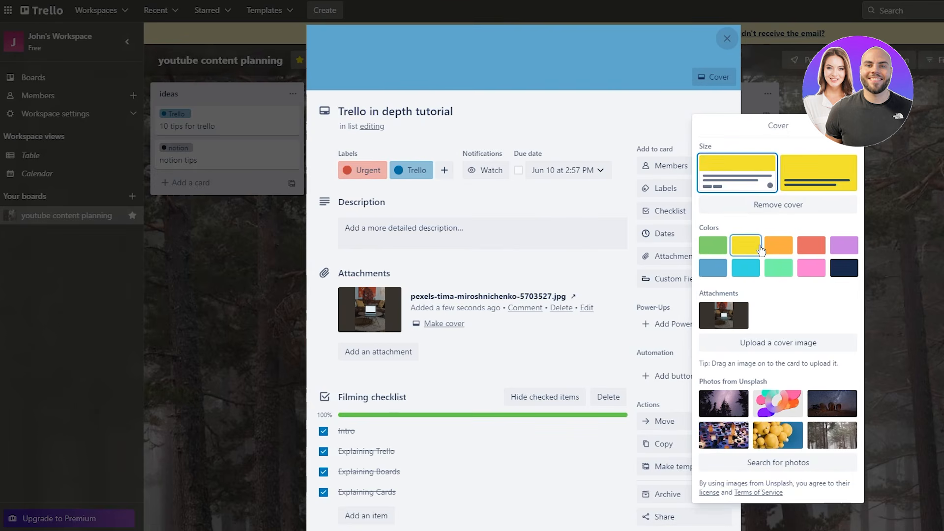
{"action": "left_click", "coordinate": [874, 246]}
{"action": "left_click", "coordinate": [875, 246]}
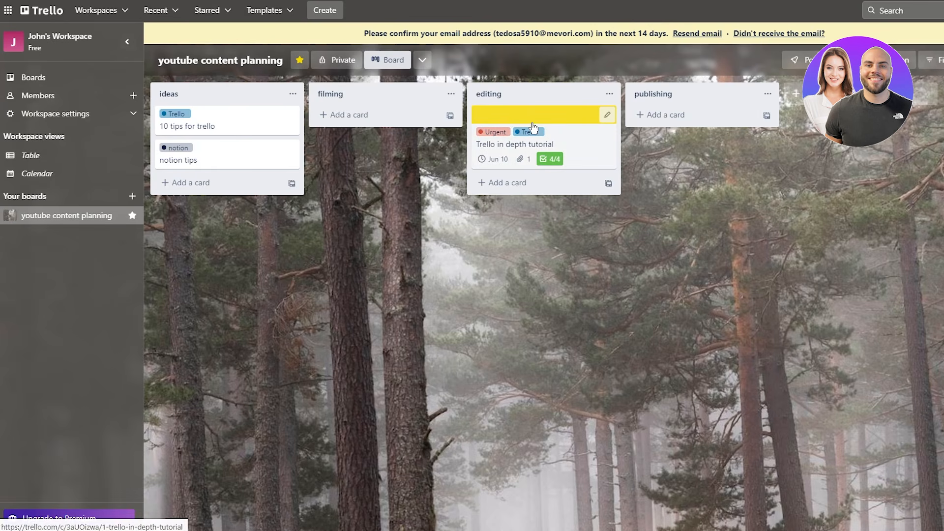
- Comment on the tutorial card asking to download the attached photo as the perfect thumbnail
{"action": "left_click", "coordinate": [564, 137]}
{"action": "scroll", "coordinate": [562, 214], "scroll_direction": "down", "scroll_amount": 3}
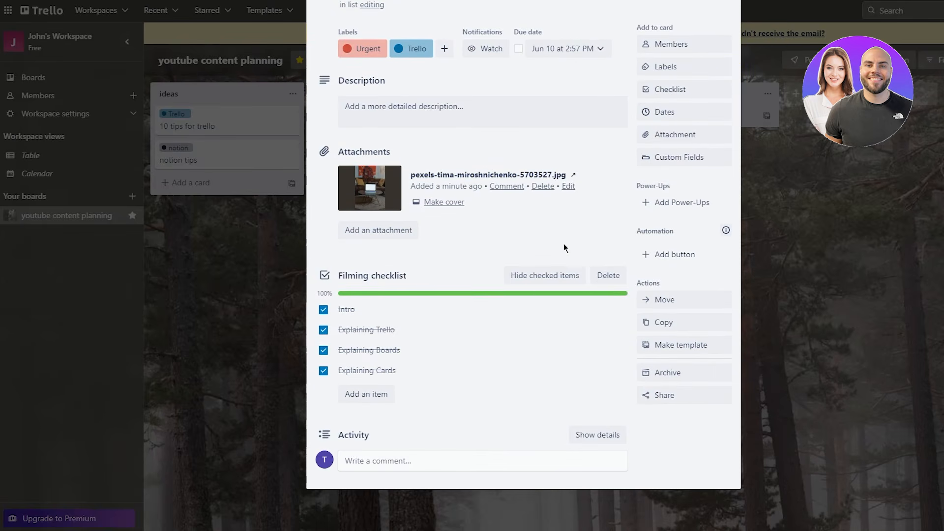
{"action": "left_click", "coordinate": [396, 459]}
{"action": "scroll", "coordinate": [561, 324], "scroll_direction": "down", "scroll_amount": 2}
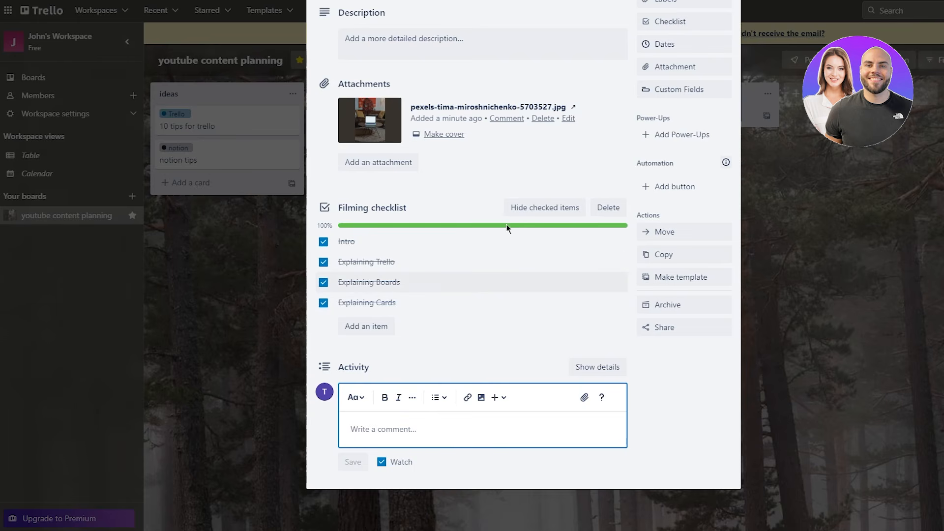
{"action": "left_click", "coordinate": [412, 423]}
{"action": "left_click", "coordinate": [412, 426]}
{"action": "type", "text": "h"}
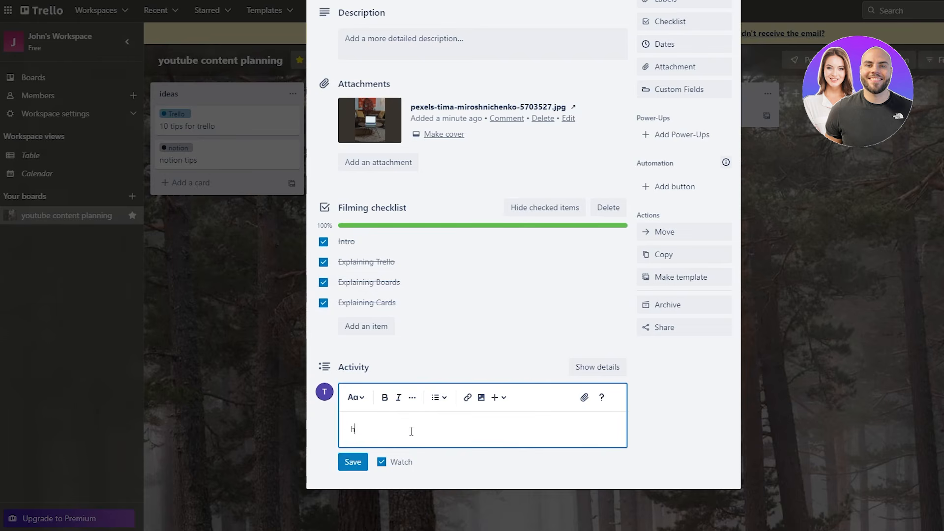
{"action": "type", "text": "ey, please download the photo i past"}
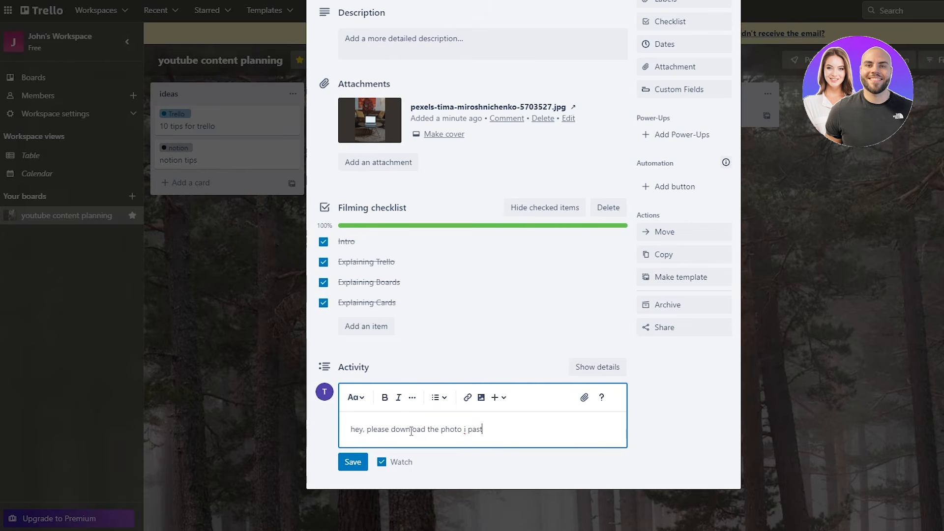
{"action": "type", "text": "ed in the attachment as this photo woild "}
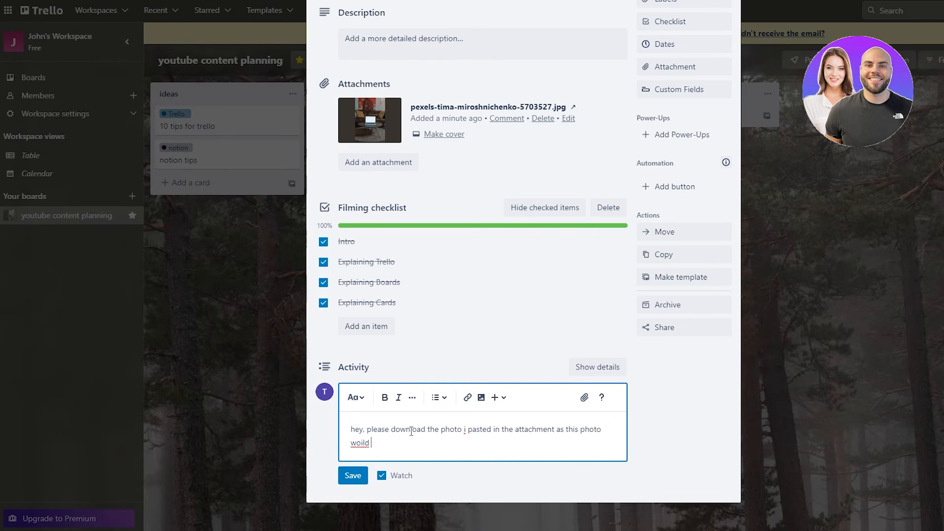
{"action": "type", "text": "be the perfect thumbn"}
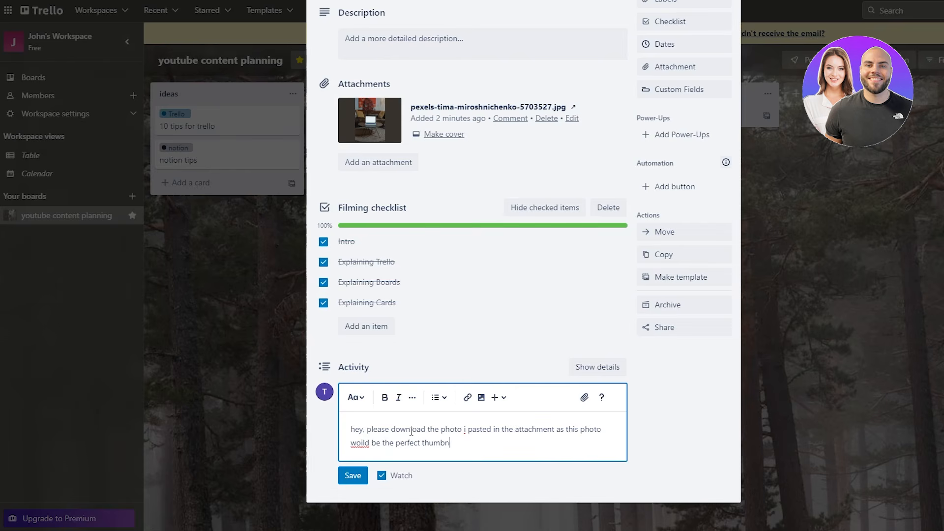
{"action": "type", "text": "ail"}
{"action": "left_click", "coordinate": [364, 475]}
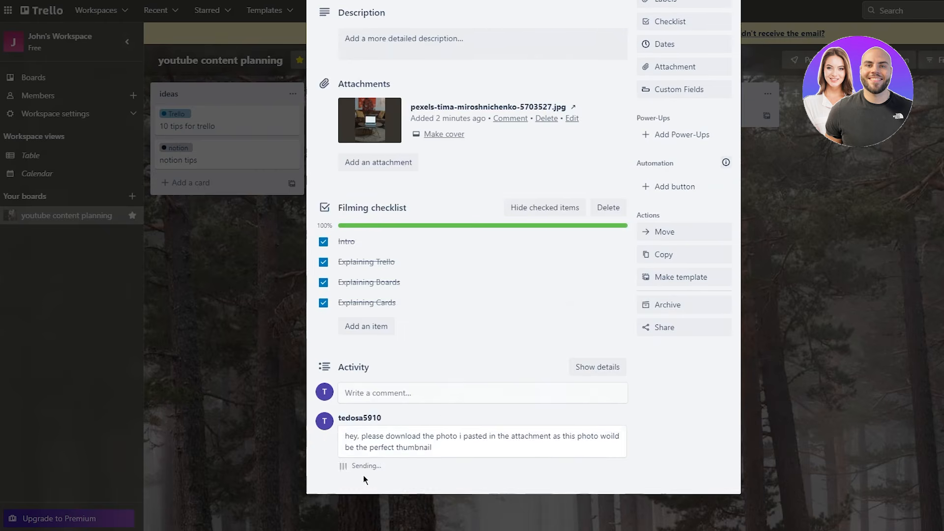
{"action": "scroll", "coordinate": [497, 353], "scroll_direction": "up", "scroll_amount": 1}
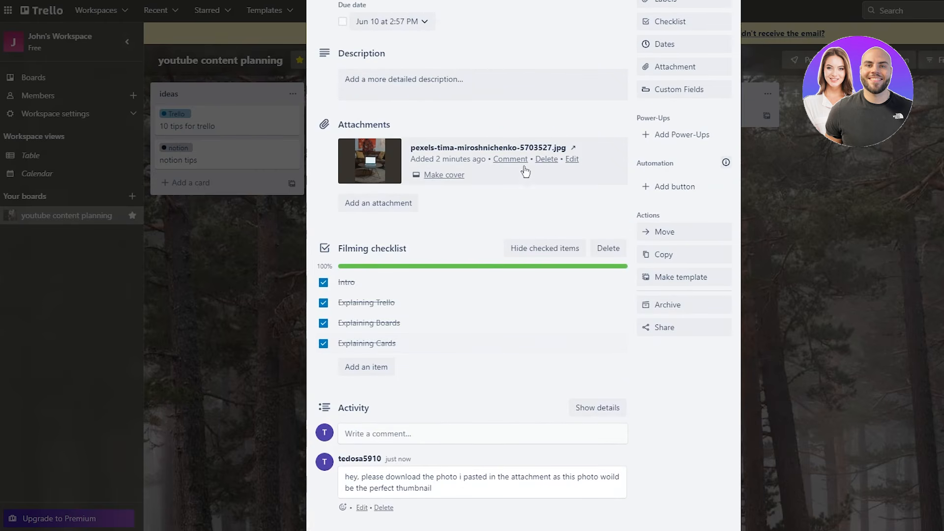
- Open the attached laptop photo in a new tab and save it to the computer
{"action": "left_click", "coordinate": [347, 179]}
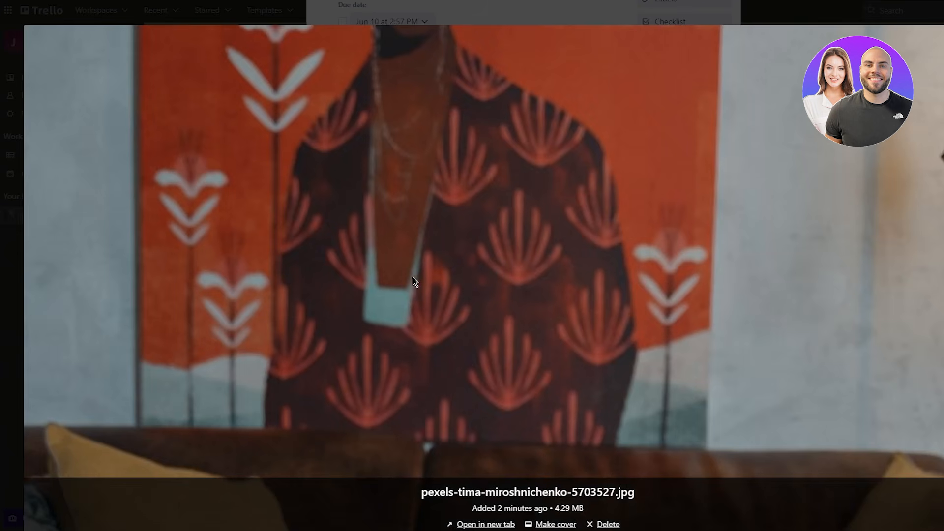
{"action": "scroll", "coordinate": [681, 195], "scroll_direction": "down", "scroll_amount": 20}
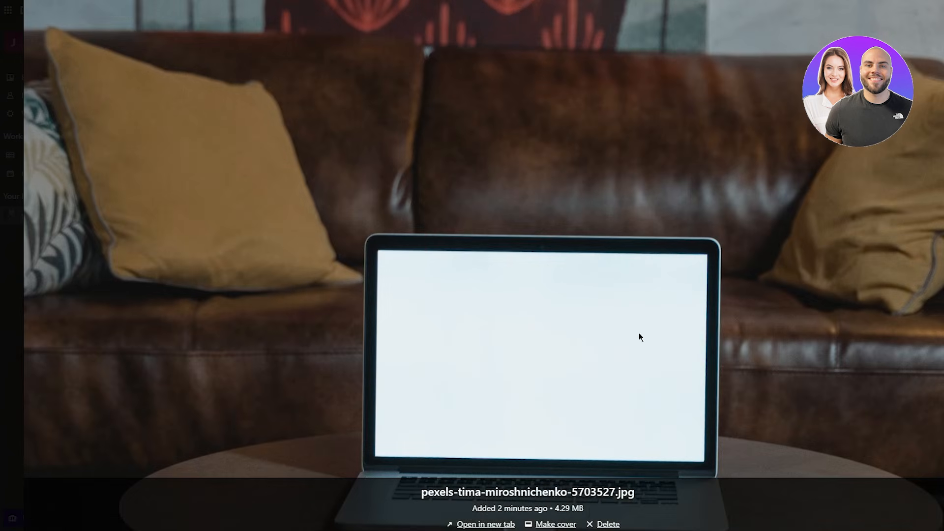
{"action": "scroll", "coordinate": [617, 297], "scroll_direction": "up", "scroll_amount": 15}
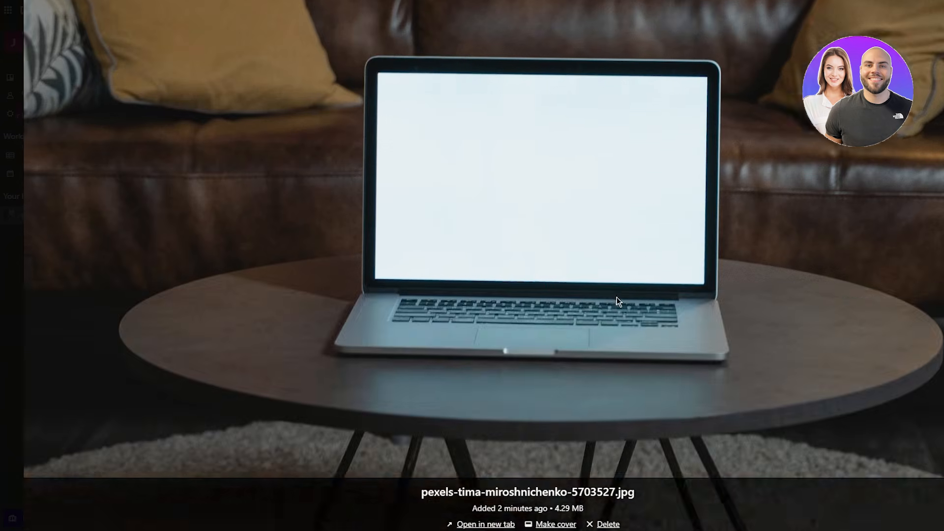
{"action": "left_click", "coordinate": [481, 524]}
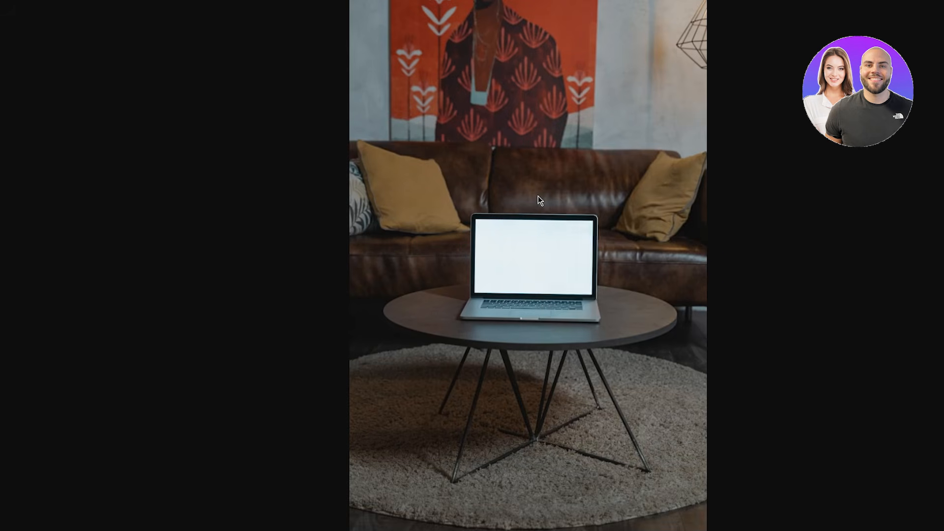
{"action": "right_click", "coordinate": [545, 187]}
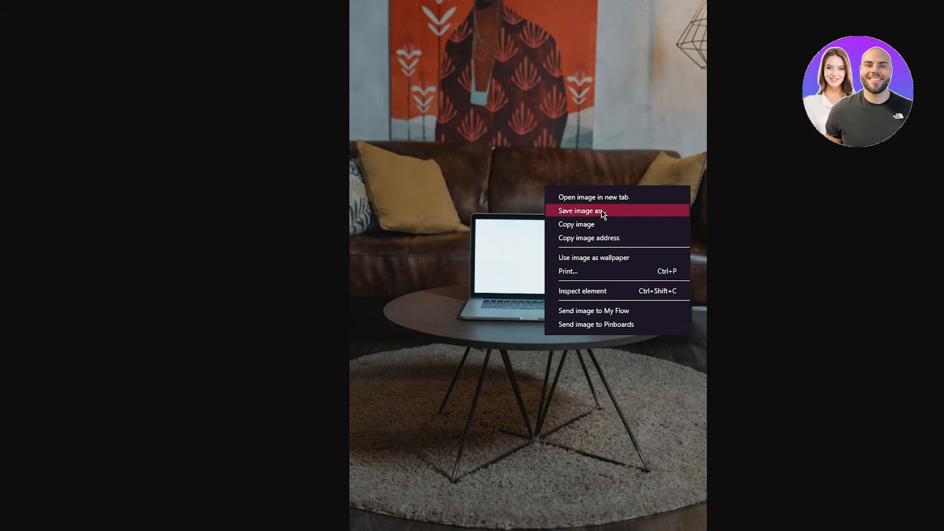
{"action": "left_click", "coordinate": [605, 213]}
- View the photo at full resolution, then close its tab and the attachment preview
{"action": "left_click", "coordinate": [471, 95]}
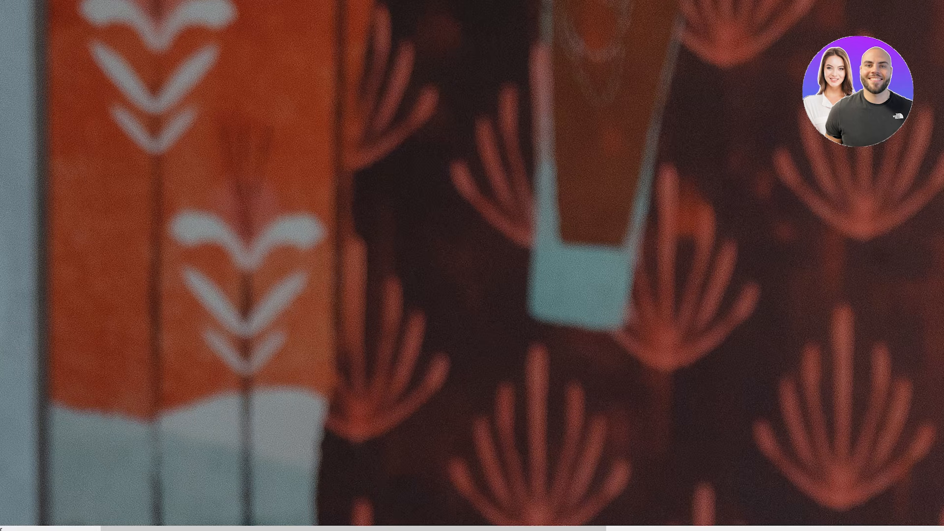
{"action": "key", "text": "ctrl+w"}
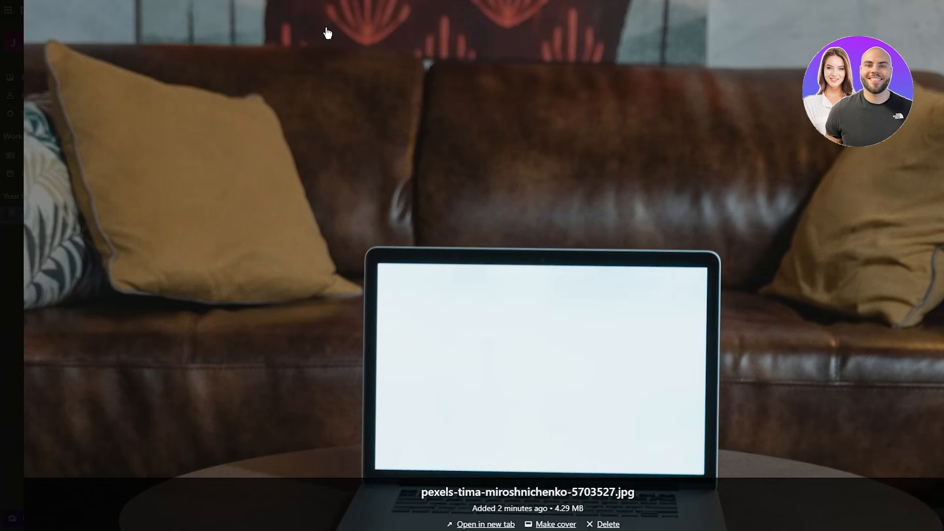
{"action": "key", "text": "Escape"}
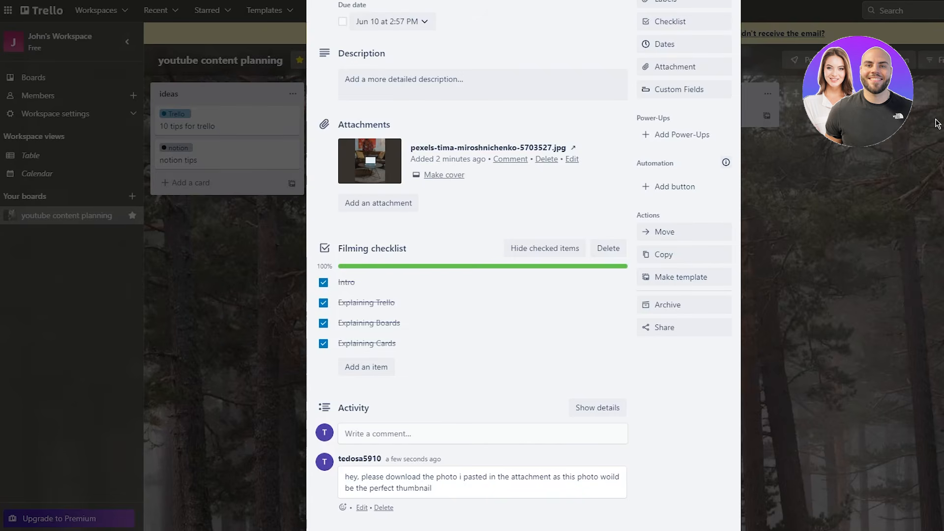
{"action": "scroll", "coordinate": [698, 118], "scroll_direction": "up", "scroll_amount": 4}
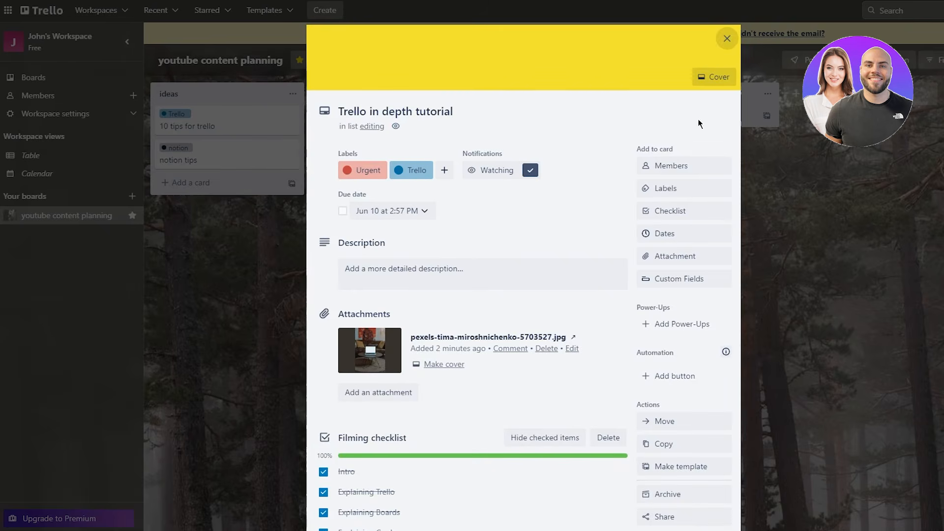
{"action": "scroll", "coordinate": [704, 147], "scroll_direction": "down", "scroll_amount": 2}
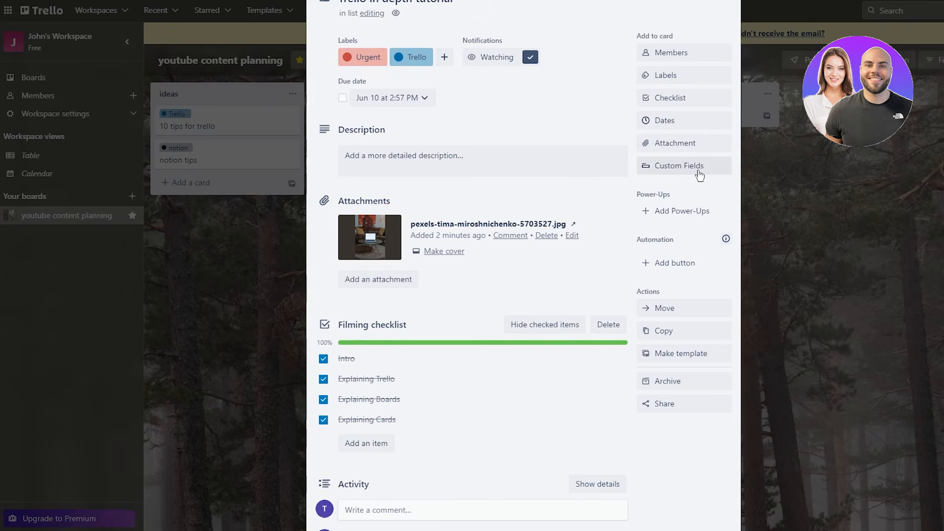
{"action": "scroll", "coordinate": [669, 285], "scroll_direction": "down", "scroll_amount": 3}
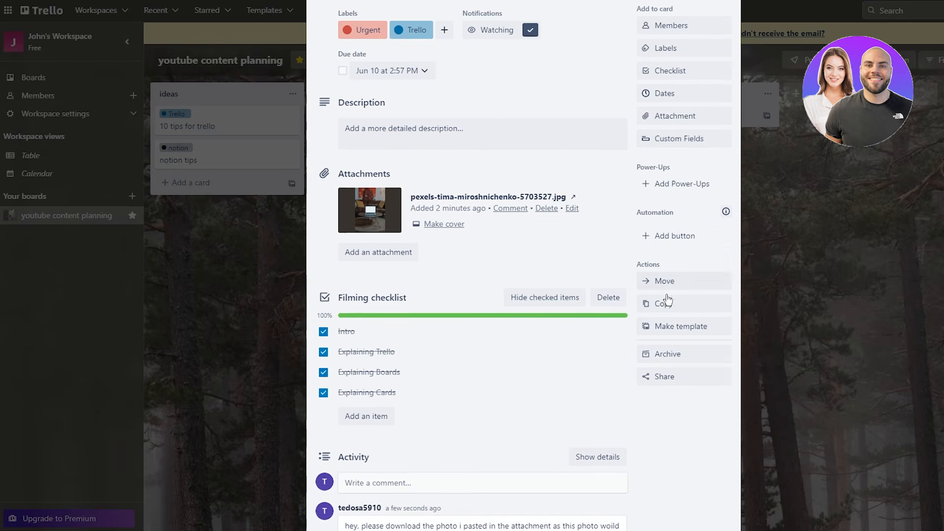
{"action": "left_click", "coordinate": [692, 195]}
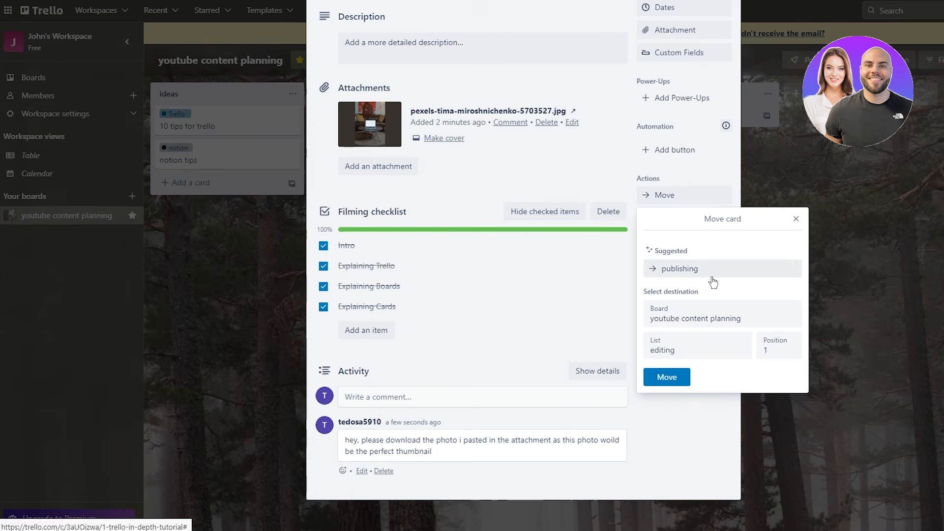
{"action": "left_click", "coordinate": [873, 205]}
{"action": "left_click", "coordinate": [873, 206]}
{"action": "left_click_drag", "start_coordinate": [522, 154], "coordinate": [493, 108]}
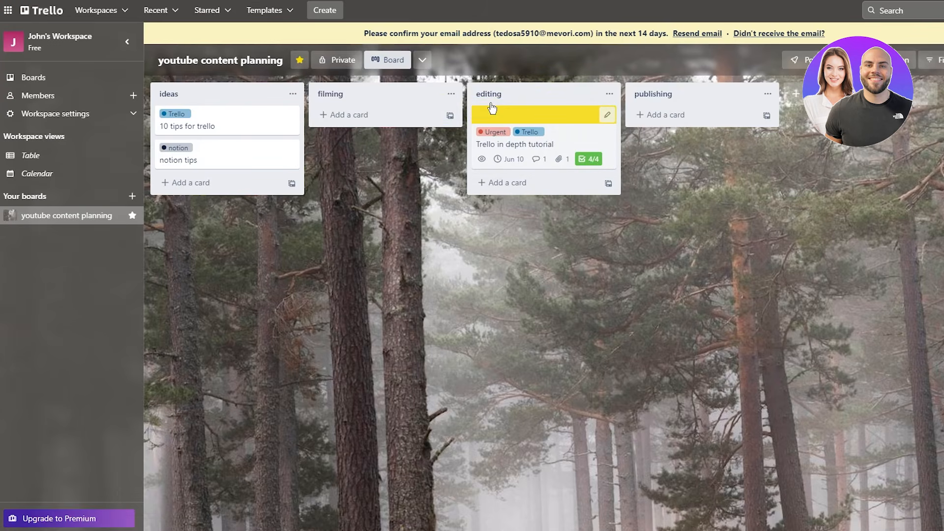
{"action": "left_click", "coordinate": [543, 148]}
{"action": "scroll", "coordinate": [574, 235], "scroll_direction": "down", "scroll_amount": 4}
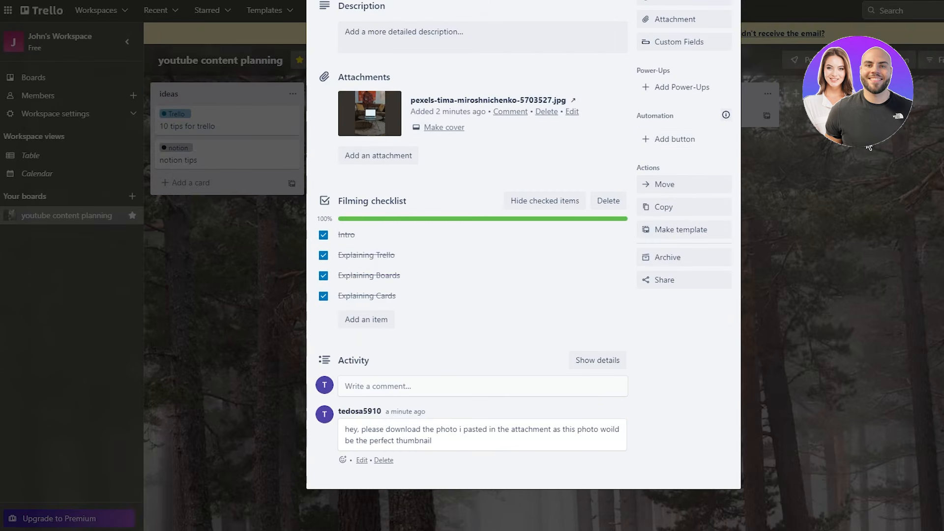
- Create a copy of the Trello in depth tutorial card
{"action": "left_click", "coordinate": [659, 206]}
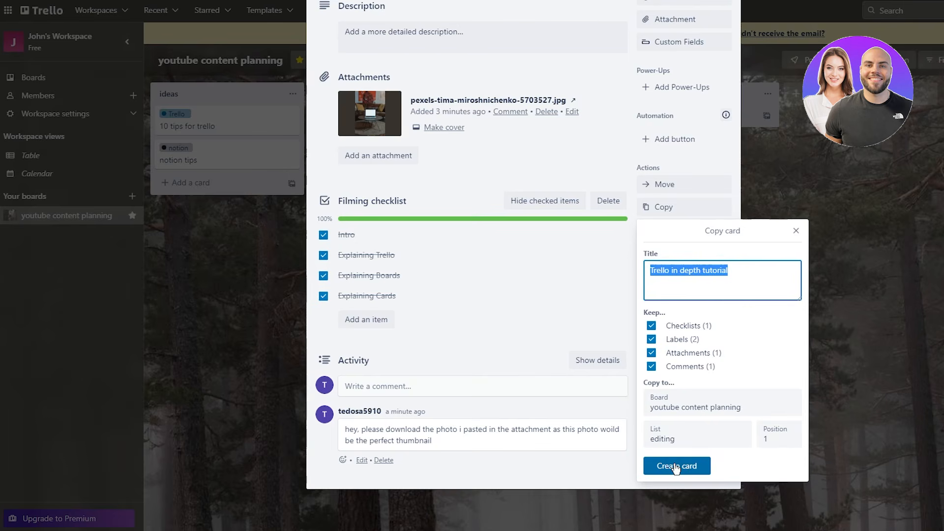
{"action": "left_click", "coordinate": [677, 468]}
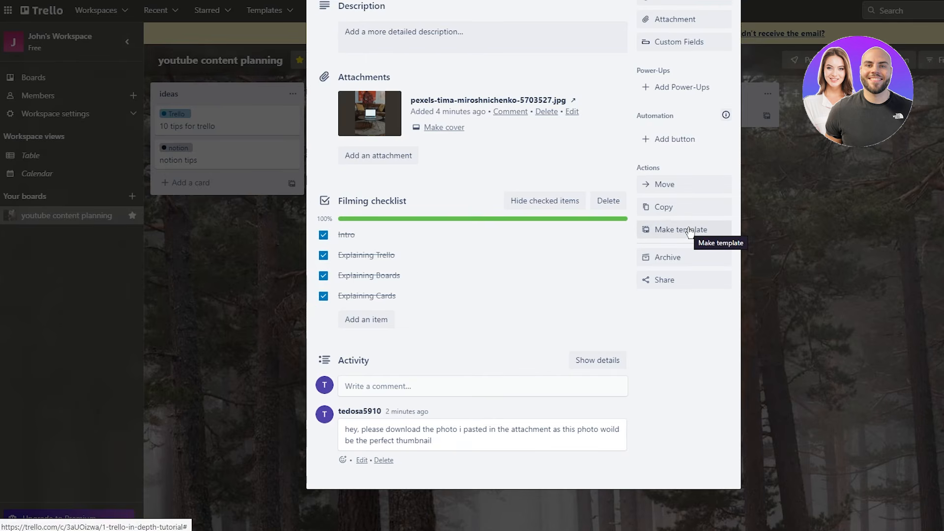
- Make the original card a template, then revert it to a normal card
{"action": "left_click", "coordinate": [689, 231]}
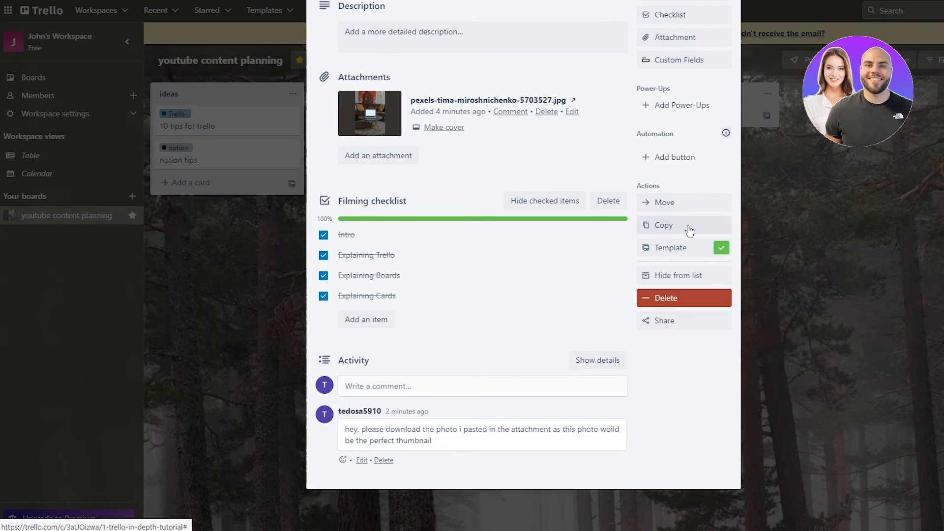
{"action": "left_click", "coordinate": [704, 247]}
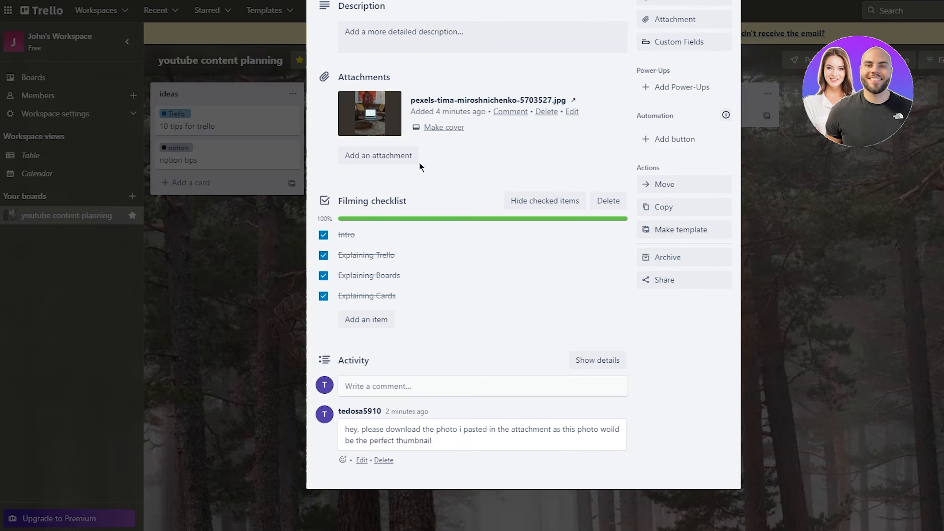
{"action": "scroll", "coordinate": [395, 151], "scroll_direction": "up", "scroll_amount": 5}
{"action": "scroll", "coordinate": [473, 169], "scroll_direction": "down", "scroll_amount": 5}
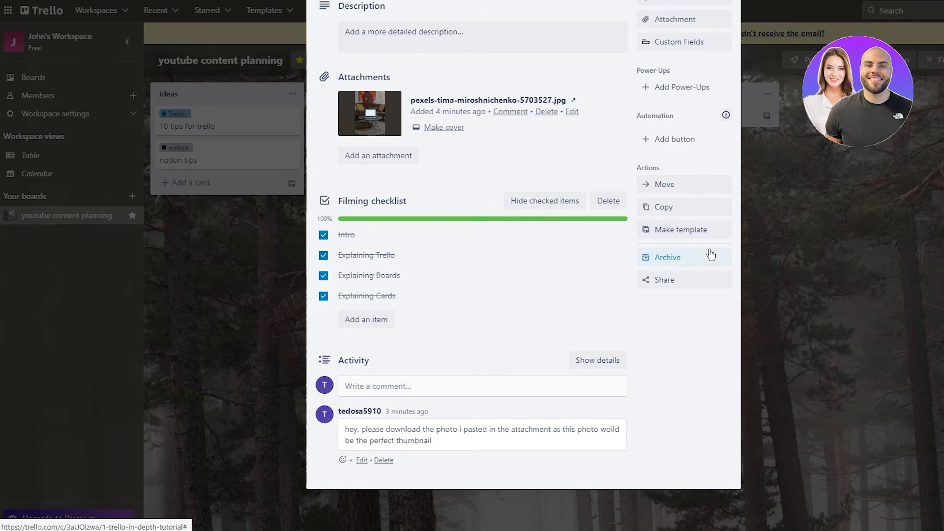
- Archive the card, send it back to the board, close it and open Power-Ups
{"action": "left_click", "coordinate": [710, 256]}
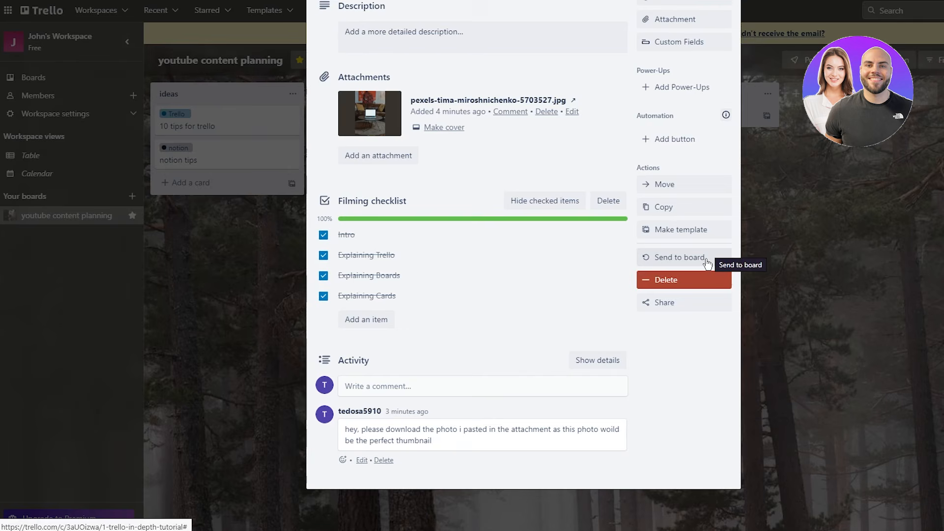
{"action": "left_click", "coordinate": [708, 260]}
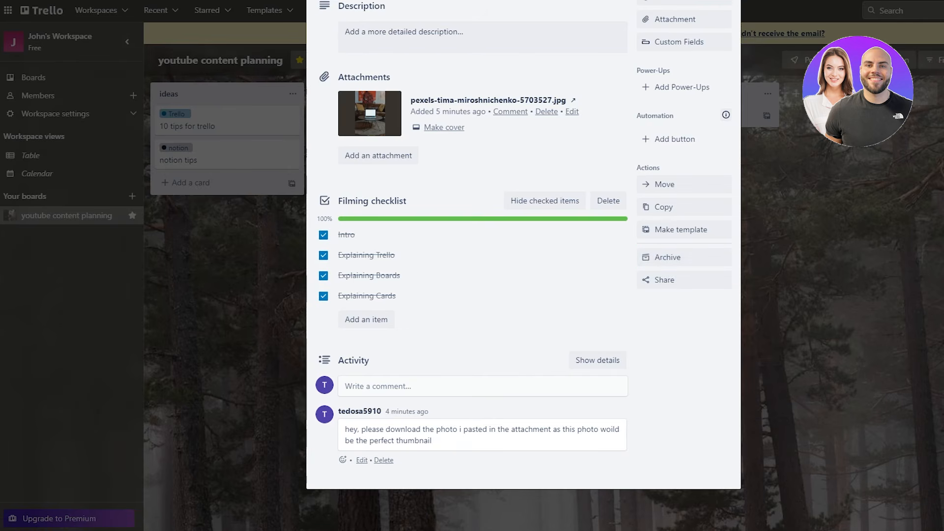
{"action": "left_click", "coordinate": [907, 217]}
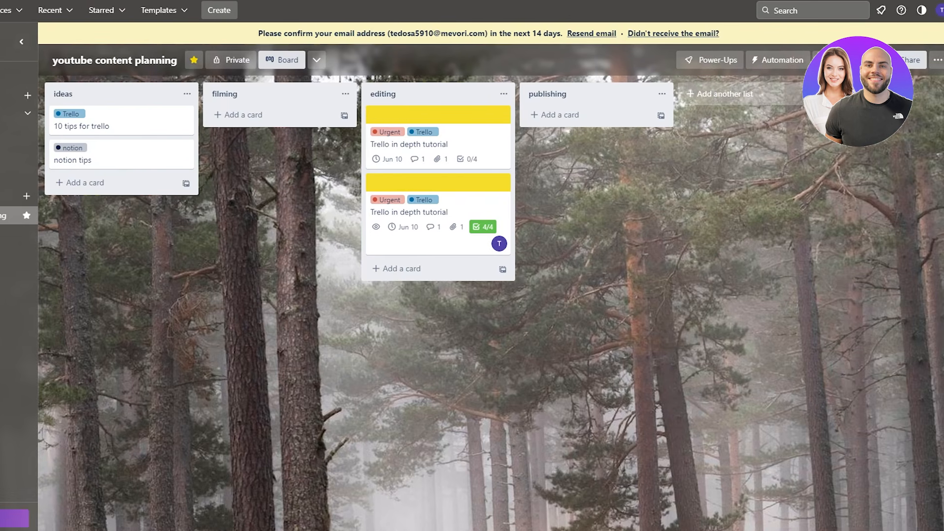
{"action": "left_click", "coordinate": [691, 61]}
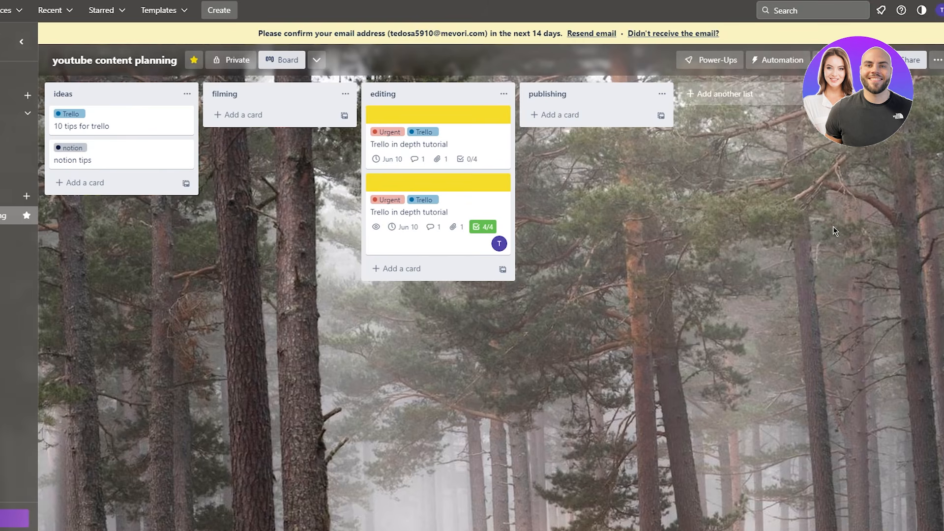
- Open the Power-Ups directory and browse featured Power-Ups like Slack, Board workflow and Polls
{"action": "left_click", "coordinate": [708, 60]}
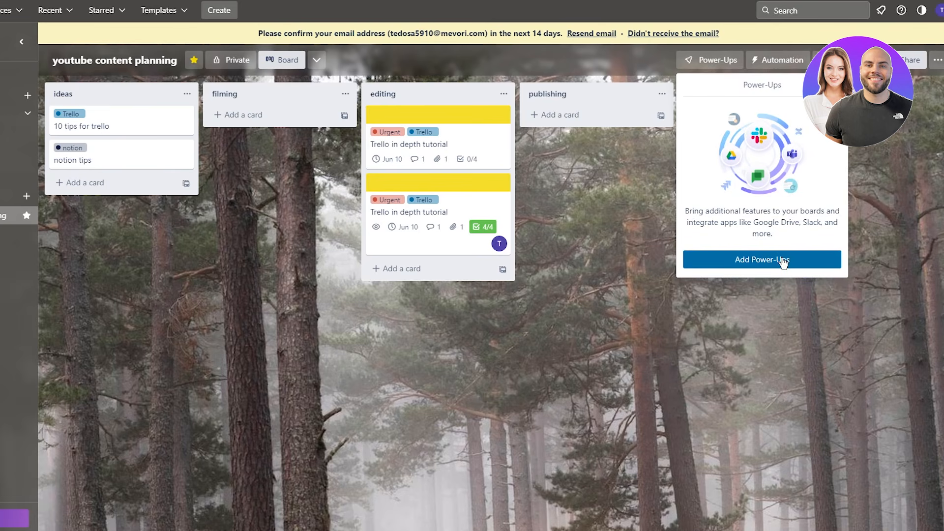
{"action": "left_click", "coordinate": [873, 220]}
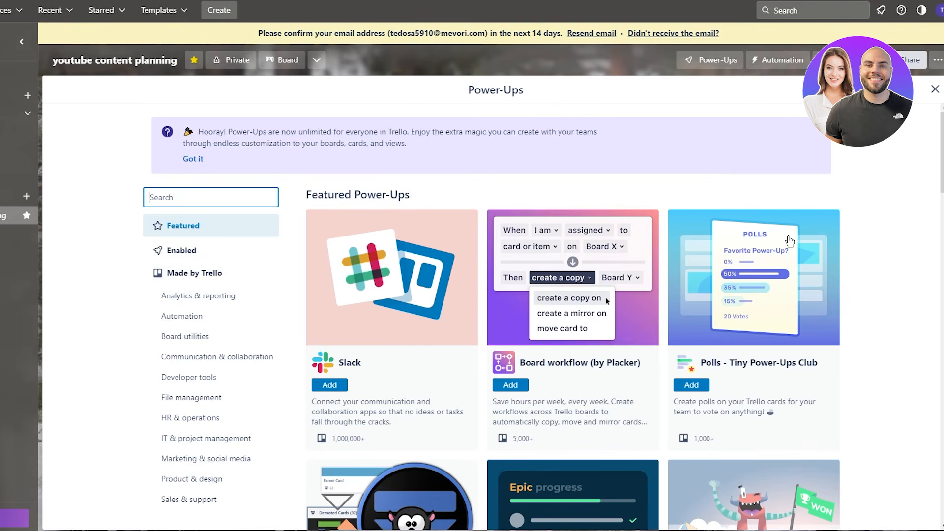
{"action": "scroll", "coordinate": [722, 169], "scroll_direction": "down", "scroll_amount": 3}
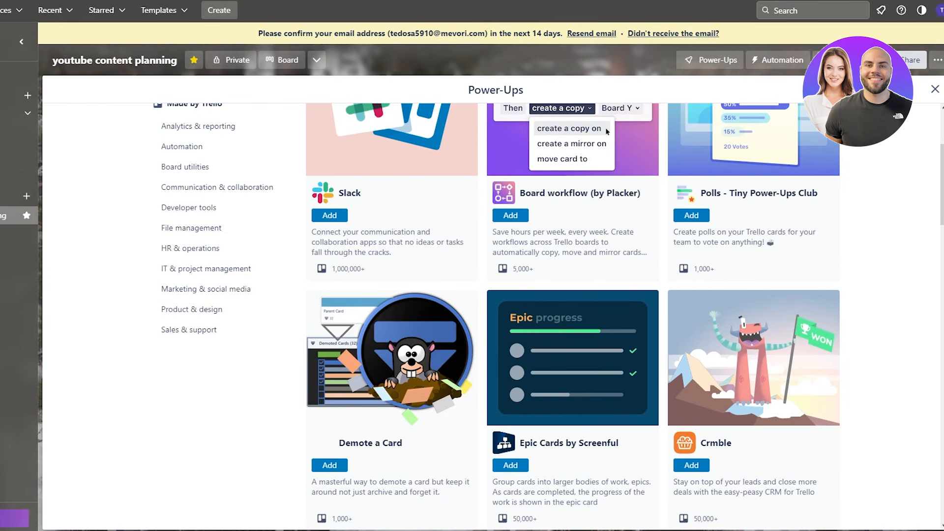
{"action": "scroll", "coordinate": [571, 251], "scroll_direction": "up", "scroll_amount": 3}
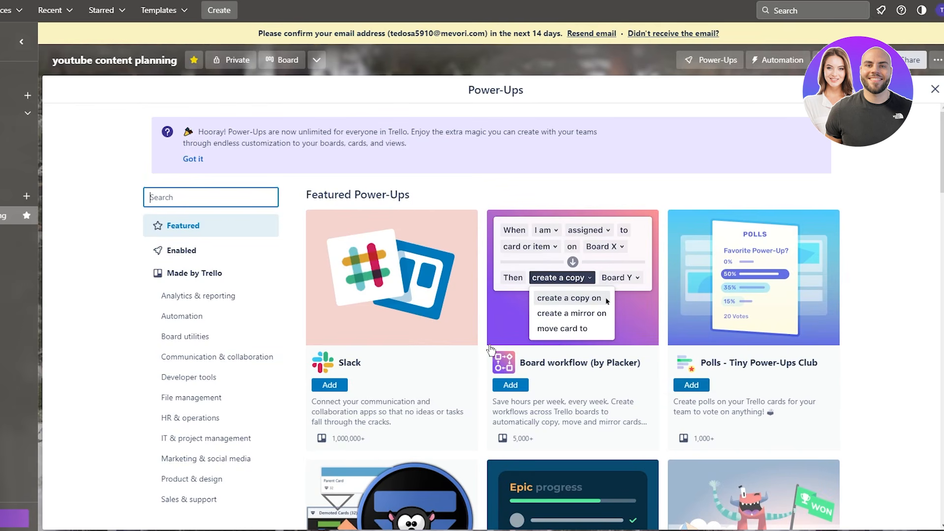
{"action": "scroll", "coordinate": [490, 349], "scroll_direction": "down", "scroll_amount": 5}
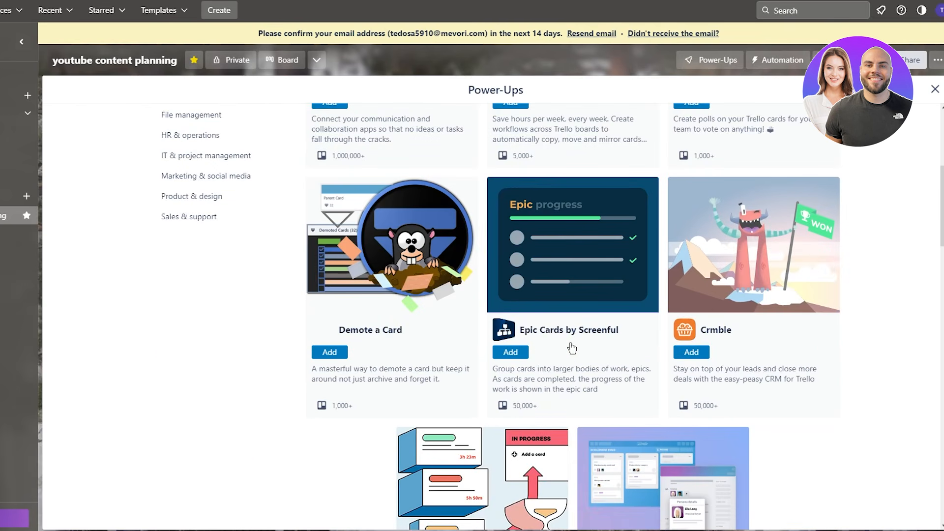
{"action": "scroll", "coordinate": [572, 348], "scroll_direction": "down", "scroll_amount": 5}
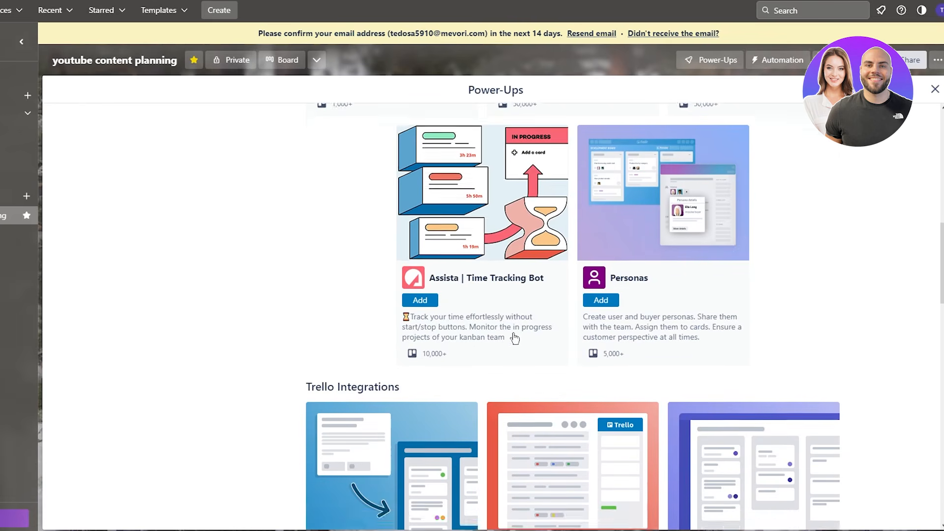
{"action": "scroll", "coordinate": [513, 338], "scroll_direction": "down", "scroll_amount": 5}
{"action": "scroll", "coordinate": [758, 329], "scroll_direction": "down", "scroll_amount": 5}
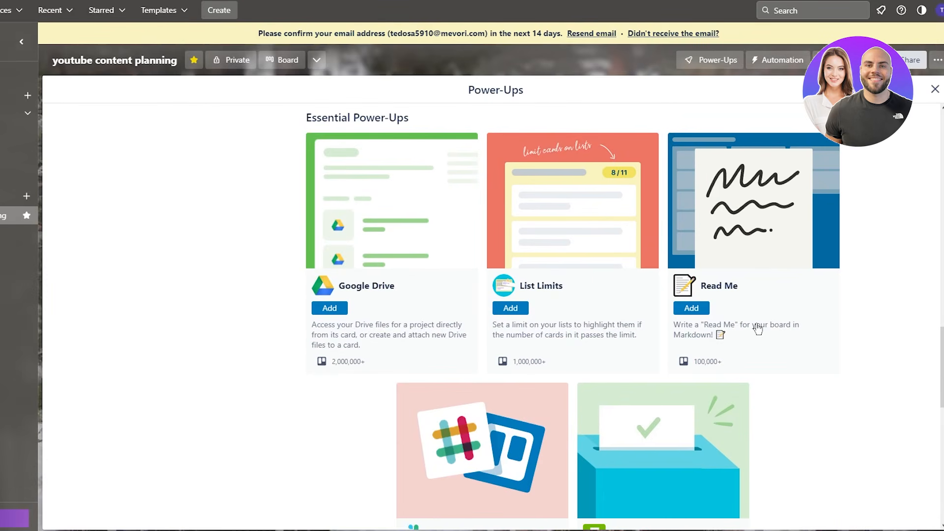
{"action": "scroll", "coordinate": [232, 291], "scroll_direction": "down", "scroll_amount": 4}
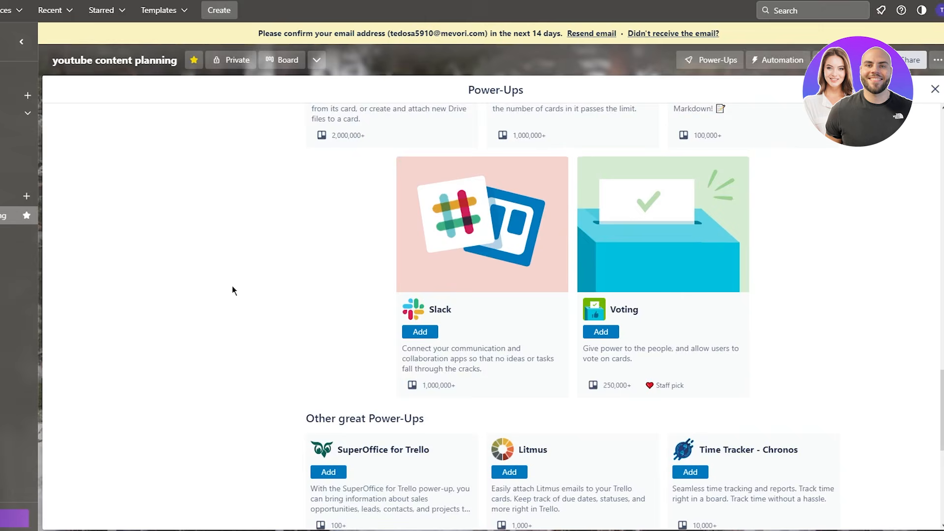
{"action": "scroll", "coordinate": [232, 285], "scroll_direction": "up", "scroll_amount": 3}
{"action": "scroll", "coordinate": [232, 286], "scroll_direction": "down", "scroll_amount": 9}
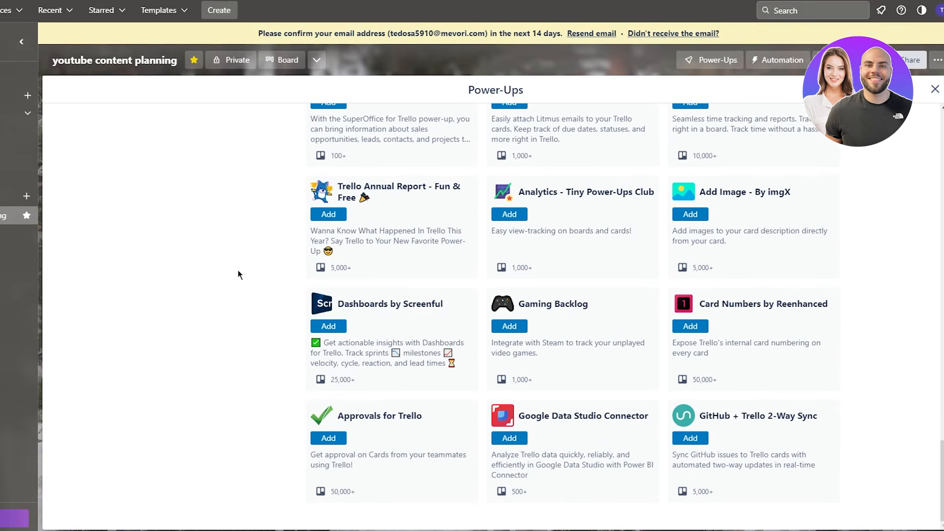
{"action": "scroll", "coordinate": [238, 270], "scroll_direction": "up", "scroll_amount": 20}
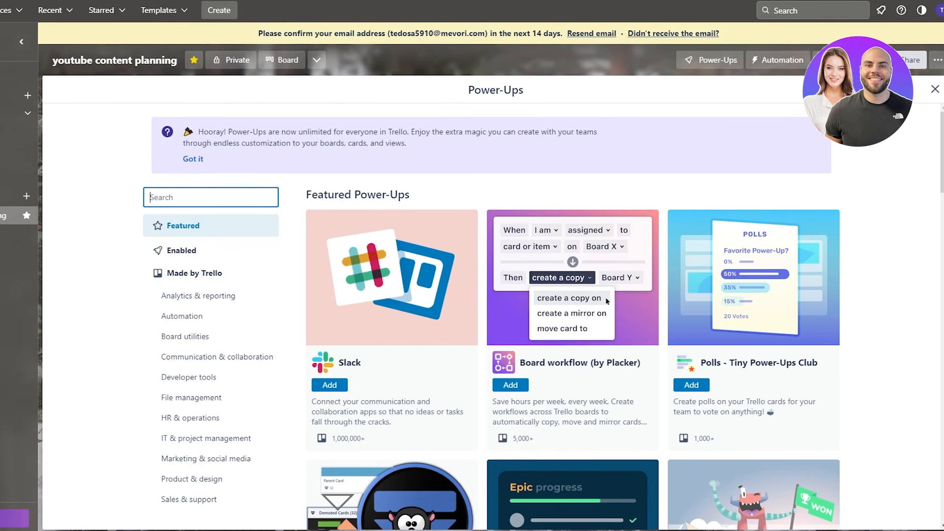
- Filter the directory to Made by Trello Power-Ups and scroll down to Voting
{"action": "left_click", "coordinate": [199, 274]}
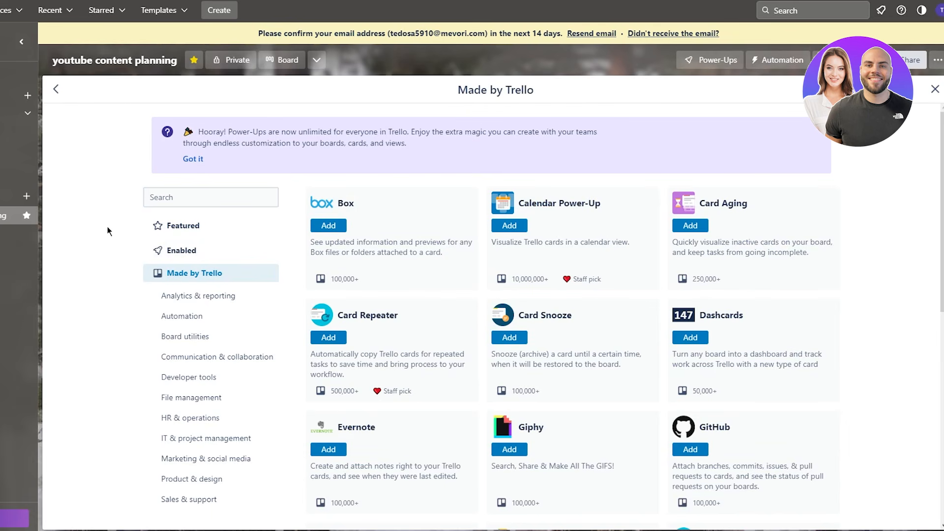
{"action": "scroll", "coordinate": [108, 226], "scroll_direction": "down", "scroll_amount": 9}
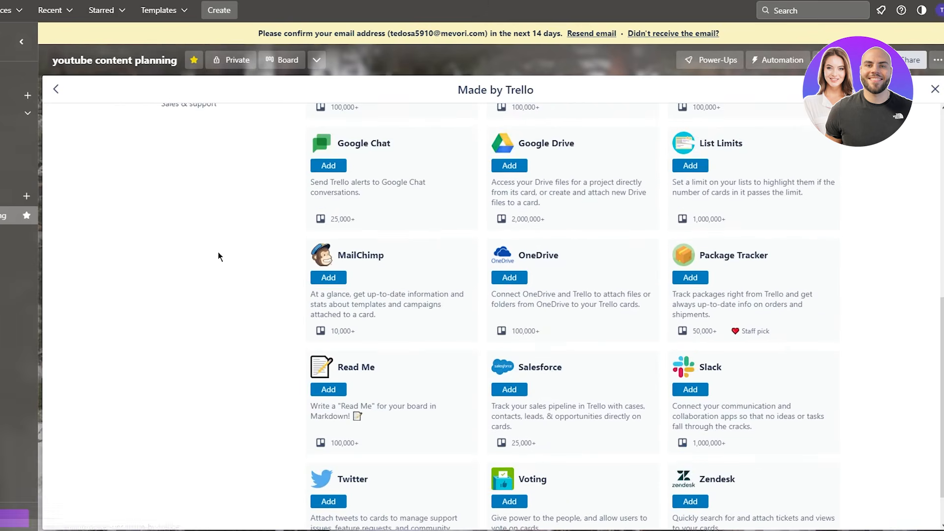
{"action": "scroll", "coordinate": [218, 253], "scroll_direction": "up", "scroll_amount": 10}
{"action": "scroll", "coordinate": [750, 307], "scroll_direction": "down", "scroll_amount": 2}
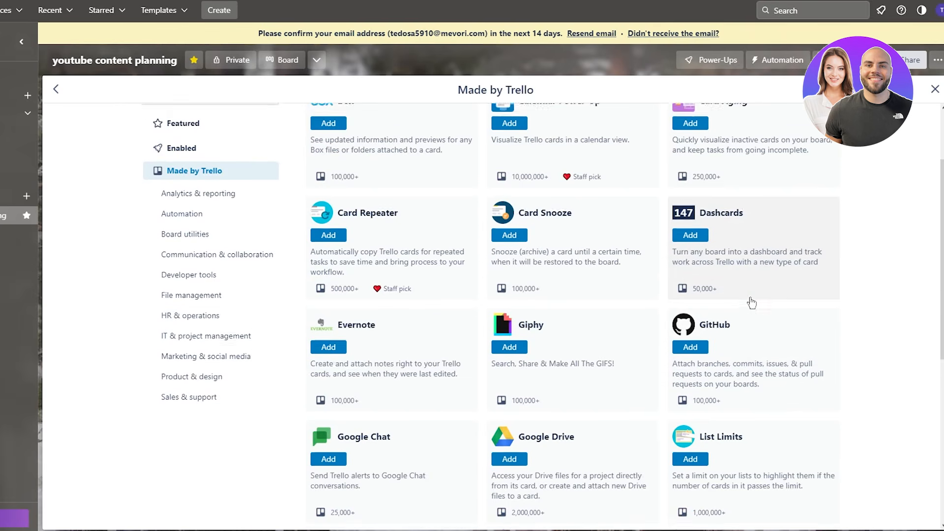
{"action": "scroll", "coordinate": [590, 335], "scroll_direction": "down", "scroll_amount": 5}
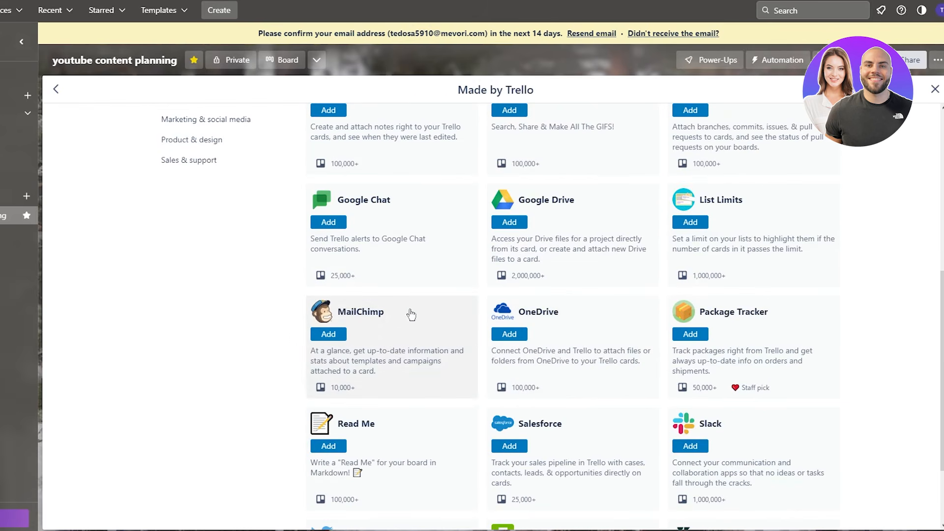
{"action": "scroll", "coordinate": [651, 320], "scroll_direction": "down", "scroll_amount": 2}
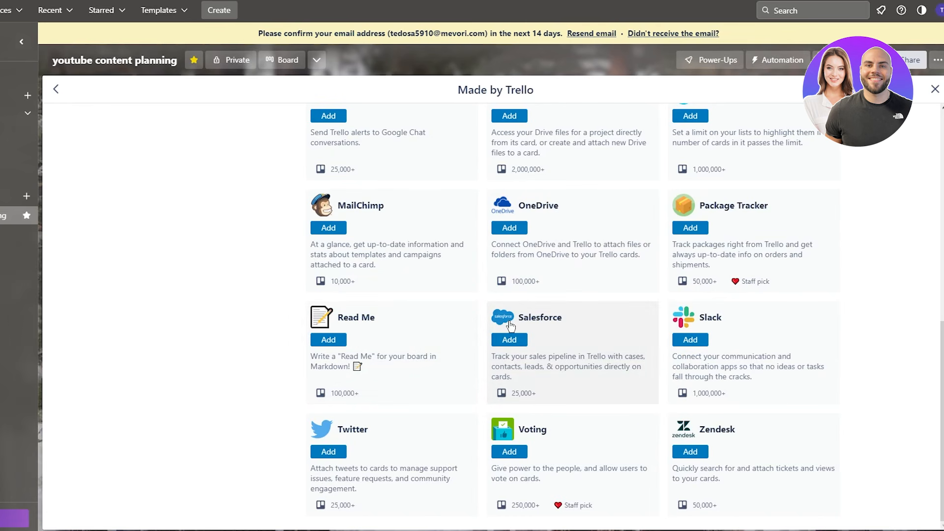
{"action": "scroll", "coordinate": [512, 327], "scroll_direction": "up", "scroll_amount": 5}
{"action": "scroll", "coordinate": [512, 327], "scroll_direction": "up", "scroll_amount": 5}
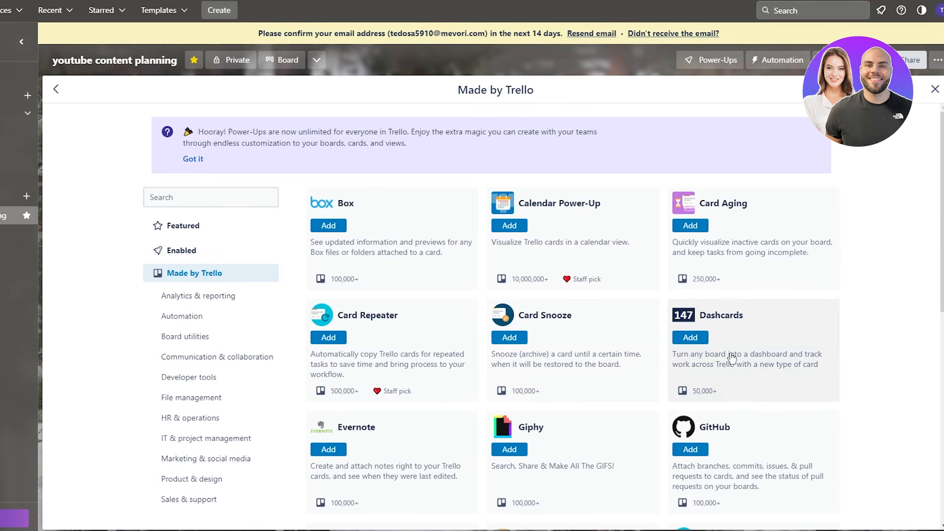
{"action": "scroll", "coordinate": [728, 354], "scroll_direction": "down", "scroll_amount": 9}
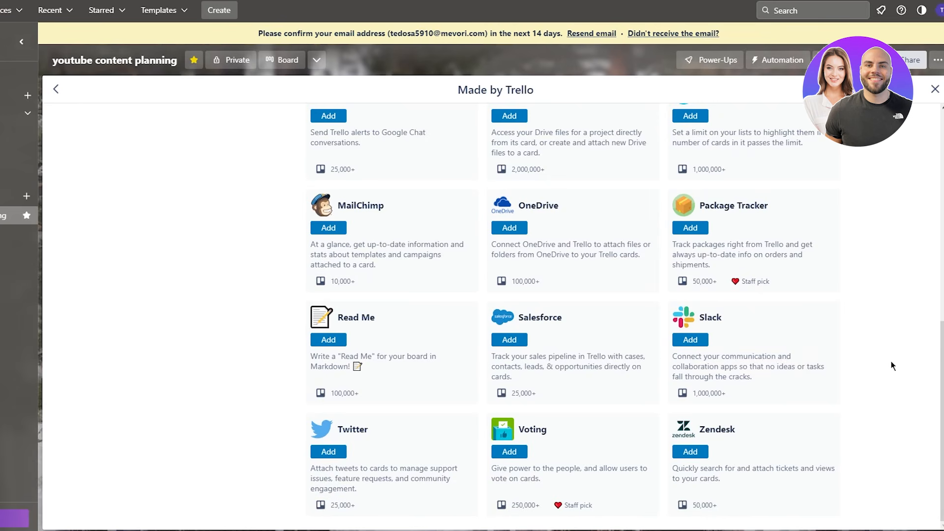
{"action": "scroll", "coordinate": [885, 357], "scroll_direction": "up", "scroll_amount": 8}
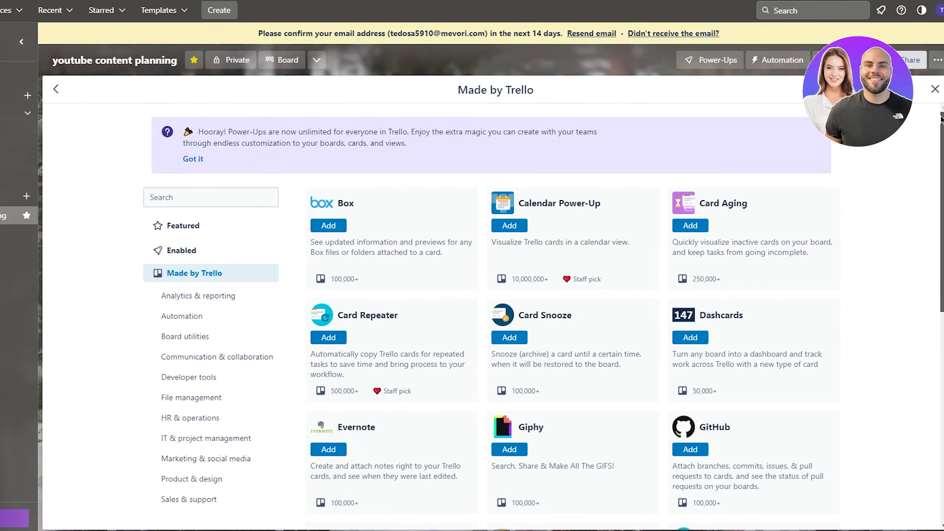
{"action": "scroll", "coordinate": [909, 148], "scroll_direction": "up", "scroll_amount": 1}
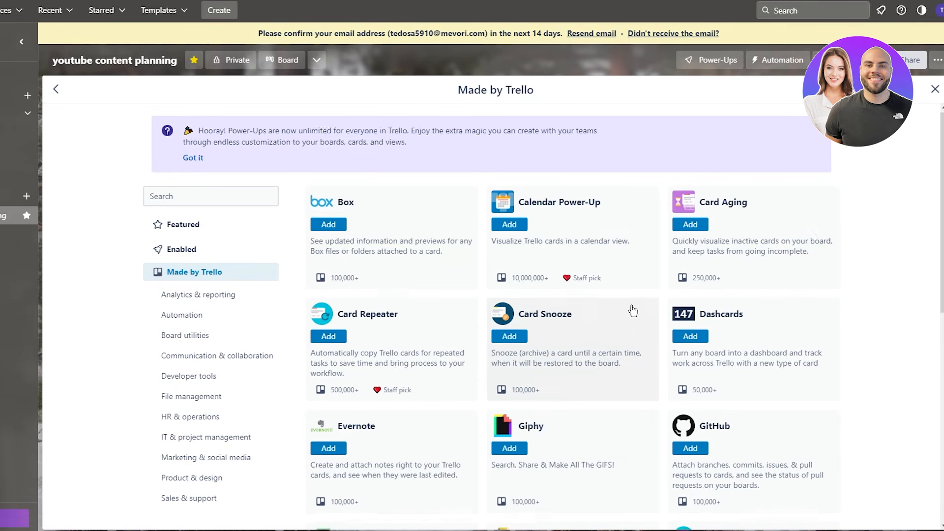
{"action": "scroll", "coordinate": [636, 315], "scroll_direction": "down", "scroll_amount": 9}
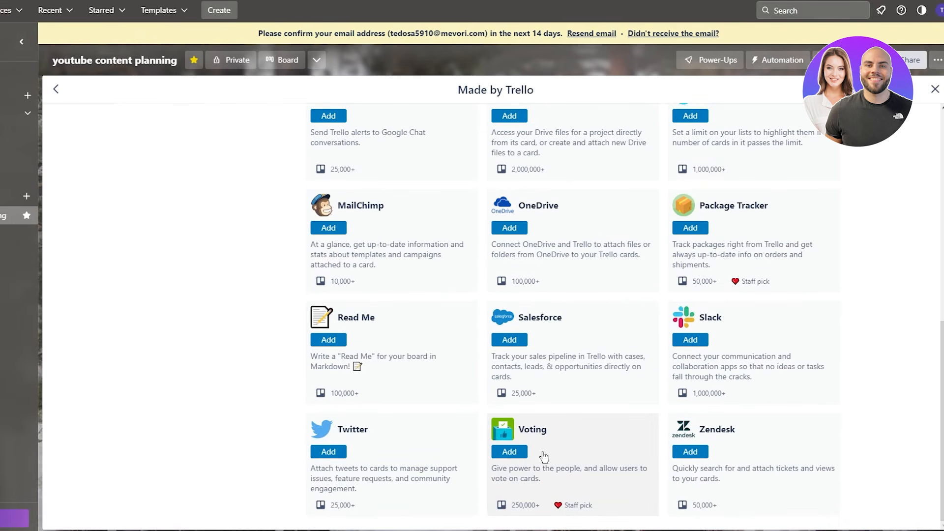
- Open the Voting Power-Up's details and highlight its description
{"action": "left_click", "coordinate": [580, 449]}
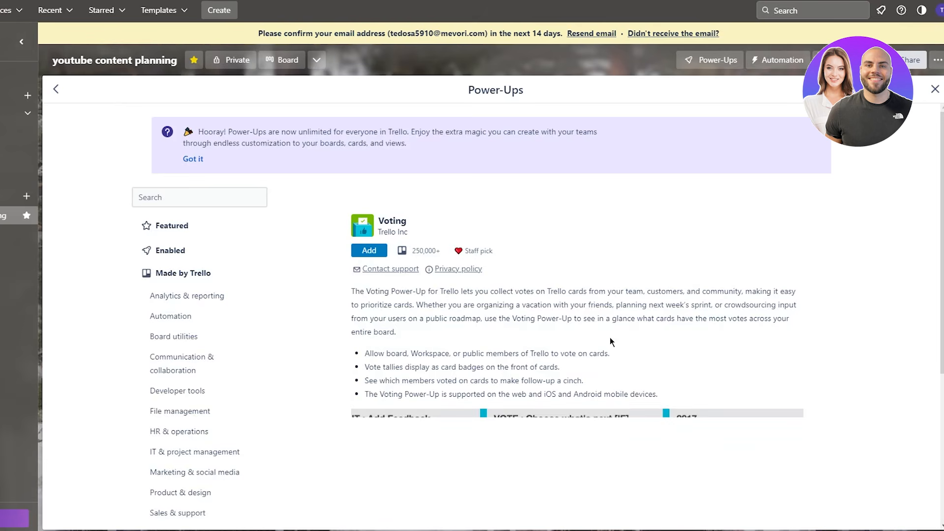
{"action": "scroll", "coordinate": [521, 332], "scroll_direction": "down", "scroll_amount": 2}
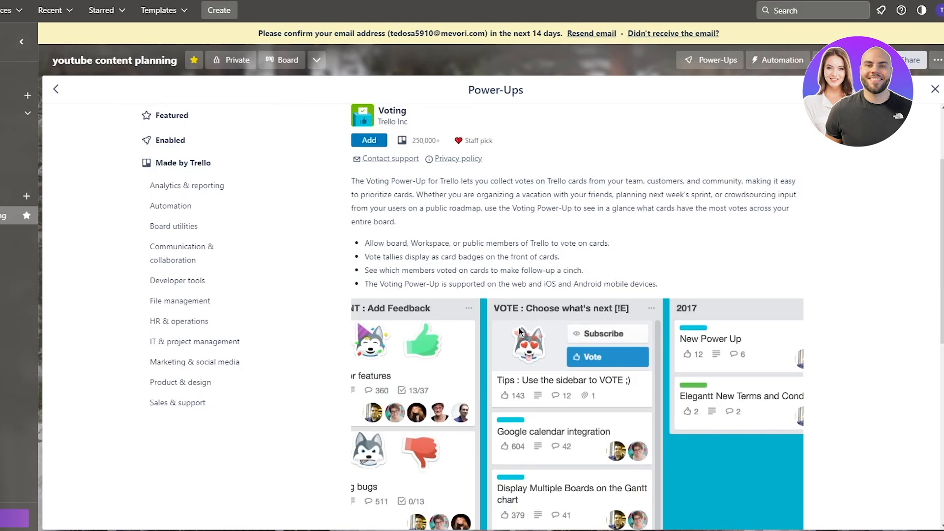
{"action": "left_click_drag", "start_coordinate": [351, 179], "coordinate": [537, 278]}
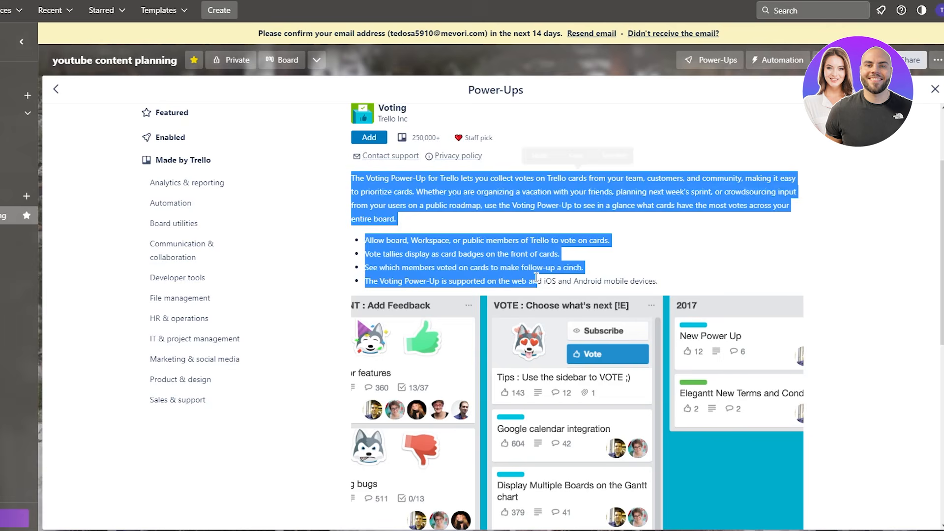
{"action": "left_click", "coordinate": [633, 278]}
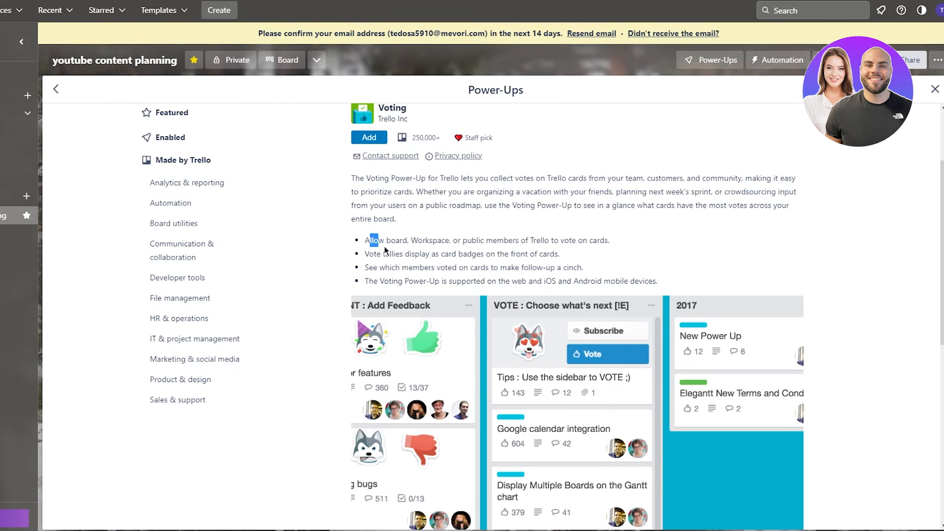
- Highlight the Voting feature points about card badges and front of cards, then scroll the demo
{"action": "left_click_drag", "start_coordinate": [364, 240], "coordinate": [485, 255]}
{"action": "left_click", "coordinate": [485, 257]}
{"action": "left_click_drag", "start_coordinate": [427, 260], "coordinate": [481, 260]}
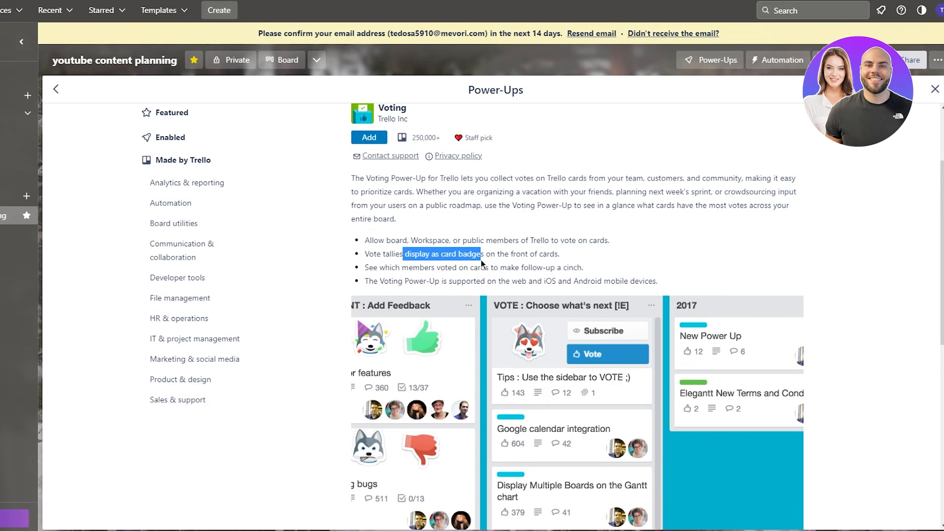
{"action": "left_click", "coordinate": [481, 259]}
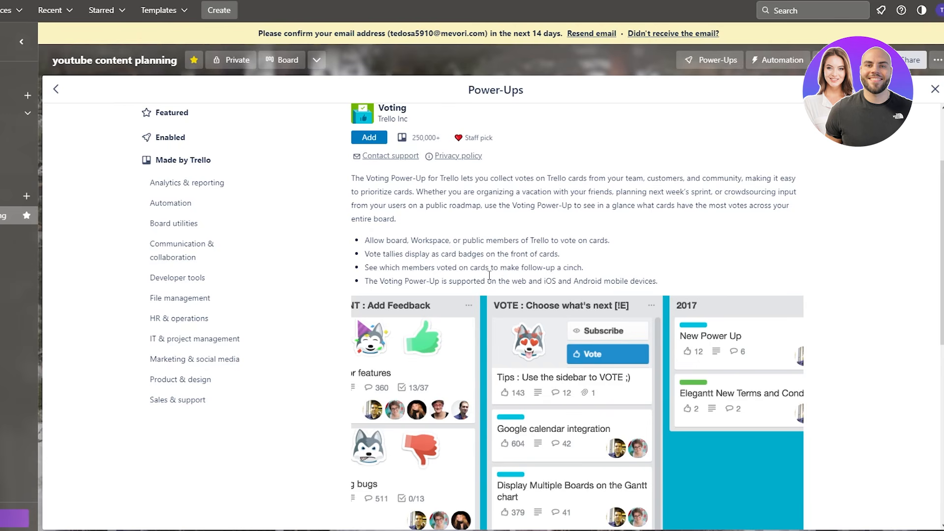
{"action": "left_click_drag", "start_coordinate": [560, 255], "coordinate": [509, 255]}
{"action": "left_click", "coordinate": [502, 266]}
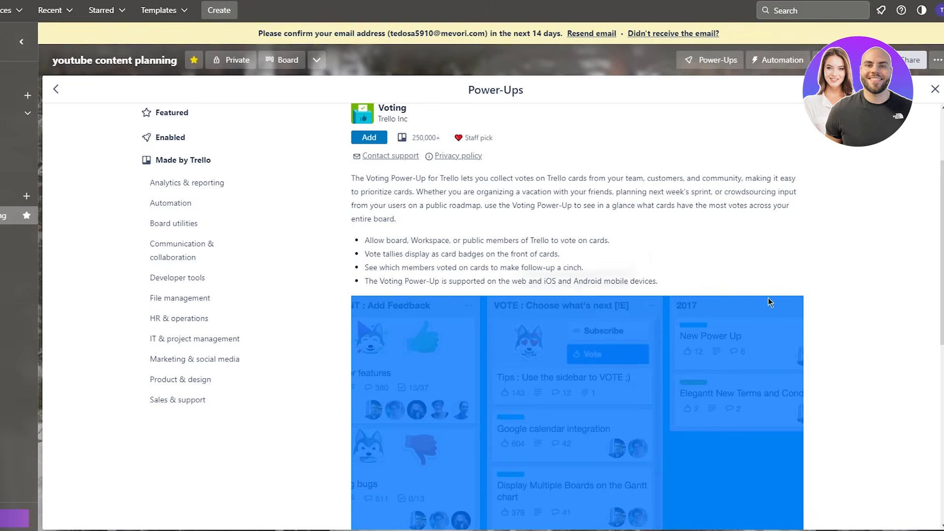
{"action": "scroll", "coordinate": [778, 258], "scroll_direction": "down", "scroll_amount": 5}
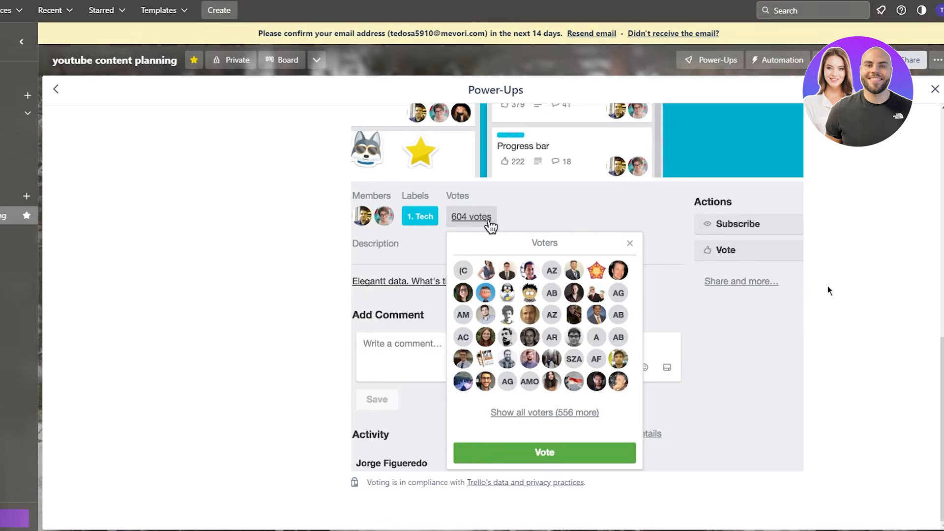
{"action": "scroll", "coordinate": [828, 289], "scroll_direction": "up", "scroll_amount": 7}
{"action": "scroll", "coordinate": [393, 258], "scroll_direction": "down", "scroll_amount": 9}
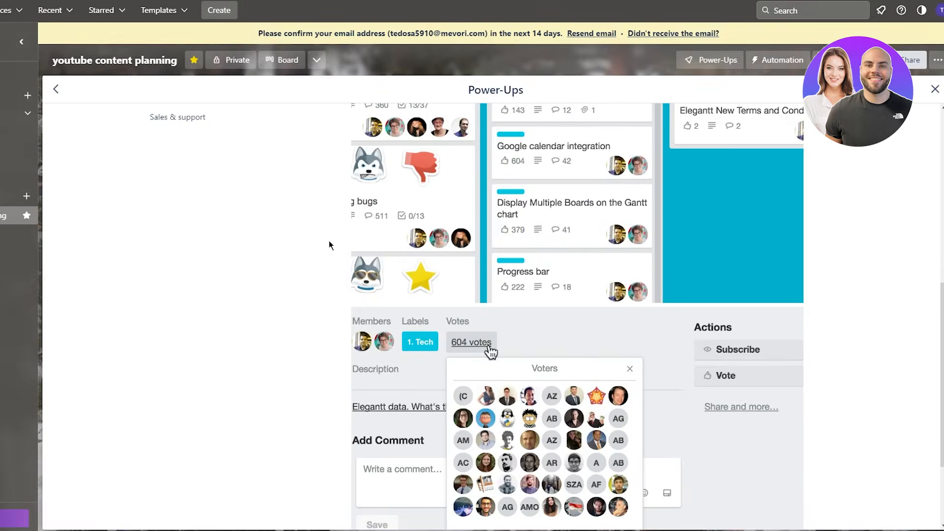
{"action": "scroll", "coordinate": [443, 276], "scroll_direction": "up", "scroll_amount": 5}
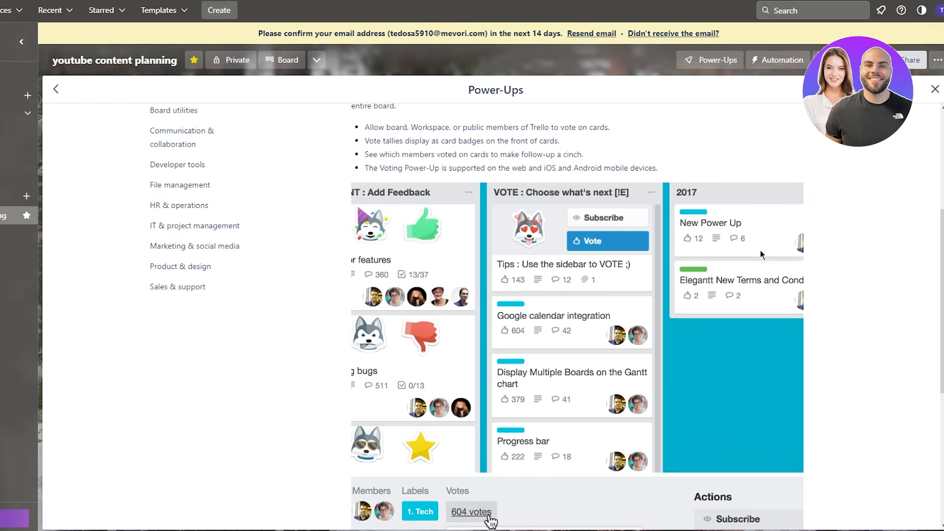
{"action": "scroll", "coordinate": [474, 236], "scroll_direction": "down", "scroll_amount": 5}
{"action": "scroll", "coordinate": [490, 227], "scroll_direction": "up", "scroll_amount": 8}
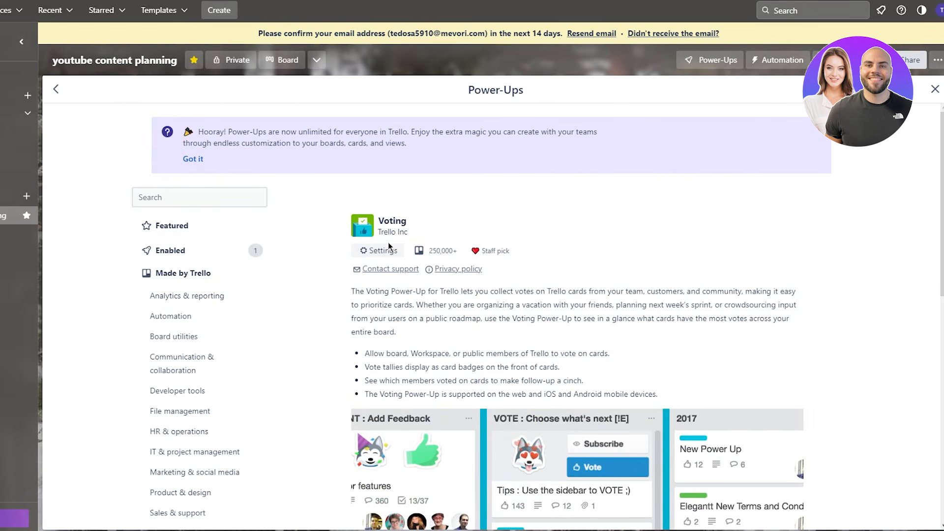
- Review the Voting Power-Up's editable settings, then close the Power-Ups window
{"action": "left_click", "coordinate": [384, 254]}
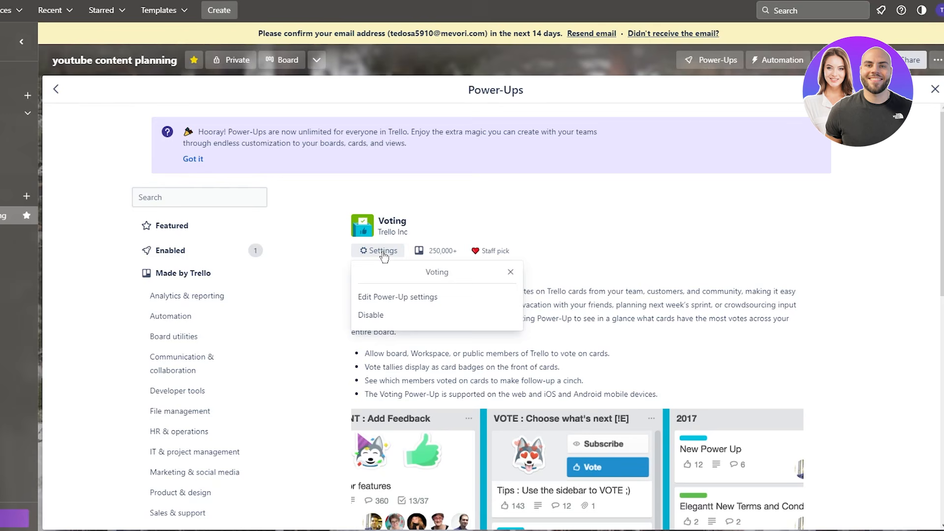
{"action": "left_click", "coordinate": [391, 297]}
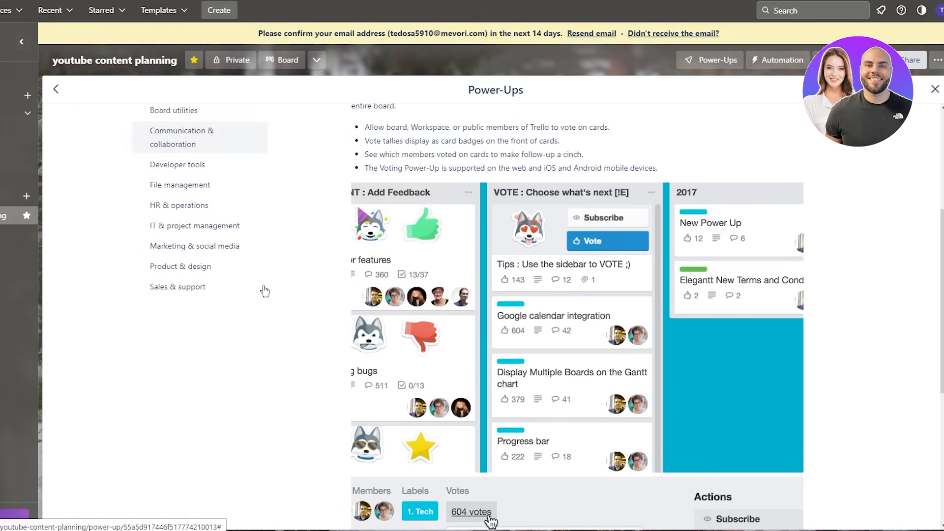
{"action": "scroll", "coordinate": [286, 287], "scroll_direction": "up", "scroll_amount": 3}
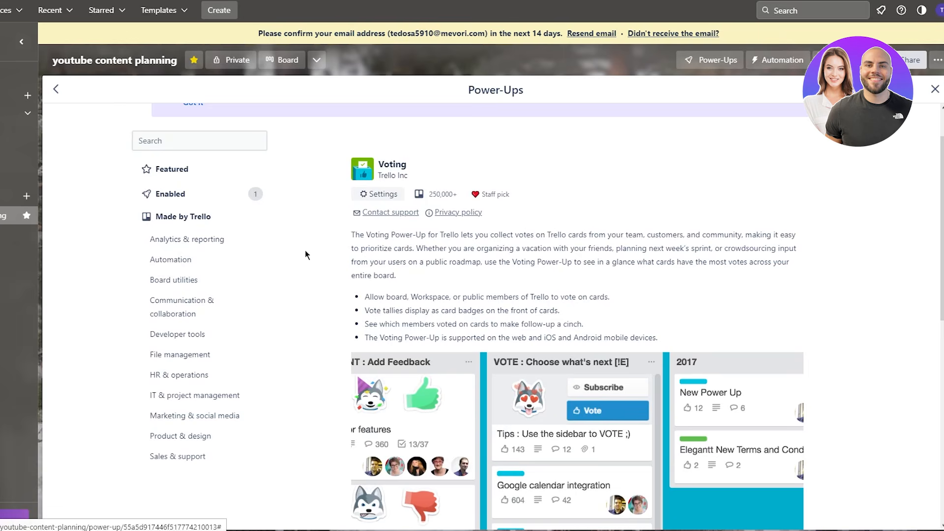
{"action": "scroll", "coordinate": [311, 250], "scroll_direction": "up", "scroll_amount": 2}
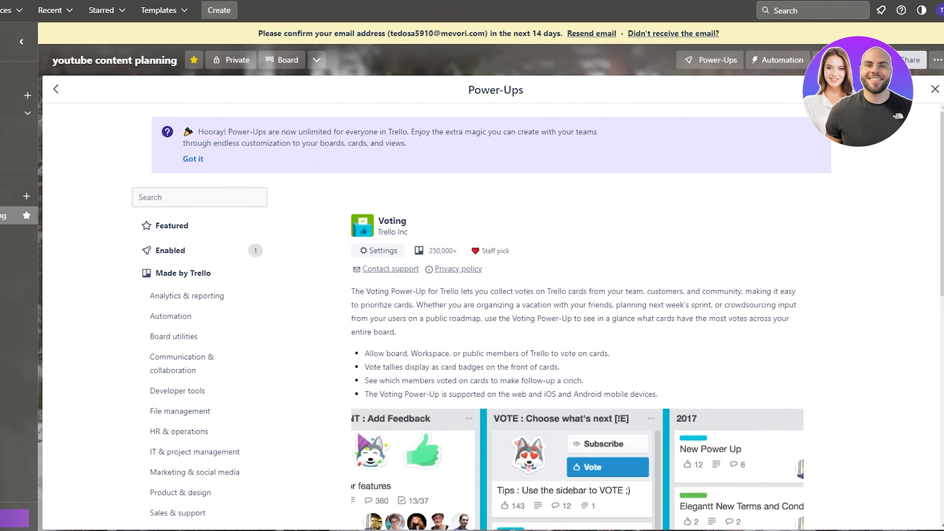
{"action": "left_click", "coordinate": [935, 89]}
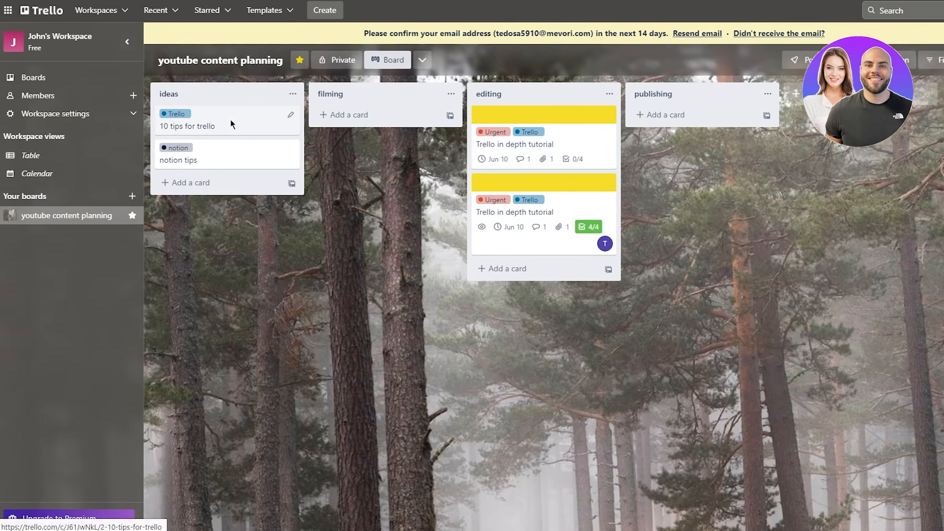
- Open the '10 tips for trello' card, test voting on and off, and start its description
{"action": "left_click", "coordinate": [233, 124]}
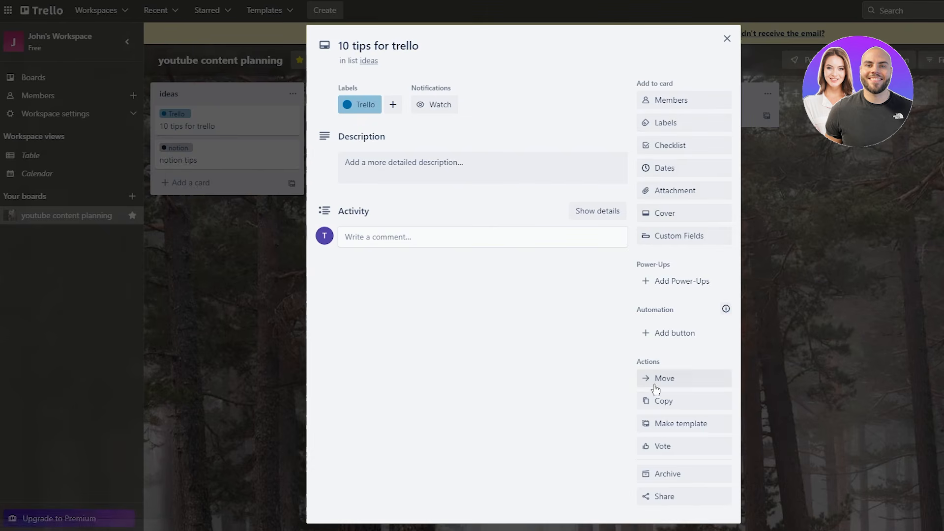
{"action": "left_click", "coordinate": [662, 447]}
{"action": "left_click", "coordinate": [662, 447]}
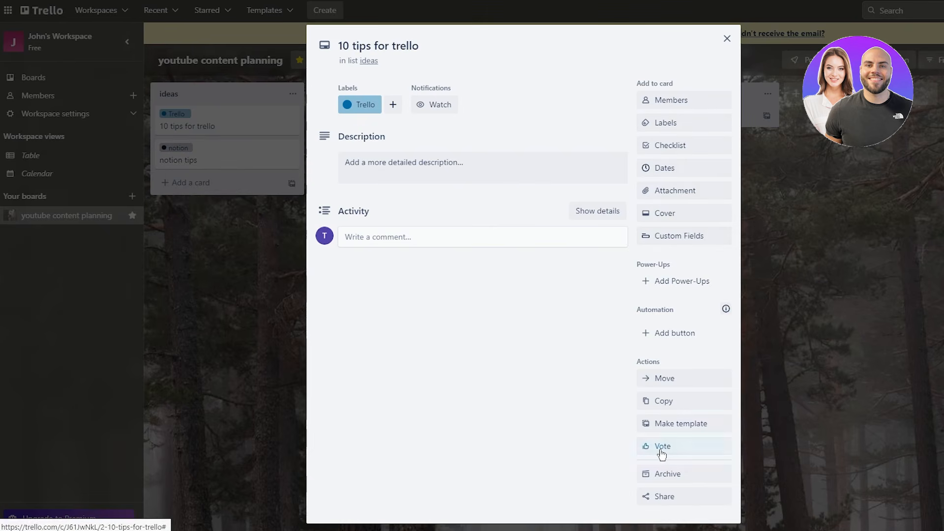
{"action": "left_click", "coordinate": [662, 450]}
{"action": "left_click", "coordinate": [662, 450]}
{"action": "left_click", "coordinate": [662, 450]}
{"action": "left_click", "coordinate": [662, 450]}
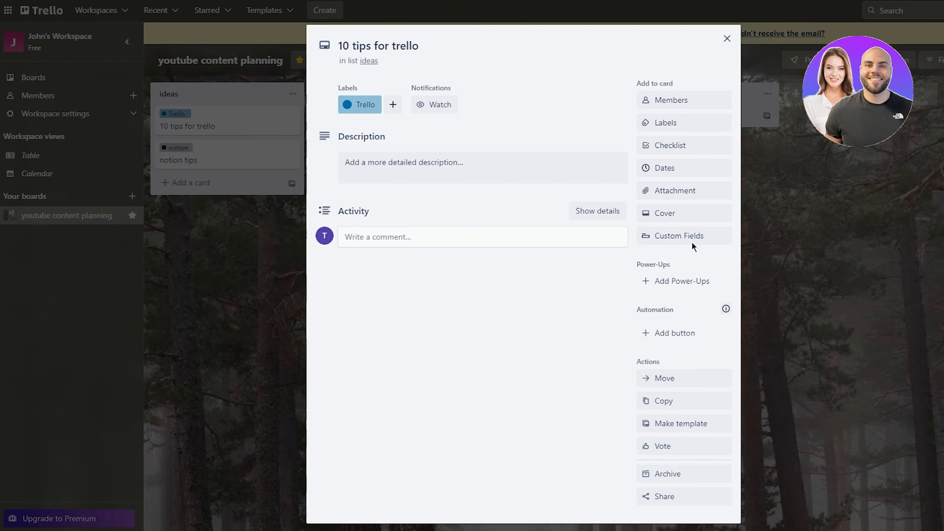
{"action": "left_click", "coordinate": [474, 171]}
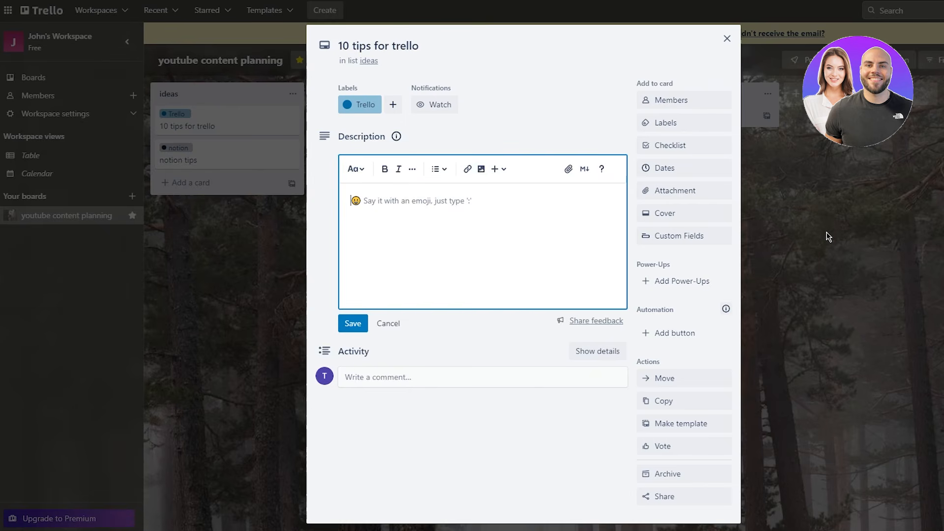
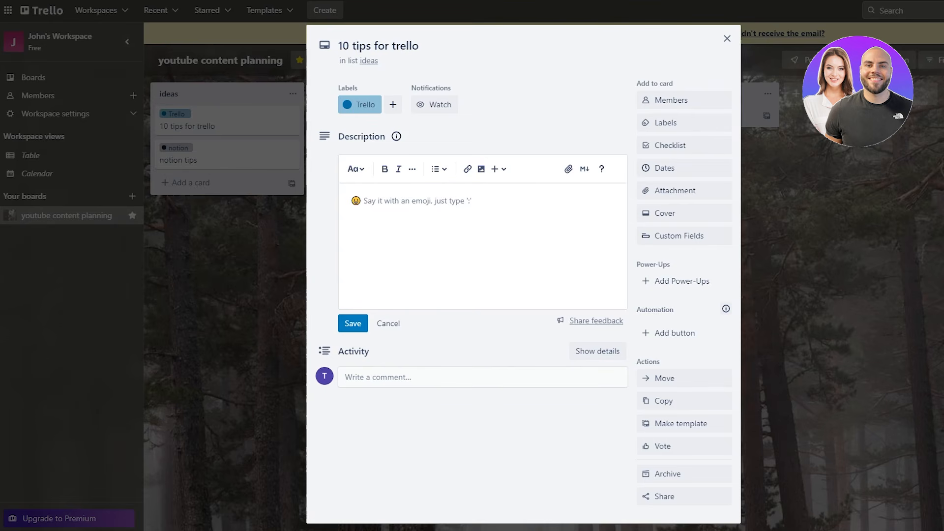
- Discard the empty description edit and close the '10 tips for trello' card
{"action": "left_click", "coordinate": [851, 155]}
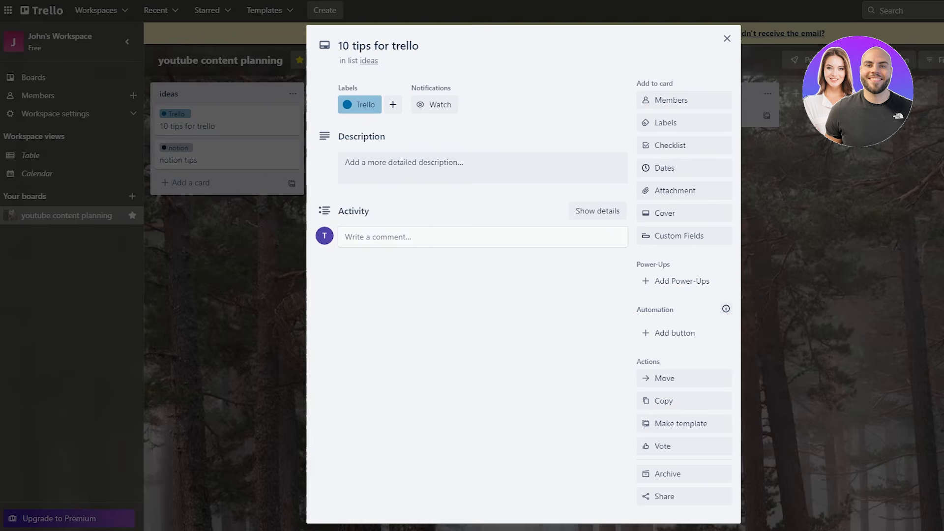
{"action": "left_click", "coordinate": [905, 181]}
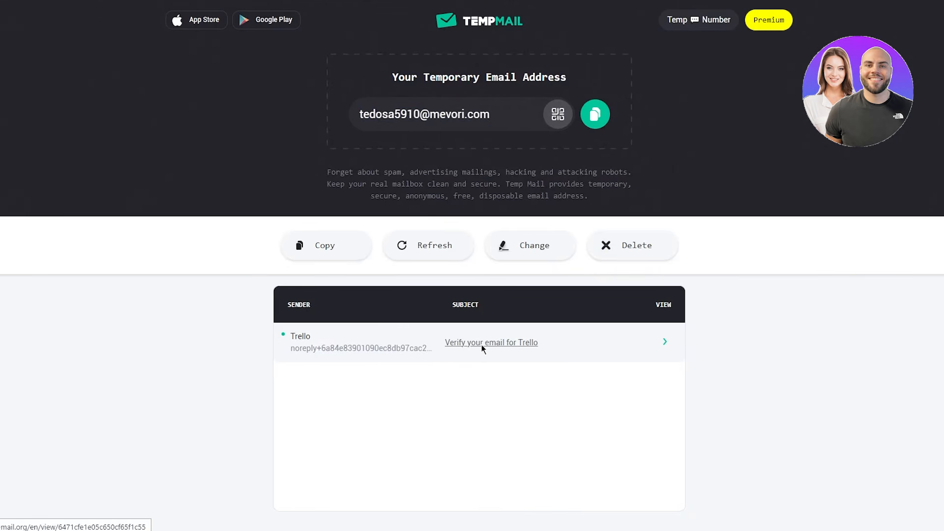
- Open the 'Verify your email for Trello' message in Temp Mail and scroll to its verify link
{"action": "left_click", "coordinate": [482, 344]}
{"action": "scroll", "coordinate": [600, 308], "scroll_direction": "down", "scroll_amount": 6}
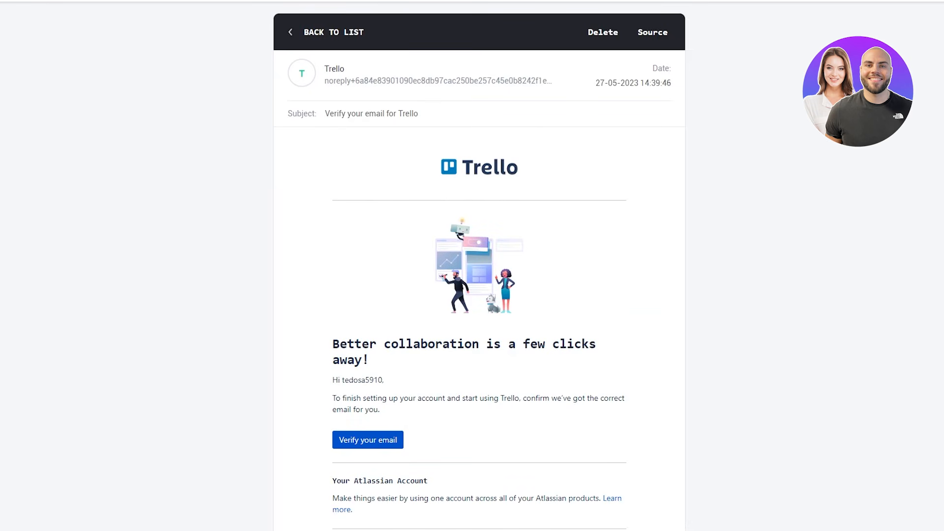
{"action": "scroll", "coordinate": [452, 391], "scroll_direction": "down", "scroll_amount": 3}
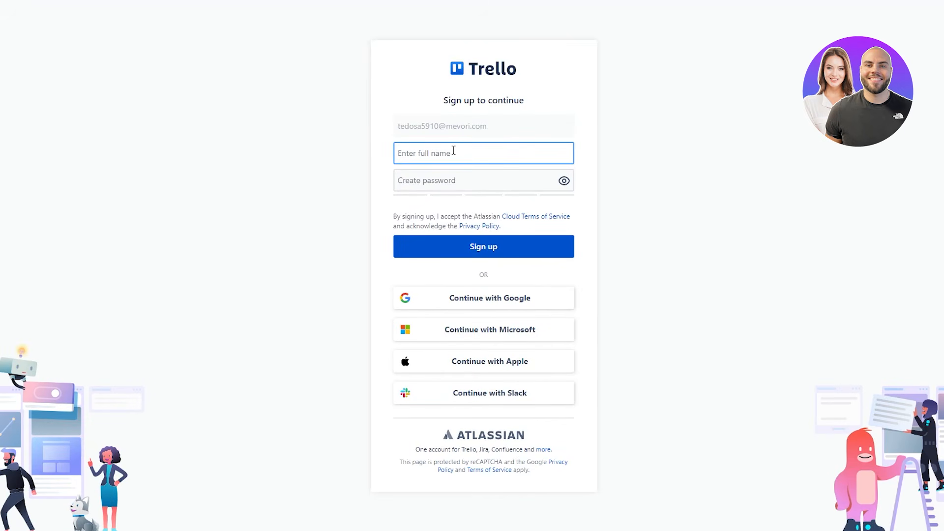
- Enter a full name and account password on the Trello sign-up form and submit it
{"action": "left_click", "coordinate": [453, 151]}
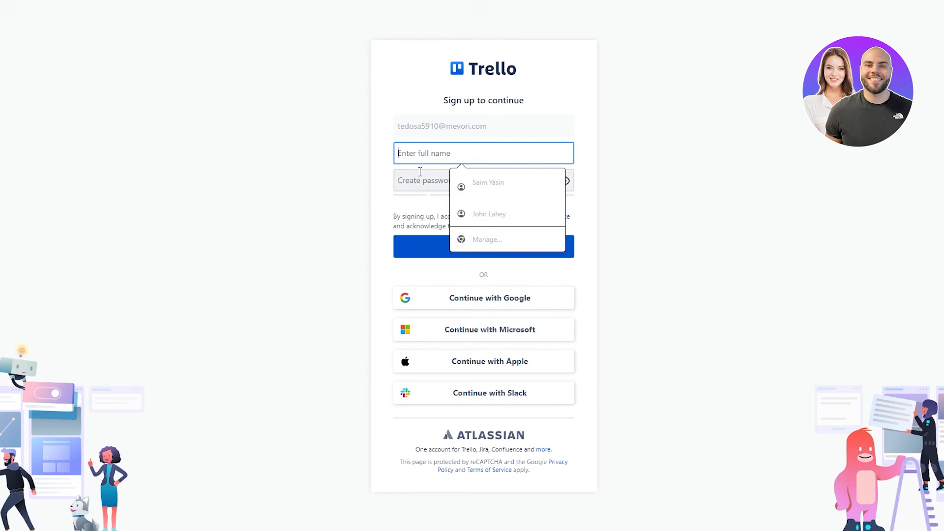
{"action": "type", "text": "hf"}
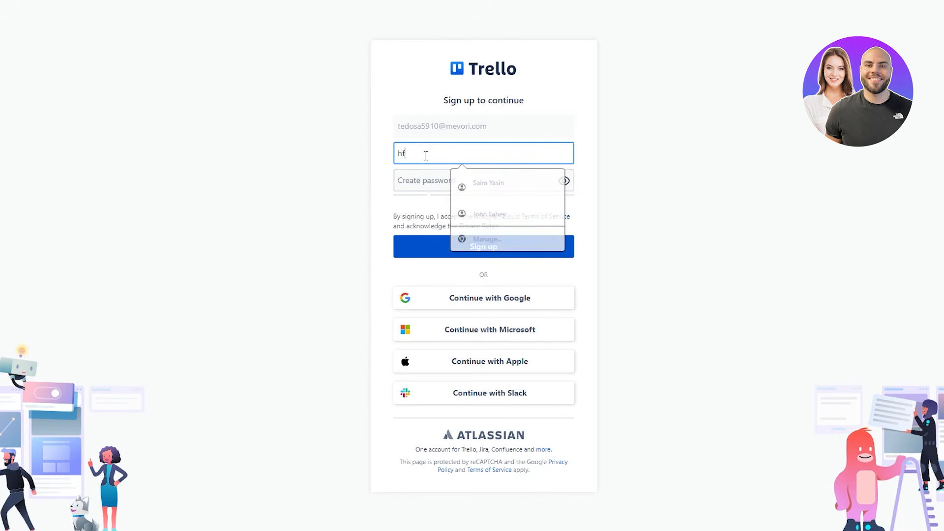
{"action": "type", "text": "ugf gfjyf"}
{"action": "left_click", "coordinate": [479, 181]}
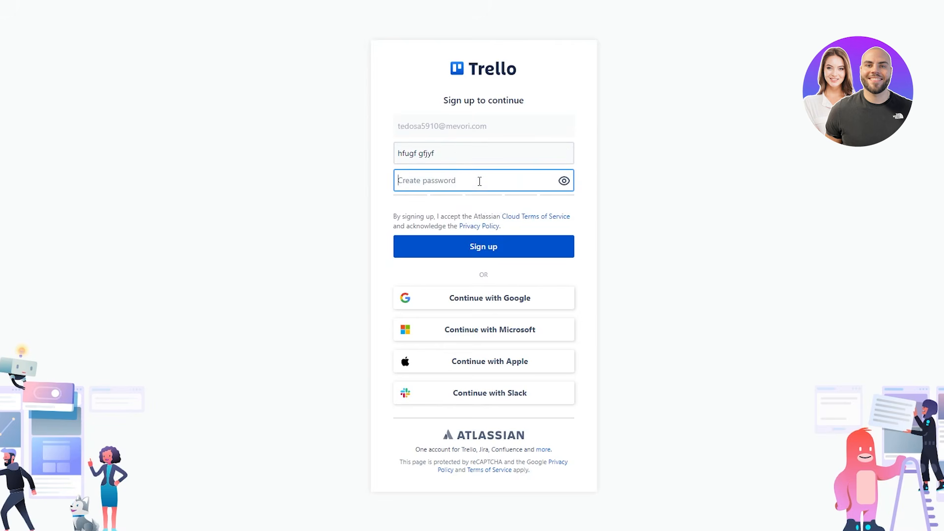
{"action": "type", "text": "1234"}
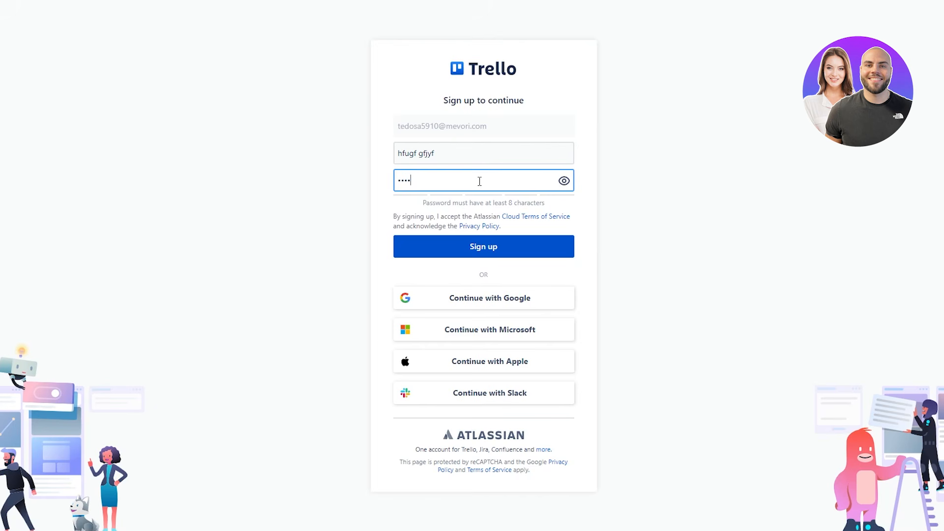
{"action": "type", "text": "567890"}
{"action": "key", "text": "Return"}
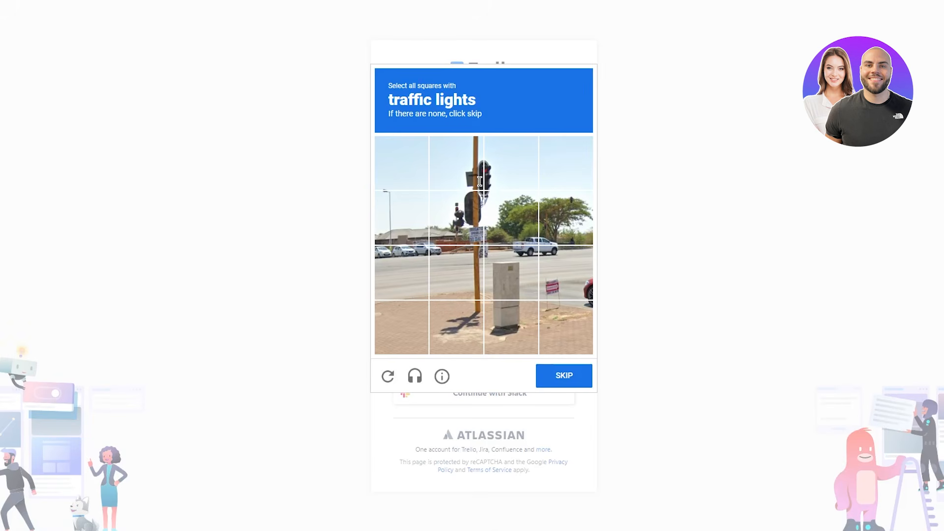
- Answer the traffic-lights image challenge by marking three tiles and submitting
{"action": "left_click", "coordinate": [467, 166]}
{"action": "left_click", "coordinate": [509, 162]}
{"action": "left_click", "coordinate": [460, 216]}
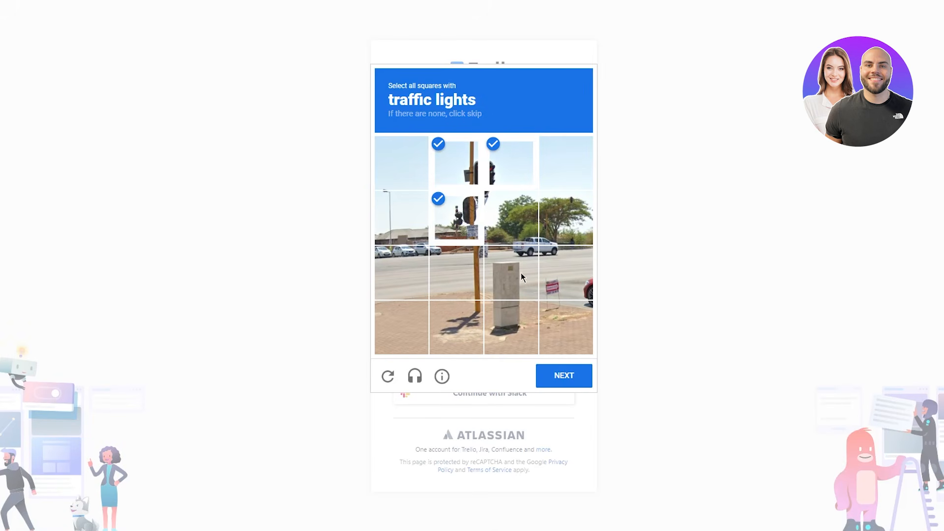
{"action": "left_click", "coordinate": [561, 376]}
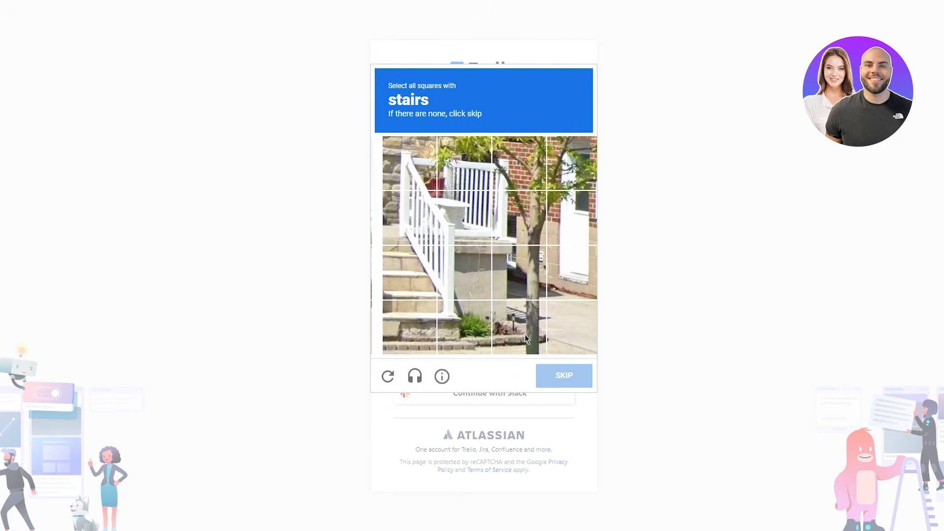
- Request new challenges, then mark the four motorcycle tiles and submit
{"action": "left_click", "coordinate": [387, 379]}
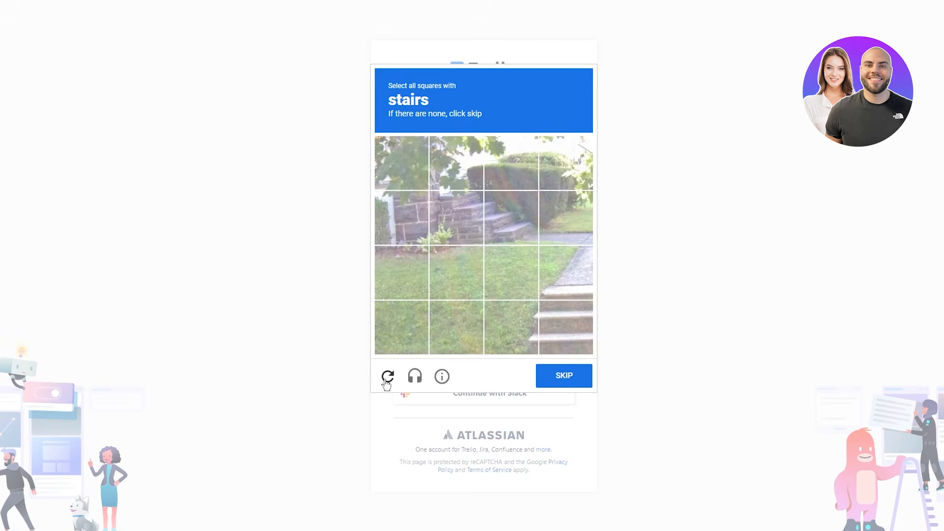
{"action": "left_click", "coordinate": [387, 380]}
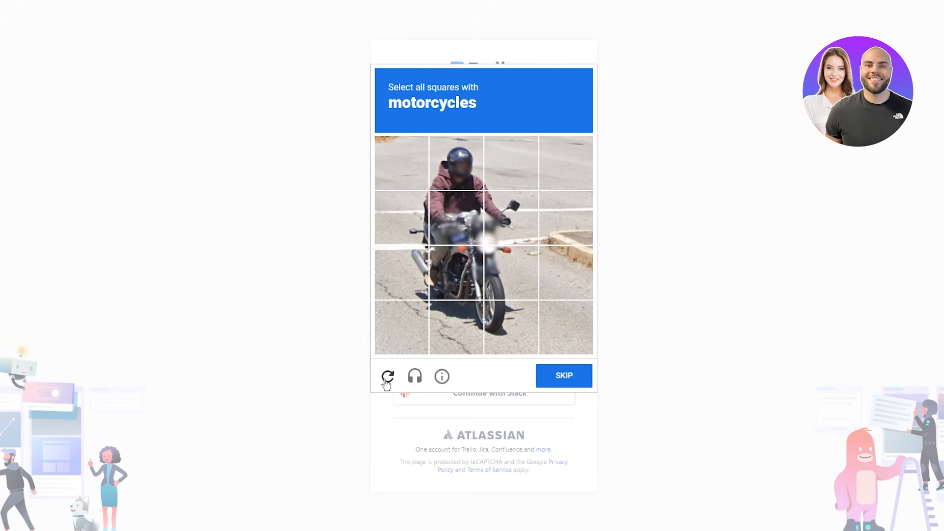
{"action": "left_click", "coordinate": [456, 217]}
{"action": "left_click", "coordinate": [512, 217]}
{"action": "left_click", "coordinate": [456, 272]}
{"action": "left_click", "coordinate": [511, 272]}
{"action": "left_click", "coordinate": [563, 376]}
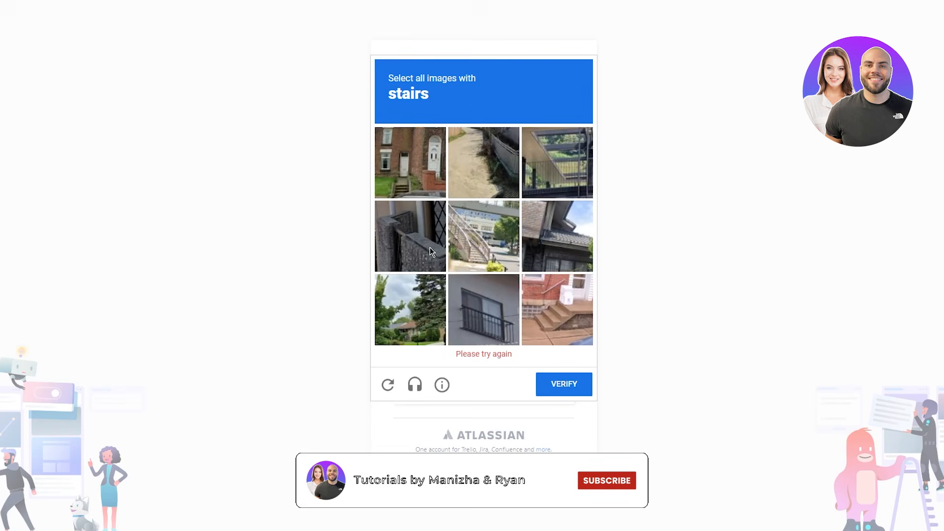
- Mark the three stairs images and submit the final verification
{"action": "left_click", "coordinate": [427, 178]}
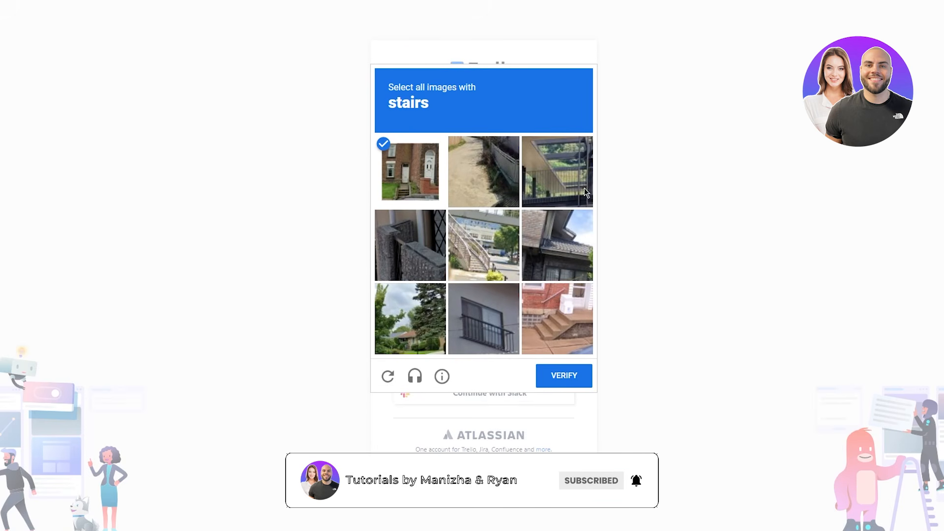
{"action": "left_click", "coordinate": [556, 295]}
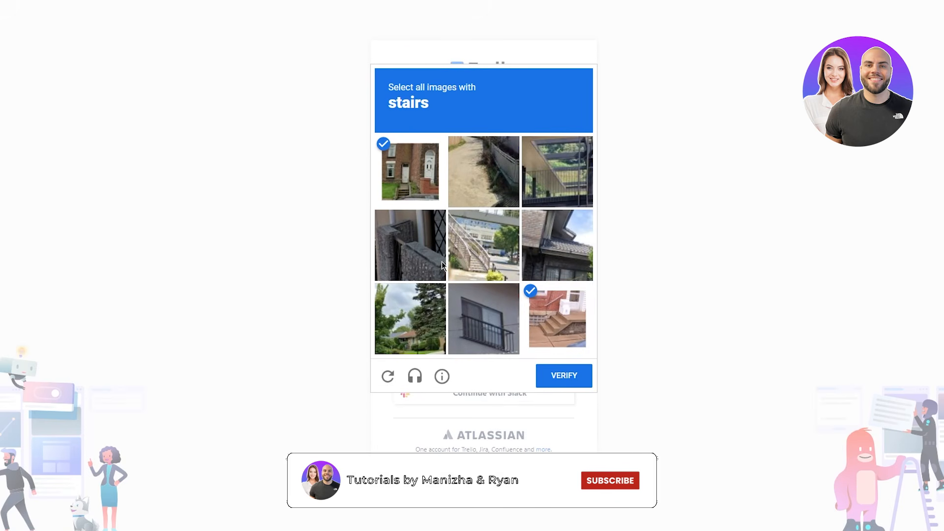
{"action": "left_click", "coordinate": [487, 256]}
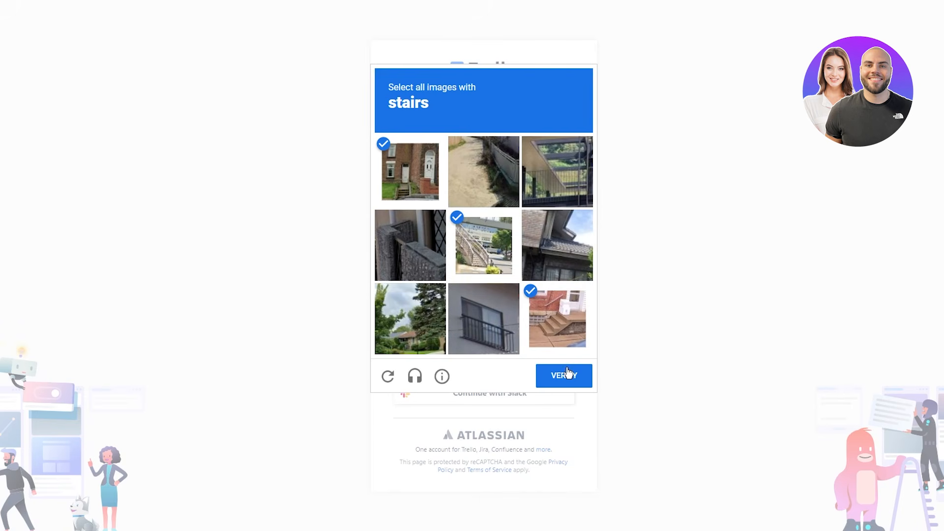
{"action": "left_click", "coordinate": [558, 382]}
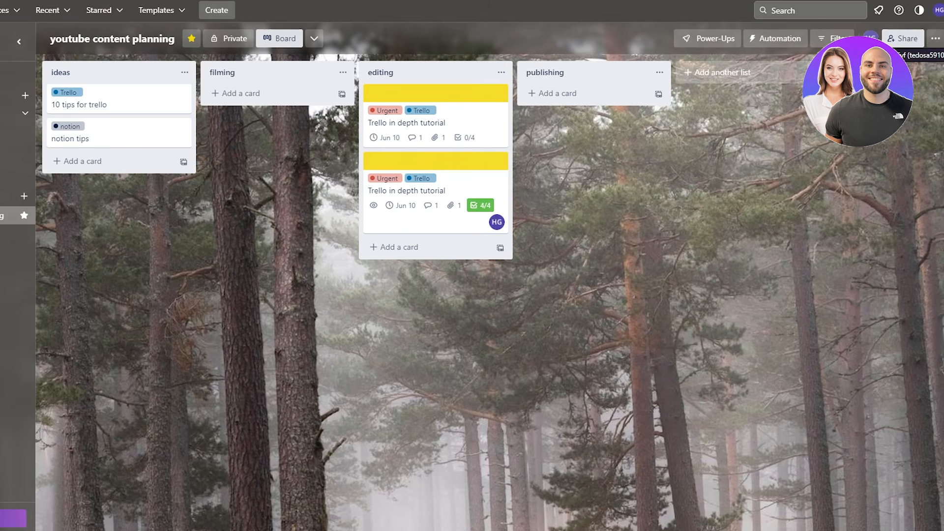
- Open the Automation dropdown in the youtube content planning board header
{"action": "left_click", "coordinate": [775, 39]}
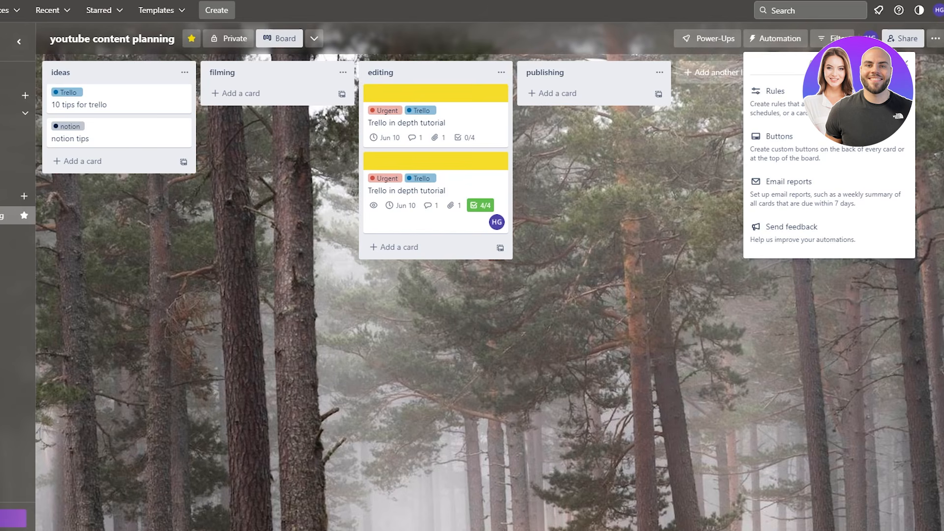
- Go to the Automation page's Rules section, look it over, and begin a new rule
{"action": "left_click", "coordinate": [802, 92]}
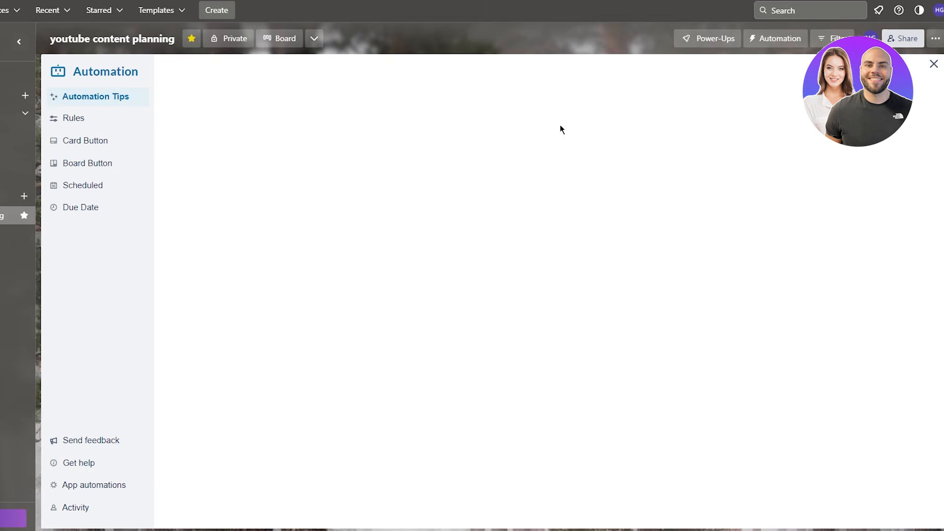
{"action": "left_click", "coordinate": [74, 118]}
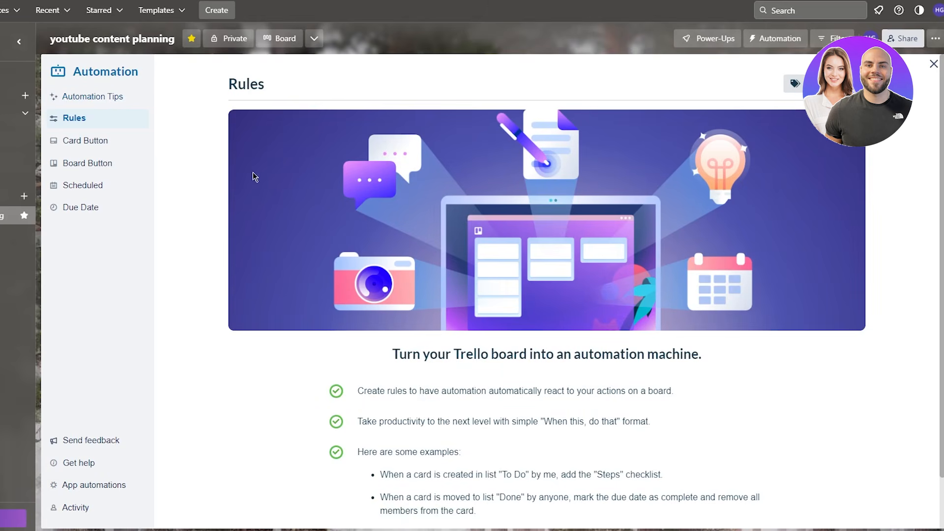
{"action": "scroll", "coordinate": [236, 158], "scroll_direction": "down", "scroll_amount": 1}
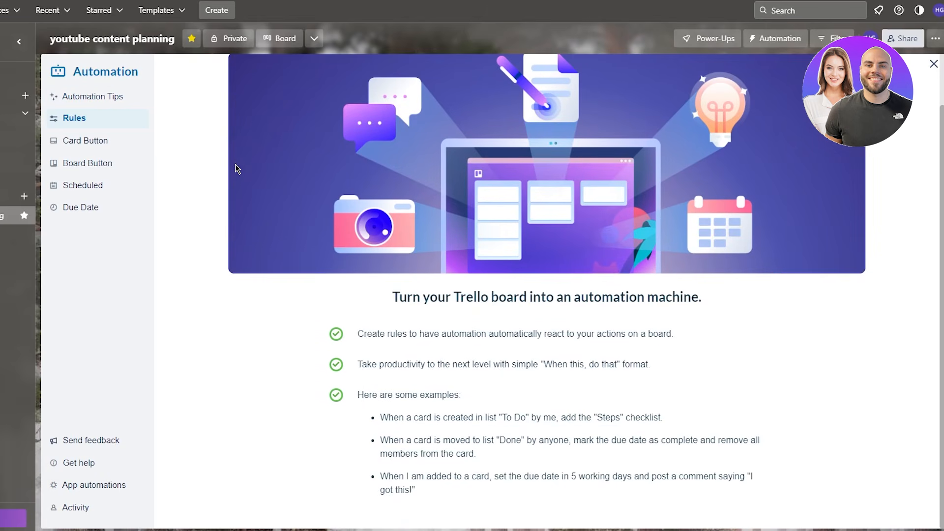
{"action": "left_click_drag", "start_coordinate": [592, 297], "coordinate": [431, 298]}
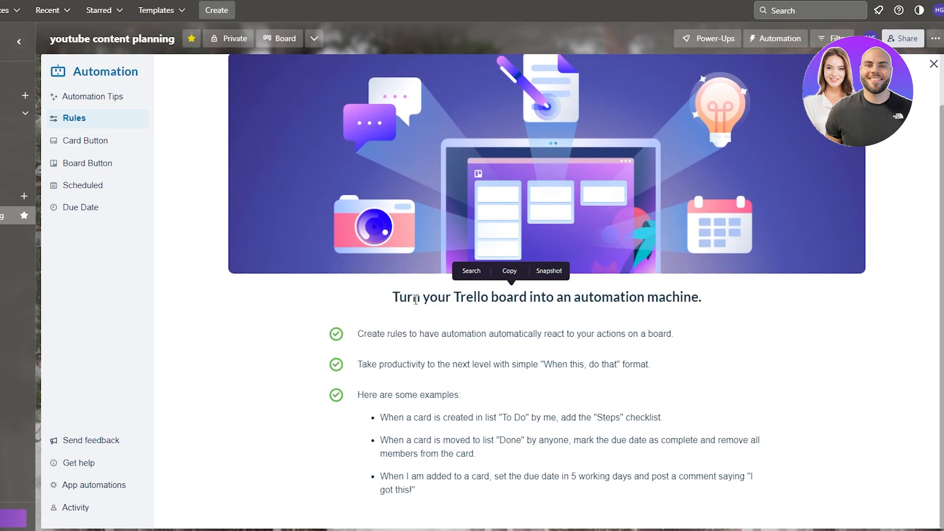
{"action": "left_click", "coordinate": [365, 305]}
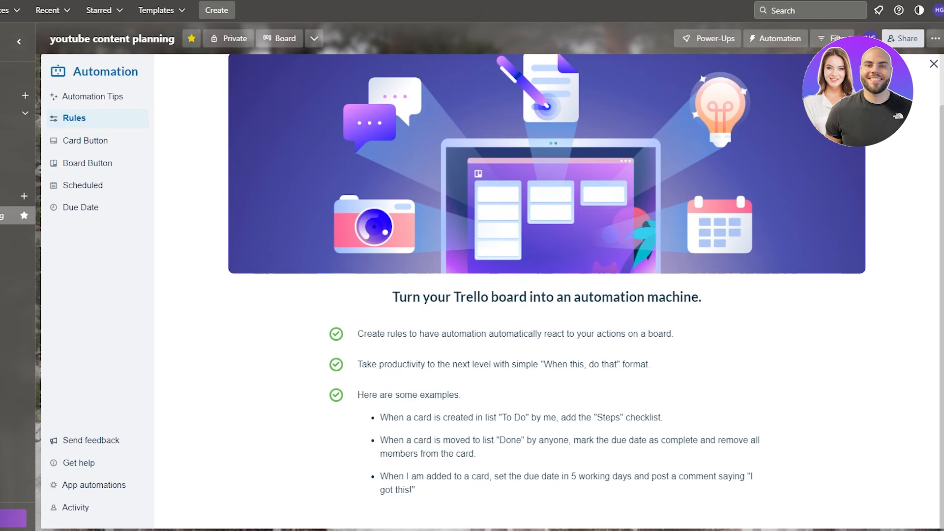
{"action": "scroll", "coordinate": [684, 295], "scroll_direction": "up", "scroll_amount": 2}
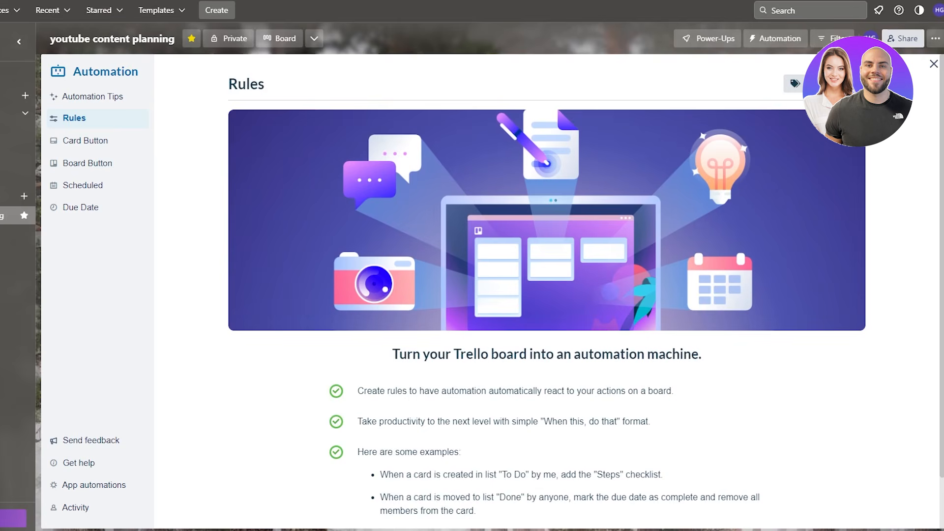
{"action": "left_click", "coordinate": [836, 84]}
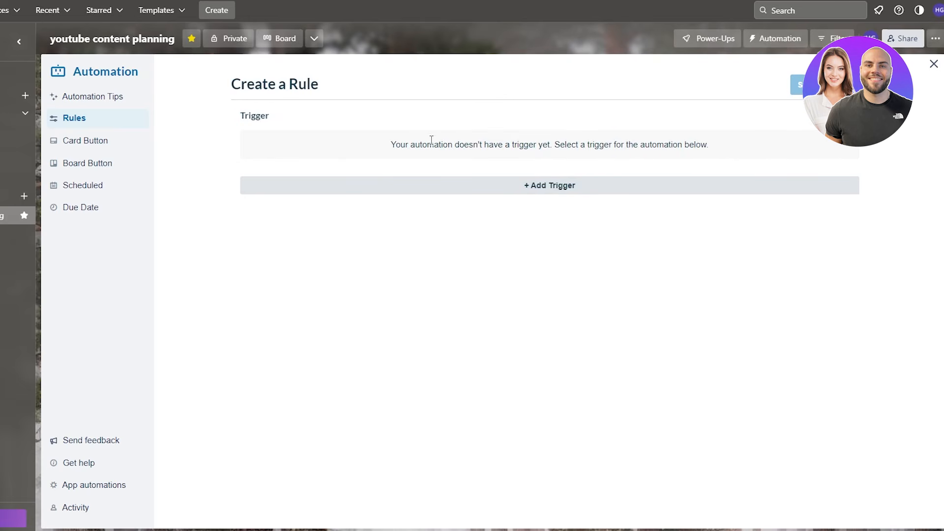
{"action": "left_click", "coordinate": [541, 143]}
{"action": "left_click", "coordinate": [573, 185]}
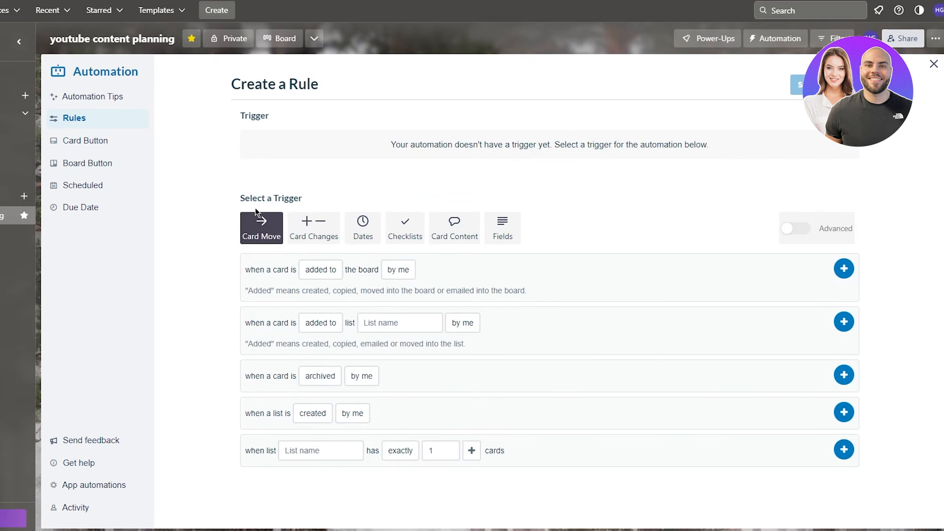
{"action": "left_click_drag", "start_coordinate": [240, 198], "coordinate": [394, 196]}
{"action": "left_click", "coordinate": [393, 196]}
{"action": "left_click", "coordinate": [315, 227]}
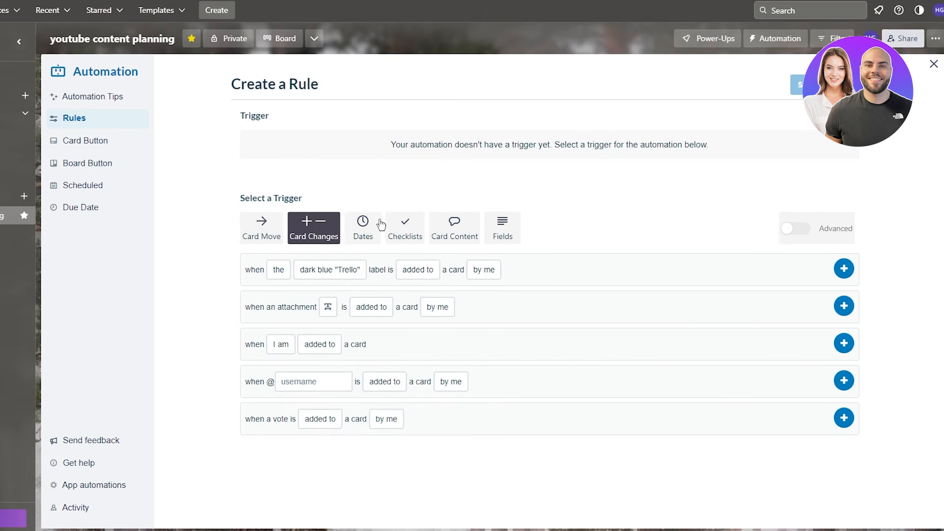
{"action": "left_click", "coordinate": [363, 227]}
{"action": "left_click", "coordinate": [397, 226]}
{"action": "left_click", "coordinate": [454, 227]}
{"action": "left_click", "coordinate": [502, 227]}
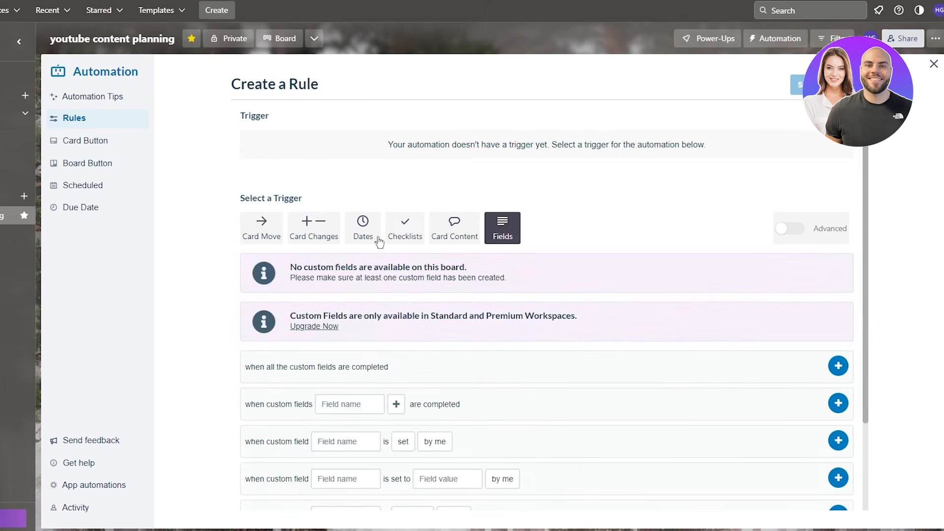
{"action": "left_click", "coordinate": [364, 231]}
{"action": "left_click", "coordinate": [268, 230]}
{"action": "left_click", "coordinate": [313, 229]}
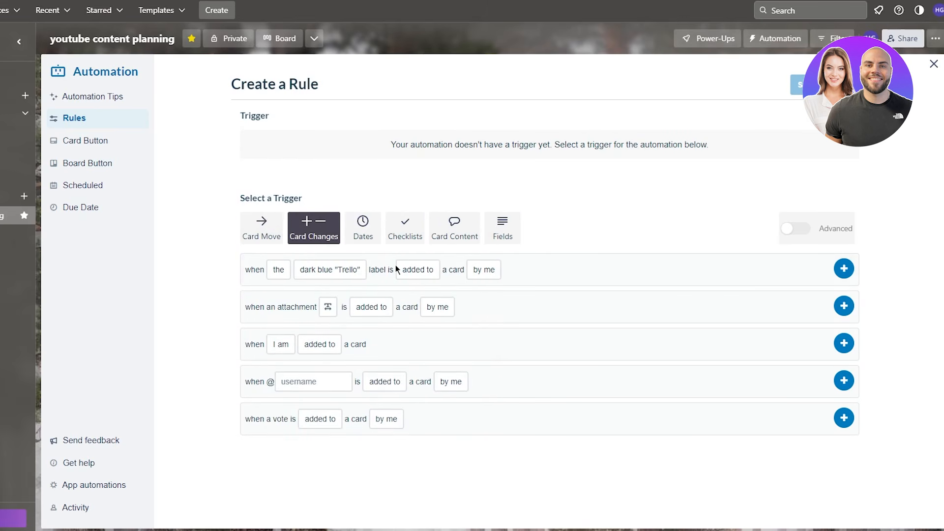
{"action": "left_click", "coordinate": [353, 229]}
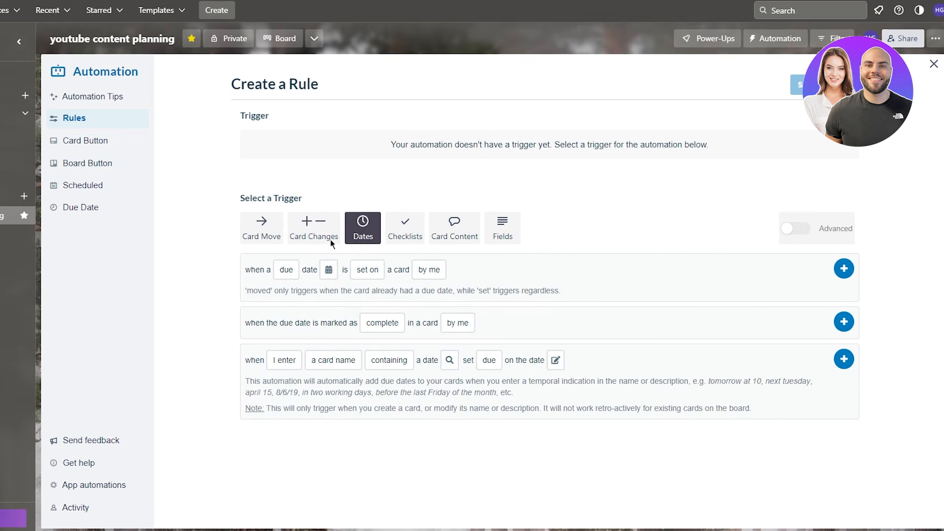
{"action": "left_click_drag", "start_coordinate": [333, 243], "coordinate": [566, 402]}
{"action": "left_click", "coordinate": [199, 311]}
{"action": "left_click", "coordinate": [429, 270]}
{"action": "left_click", "coordinate": [467, 241]}
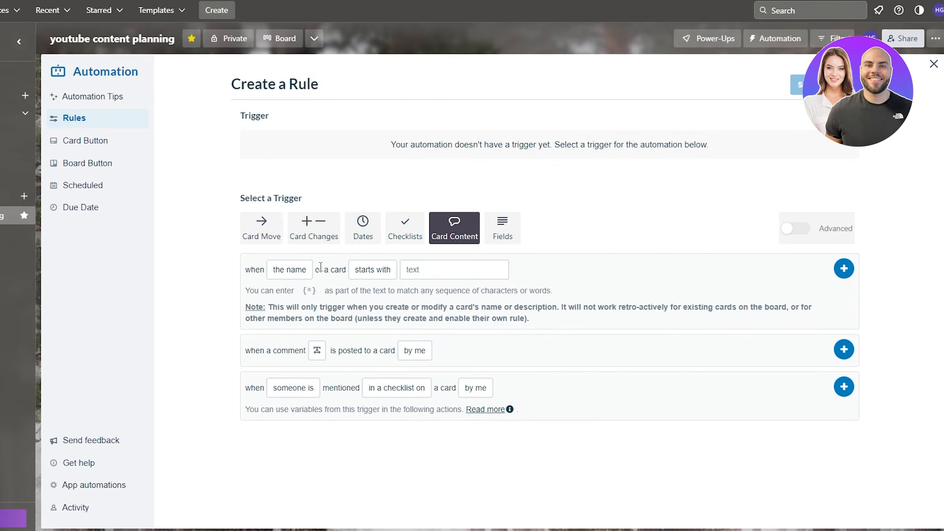
{"action": "left_click_drag", "start_coordinate": [256, 280], "coordinate": [444, 312]}
{"action": "left_click", "coordinate": [727, 393]}
{"action": "left_click", "coordinate": [503, 232]}
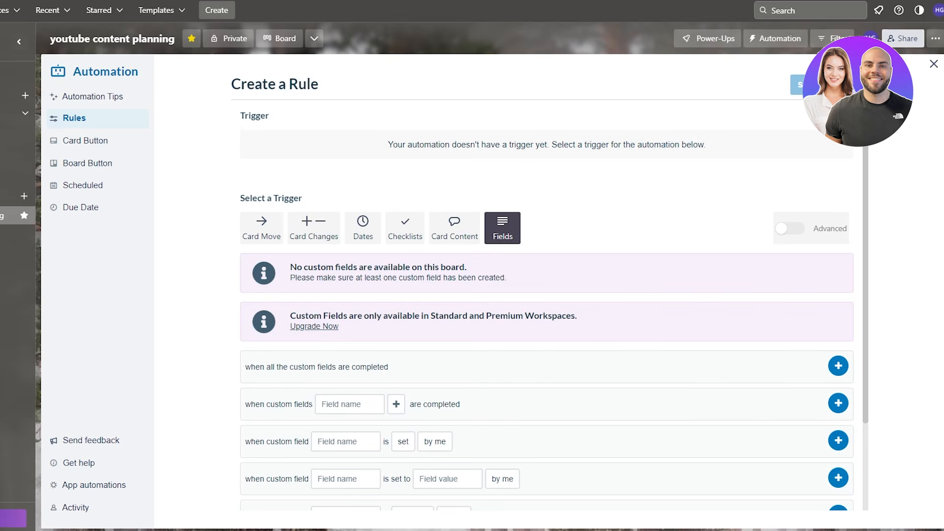
{"action": "left_click", "coordinate": [266, 232]}
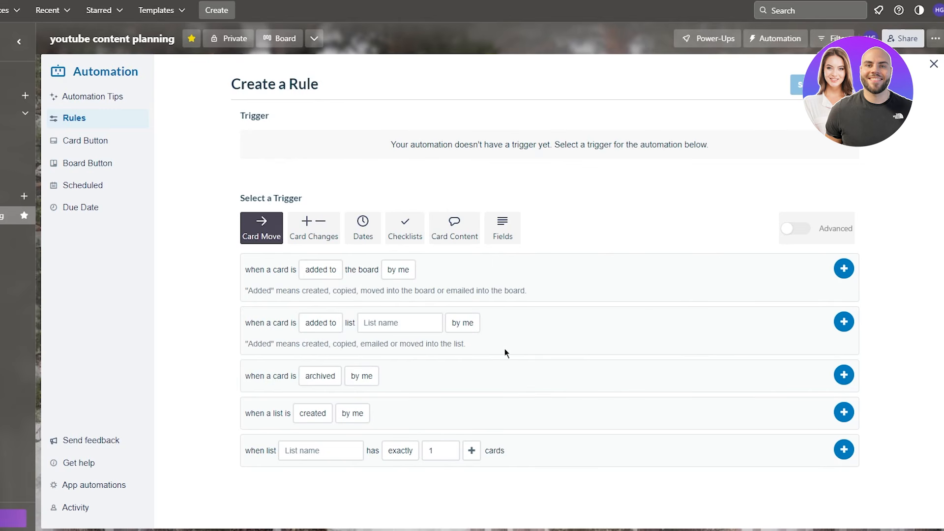
- Set the rule trigger to a card added to list filming by anyone and add it
{"action": "left_click", "coordinate": [408, 323]}
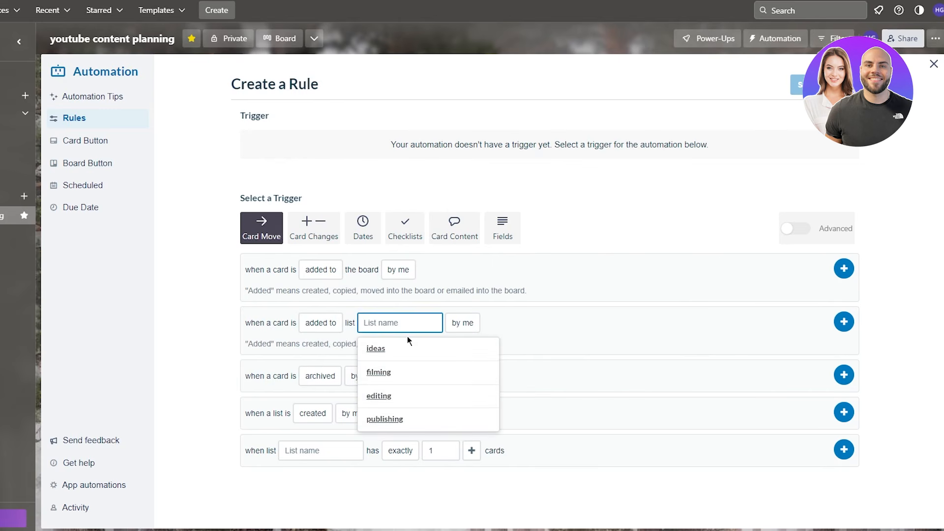
{"action": "left_click", "coordinate": [404, 379]}
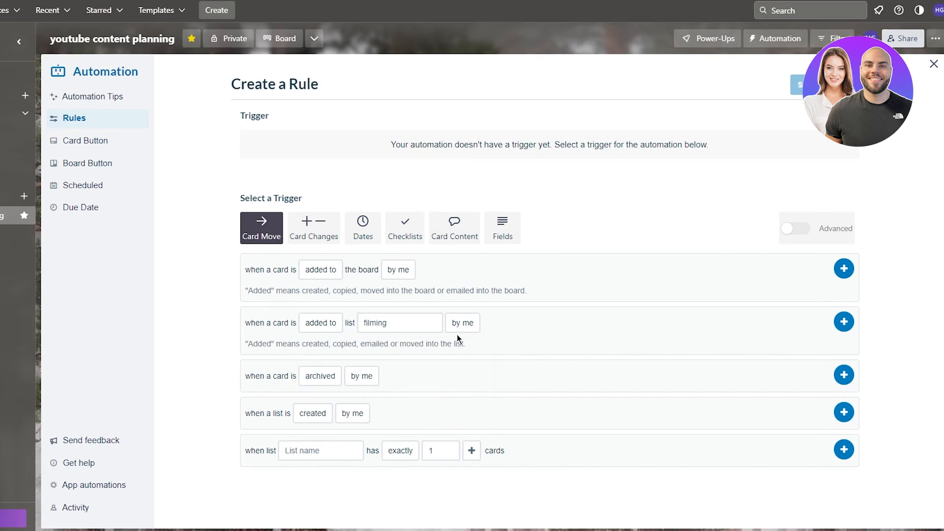
{"action": "left_click", "coordinate": [474, 320]}
{"action": "left_click", "coordinate": [480, 389]}
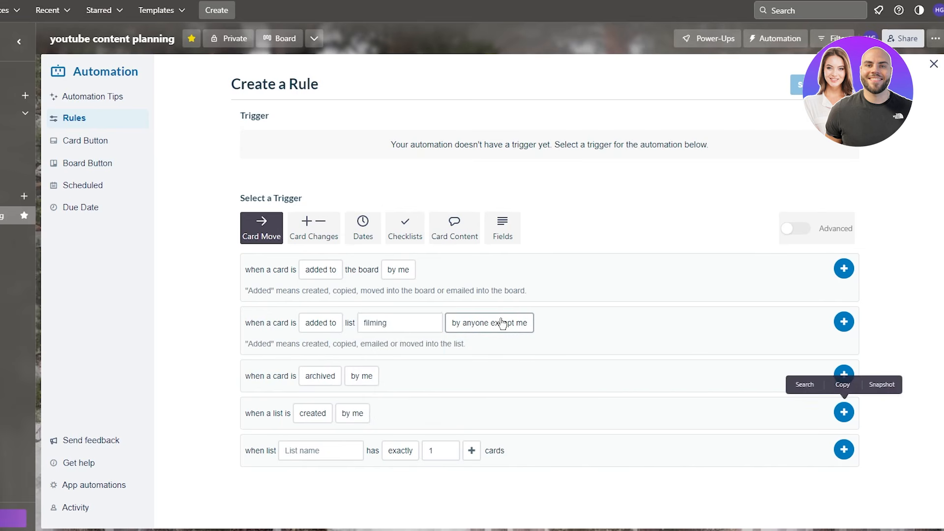
{"action": "left_click", "coordinate": [504, 323]}
{"action": "left_click", "coordinate": [485, 364]}
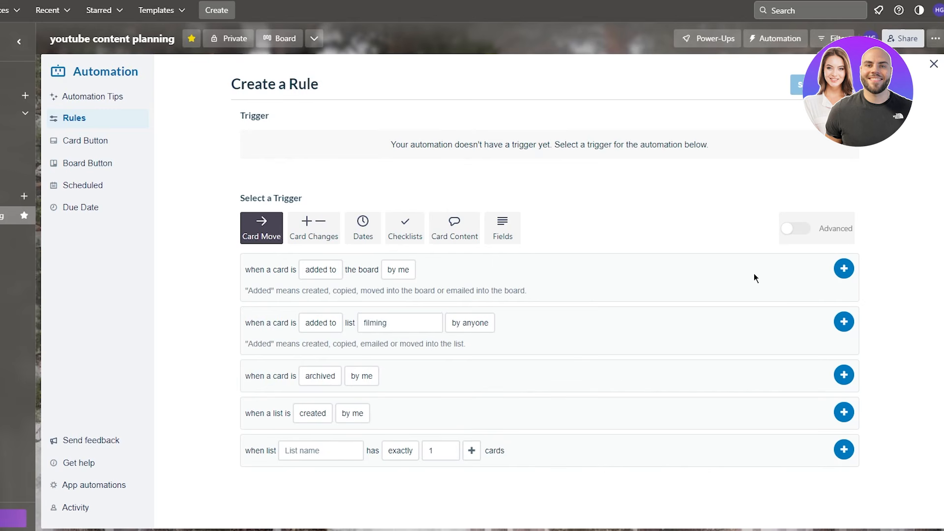
{"action": "left_click", "coordinate": [844, 323]}
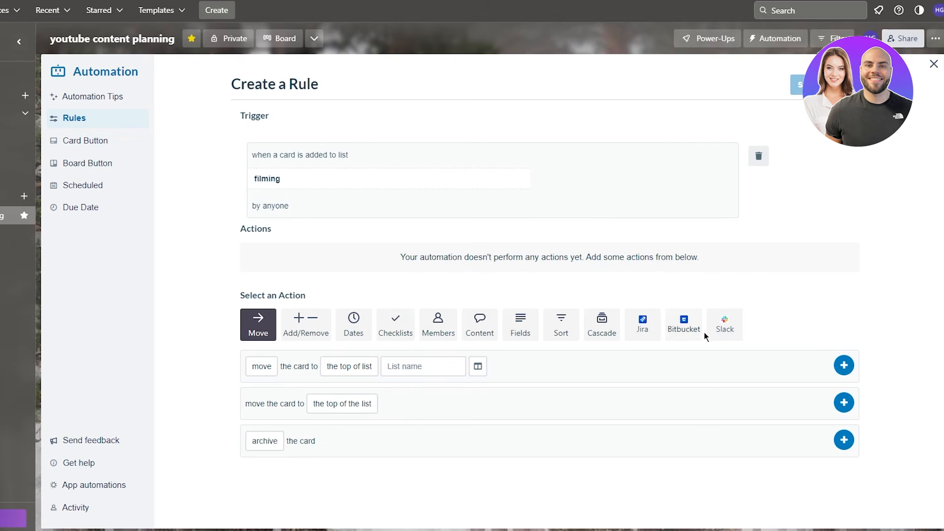
- Add an action assigning the chosen member to the card, then save the rule
{"action": "left_click", "coordinate": [437, 339]}
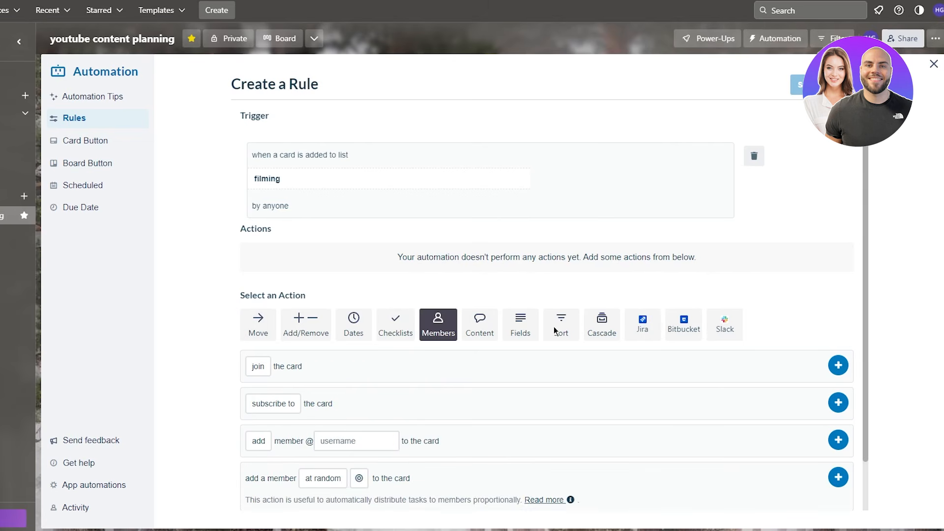
{"action": "scroll", "coordinate": [796, 323], "scroll_direction": "down", "scroll_amount": 2}
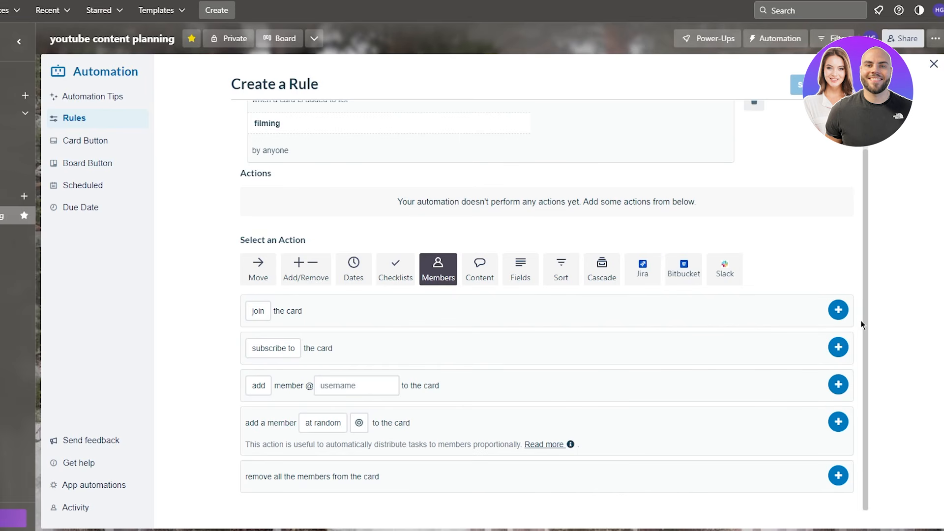
{"action": "left_click", "coordinate": [384, 418]}
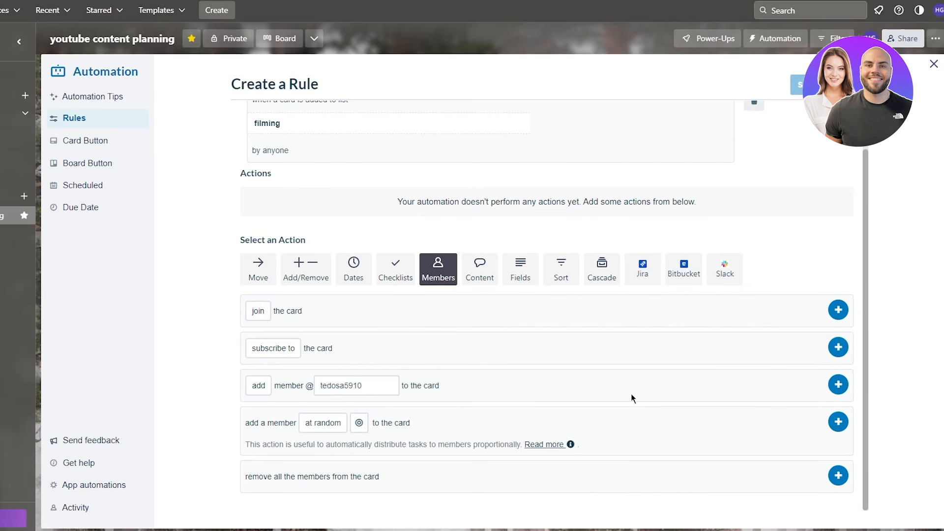
{"action": "left_click", "coordinate": [837, 387]}
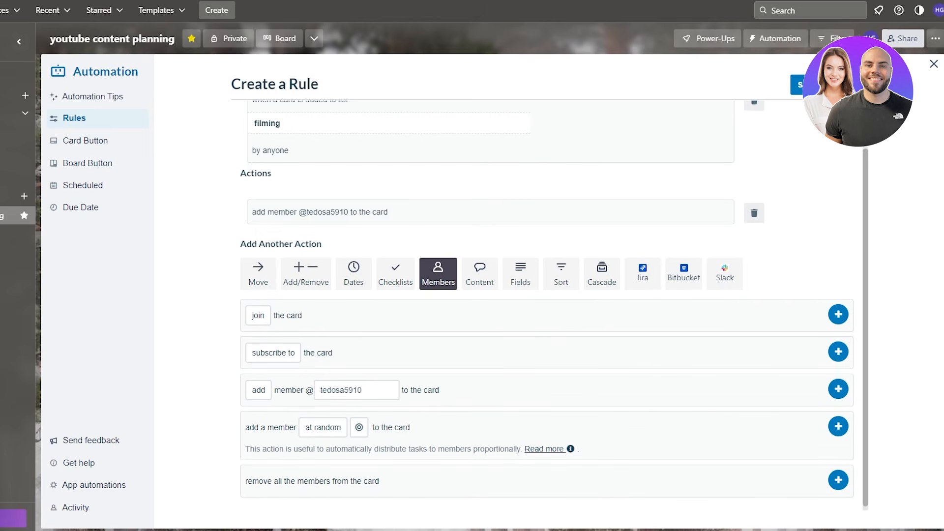
{"action": "left_click", "coordinate": [813, 86]}
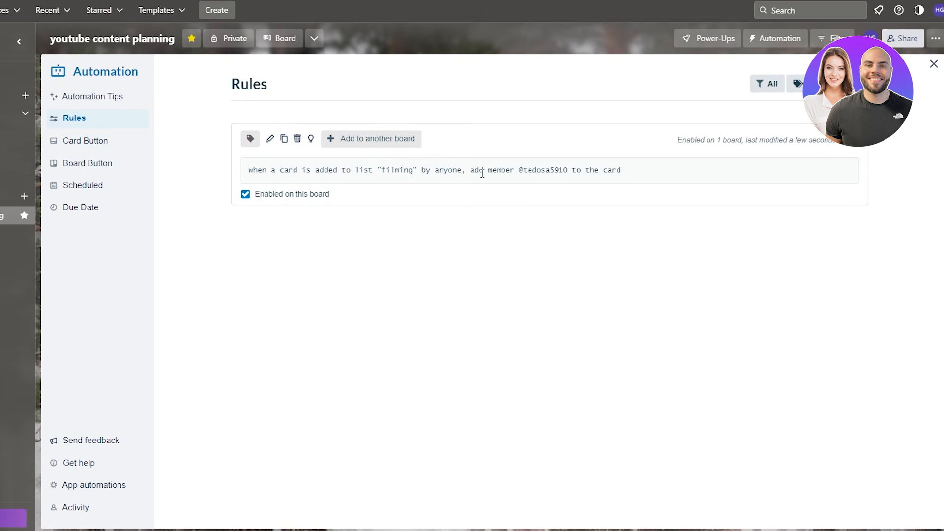
- Leave the Automation page and return to the youtube content planning board
{"action": "left_click_drag", "start_coordinate": [475, 169], "coordinate": [623, 171]}
{"action": "left_click", "coordinate": [677, 254]}
{"action": "left_click", "coordinate": [934, 64]}
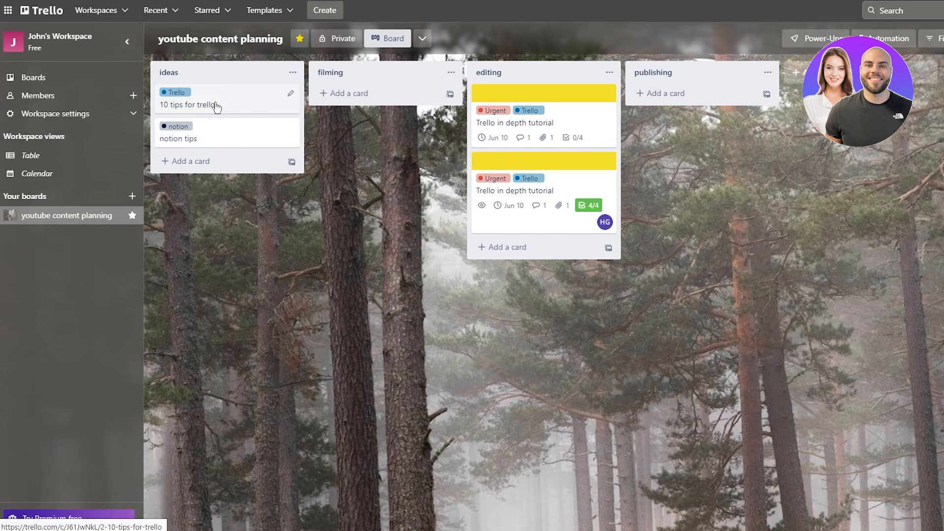
- Move '10 tips for trello' and 'notion tips' to filming and confirm each got the member
{"action": "left_click_drag", "start_coordinate": [213, 105], "coordinate": [381, 103]}
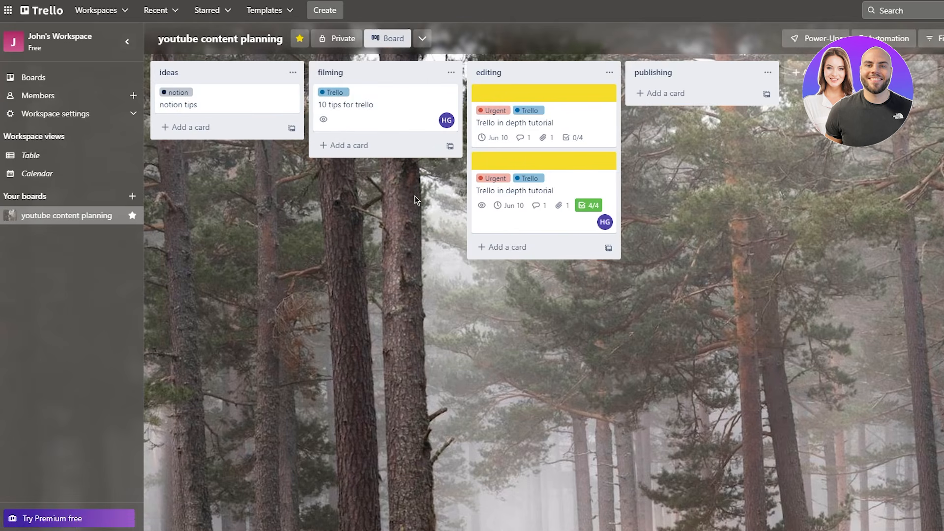
{"action": "left_click", "coordinate": [368, 104]}
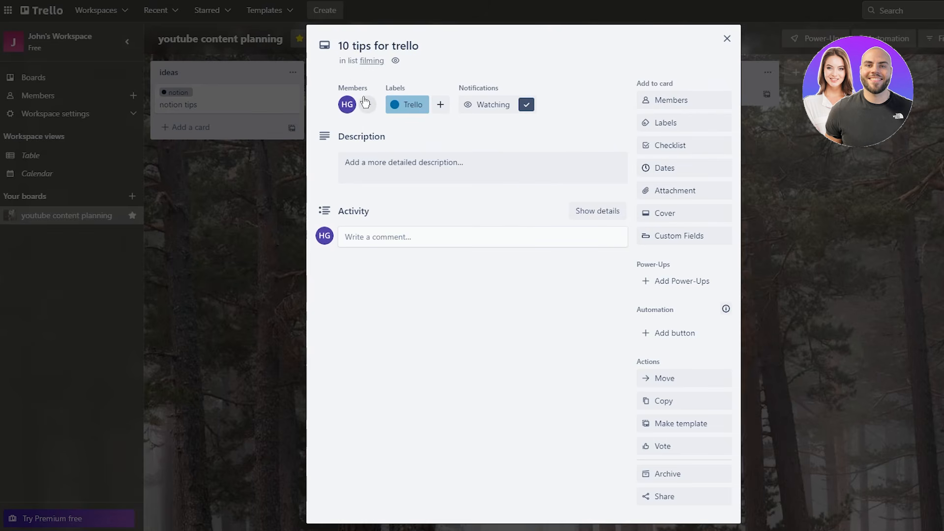
{"action": "left_click", "coordinate": [238, 127]}
{"action": "left_click_drag", "start_coordinate": [268, 102], "coordinate": [214, 105]}
{"action": "left_click", "coordinate": [227, 103]}
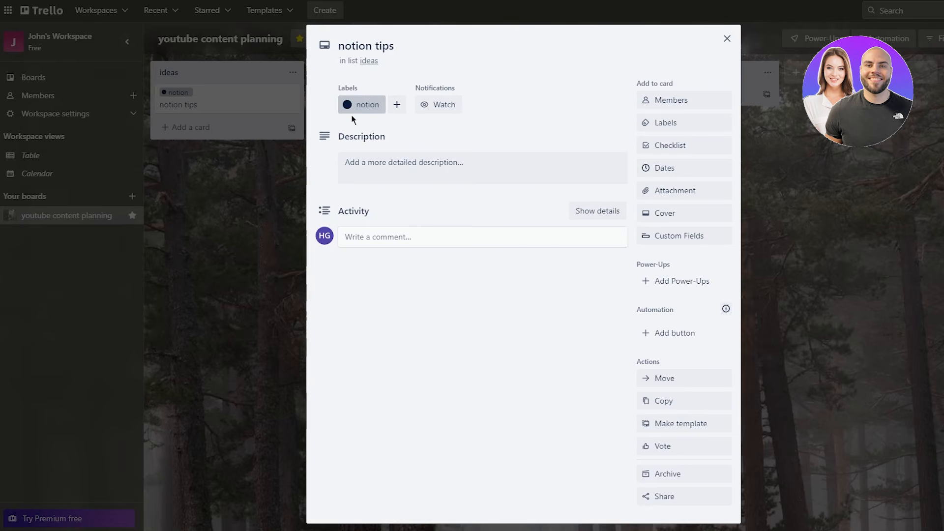
{"action": "left_click", "coordinate": [226, 120]}
{"action": "left_click_drag", "start_coordinate": [268, 102], "coordinate": [402, 142]}
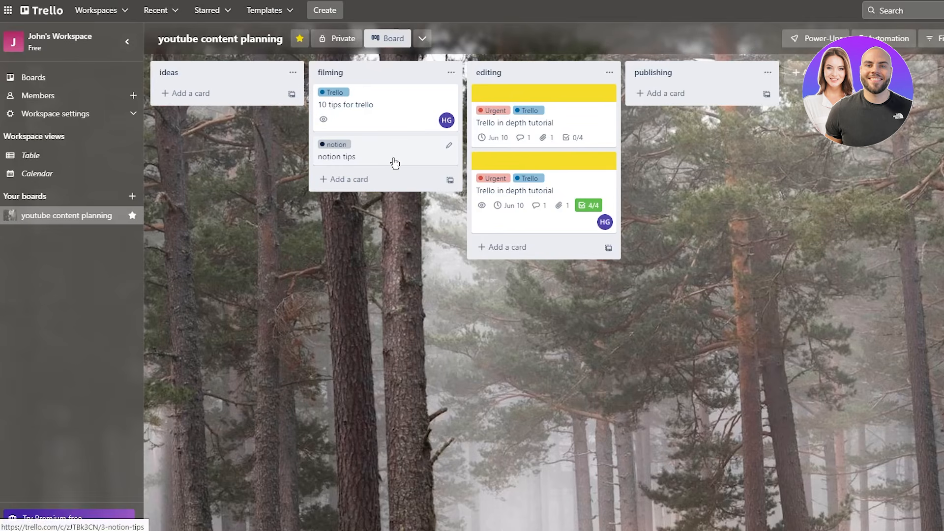
{"action": "key", "text": "space"}
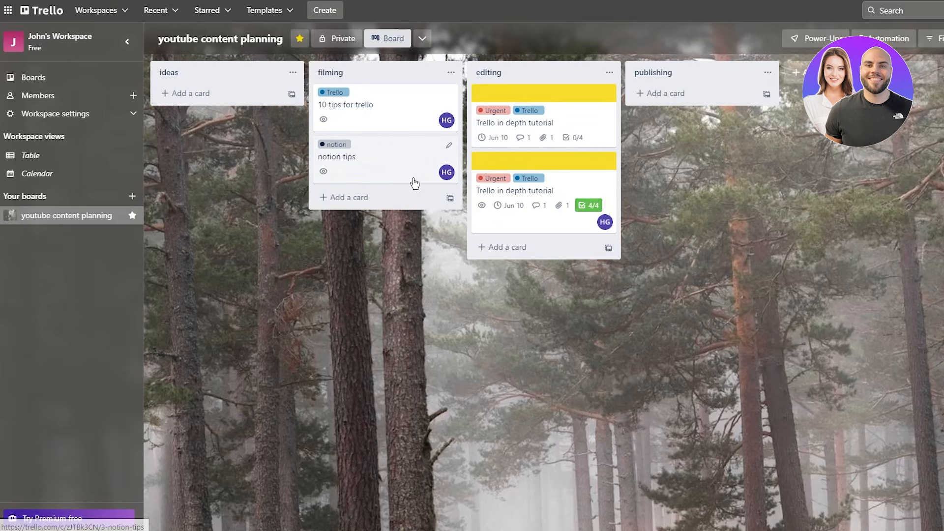
{"action": "left_click", "coordinate": [404, 162]}
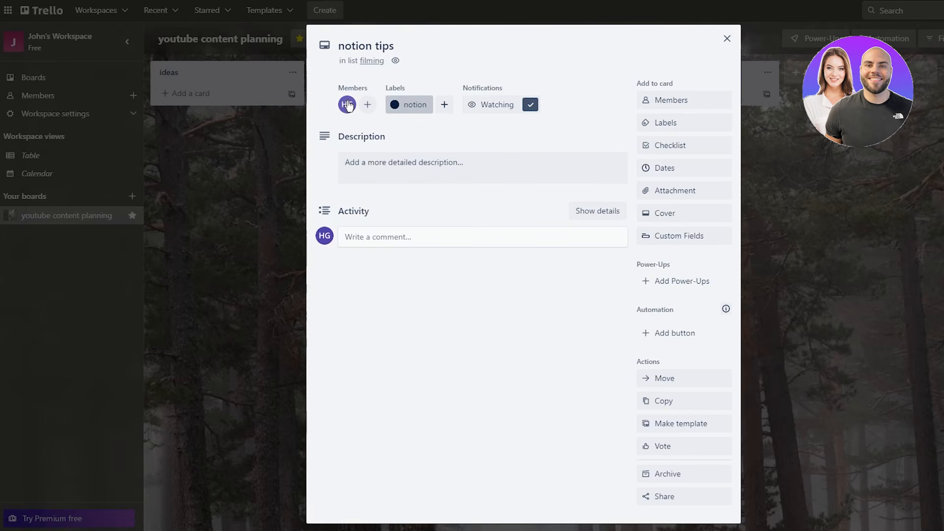
{"action": "left_click", "coordinate": [254, 176]}
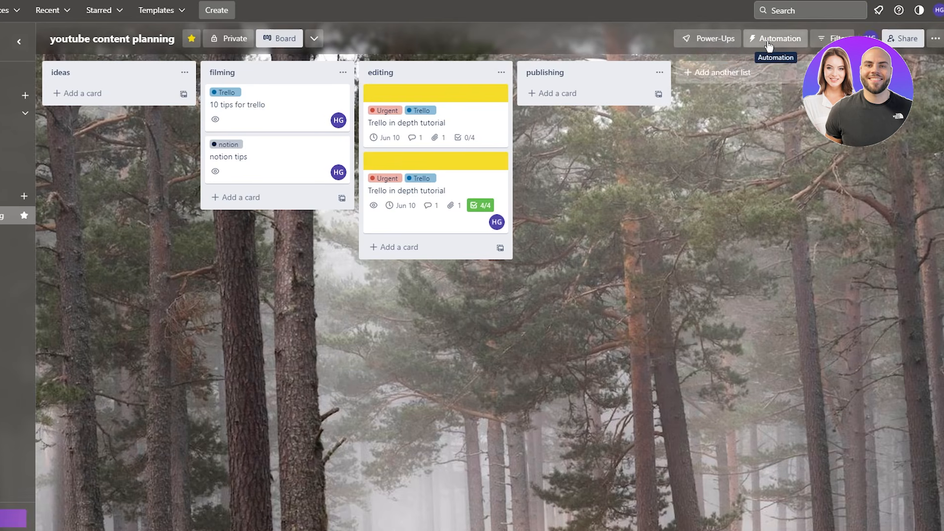
{"action": "left_click", "coordinate": [883, 38]}
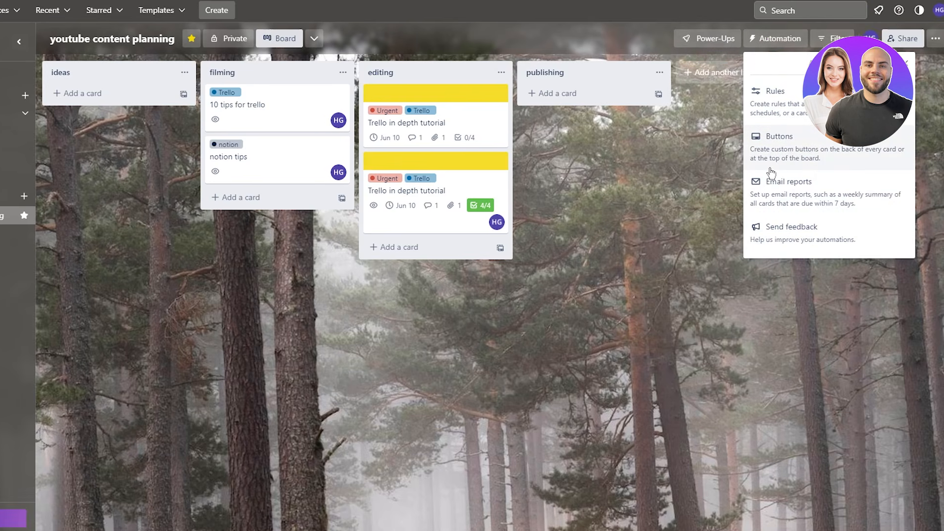
{"action": "left_click", "coordinate": [850, 155]}
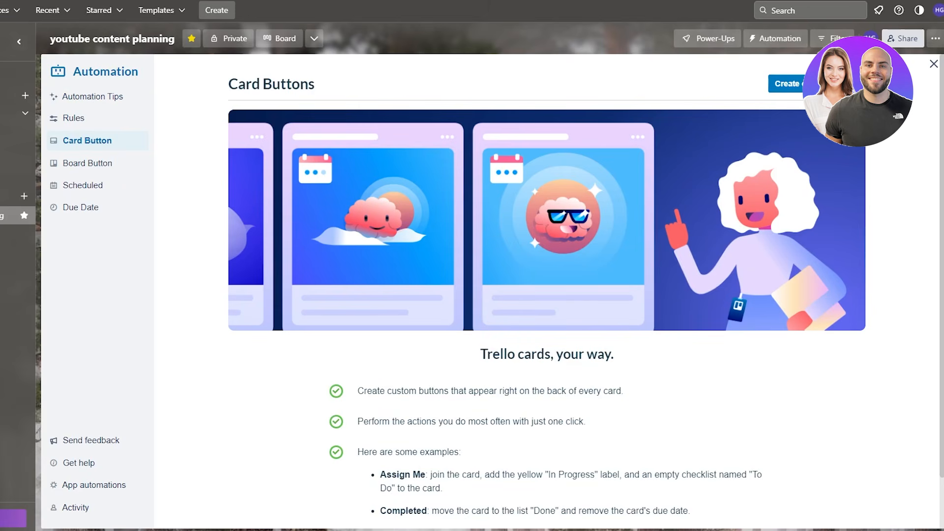
{"action": "scroll", "coordinate": [545, 334], "scroll_direction": "down", "scroll_amount": 1}
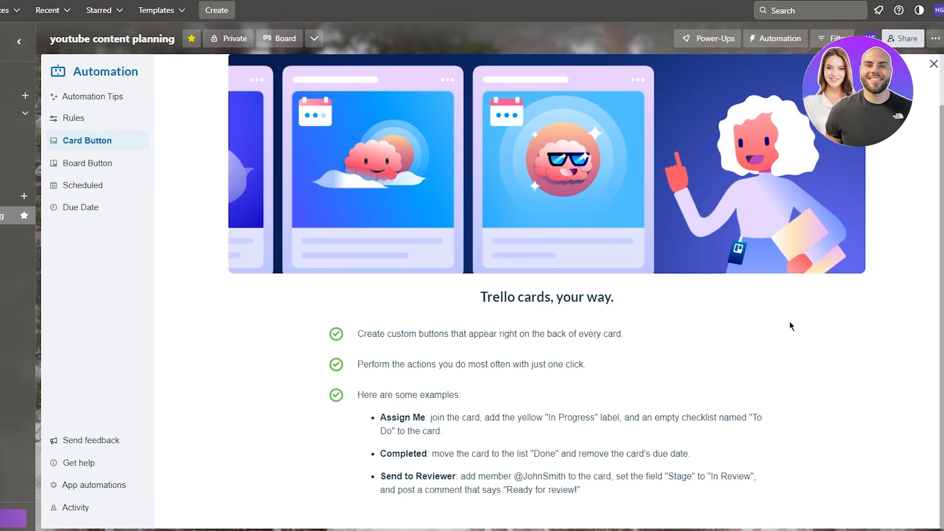
{"action": "left_click_drag", "start_coordinate": [380, 418], "coordinate": [559, 454]}
{"action": "left_click", "coordinate": [307, 399]}
{"action": "left_click_drag", "start_coordinate": [502, 454], "coordinate": [747, 463]}
{"action": "left_click", "coordinate": [746, 462]}
{"action": "left_click_drag", "start_coordinate": [380, 417], "coordinate": [631, 476]}
{"action": "left_click", "coordinate": [623, 496]}
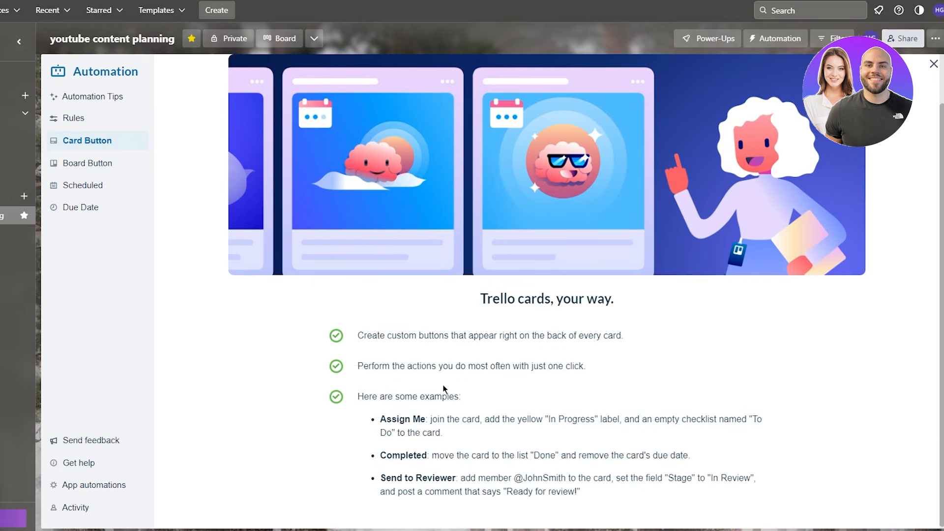
{"action": "scroll", "coordinate": [476, 386], "scroll_direction": "up", "scroll_amount": 1}
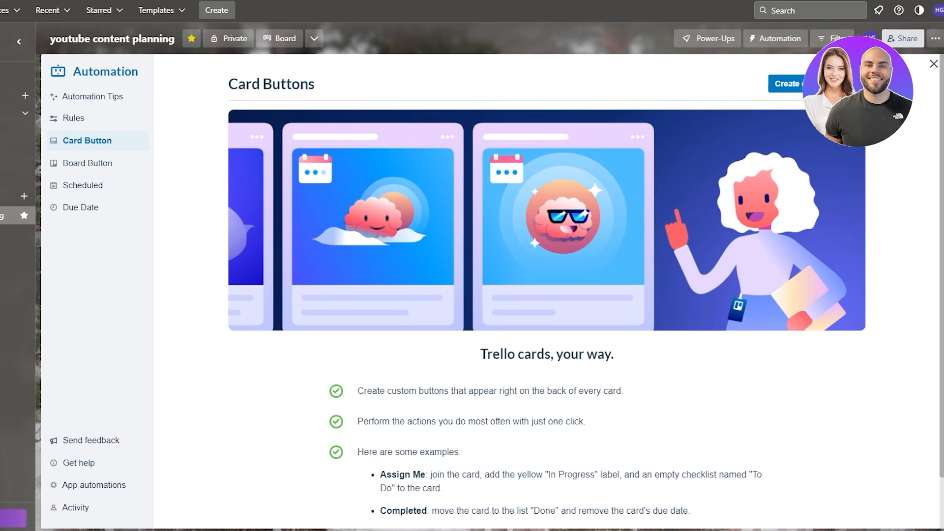
- Start a new card button titled 'send to filming' with a lightning bolt icon
{"action": "left_click", "coordinate": [786, 84]}
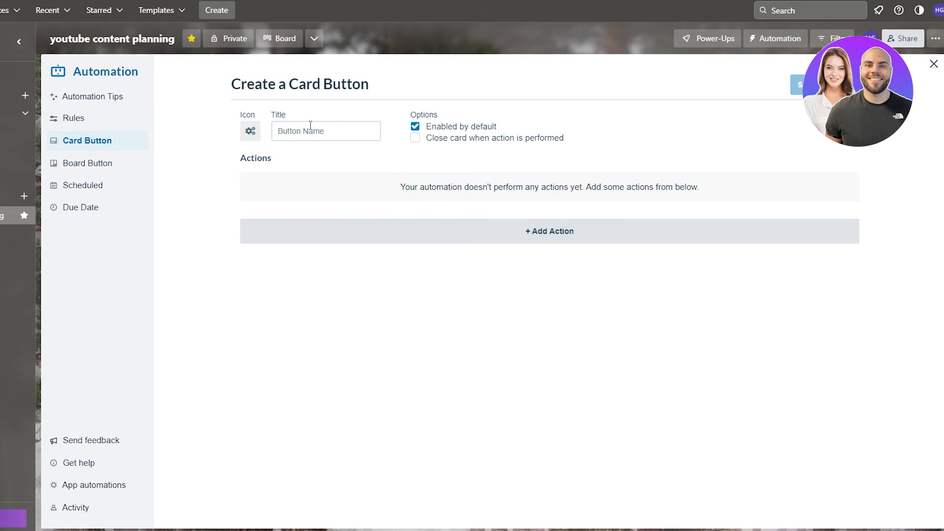
{"action": "left_click", "coordinate": [326, 128]}
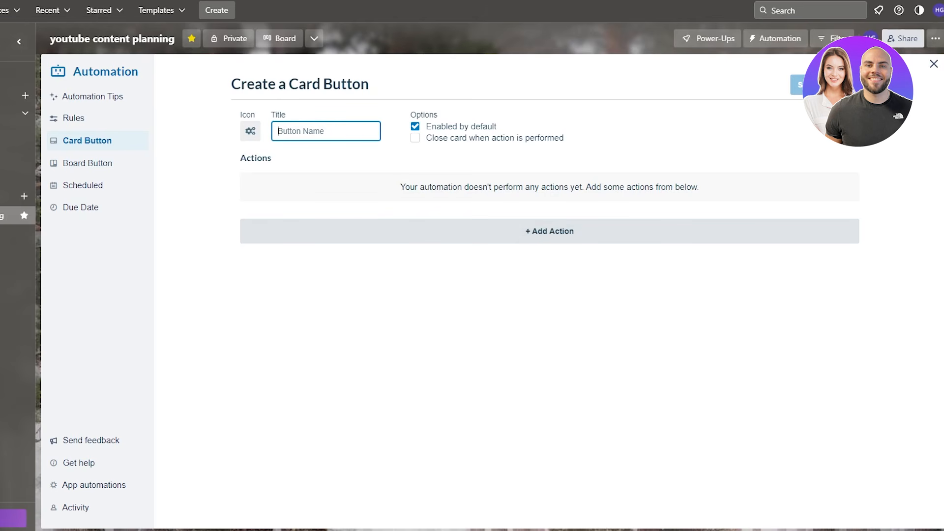
{"action": "left_click", "coordinate": [808, 85]}
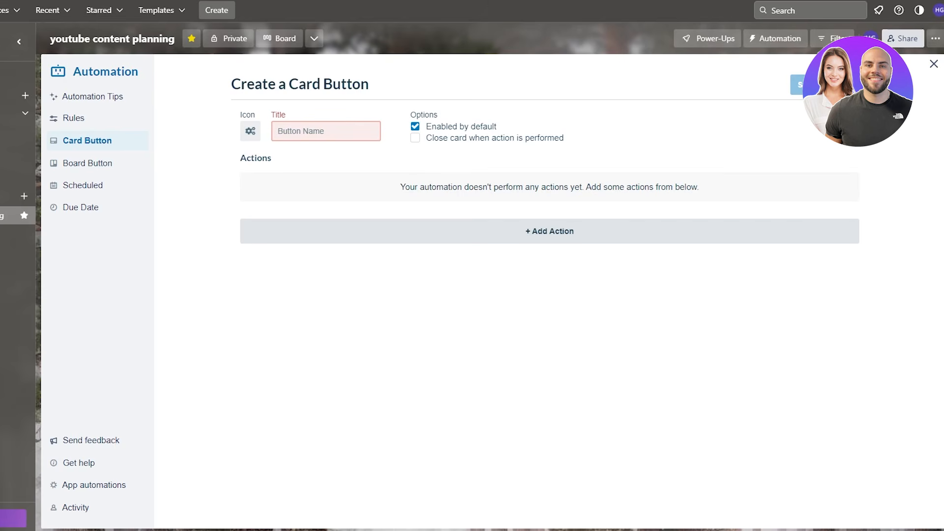
{"action": "type", "text": "sen"}
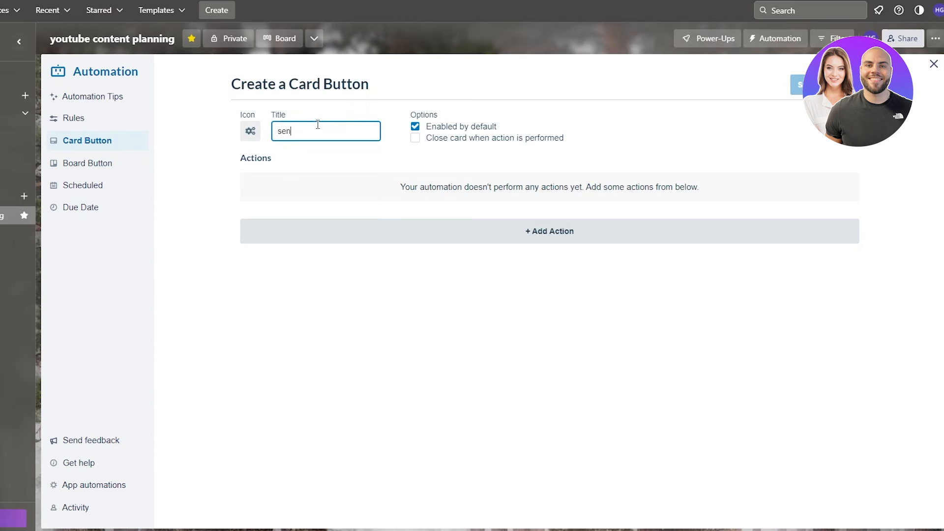
{"action": "type", "text": "d to filming"}
{"action": "left_click", "coordinate": [250, 138]}
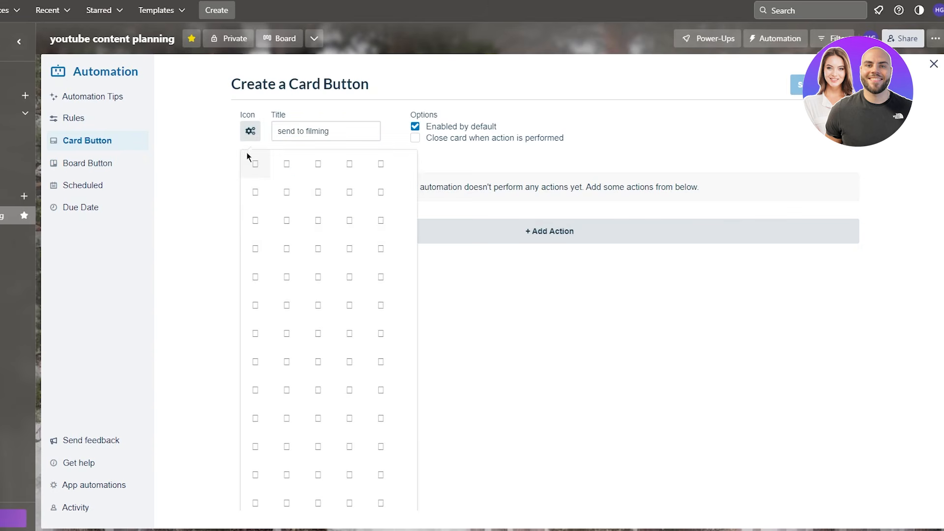
{"action": "left_click", "coordinate": [254, 193]}
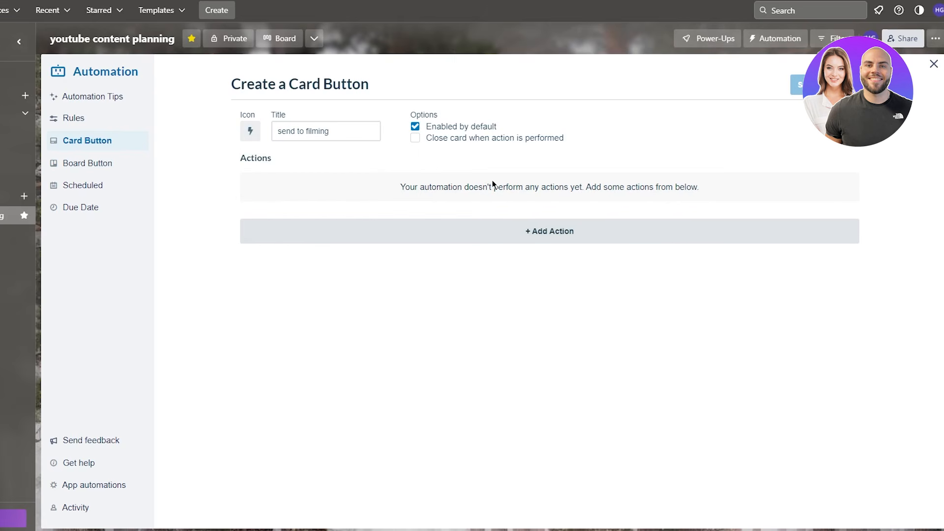
- Add a Move action sending the card to the top of list filming
{"action": "left_click", "coordinate": [559, 241]}
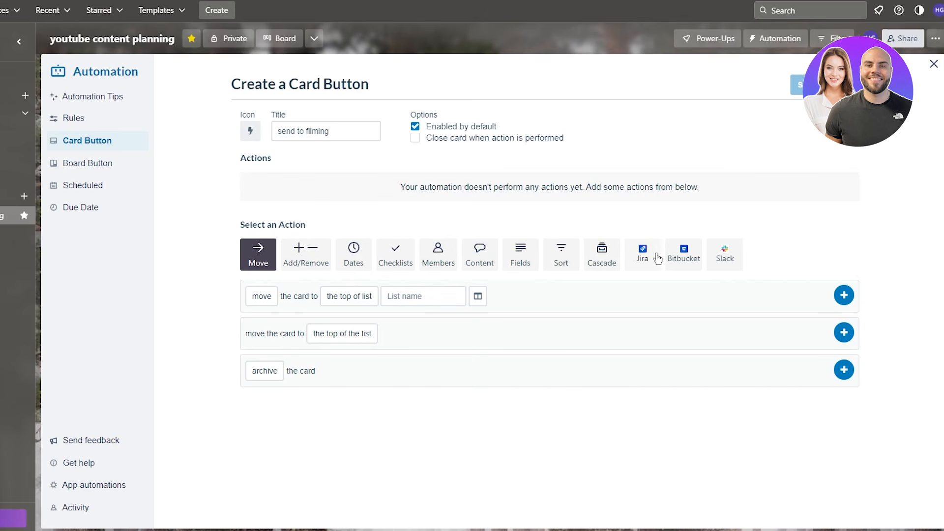
{"action": "left_click", "coordinate": [449, 260]}
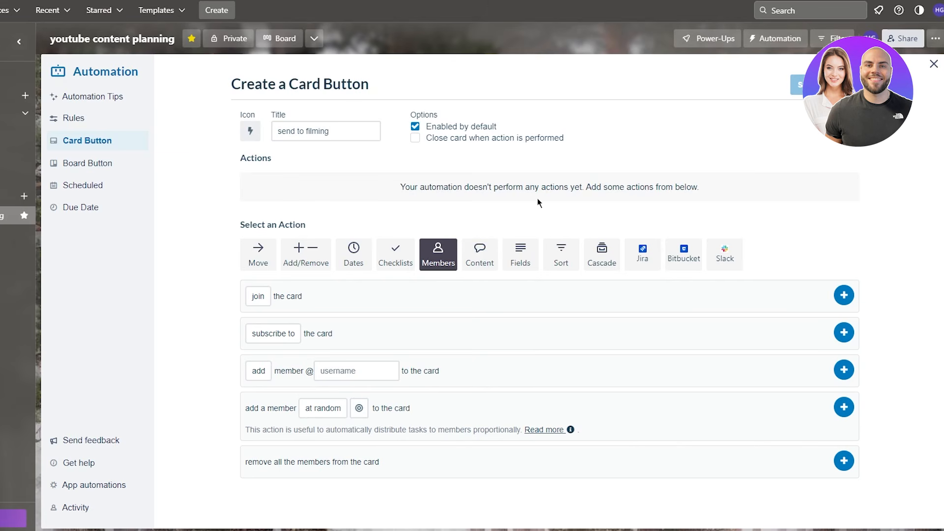
{"action": "left_click", "coordinate": [258, 254]}
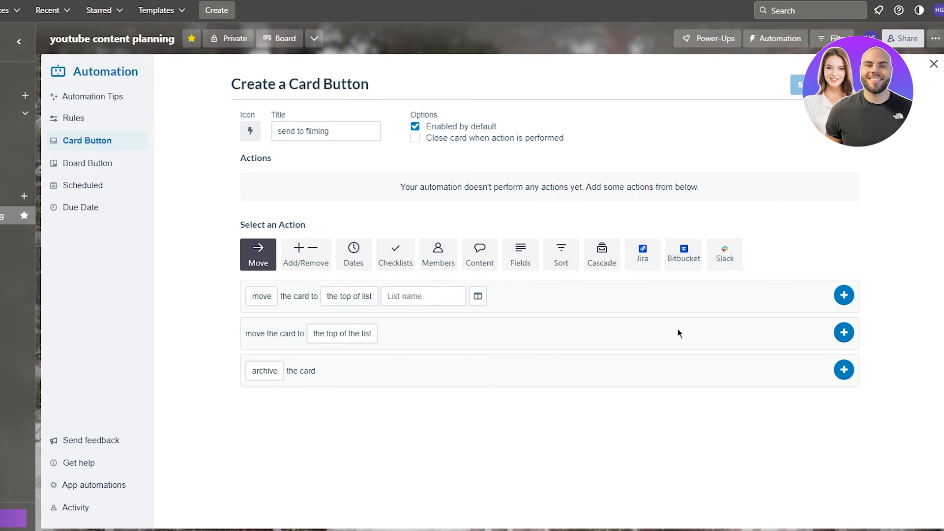
{"action": "left_click", "coordinate": [423, 297]}
{"action": "left_click", "coordinate": [425, 362]}
{"action": "left_click", "coordinate": [417, 297]}
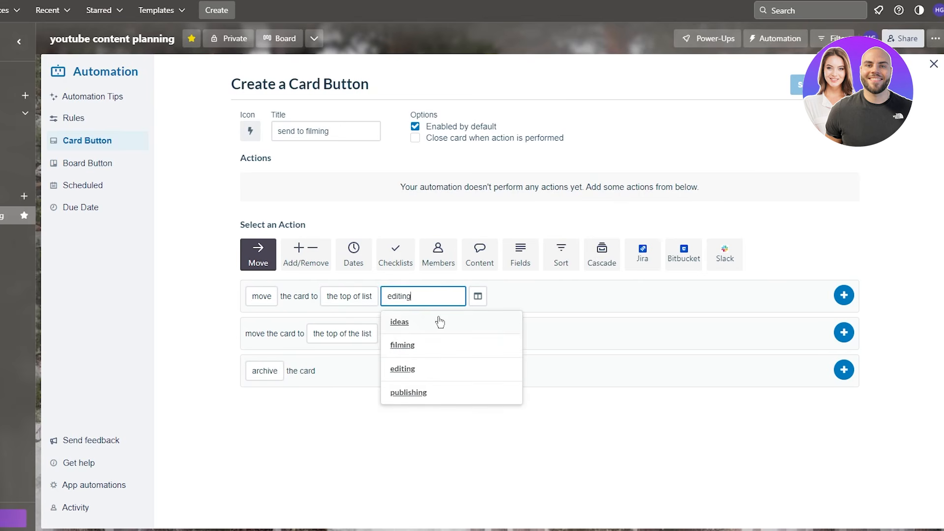
{"action": "left_click", "coordinate": [429, 346]}
{"action": "left_click", "coordinate": [845, 295]}
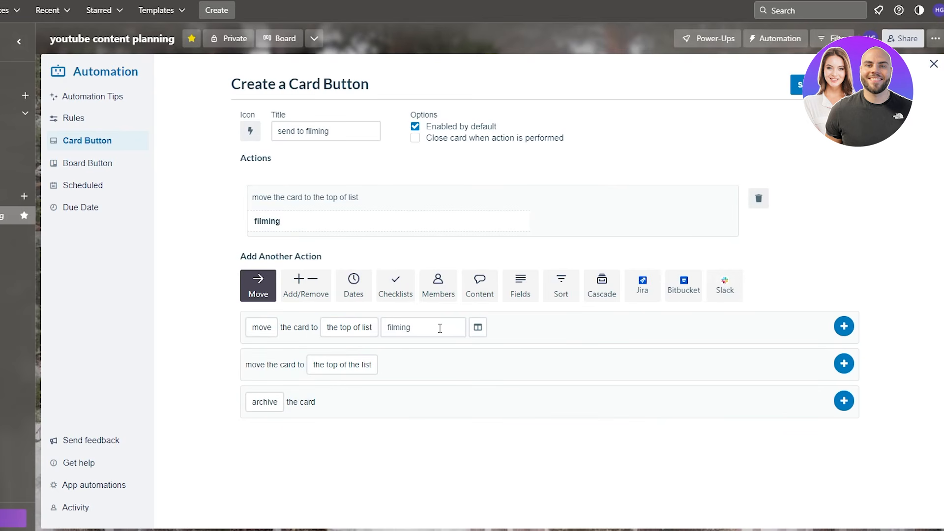
- Add a Content action setting the card description to 'new automation'
{"action": "left_click", "coordinate": [441, 293]}
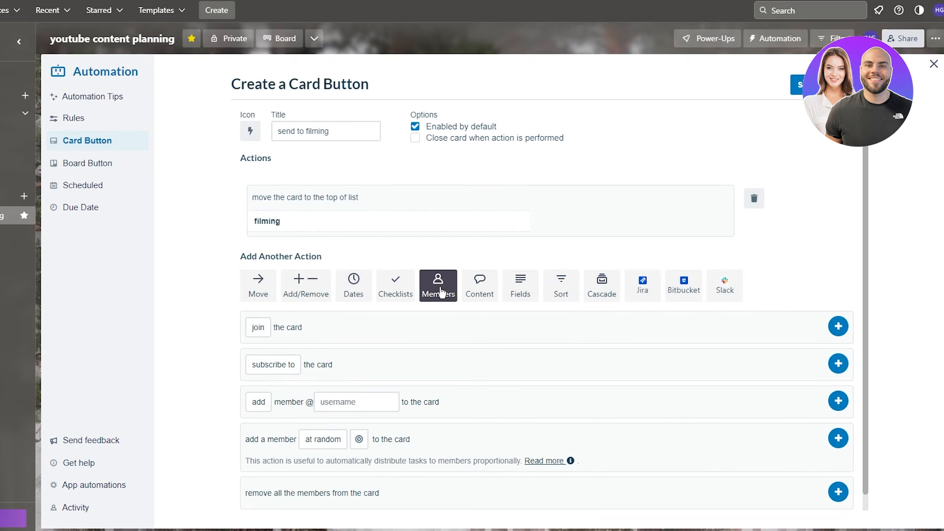
{"action": "left_click", "coordinate": [489, 293]}
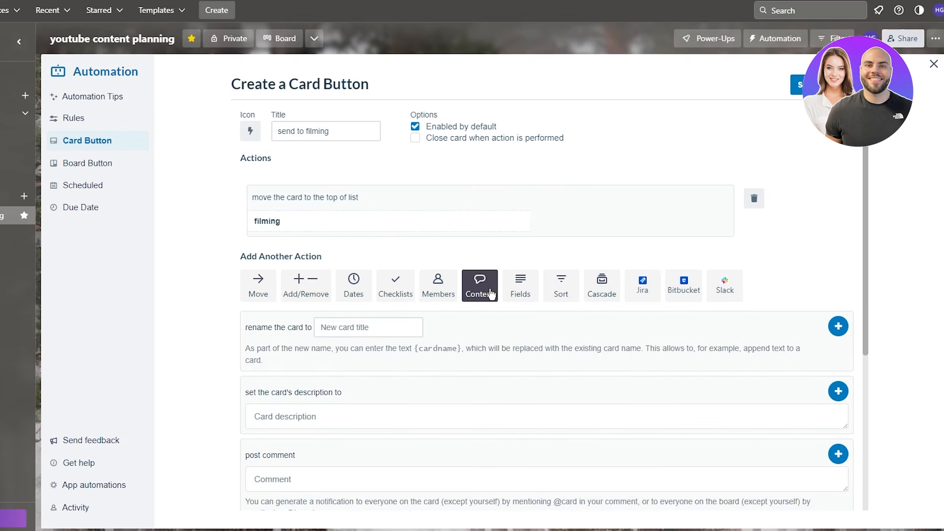
{"action": "scroll", "coordinate": [344, 295], "scroll_direction": "down", "scroll_amount": 3}
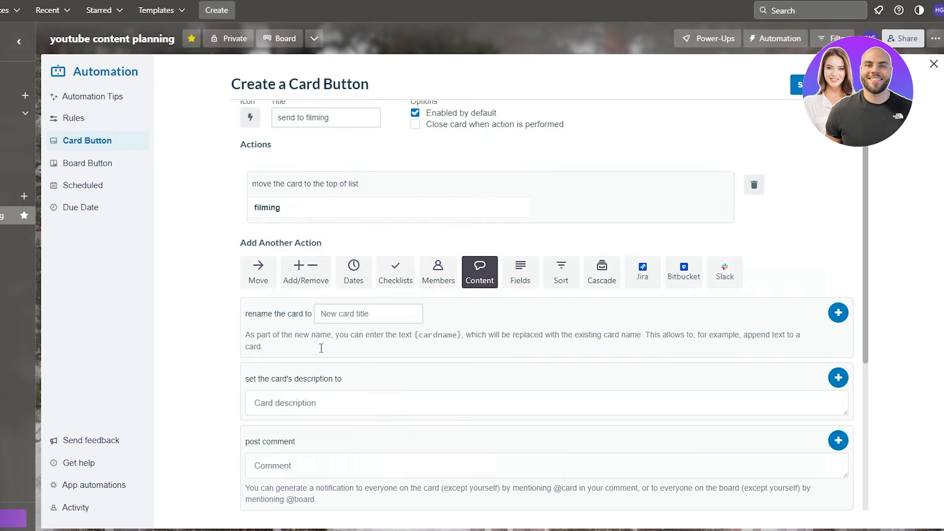
{"action": "left_click", "coordinate": [331, 259]}
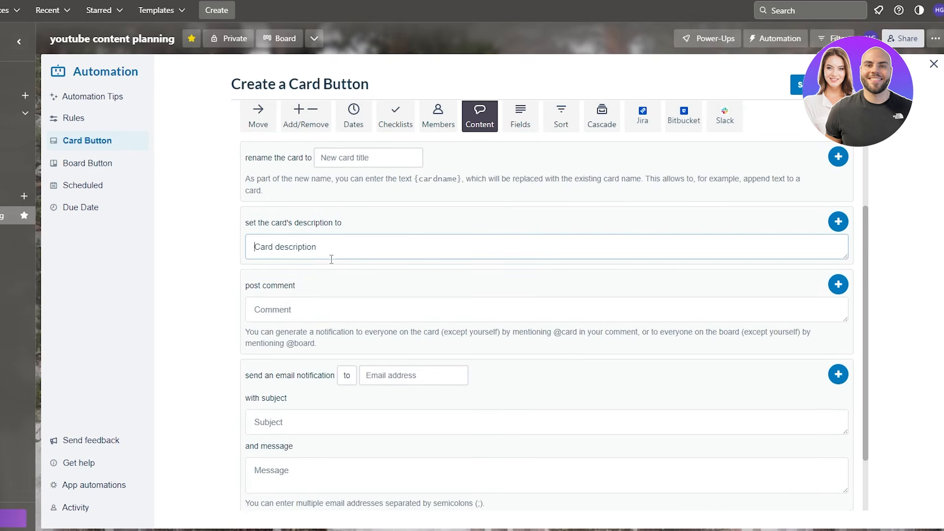
{"action": "type", "text": "new automation"}
{"action": "left_click", "coordinate": [410, 314]}
{"action": "type", "text": "hbi n"}
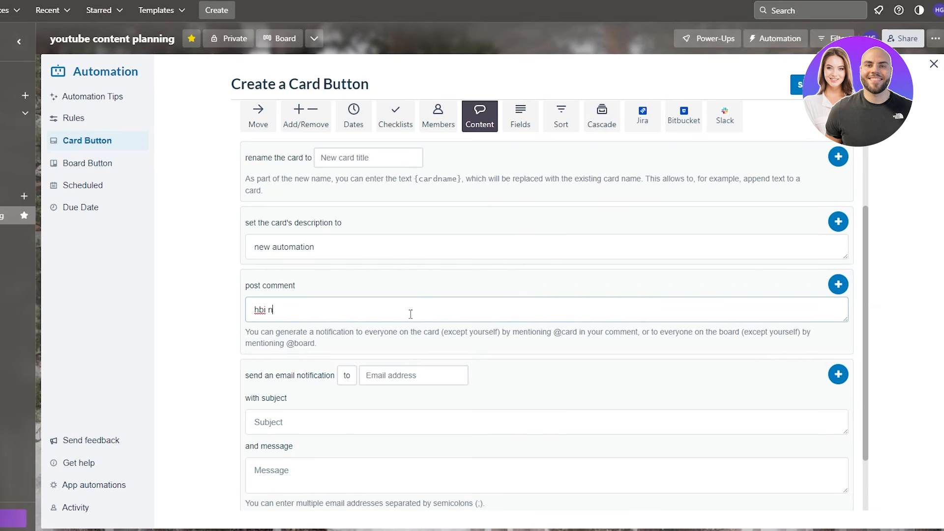
{"action": "type", "text": "ew comment time"}
{"action": "scroll", "coordinate": [595, 270], "scroll_direction": "down", "scroll_amount": 2}
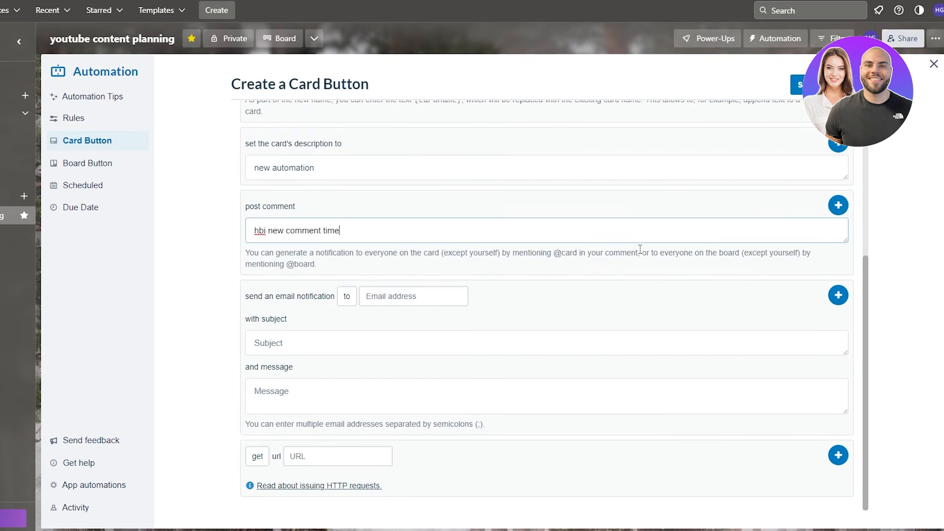
{"action": "scroll", "coordinate": [779, 284], "scroll_direction": "up", "scroll_amount": 5}
{"action": "scroll", "coordinate": [777, 278], "scroll_direction": "down", "scroll_amount": 3}
{"action": "left_click", "coordinate": [846, 253]}
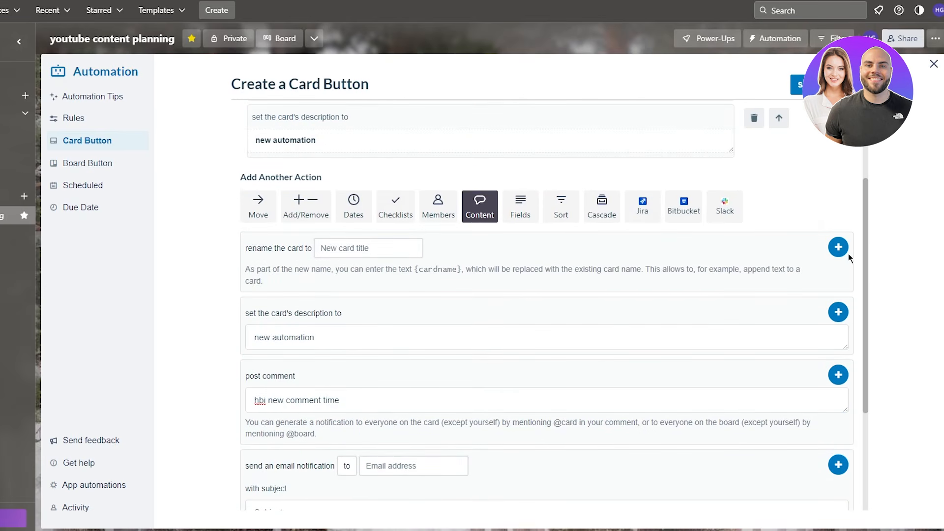
{"action": "scroll", "coordinate": [826, 191], "scroll_direction": "up", "scroll_amount": 3}
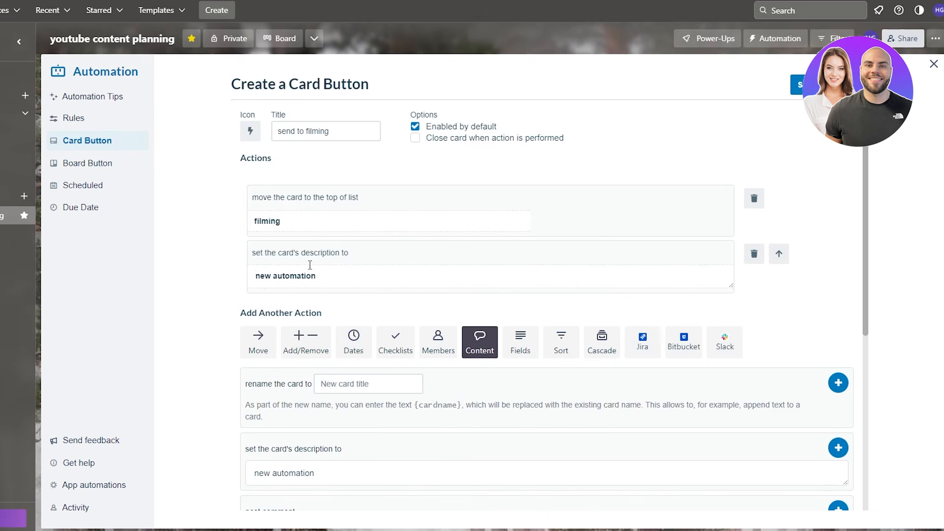
- Save the 'send to filming' card button and close the Automation panel to return to the board
{"action": "left_click", "coordinate": [797, 85]}
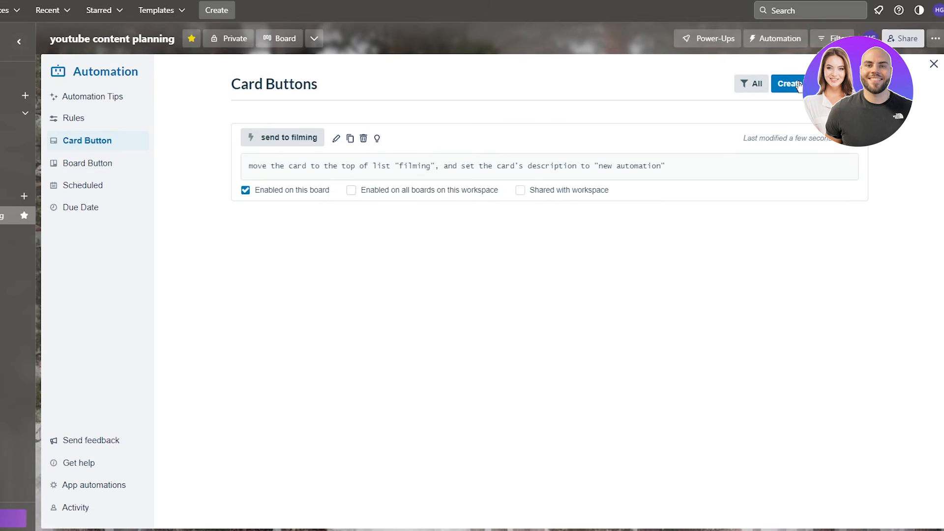
{"action": "left_click", "coordinate": [933, 64]}
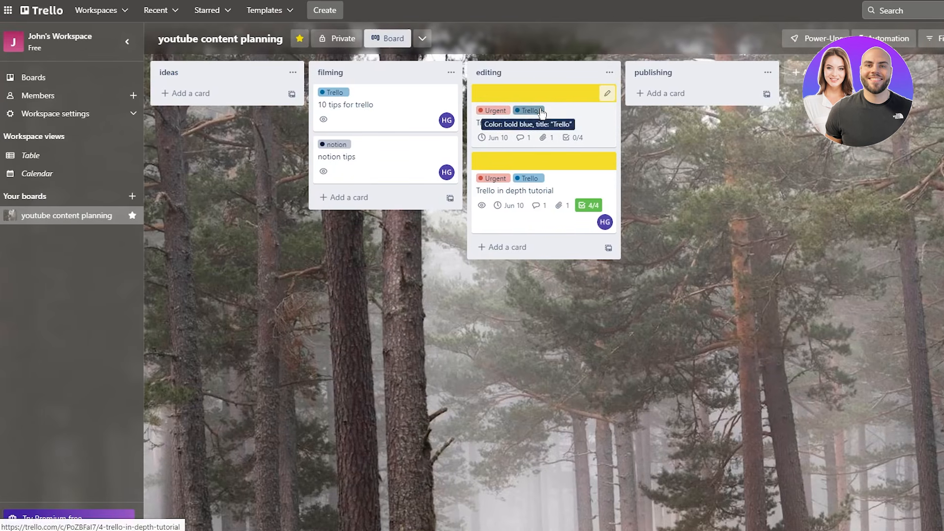
{"action": "left_click_drag", "start_coordinate": [525, 118], "coordinate": [611, 131]}
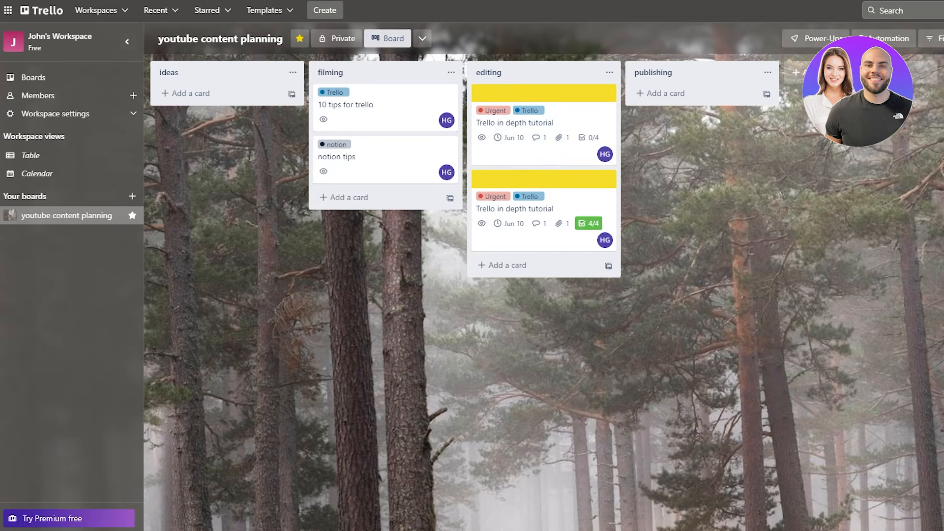
- Run 'send to filming' on the '10 tips for trello' card, then reopen it to check the 'new automation' description
{"action": "left_click", "coordinate": [545, 113]}
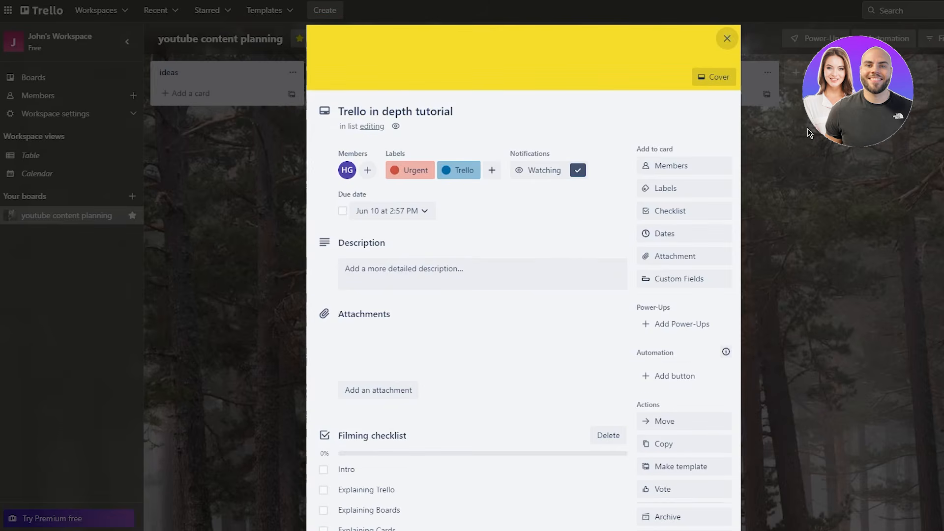
{"action": "key", "text": "Escape"}
{"action": "left_click", "coordinate": [394, 96]}
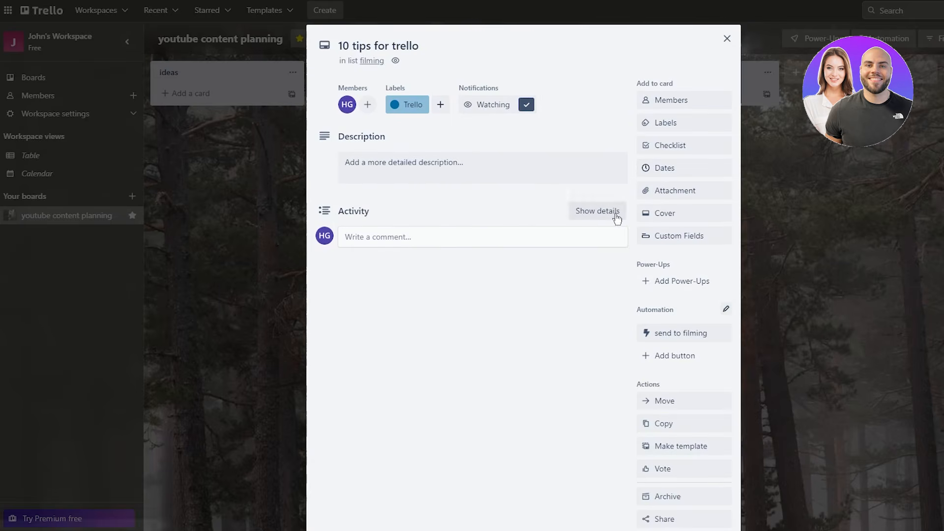
{"action": "left_click", "coordinate": [695, 334]}
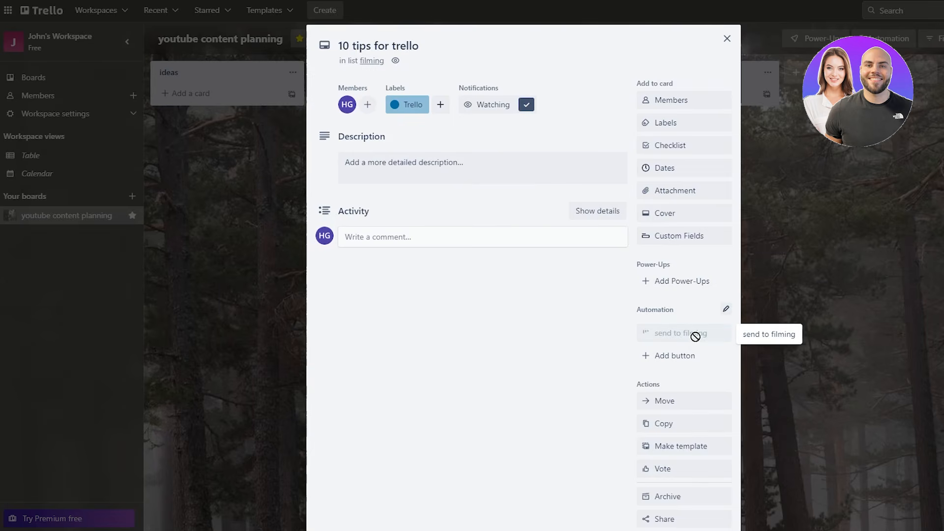
{"action": "left_click", "coordinate": [865, 298]}
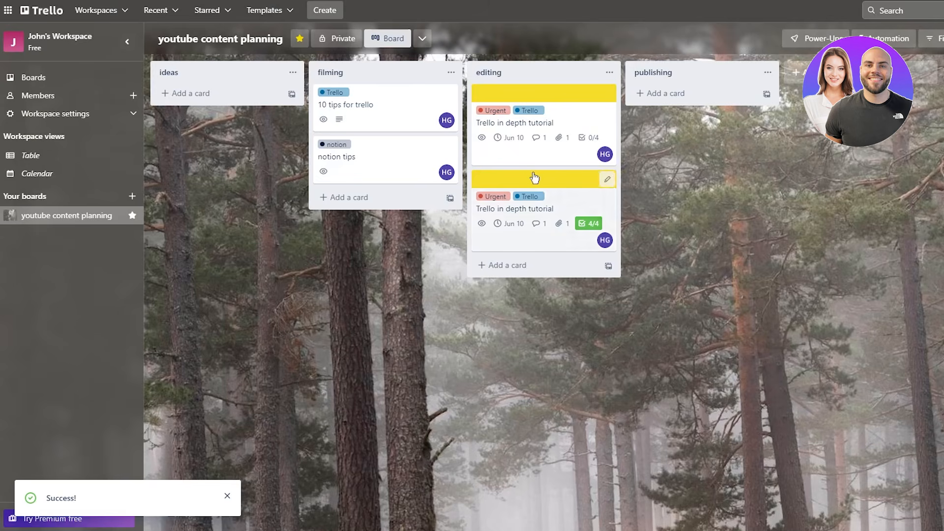
{"action": "left_click", "coordinate": [379, 120]}
{"action": "scroll", "coordinate": [503, 303], "scroll_direction": "down", "scroll_amount": 1}
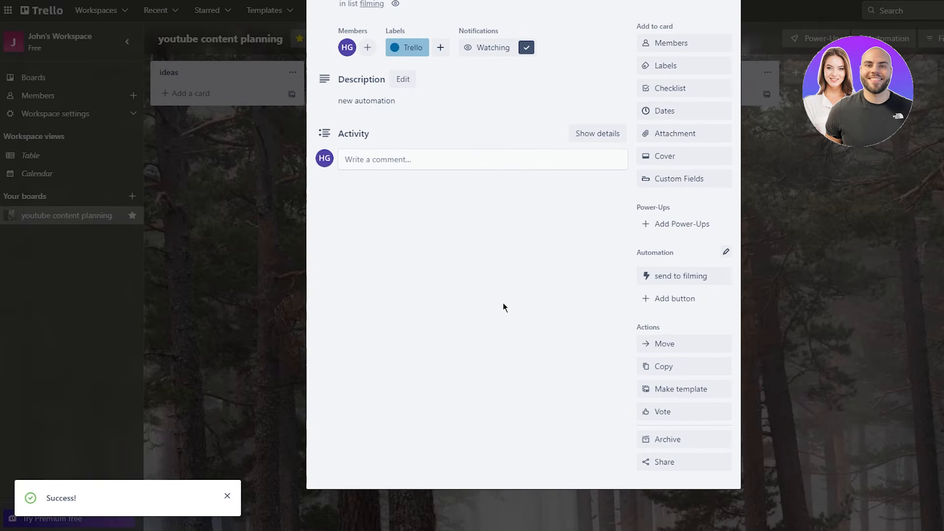
{"action": "scroll", "coordinate": [492, 285], "scroll_direction": "up", "scroll_amount": 1}
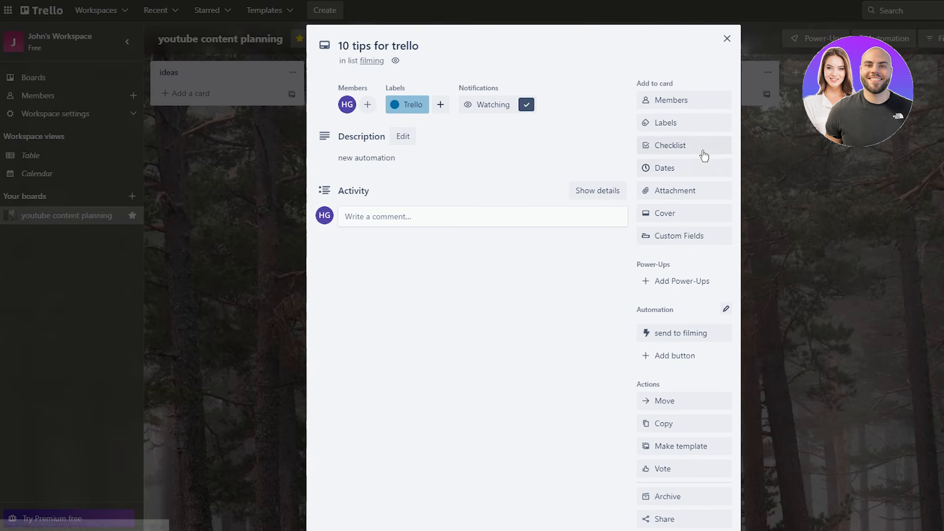
- Send the first 'Trello in depth tutorial' card to filming with the card button
{"action": "key", "text": "Escape"}
{"action": "left_click", "coordinate": [571, 130]}
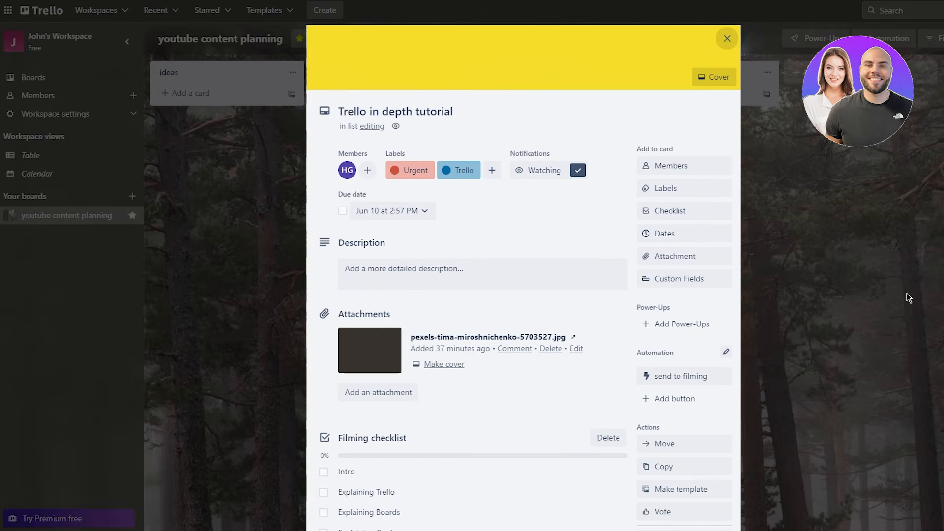
{"action": "left_click", "coordinate": [689, 378]}
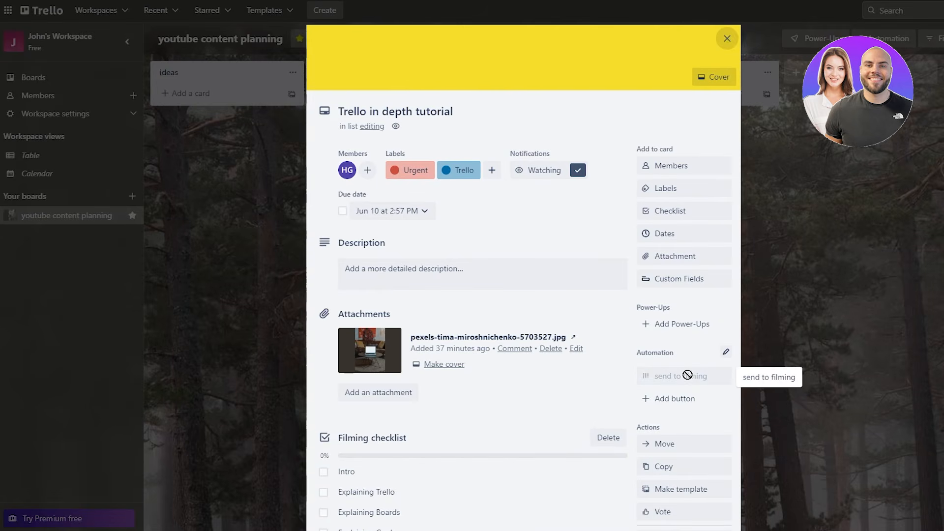
{"action": "left_click", "coordinate": [860, 356]}
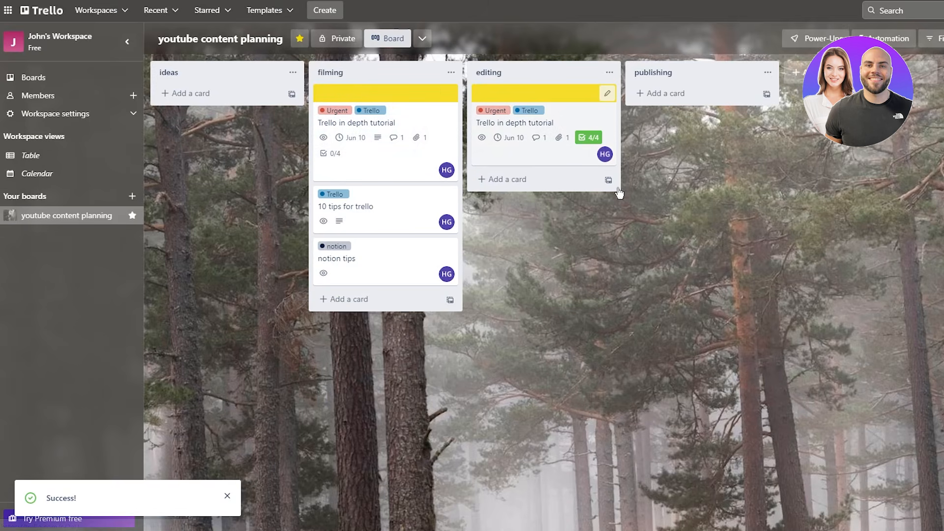
- Send the remaining tutorial card in editing to filming, then reopen it to verify
{"action": "left_click", "coordinate": [580, 123]}
{"action": "left_click", "coordinate": [695, 378]}
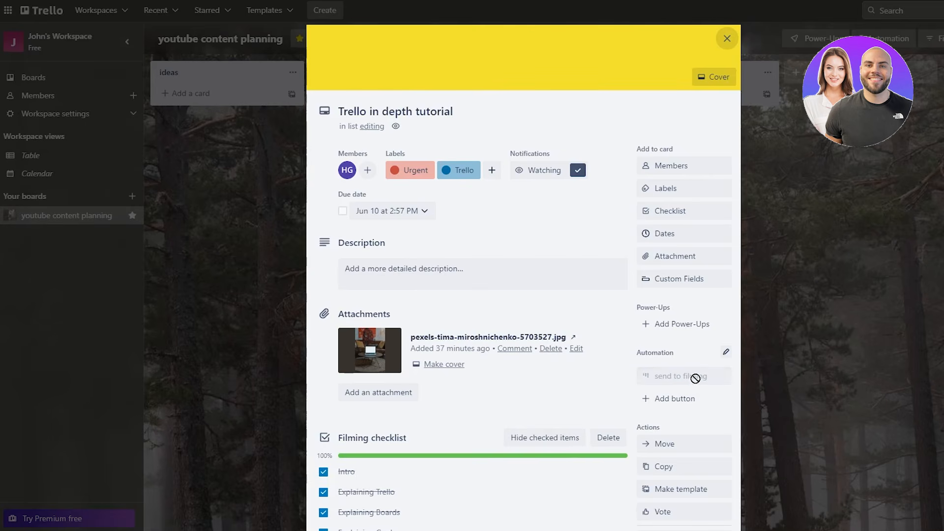
{"action": "left_click", "coordinate": [901, 352]}
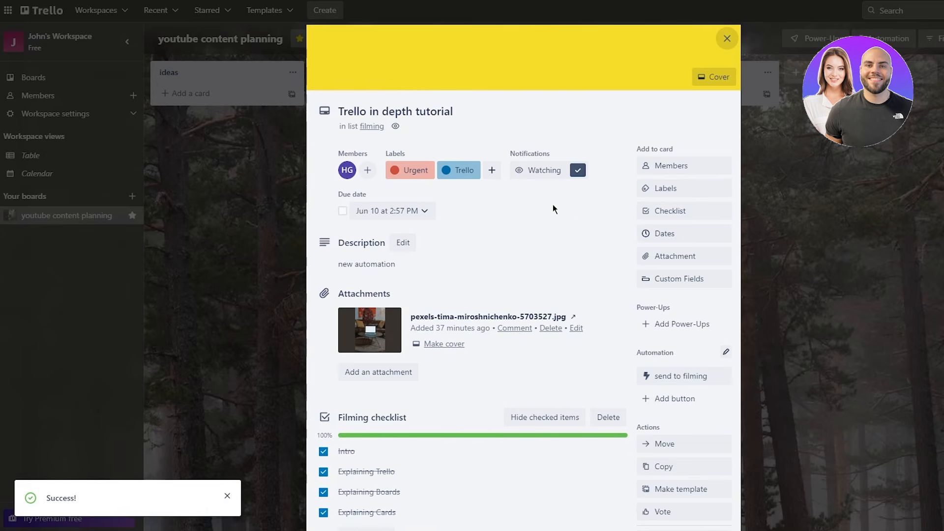
{"action": "left_click", "coordinate": [424, 126]}
{"action": "left_click", "coordinate": [818, 274]}
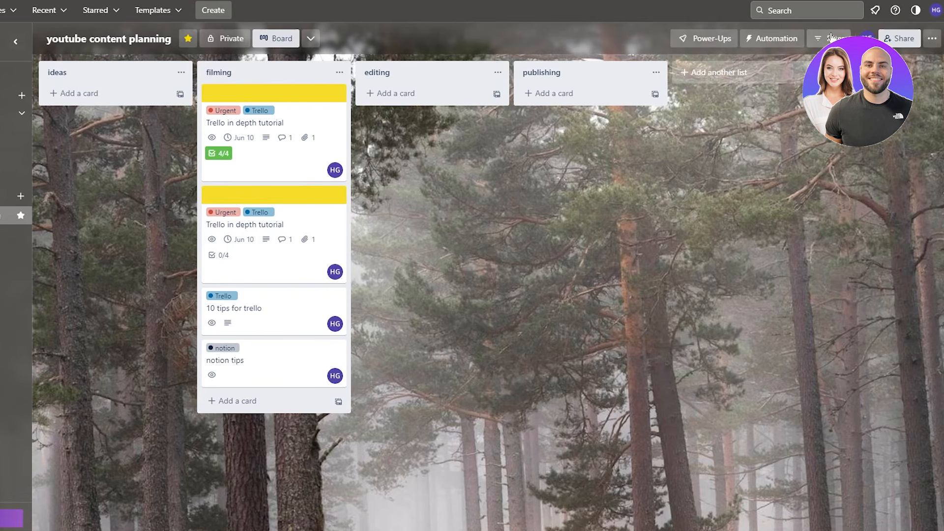
{"action": "left_click", "coordinate": [827, 39]}
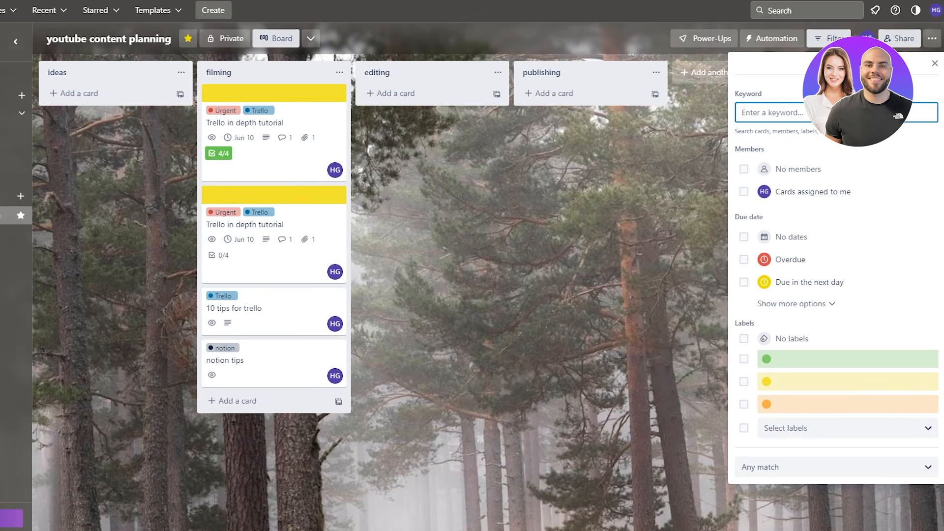
{"action": "type", "text": "new"}
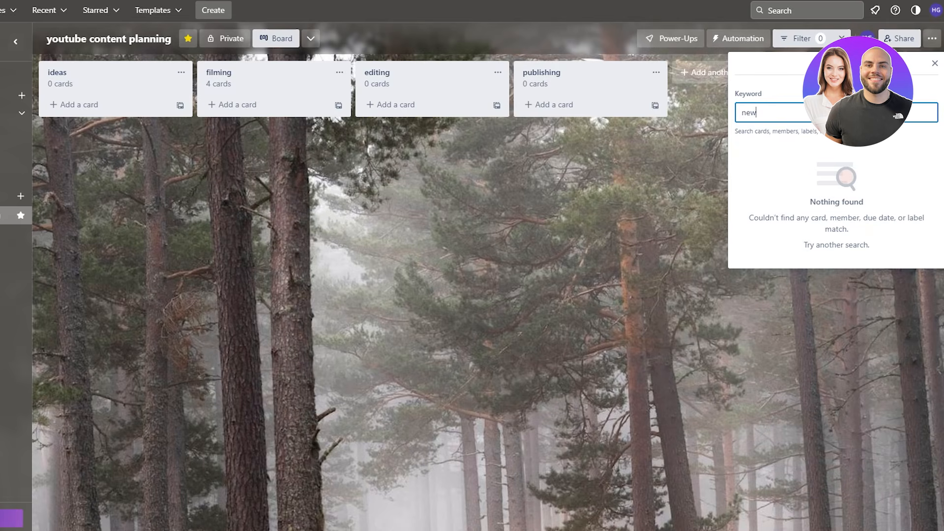
{"action": "left_click", "coordinate": [241, 78]}
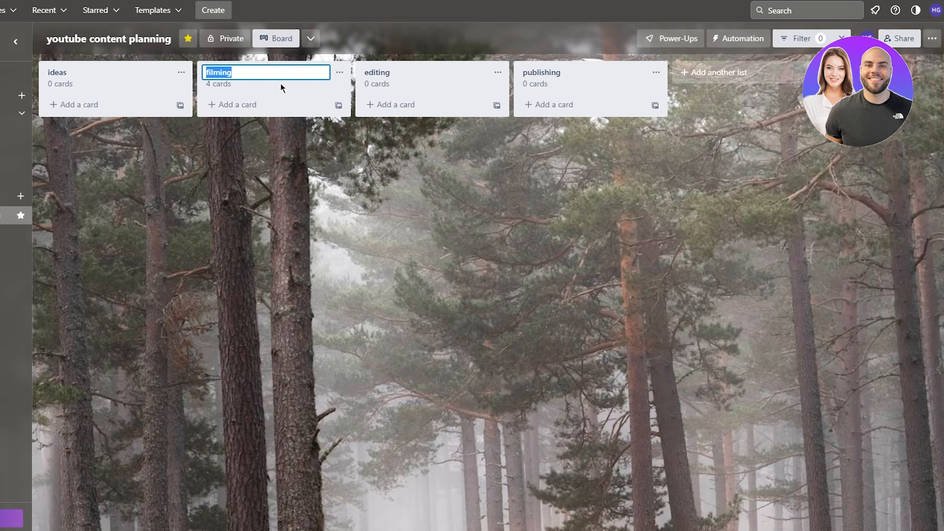
{"action": "left_click", "coordinate": [294, 217]}
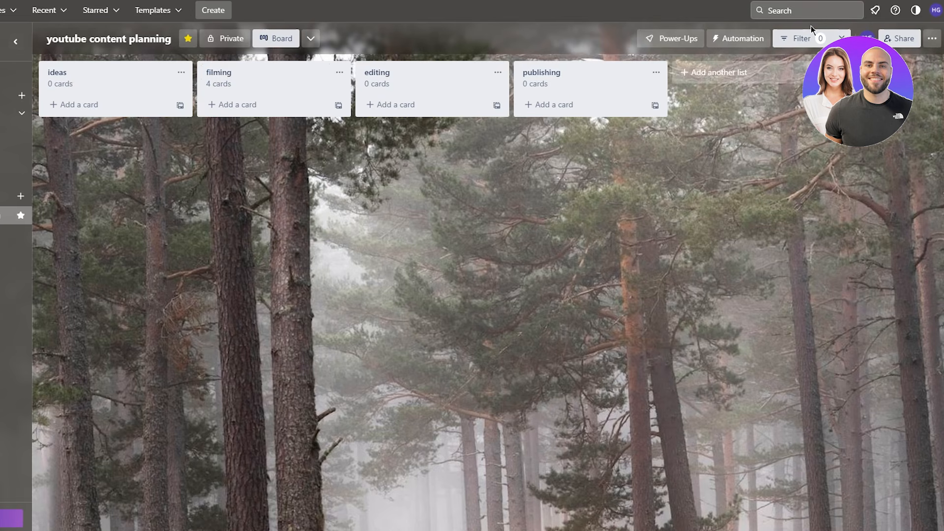
{"action": "left_click", "coordinate": [804, 38]}
{"action": "key", "text": "BackSpace"}
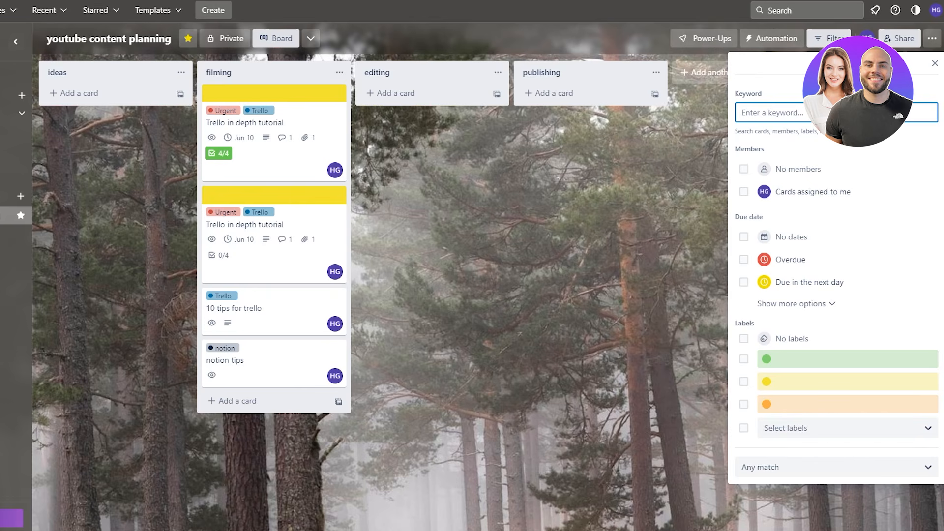
{"action": "left_click", "coordinate": [688, 283]}
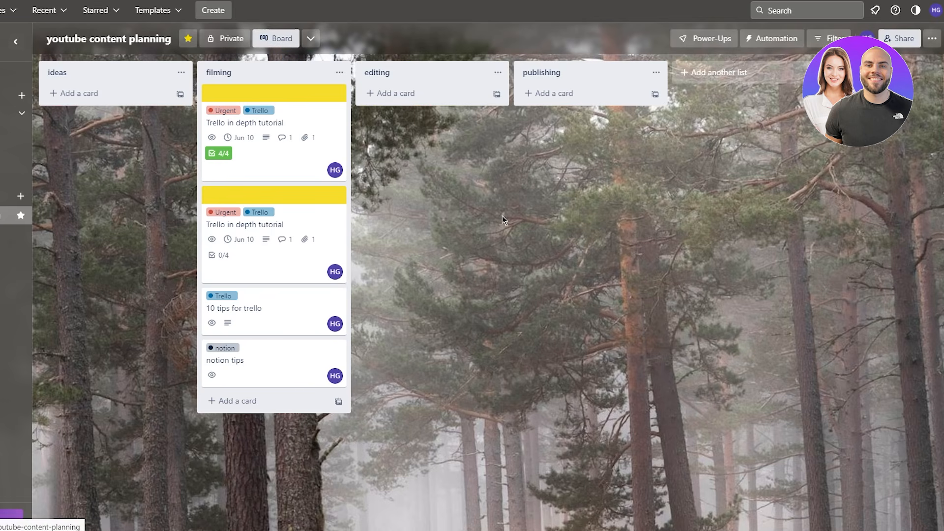
- Create a new board titled 'iyhk'
{"action": "left_click", "coordinate": [230, 10]}
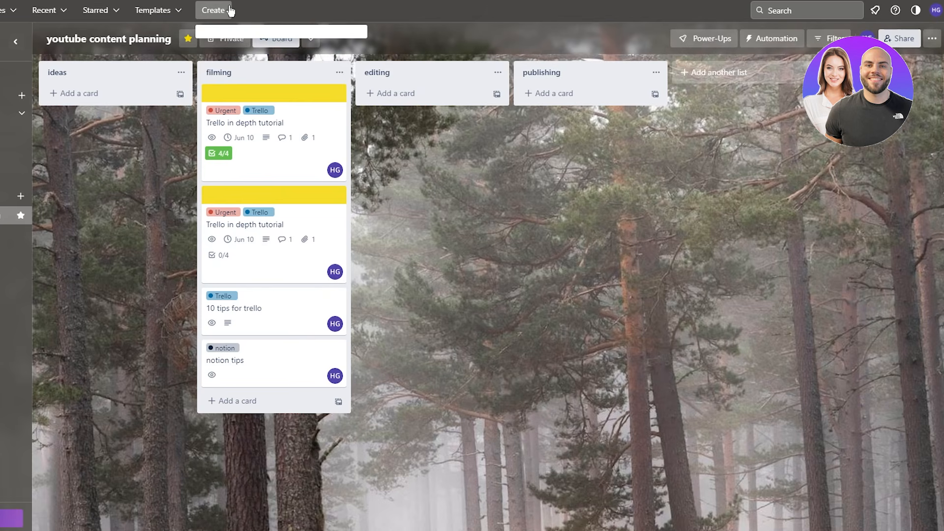
{"action": "left_click", "coordinate": [251, 41]}
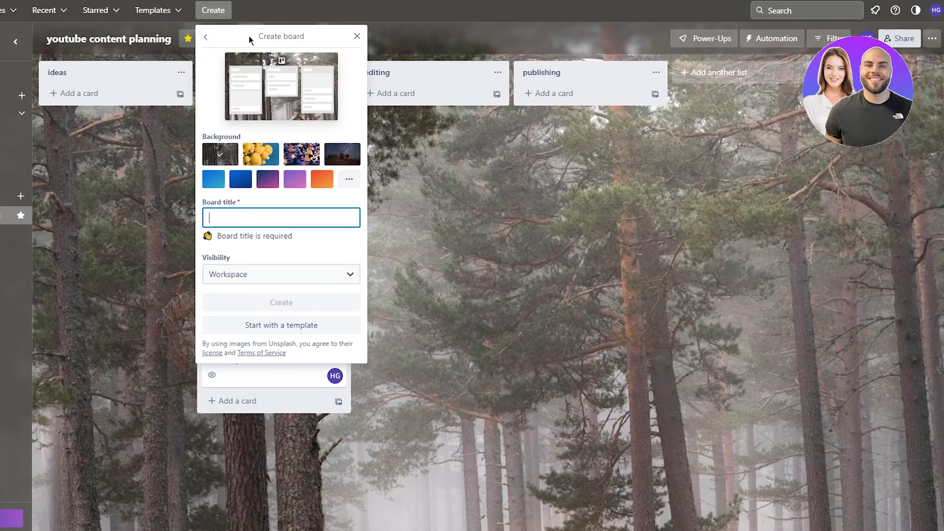
{"action": "type", "text": "iyhk"}
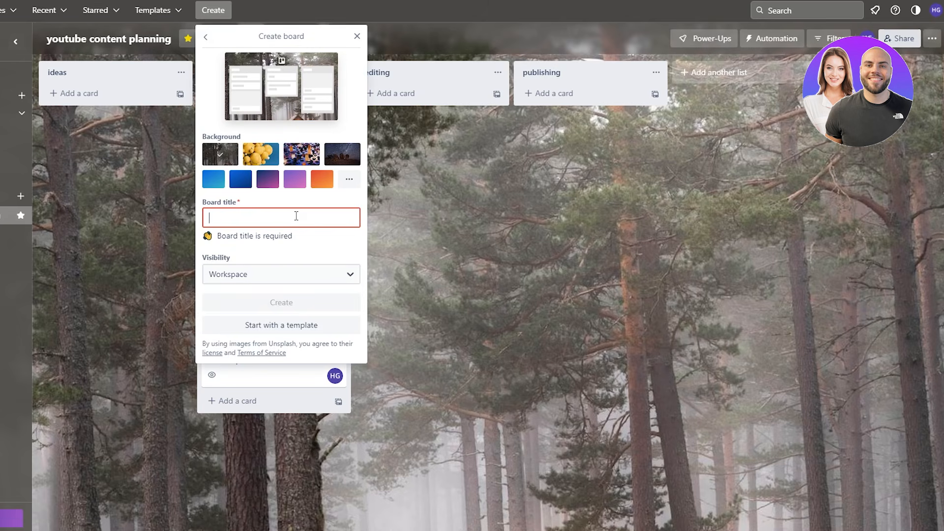
{"action": "left_click", "coordinate": [284, 290]}
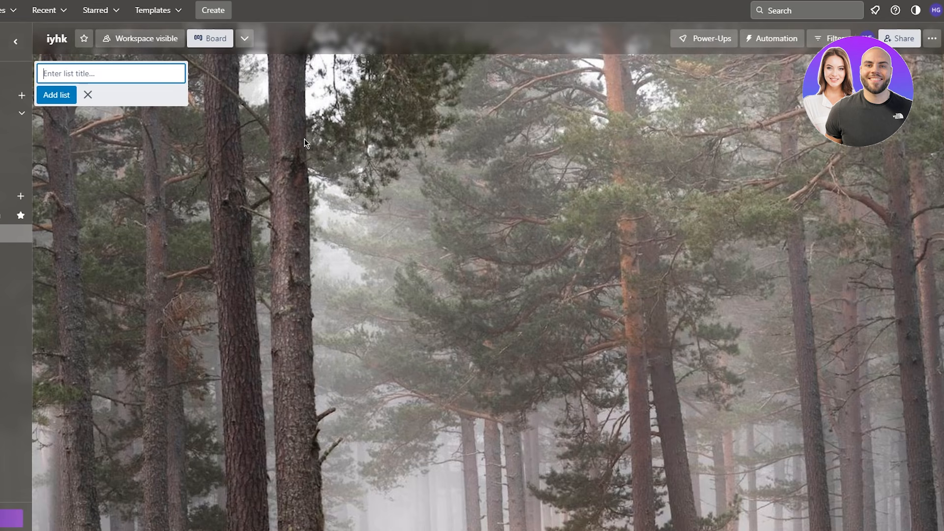
- Add lists q1, q2, q3, q4 and complete to the iyhk board
{"action": "type", "text": "q1"}
{"action": "key", "text": "Return"}
{"action": "type", "text": "q2"}
{"action": "key", "text": "Return"}
{"action": "type", "text": "q"}
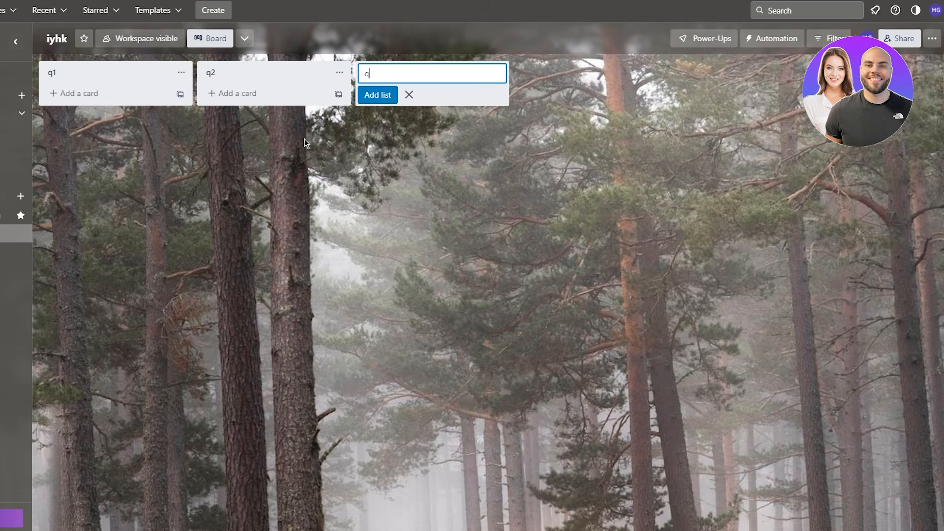
{"action": "type", "text": "3"}
{"action": "key", "text": "Return"}
{"action": "type", "text": "q4"}
{"action": "key", "text": "Return"}
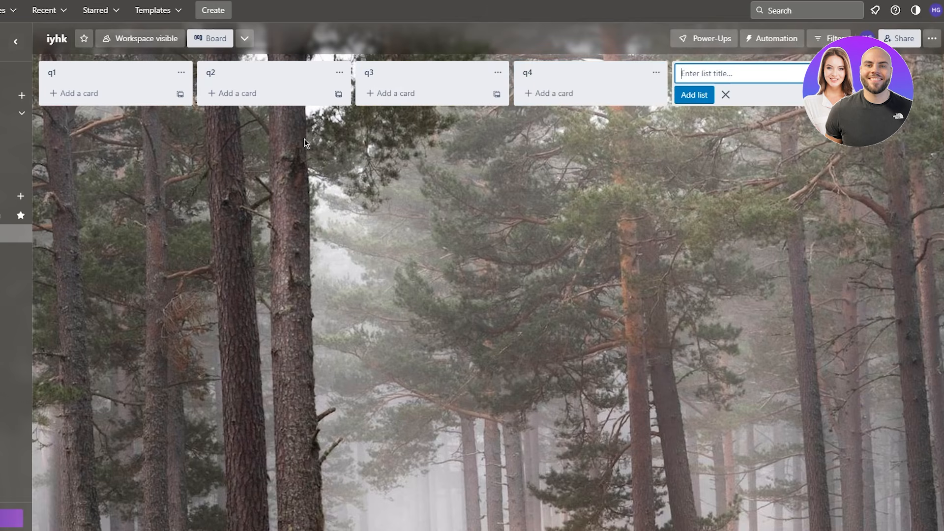
{"action": "type", "text": "complete"}
{"action": "key", "text": "Return"}
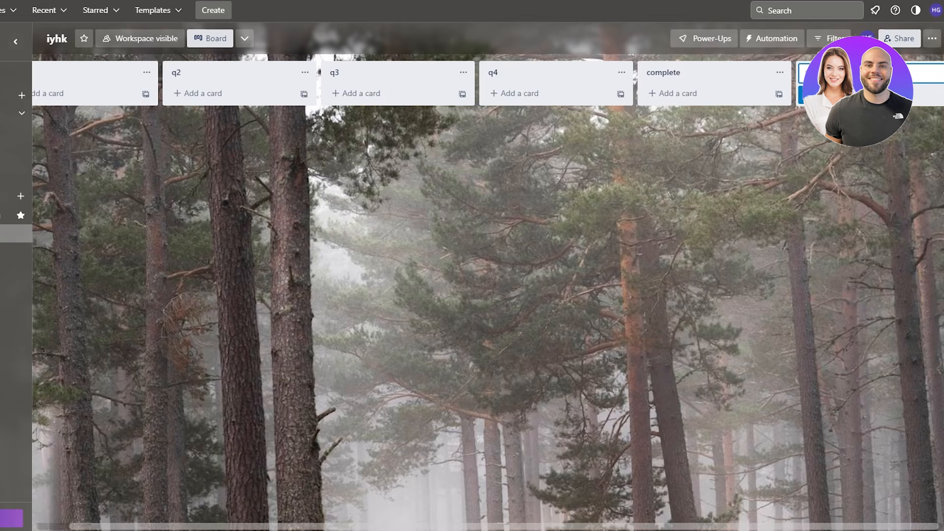
{"action": "key", "text": "Escape"}
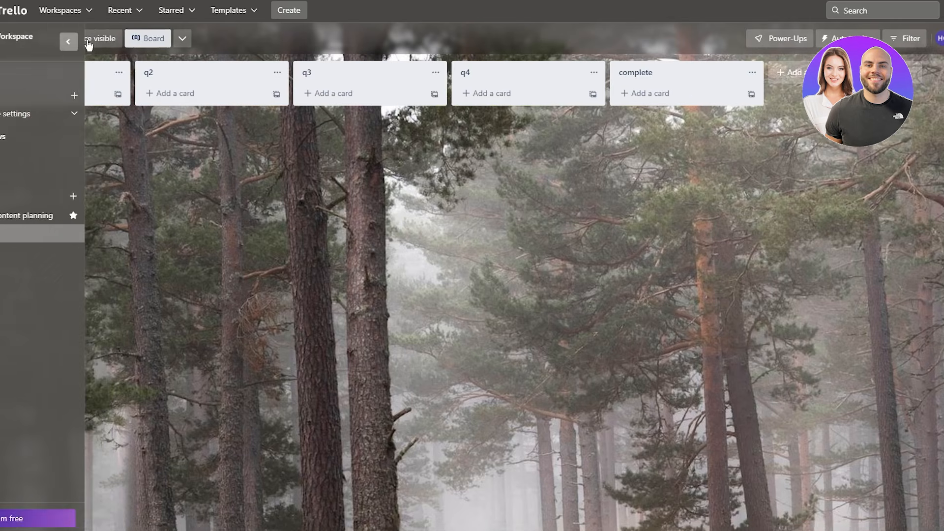
{"action": "left_click", "coordinate": [16, 42]}
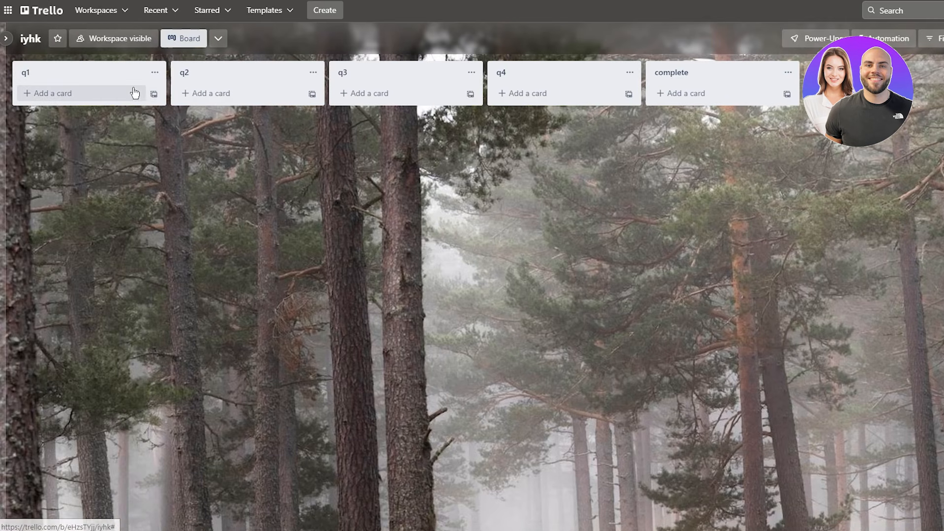
- Add cards 'reach 100k subs', 'start youtube ads' and 'complete website' to list q1
{"action": "left_click", "coordinate": [66, 93]}
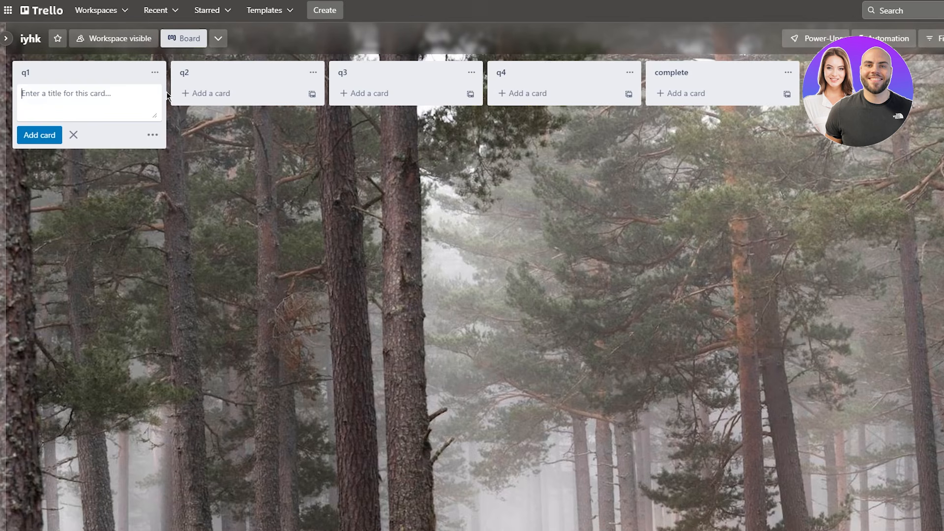
{"action": "type", "text": "reach 100k subs"}
{"action": "key", "text": "Return"}
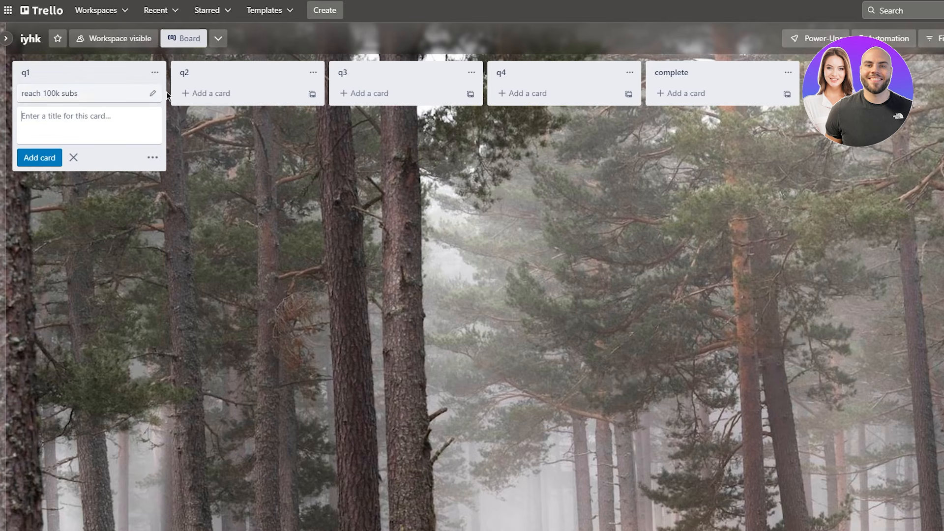
{"action": "type", "text": "start youtube ads"}
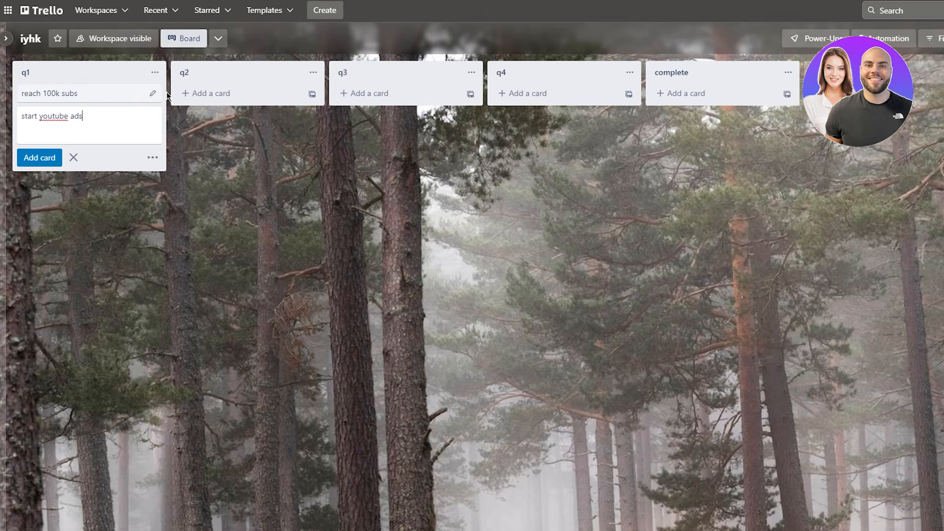
{"action": "key", "text": "Return"}
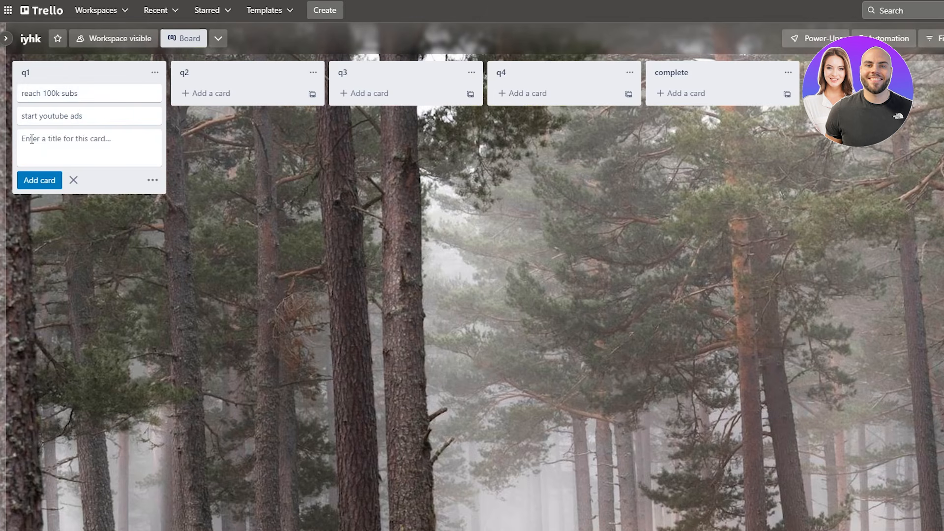
{"action": "type", "text": "com"}
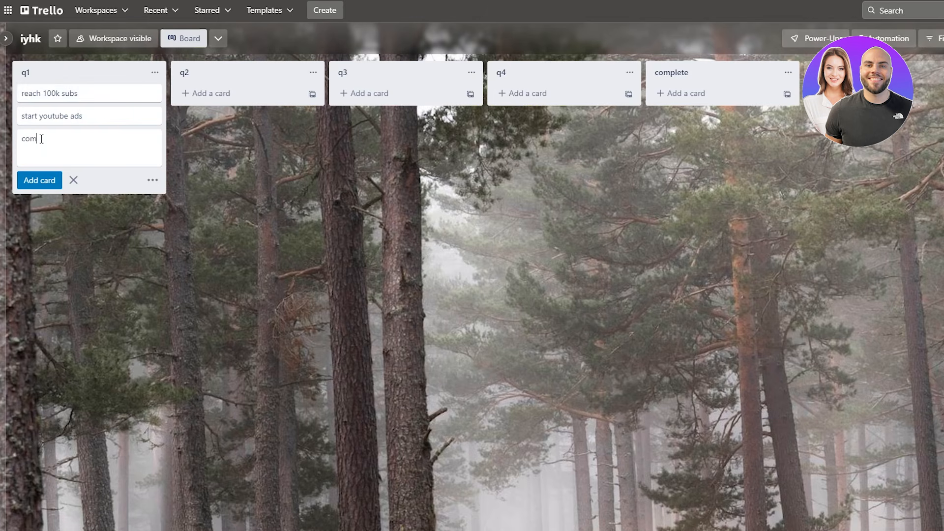
{"action": "type", "text": "plete website"}
{"action": "key", "text": "Return"}
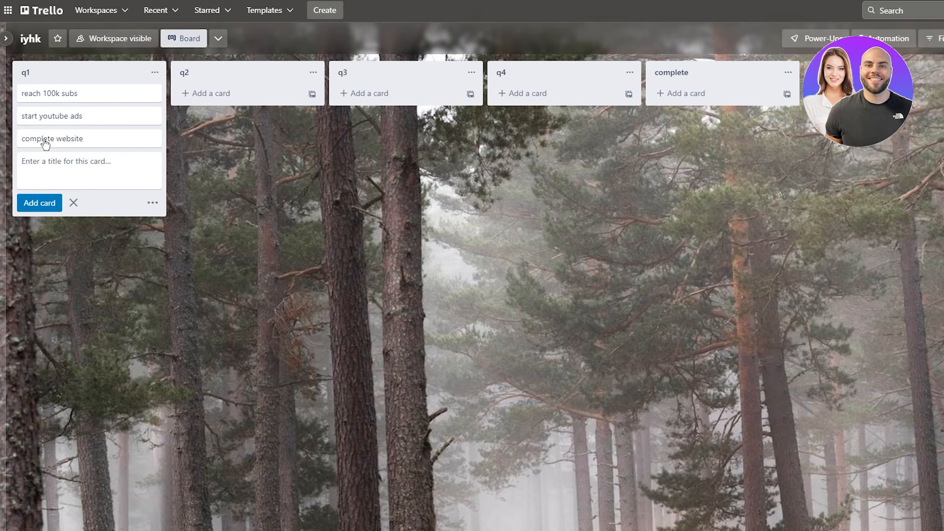
{"action": "key", "text": "Escape"}
- Move 'start youtube ads' to q4 and 'complete website' to q2, keeping 'reach 100k subs' in q1
{"action": "left_click_drag", "start_coordinate": [44, 116], "coordinate": [518, 105]}
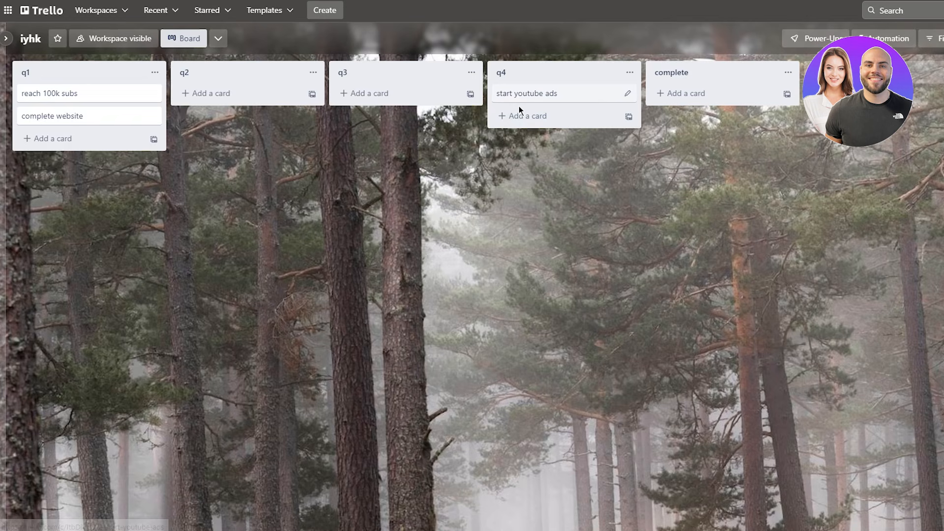
{"action": "left_click_drag", "start_coordinate": [73, 93], "coordinate": [374, 94]}
{"action": "left_click_drag", "start_coordinate": [211, 94], "coordinate": [142, 100]}
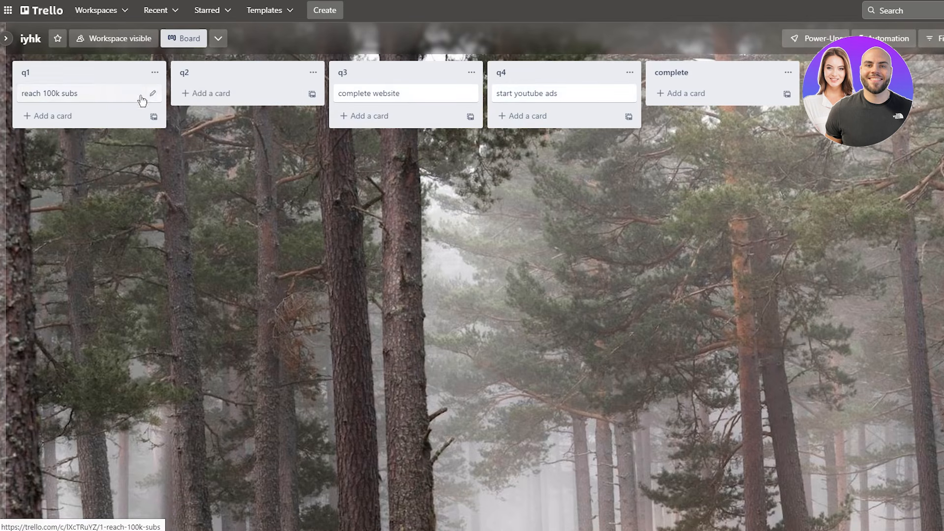
{"action": "left_click_drag", "start_coordinate": [385, 93], "coordinate": [266, 102]}
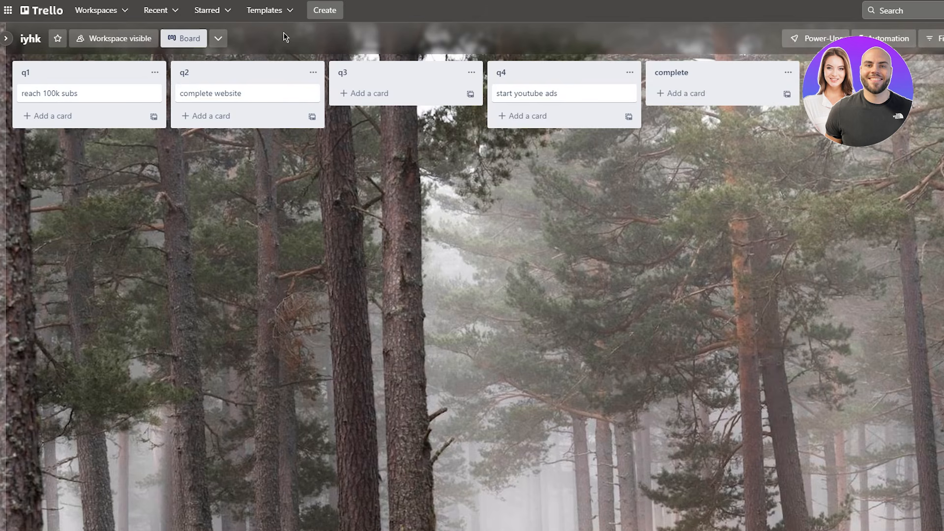
- Create a new board named 'schedule'
{"action": "left_click", "coordinate": [333, 11]}
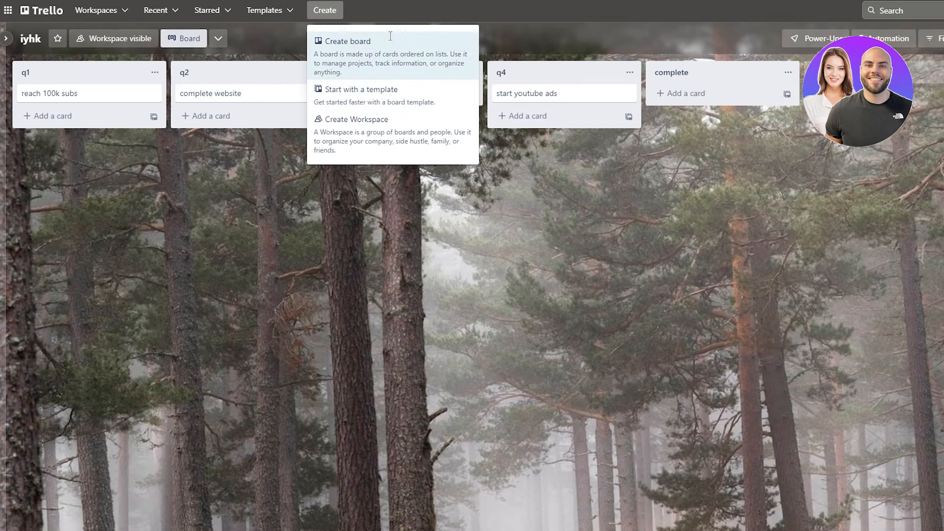
{"action": "left_click", "coordinate": [392, 42]}
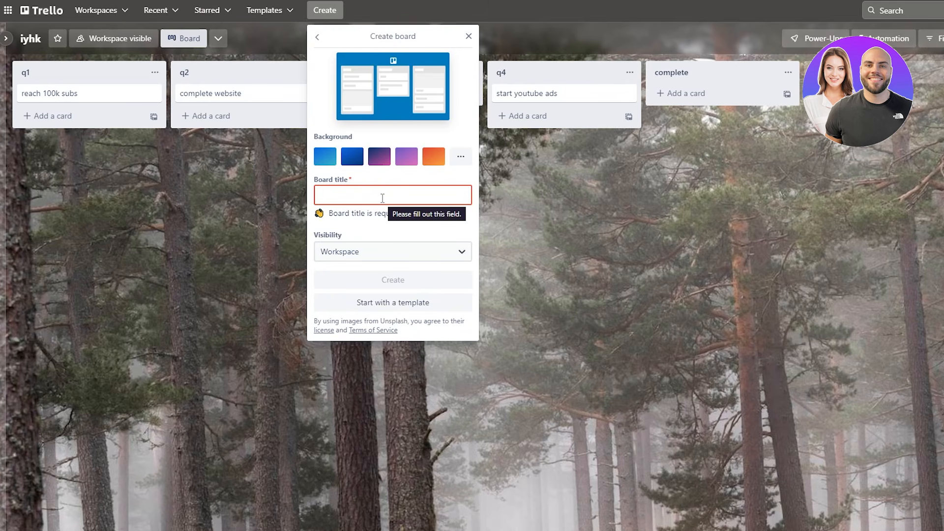
{"action": "type", "text": "schedu"}
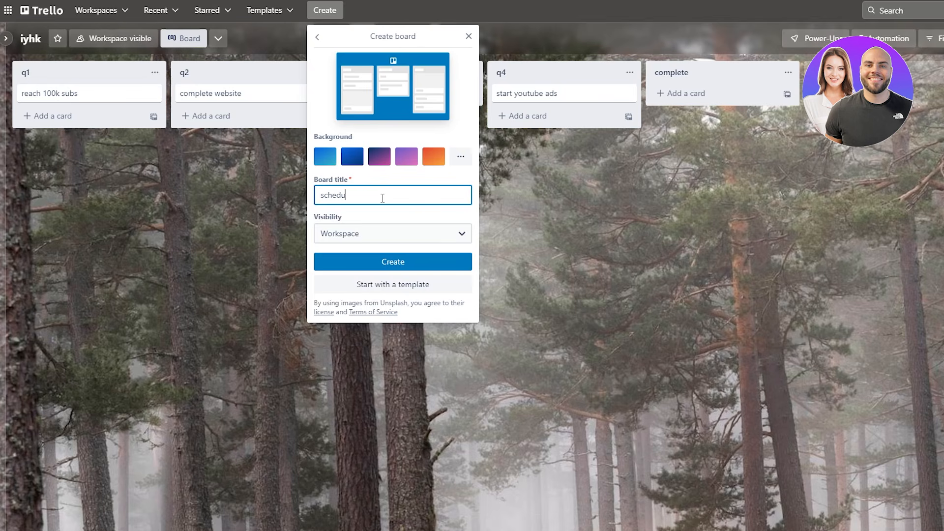
{"action": "type", "text": "le"}
{"action": "key", "text": "Return"}
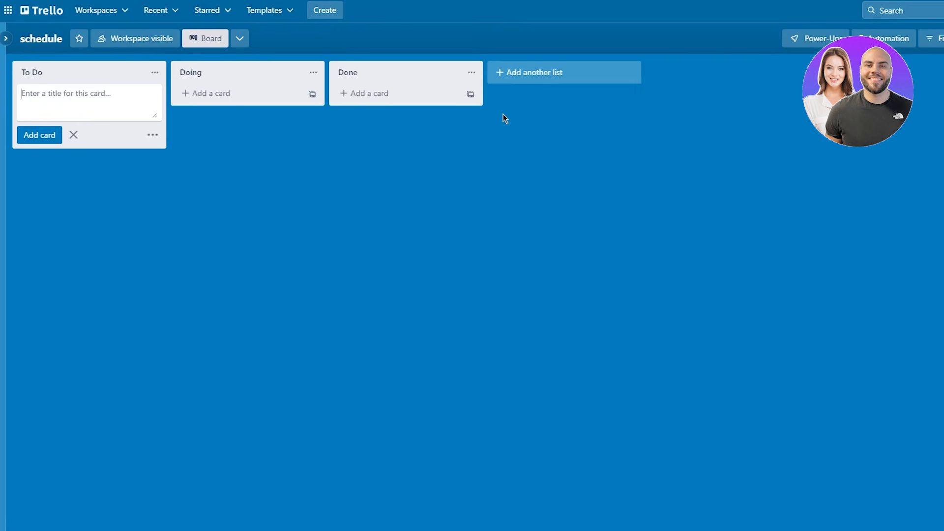
- Rename the To Do, Doing and Done lists to monday, tuesday and wednesday
{"action": "left_click", "coordinate": [66, 74]}
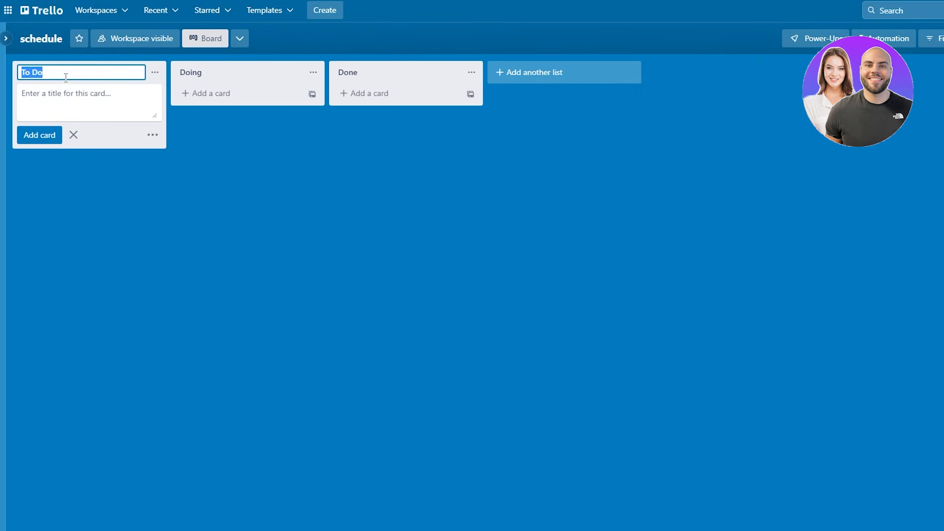
{"action": "type", "text": "monday"}
{"action": "left_click", "coordinate": [221, 74]}
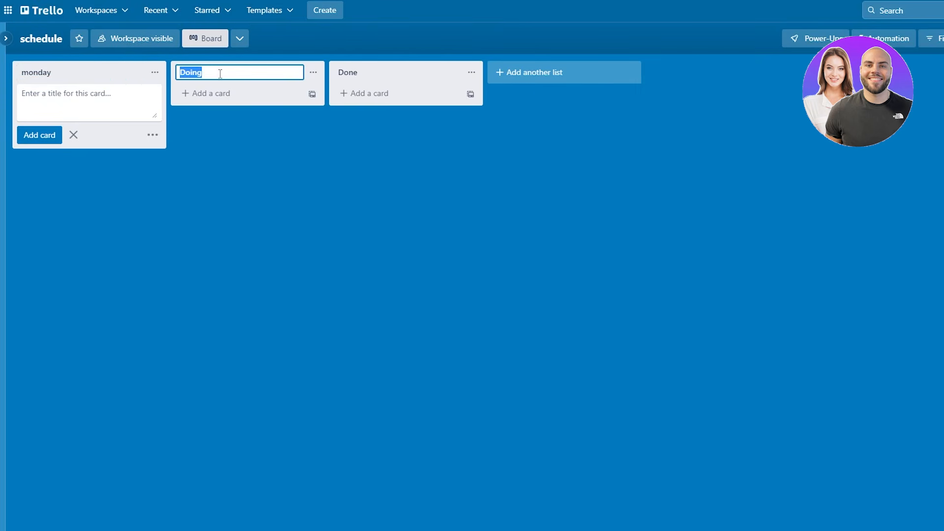
{"action": "type", "text": "tuesday"}
{"action": "key", "text": "Return"}
{"action": "left_click", "coordinate": [406, 71]}
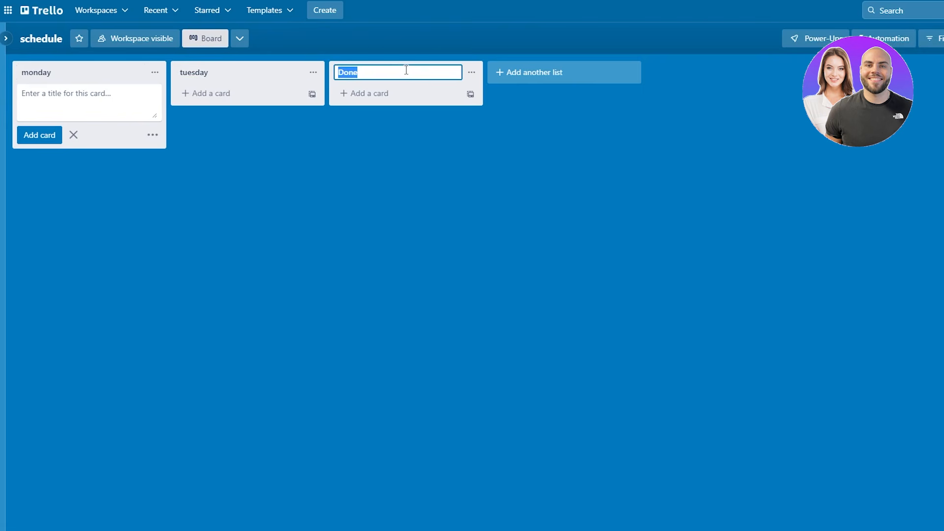
{"action": "type", "text": "wednesday"}
- Add lists thursday, griday and weekend to the schedule board
{"action": "left_click", "coordinate": [531, 74]}
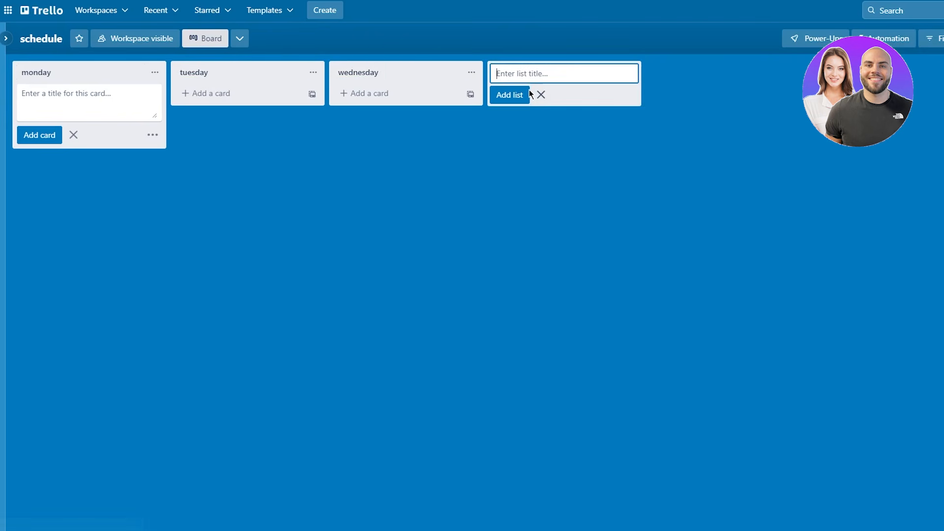
{"action": "type", "text": "thursday"}
{"action": "key", "text": "Return"}
{"action": "type", "text": "gr"}
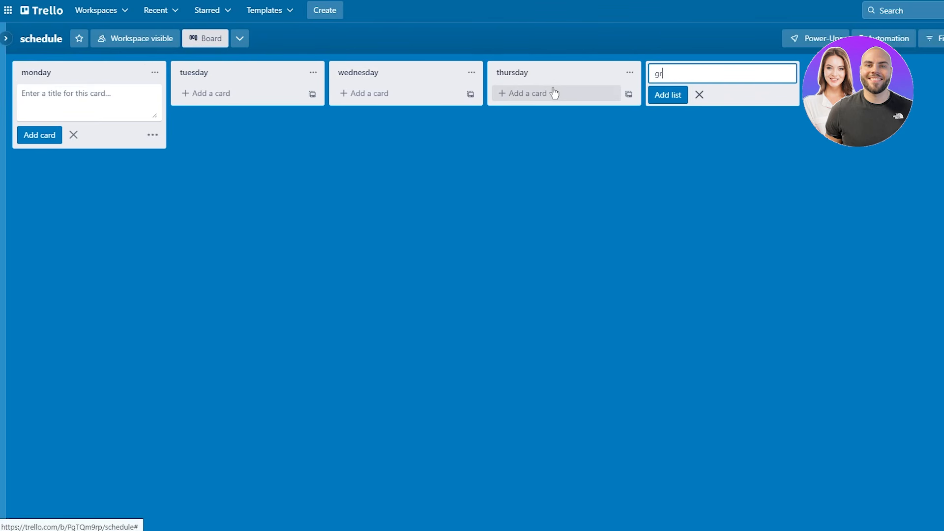
{"action": "type", "text": "iday"}
{"action": "key", "text": "Return"}
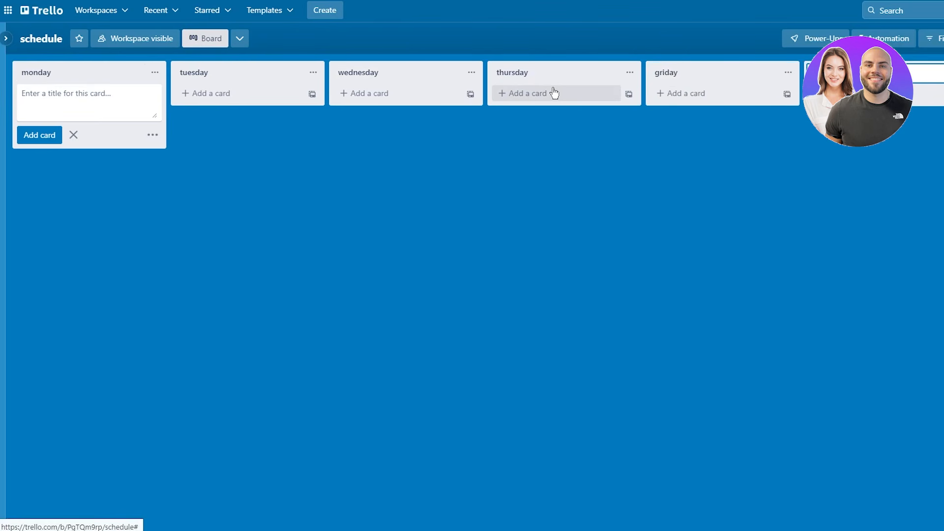
{"action": "type", "text": "weekend"}
{"action": "key", "text": "Return"}
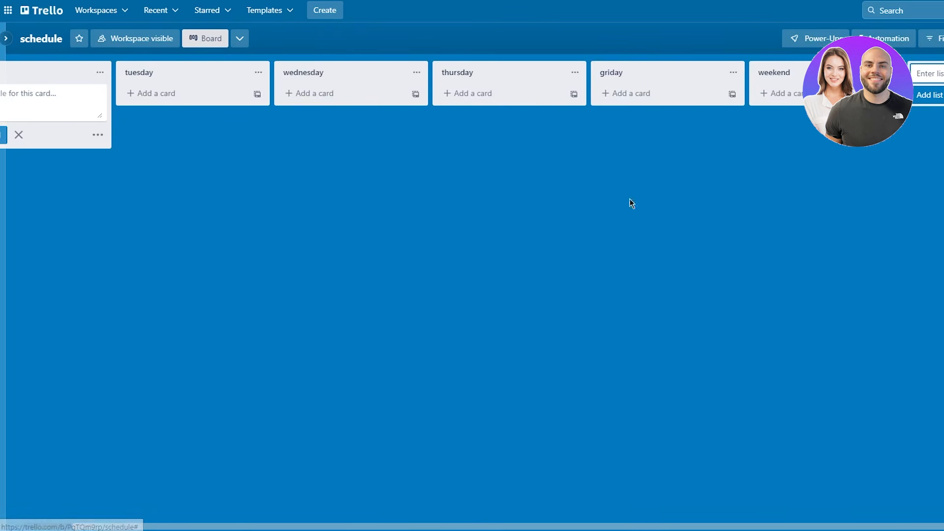
{"action": "left_click", "coordinate": [588, 249]}
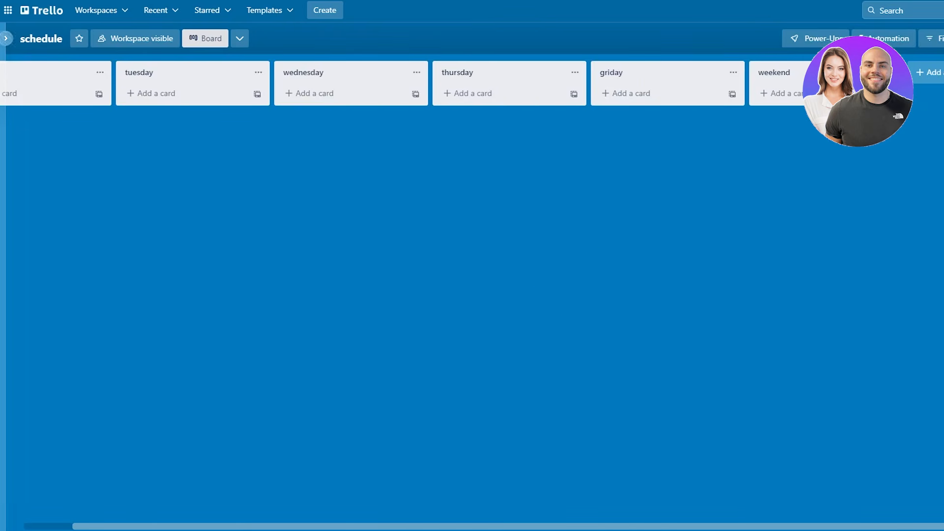
{"action": "left_click_drag", "start_coordinate": [7, 176], "coordinate": [820, 282]}
{"action": "left_click", "coordinate": [76, 93]}
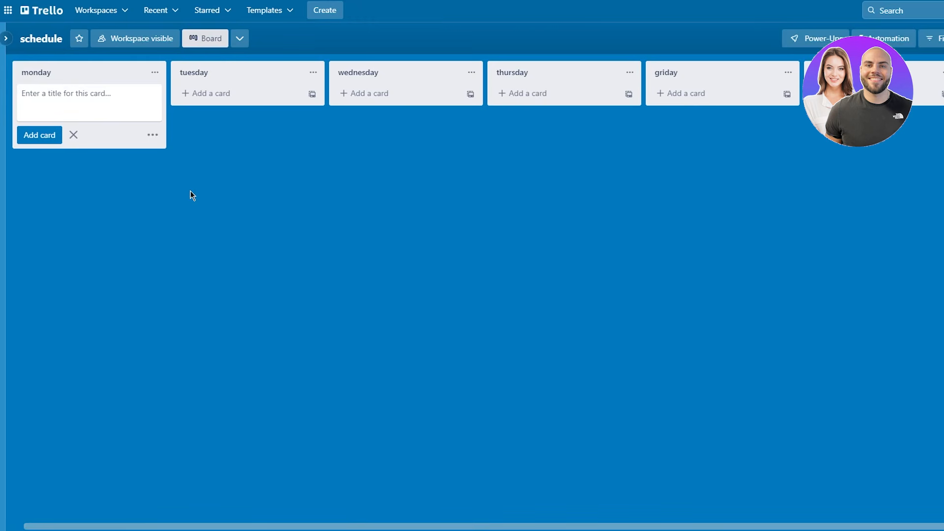
- Add cards 'morning routine', 'task 1', 'task 2' and 'task 3' to monday, then open 'morning routine'
{"action": "type", "text": "morning routine"}
{"action": "key", "text": "Return"}
{"action": "type", "text": "task 1"}
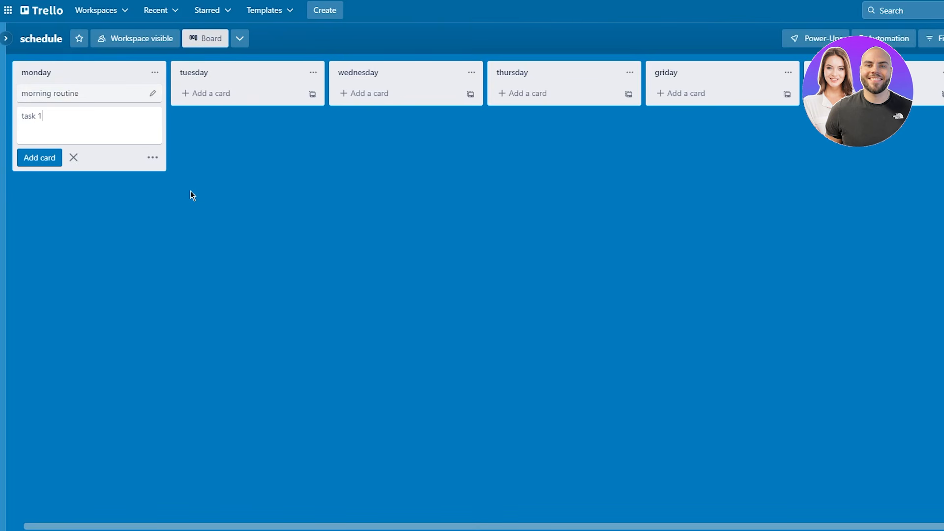
{"action": "key", "text": "Return"}
{"action": "type", "text": "task 2"}
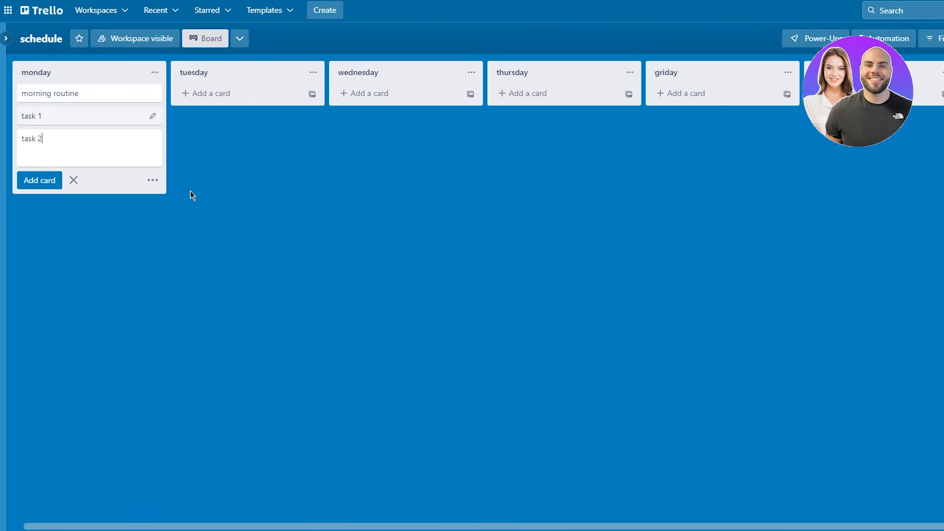
{"action": "key", "text": "Return"}
{"action": "type", "text": "task 3"}
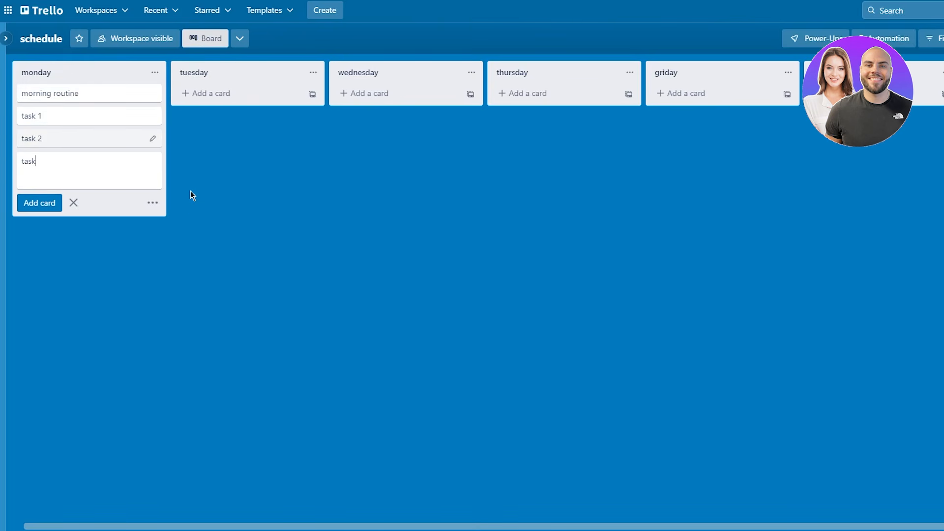
{"action": "key", "text": "Return"}
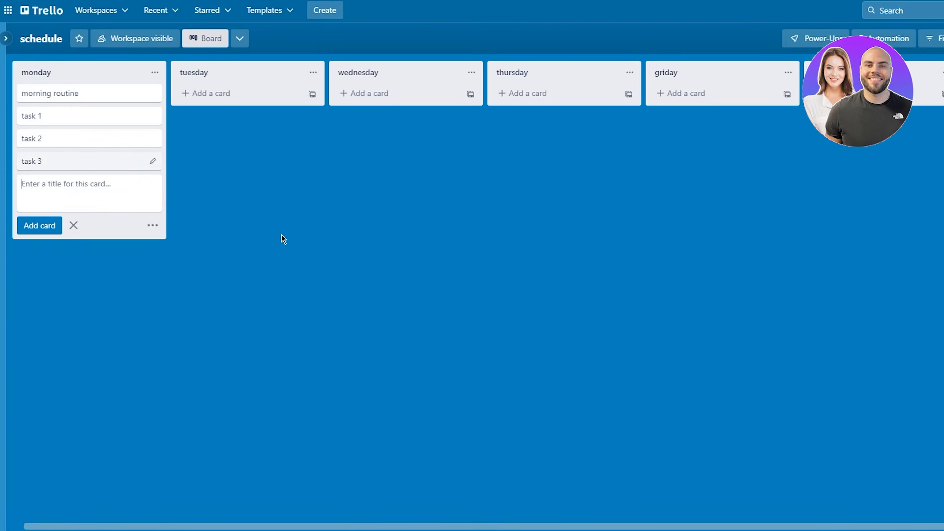
{"action": "left_click", "coordinate": [324, 244]}
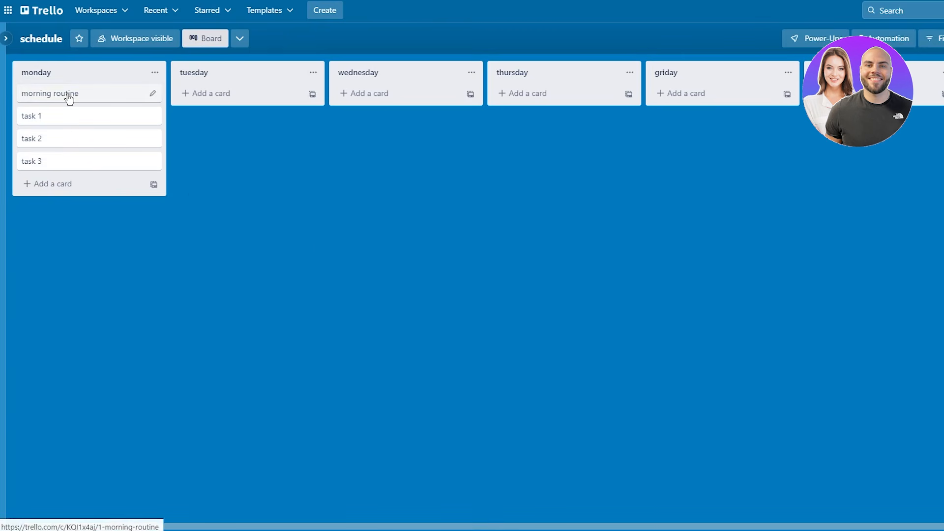
{"action": "left_click", "coordinate": [135, 93]}
- On the morning routine card, start a description and checklist, then cancel without adding a checklist
{"action": "left_click", "coordinate": [430, 202]}
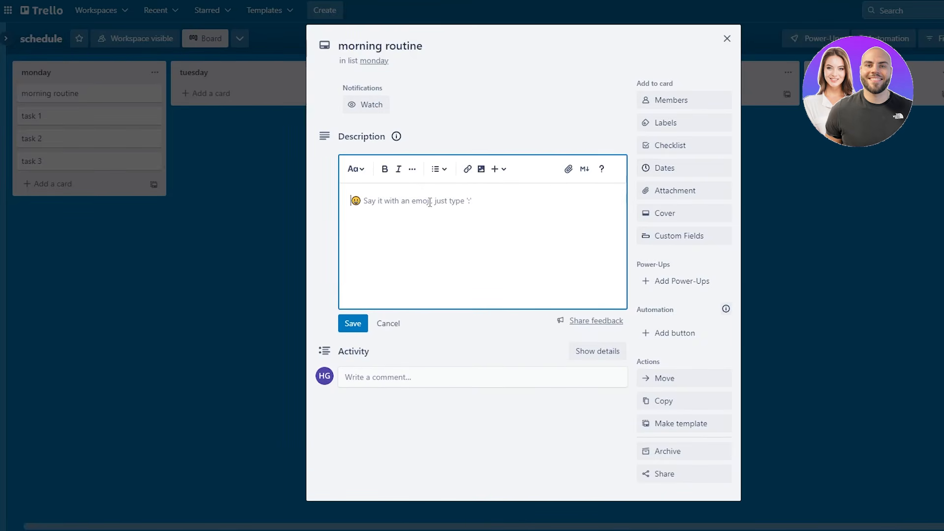
{"action": "left_click", "coordinate": [691, 150]}
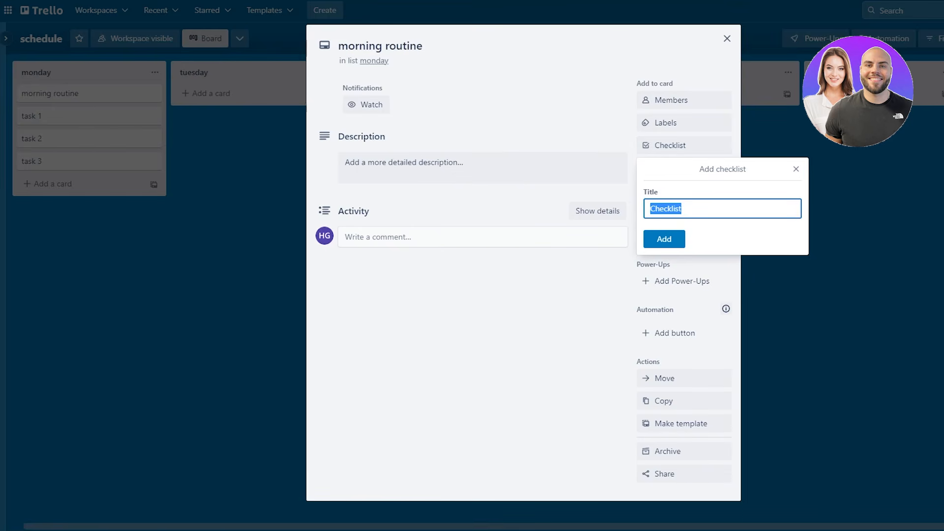
{"action": "key", "text": "Escape"}
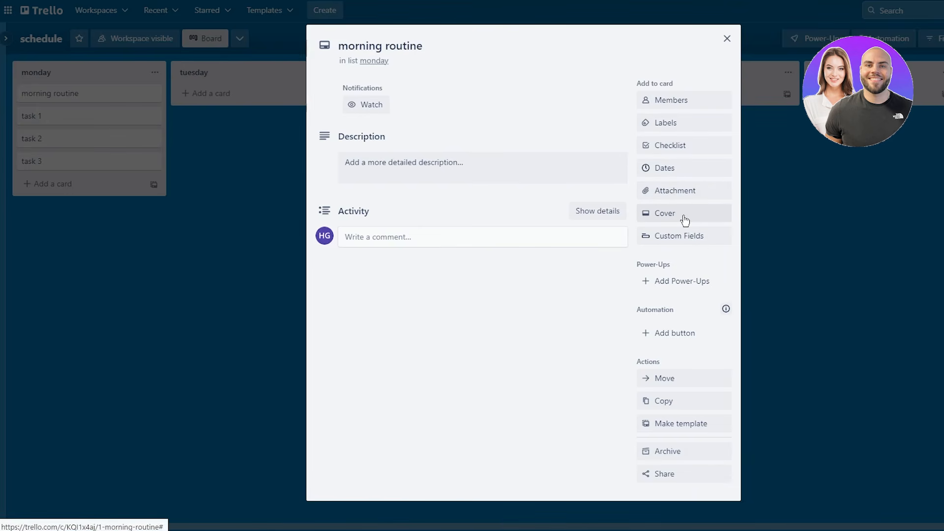
- Close the morning routine card and move 'task 1' to the top of the monday list
{"action": "left_click", "coordinate": [290, 173]}
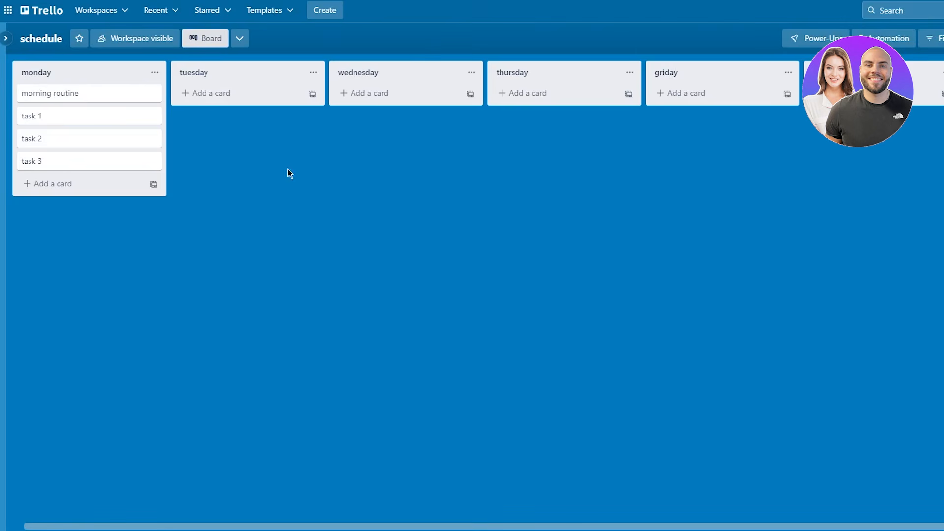
{"action": "mouse_move", "coordinate": [118, 101]}
{"action": "left_mouse_down"}
{"action": "mouse_move", "coordinate": [865, 98]}
{"action": "mouse_move", "coordinate": [86, 96]}
{"action": "mouse_move", "coordinate": [79, 87]}
{"action": "mouse_move", "coordinate": [112, 76]}
{"action": "mouse_move", "coordinate": [113, 88]}
{"action": "left_mouse_up"}
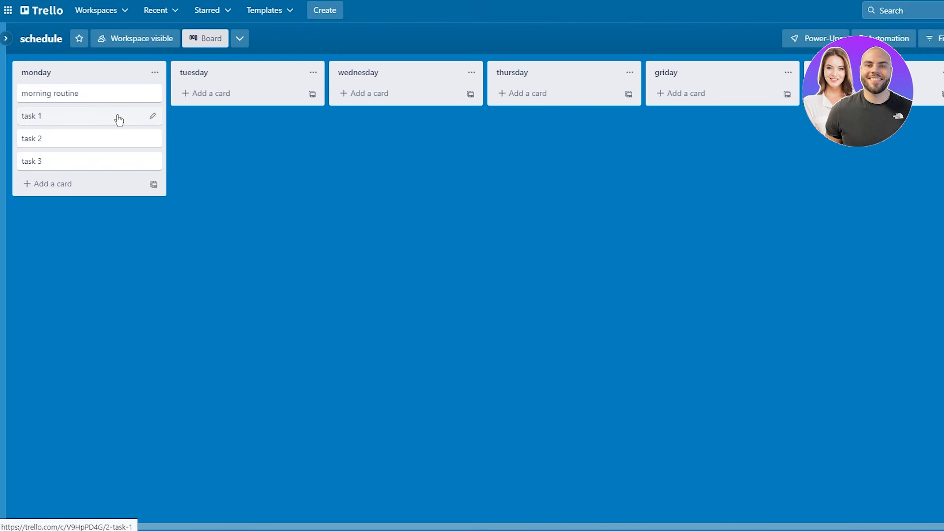
{"action": "left_click_drag", "start_coordinate": [116, 118], "coordinate": [120, 87]}
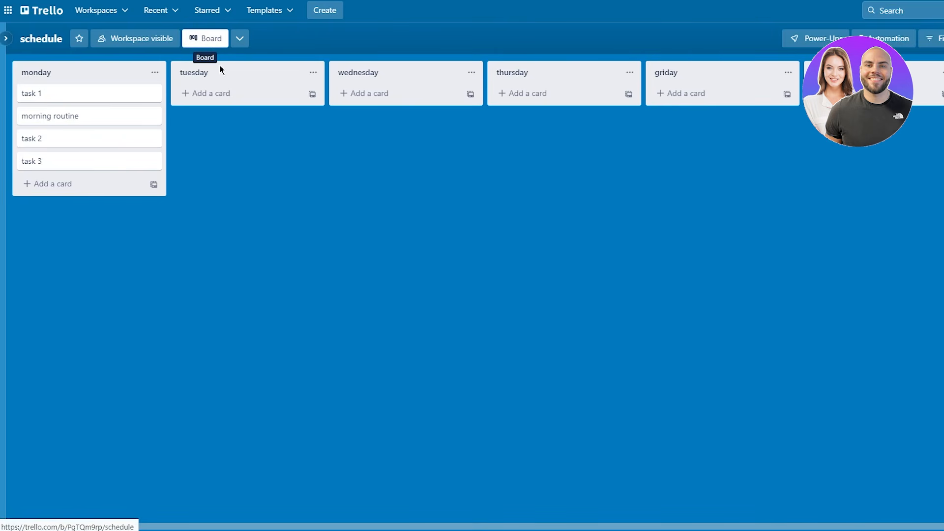
- Preview the available board views, then open the account menu
{"action": "left_click", "coordinate": [240, 39]}
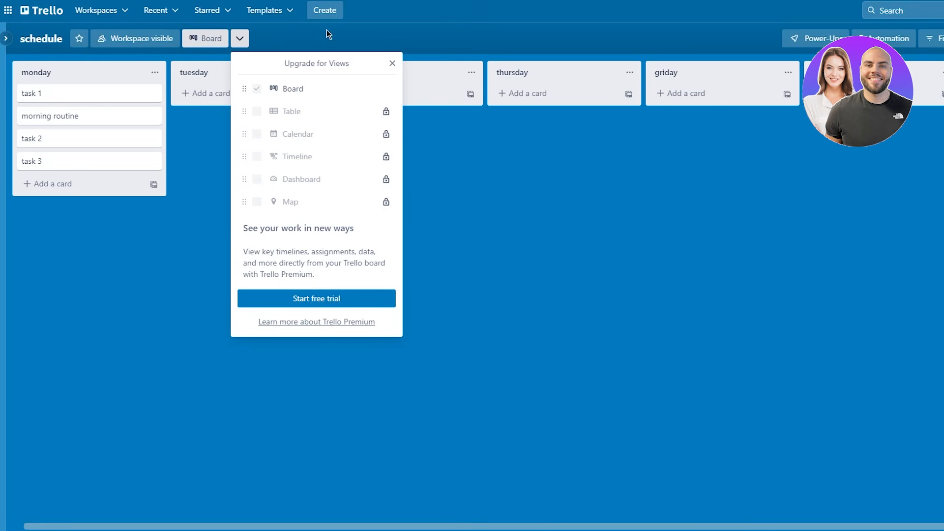
{"action": "left_click", "coordinate": [936, 10]}
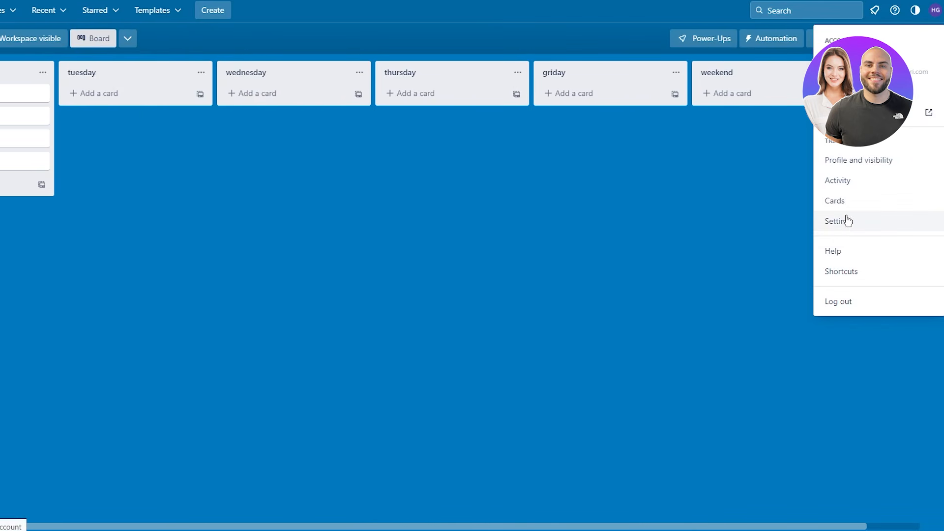
- Open account Settings and review email notifications: Periodically frequency, comment emails on
{"action": "left_click", "coordinate": [847, 222]}
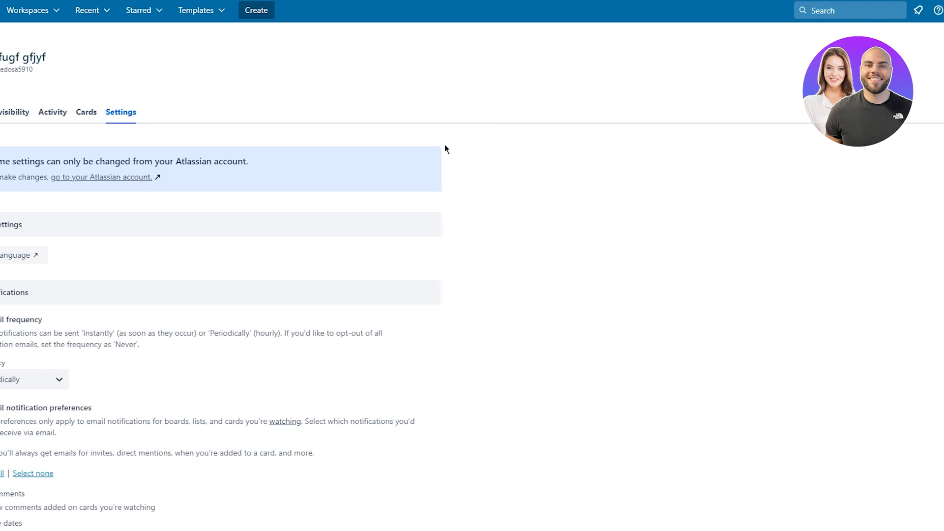
{"action": "scroll", "coordinate": [537, 123], "scroll_direction": "down", "scroll_amount": 14}
{"action": "scroll", "coordinate": [544, 112], "scroll_direction": "up", "scroll_amount": 14}
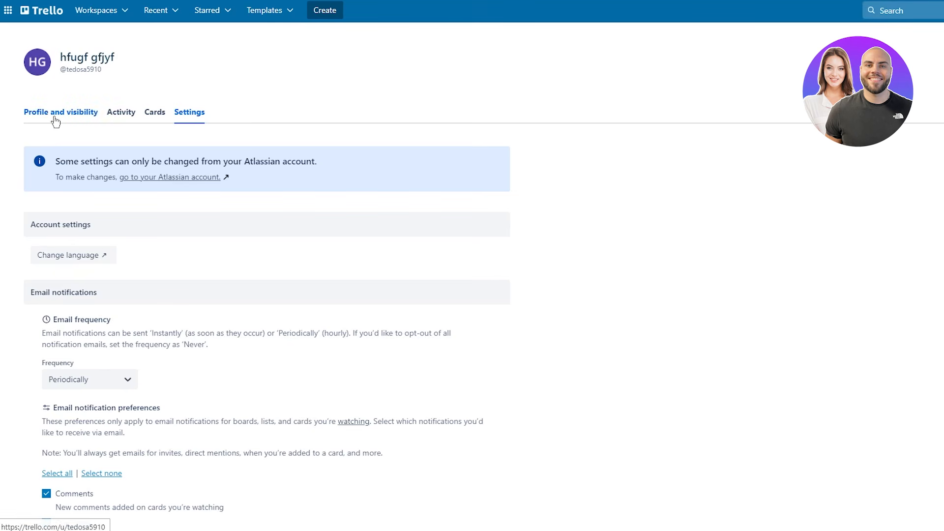
- Switch to Profile and visibility and scroll through the username and empty bio fields
{"action": "left_click", "coordinate": [97, 118]}
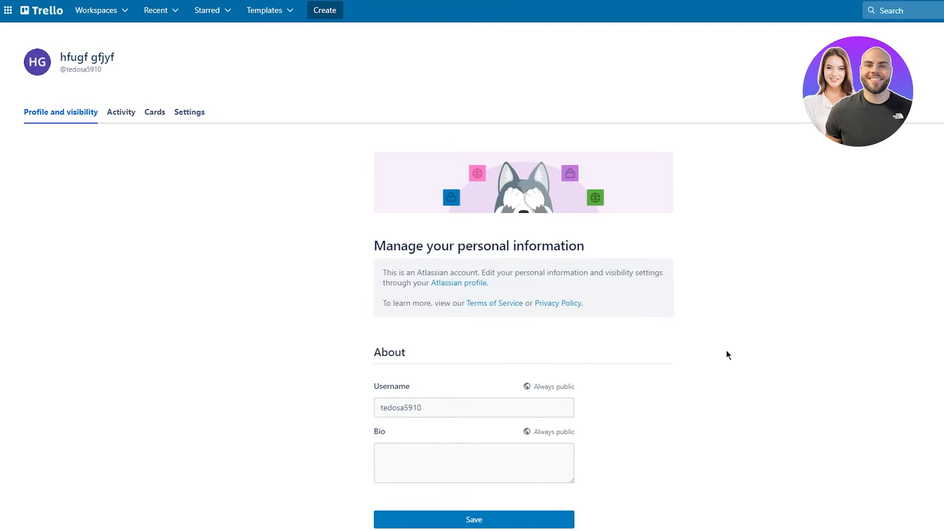
{"action": "scroll", "coordinate": [566, 268], "scroll_direction": "down", "scroll_amount": 1}
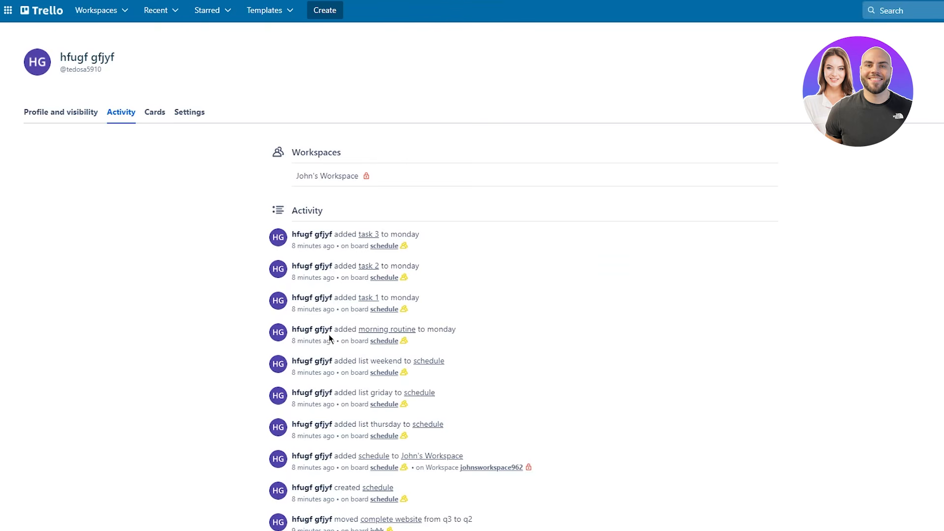
- Scroll through the activity feed of schedule and iyhk board actions, then back up
{"action": "scroll", "coordinate": [237, 325], "scroll_direction": "down", "scroll_amount": 20}
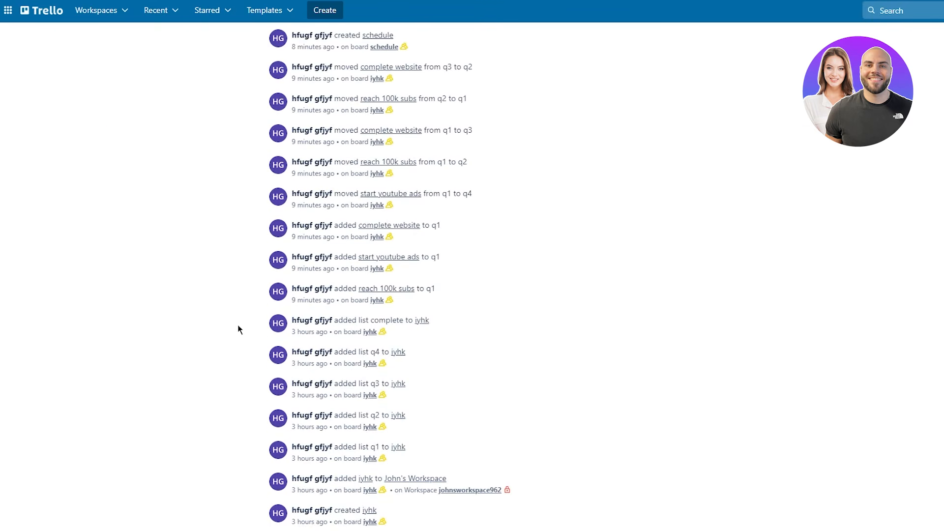
{"action": "scroll", "coordinate": [234, 321], "scroll_direction": "down", "scroll_amount": 20}
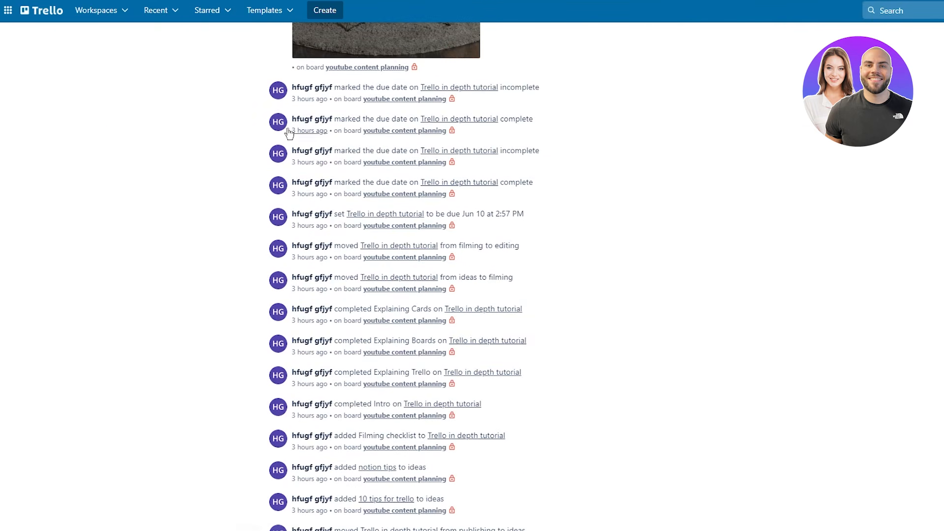
{"action": "scroll", "coordinate": [492, 237], "scroll_direction": "up", "scroll_amount": 20}
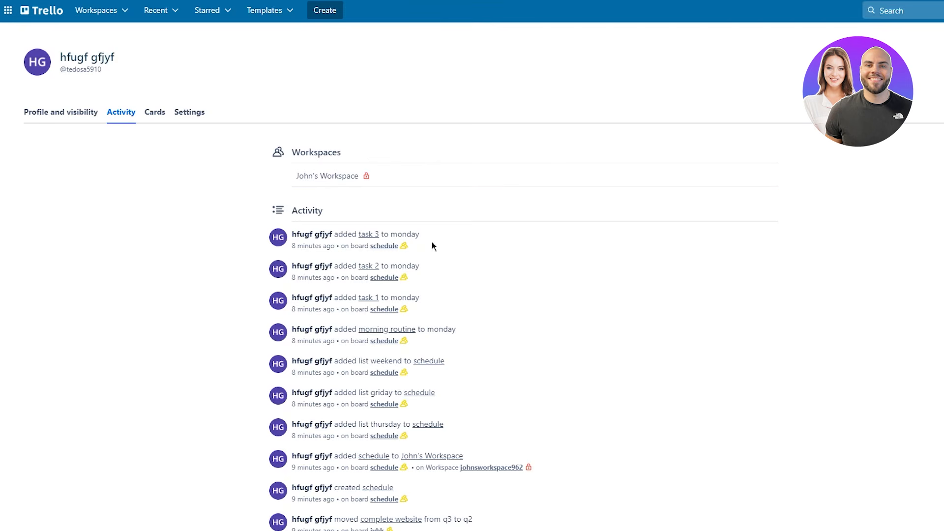
- View all cards across boards, then return to the youtube content planning board
{"action": "left_click", "coordinate": [155, 115]}
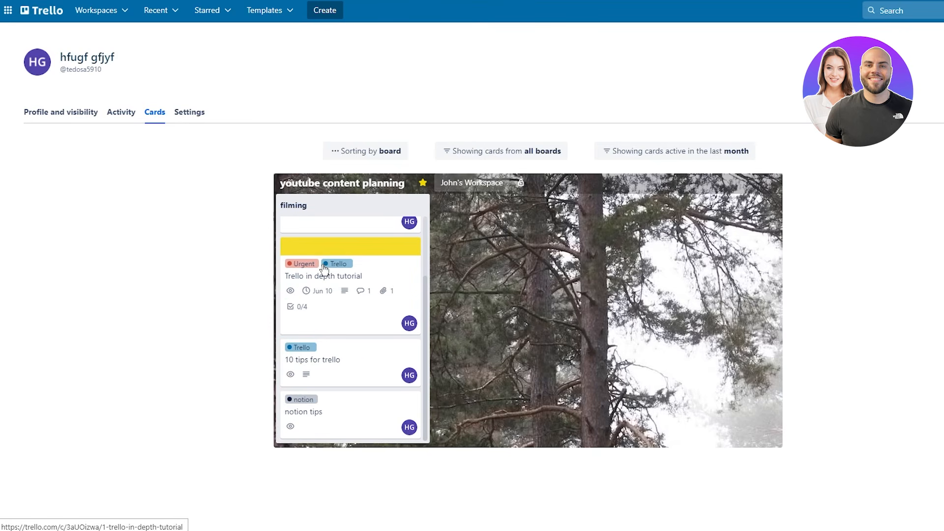
{"action": "left_click_drag", "start_coordinate": [355, 294], "coordinate": [602, 300]}
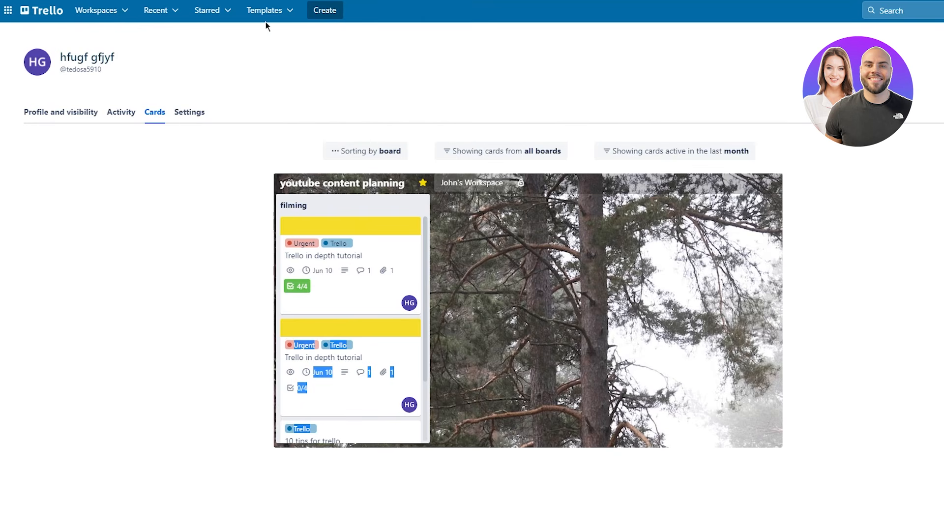
{"action": "key", "text": "alt+Left"}
{"action": "key", "text": "alt+Left"}
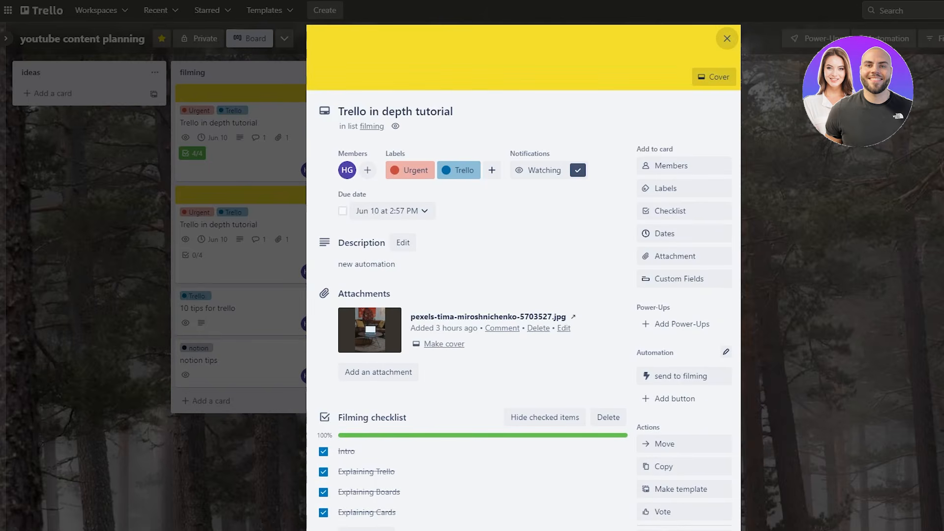
- Close the Trello in depth tutorial card and bring up the account menu
{"action": "key", "text": "Escape"}
{"action": "left_click", "coordinate": [938, 11]}
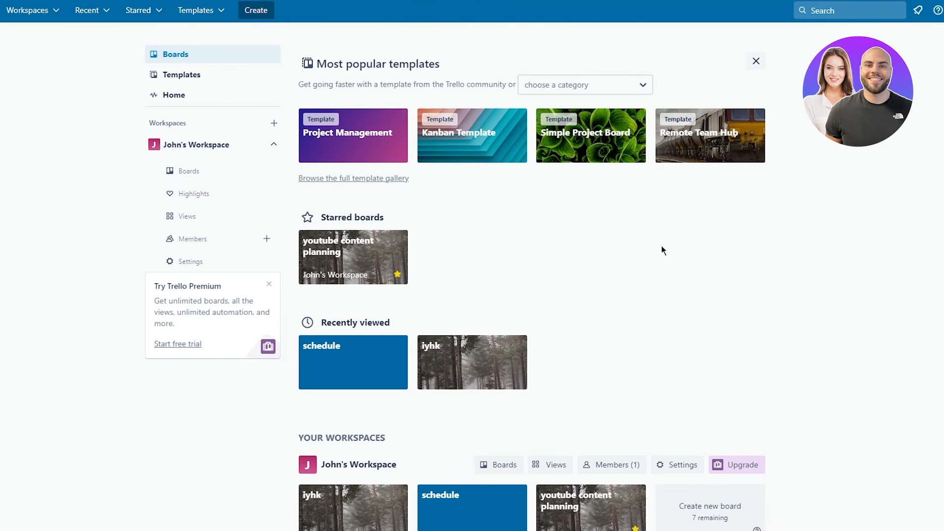
{"action": "scroll", "coordinate": [662, 248], "scroll_direction": "down", "scroll_amount": 1}
{"action": "scroll", "coordinate": [662, 248], "scroll_direction": "up", "scroll_amount": 1}
{"action": "scroll", "coordinate": [736, 284], "scroll_direction": "down", "scroll_amount": 1}
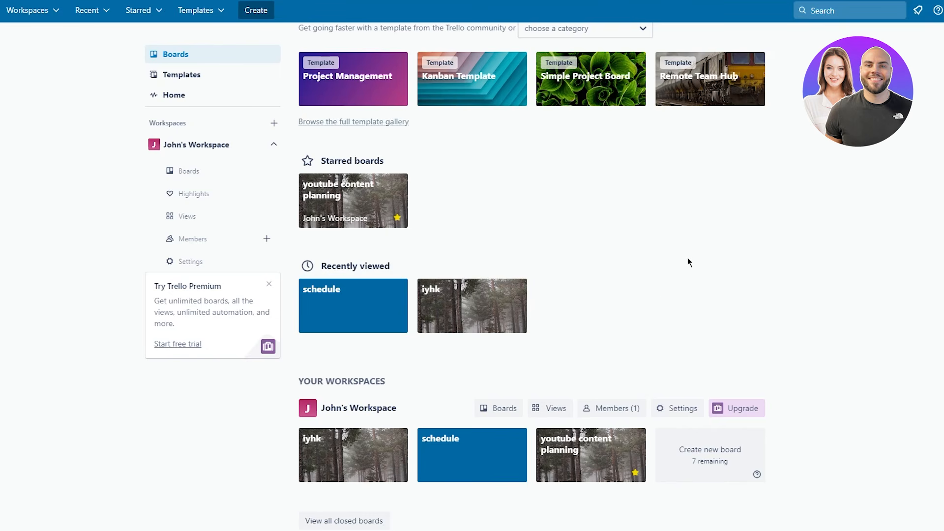
{"action": "scroll", "coordinate": [688, 258], "scroll_direction": "up", "scroll_amount": 1}
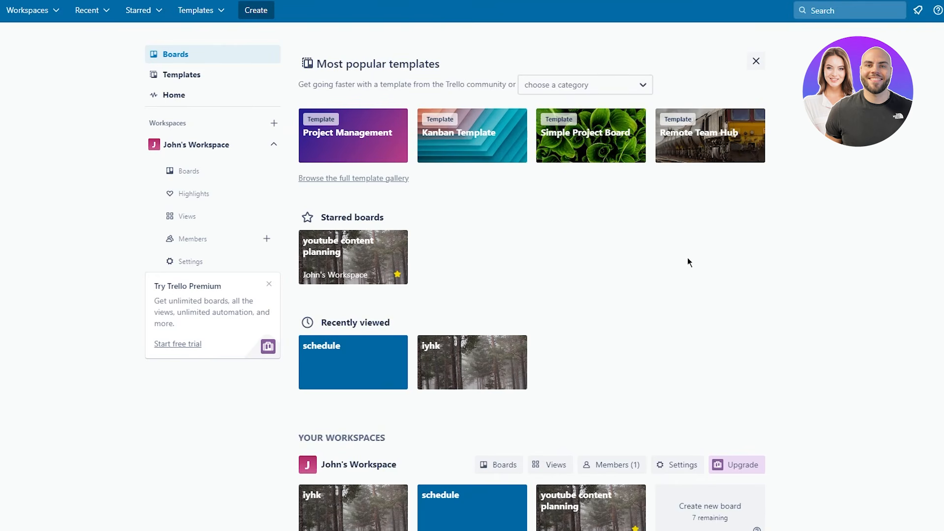
{"action": "scroll", "coordinate": [751, 274], "scroll_direction": "down", "scroll_amount": 1}
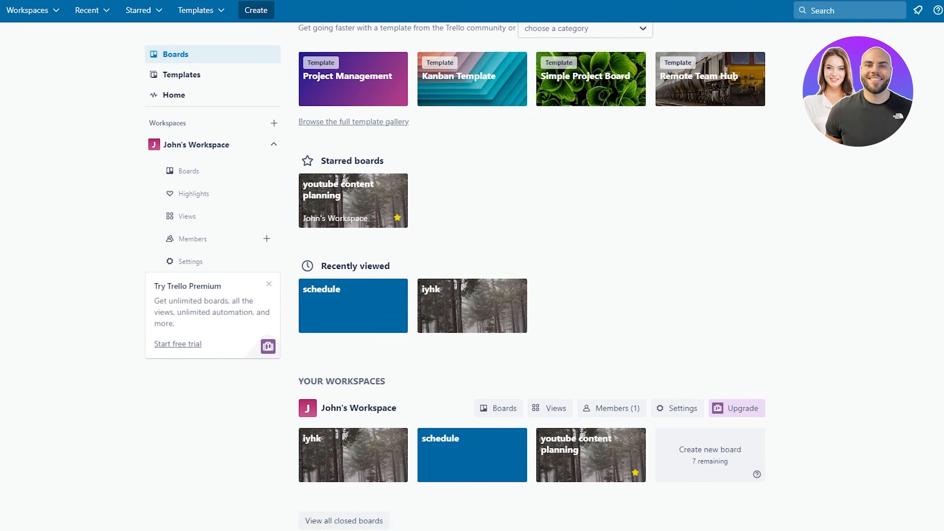
{"action": "scroll", "coordinate": [689, 253], "scroll_direction": "up", "scroll_amount": 1}
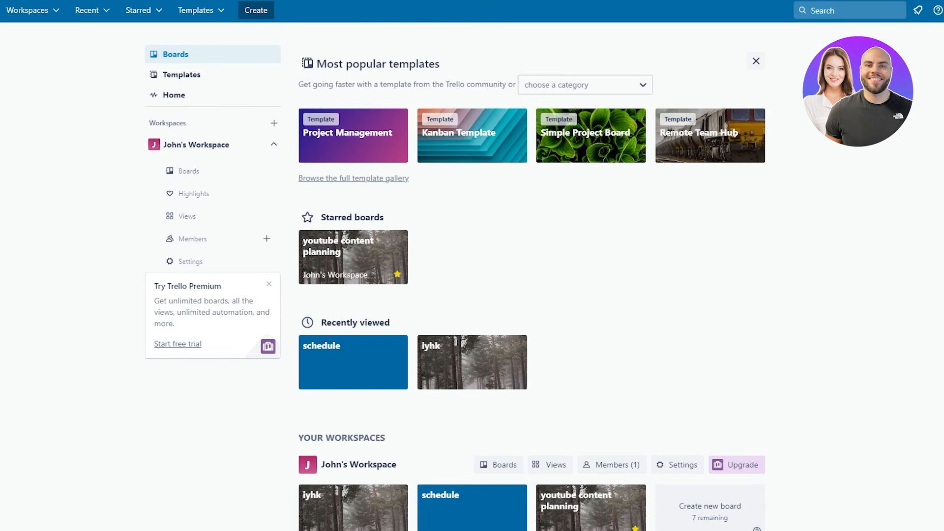
{"action": "scroll", "coordinate": [647, 318], "scroll_direction": "down", "scroll_amount": 2}
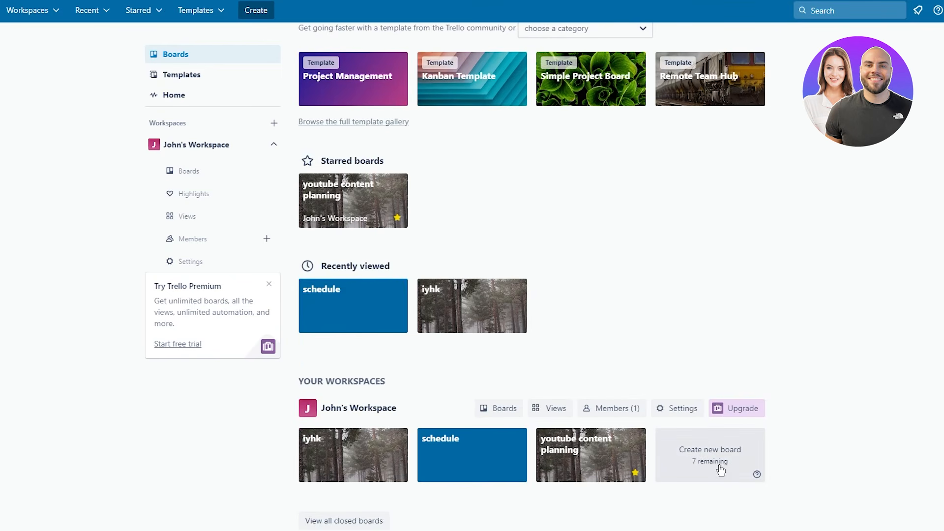